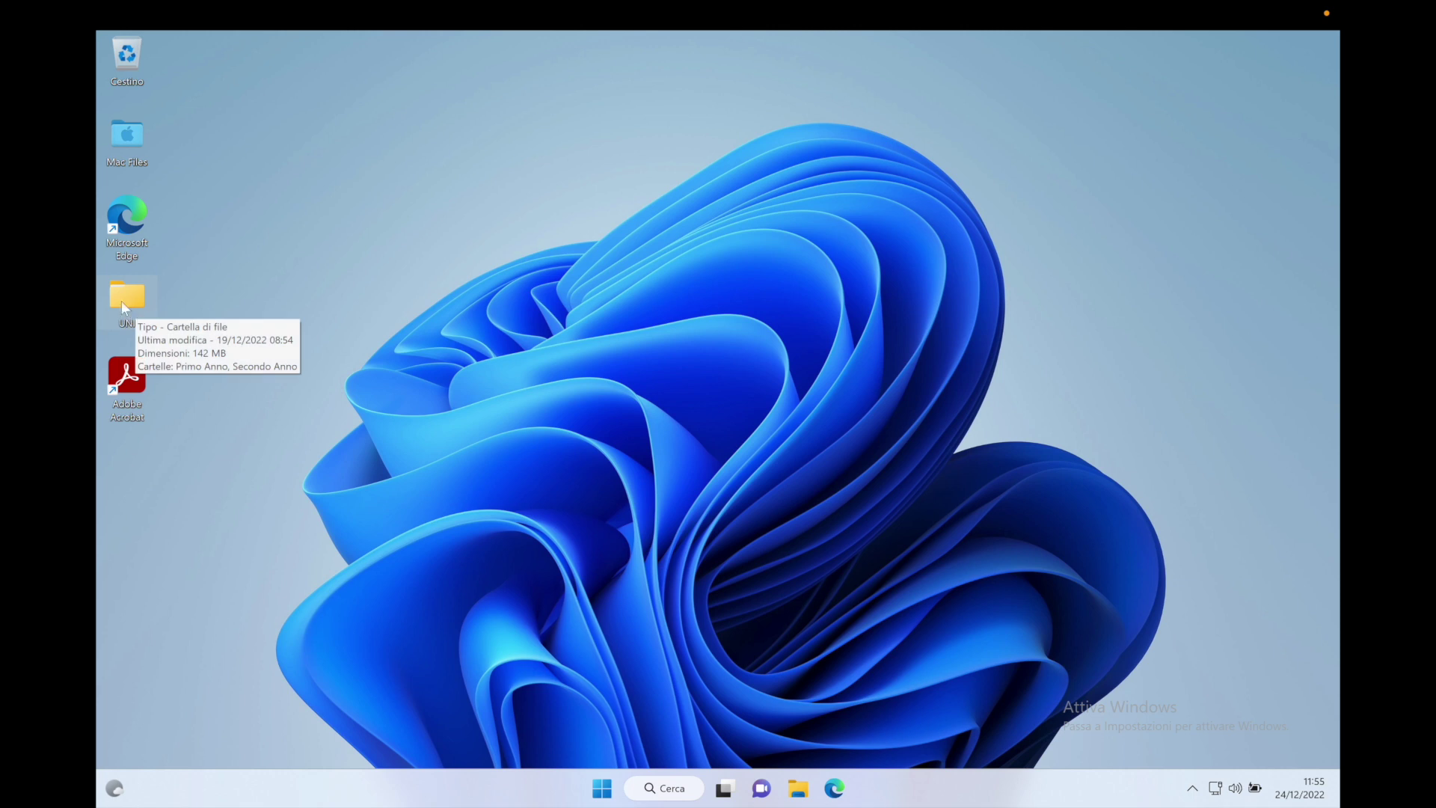
Open the UNI folder on the desktop, check its two year subfolders, and close the window.
left_click(121, 299)
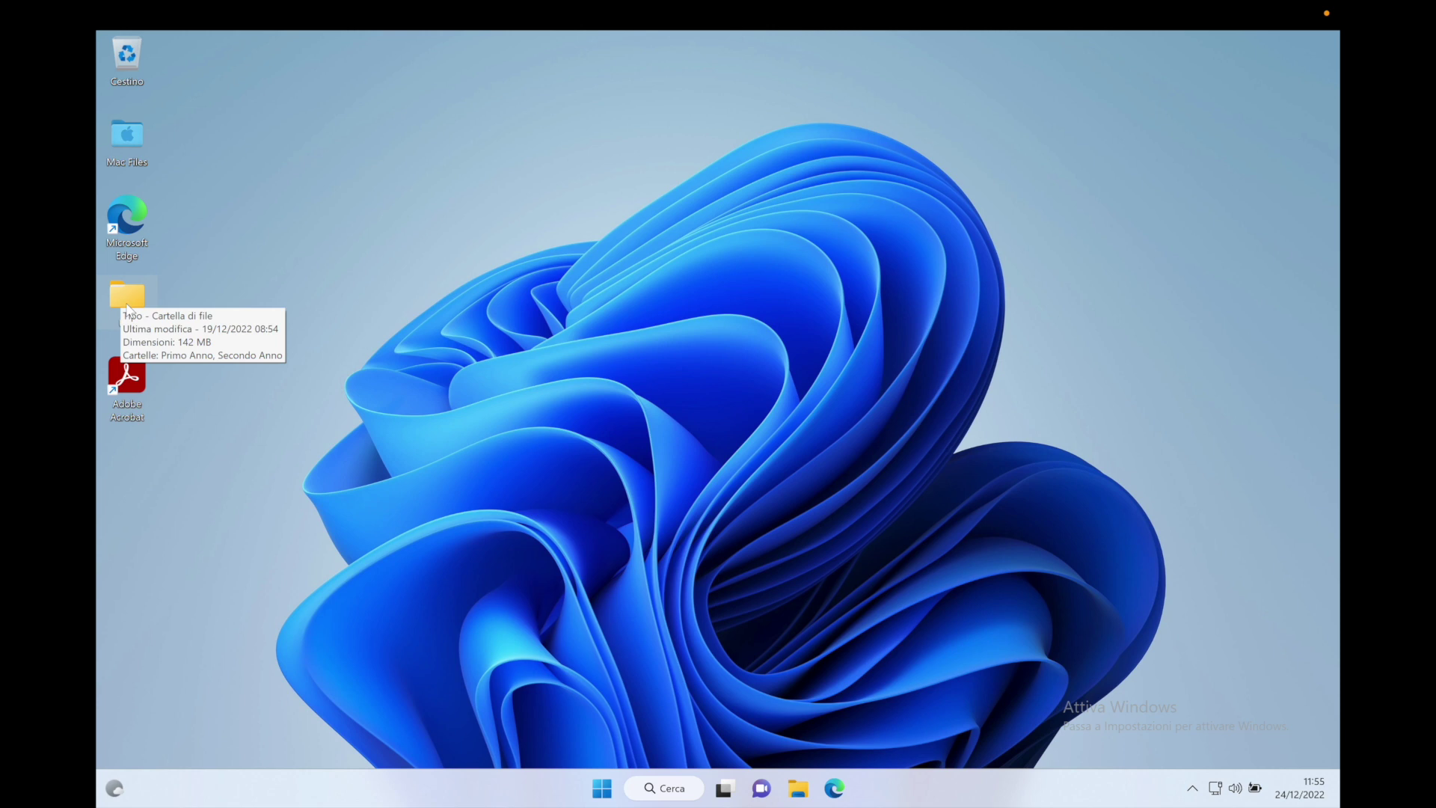
double_click(127, 299)
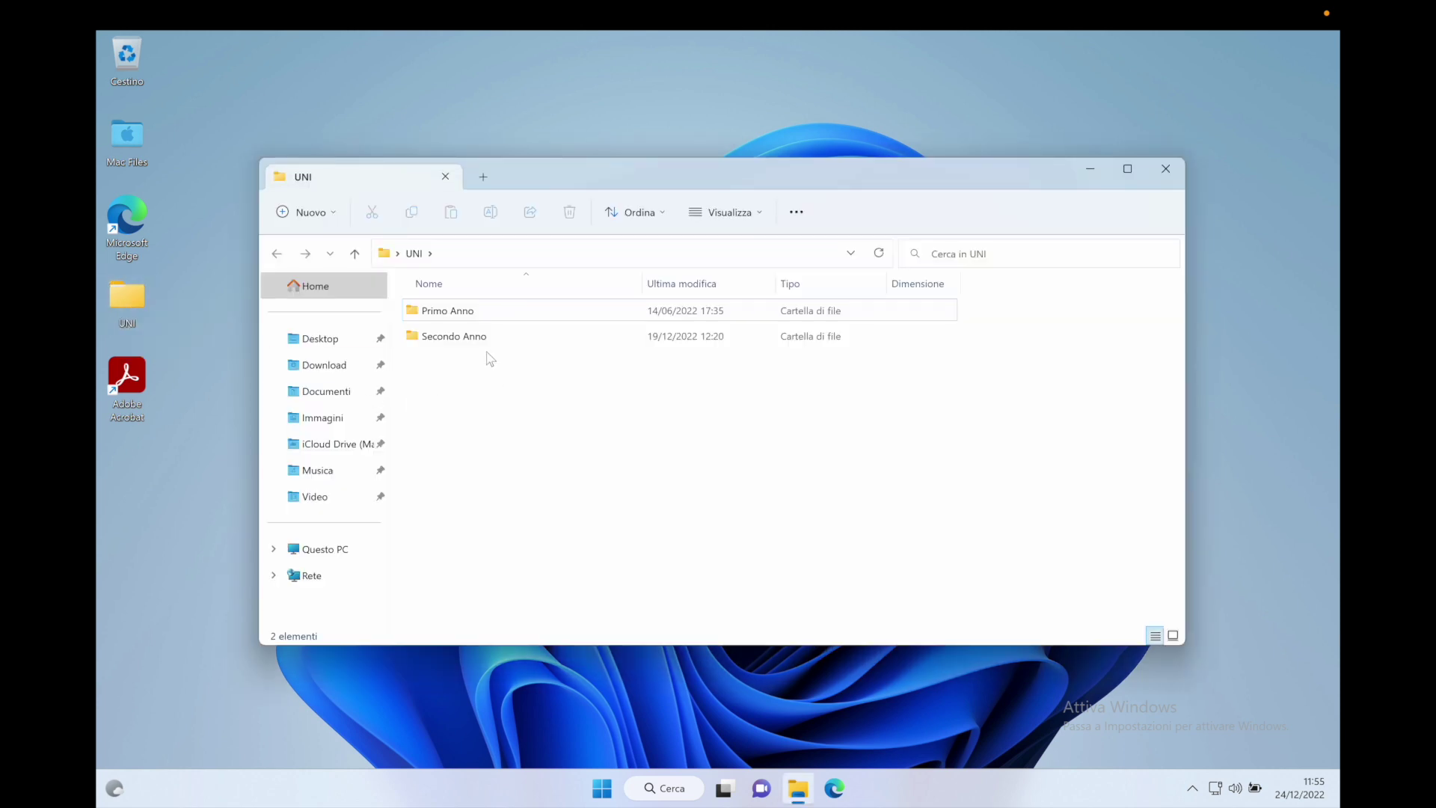
left_click(485, 314)
left_click(485, 340)
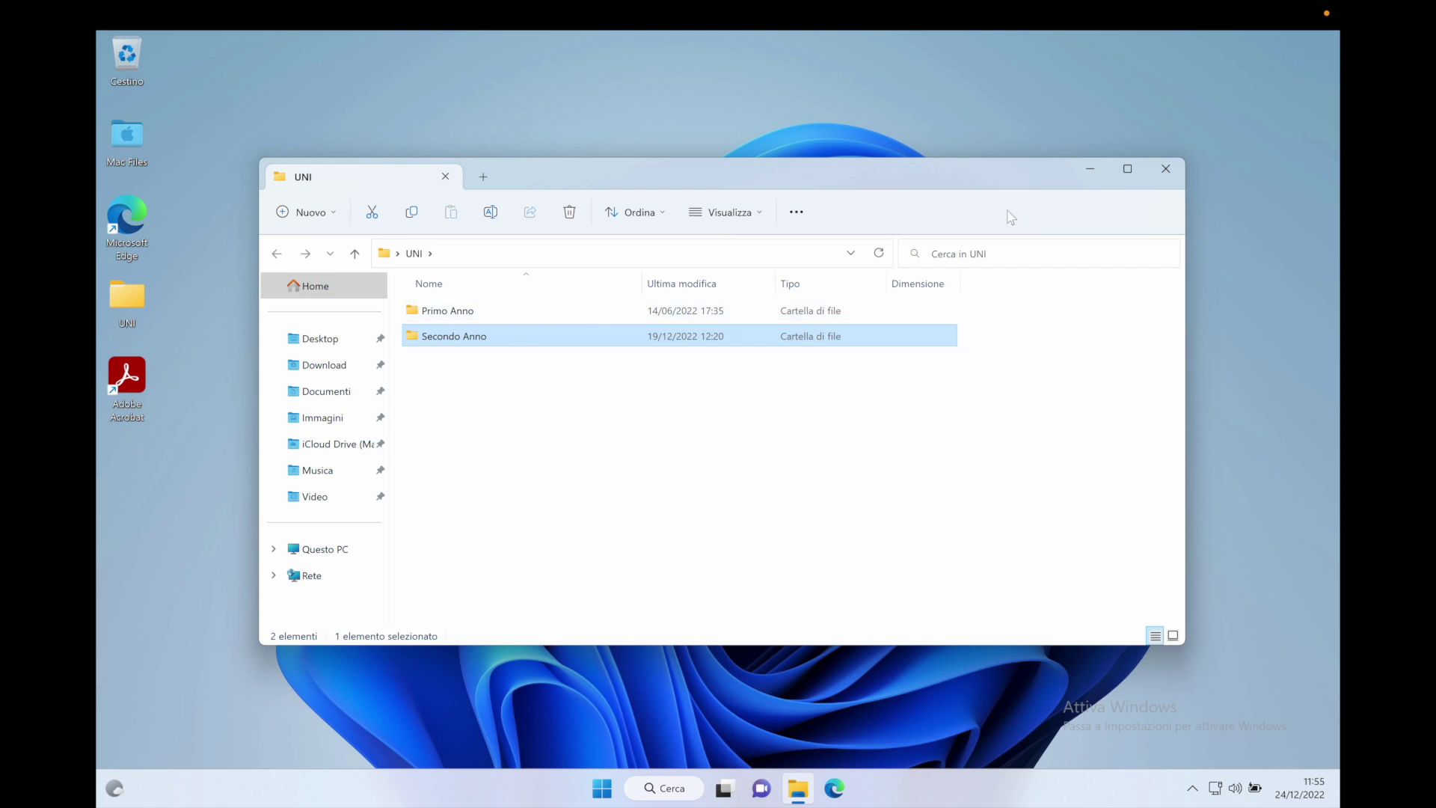
left_click(1165, 168)
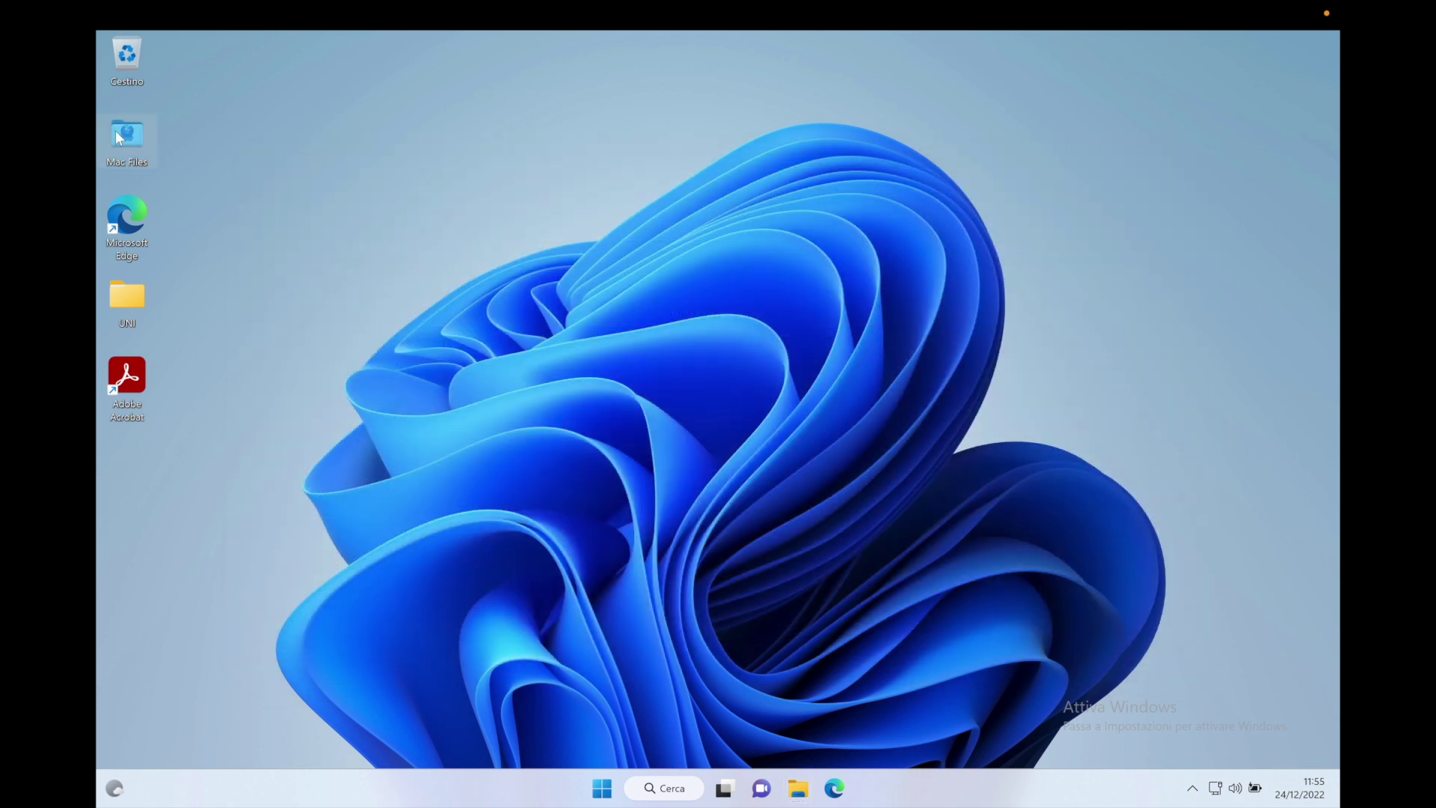
Open the Mac Files folder on the desktop to view the shared Mac locations, and close it.
double_click(117, 137)
left_click(595, 317)
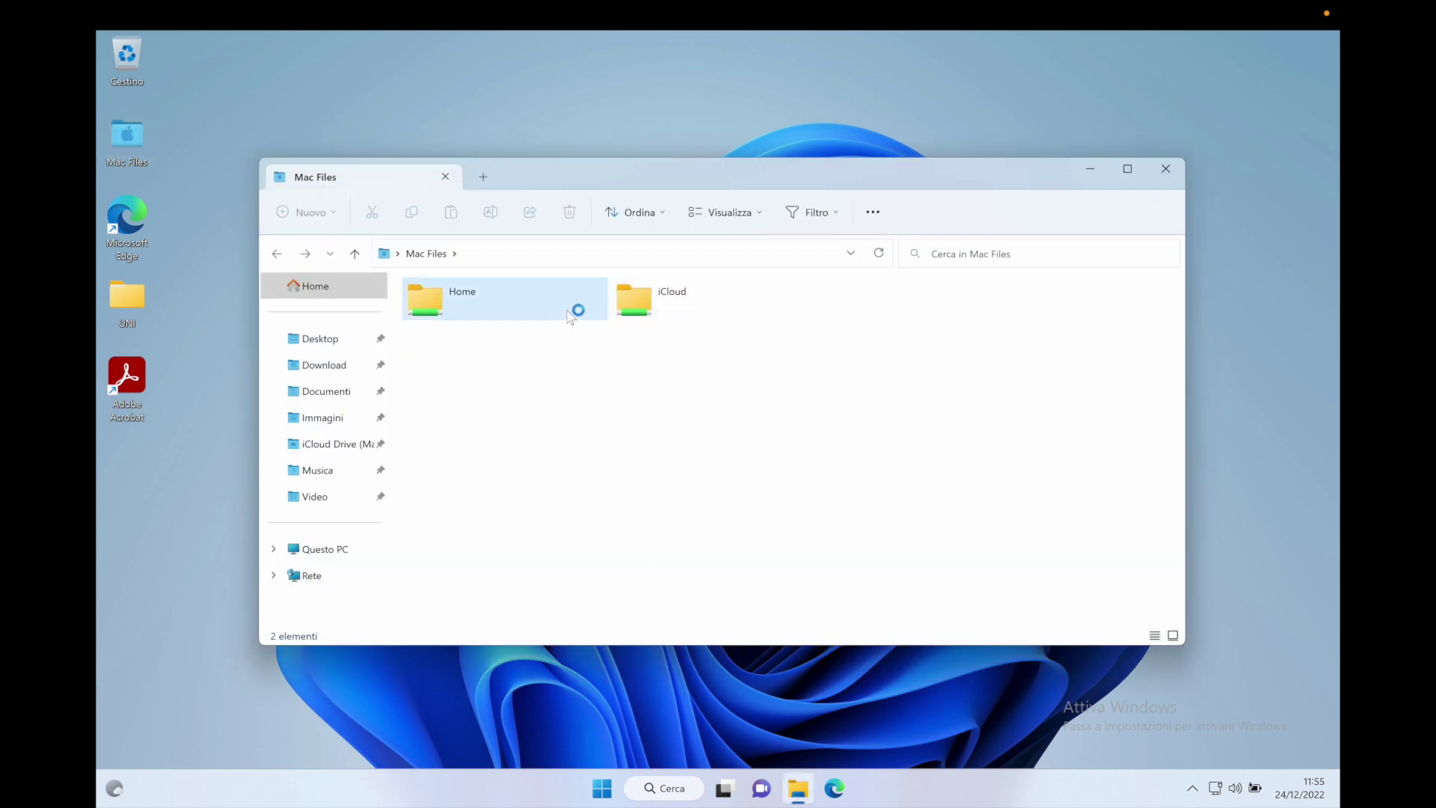
left_click(1165, 168)
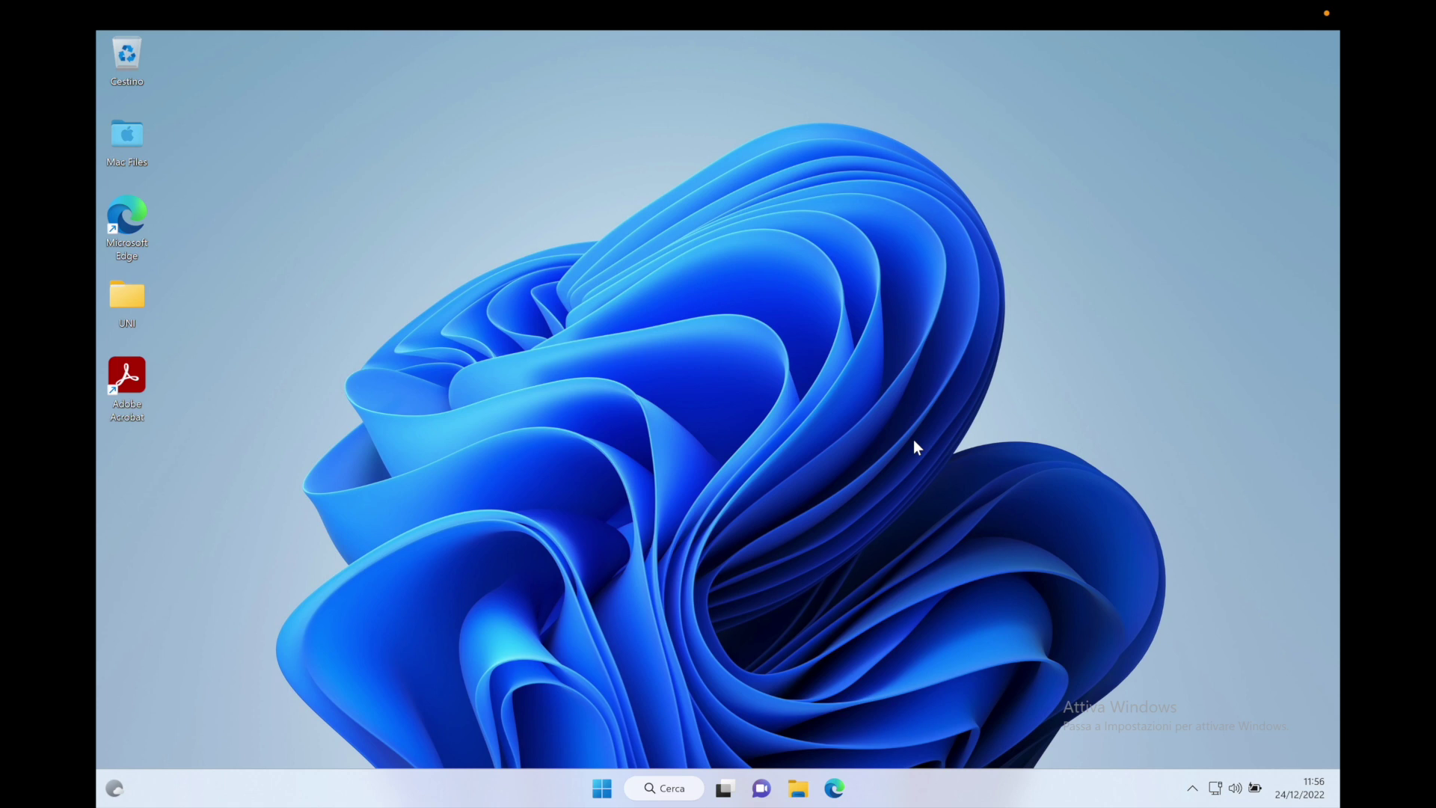
Open Windows Security from the hidden system tray items, review all sections of its security overview, and close it.
left_click(1193, 788)
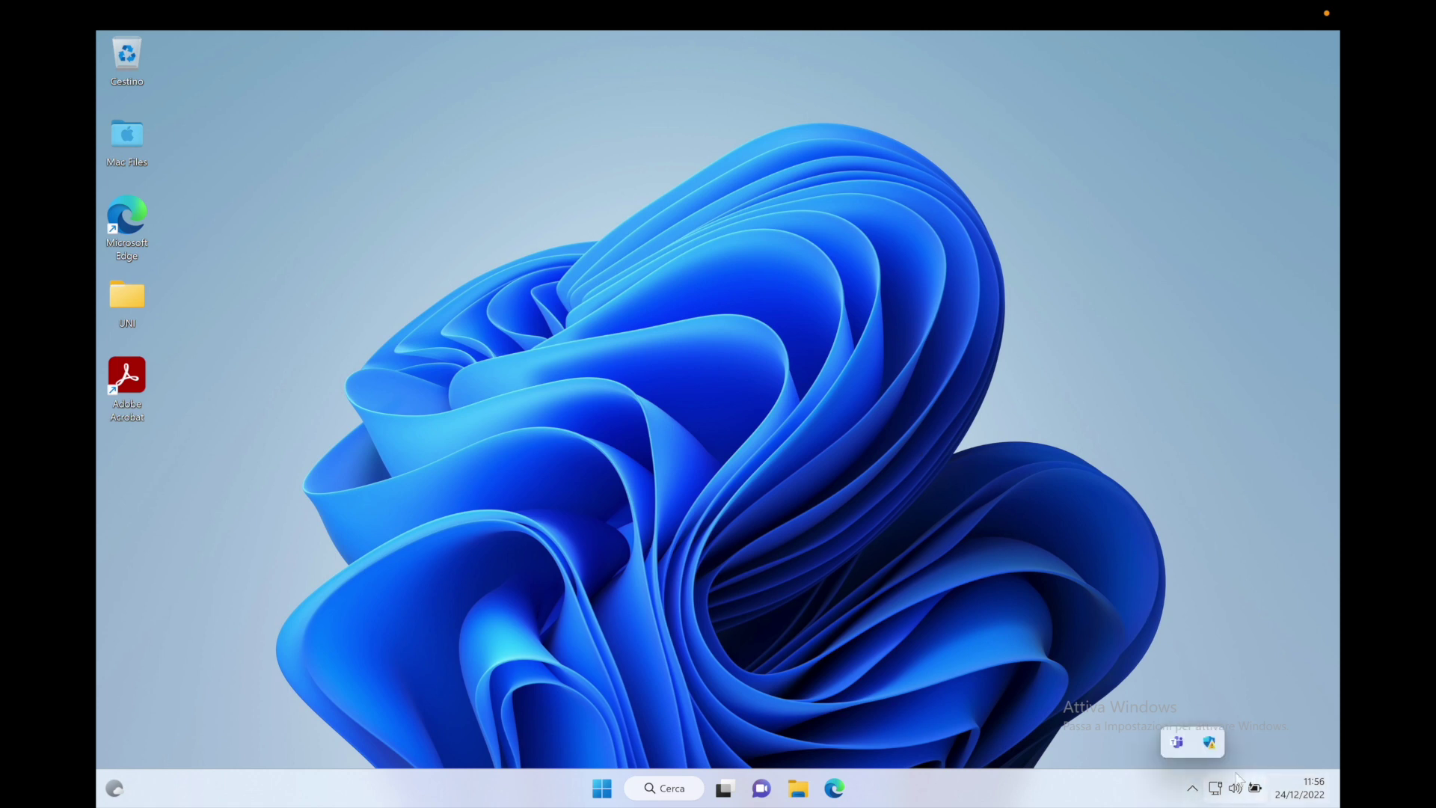
left_click(1211, 748)
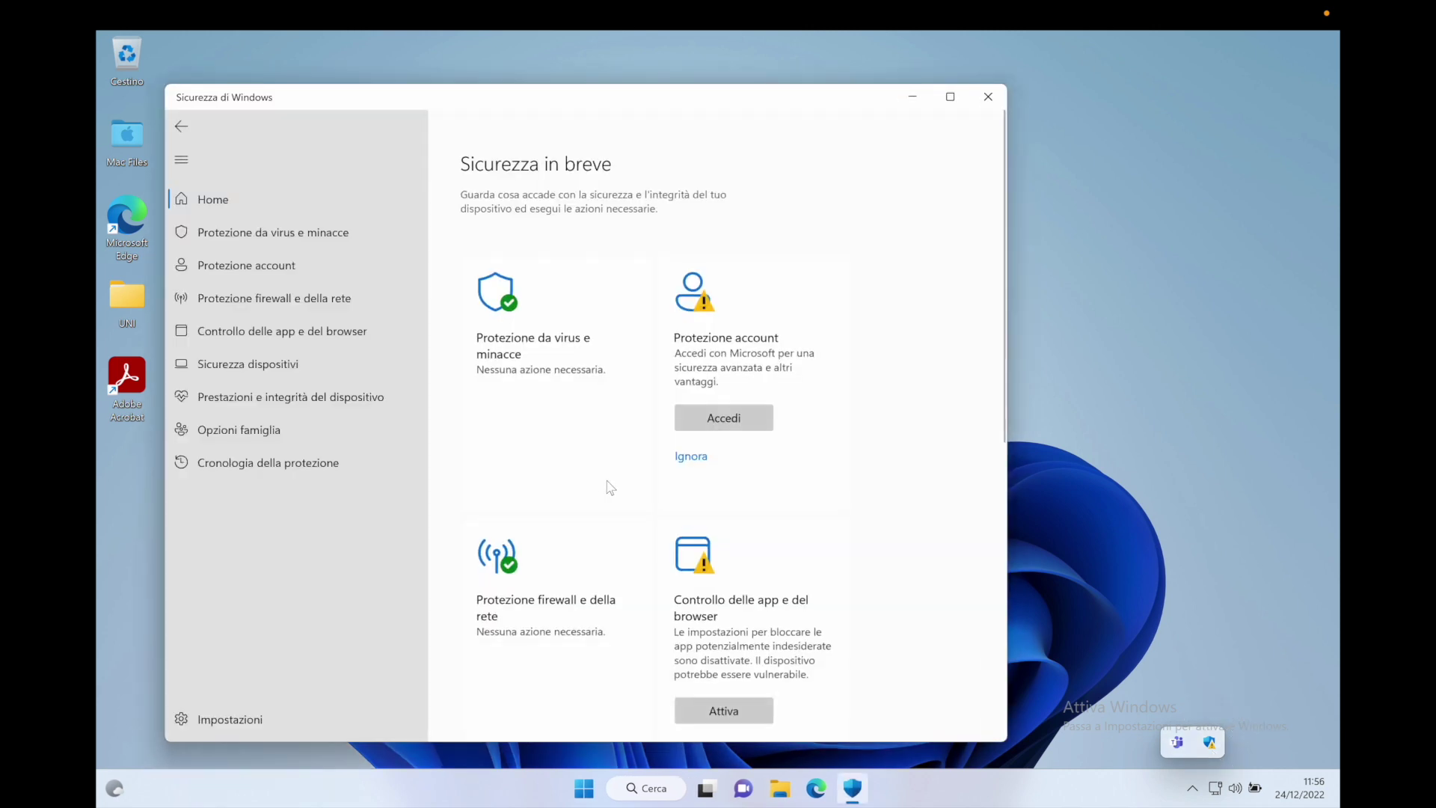
scroll(741, 506, "down", 1)
scroll(740, 506, "down", 1)
scroll(754, 571, "down", 2)
scroll(756, 570, "up", 2)
scroll(626, 559, "down", 5)
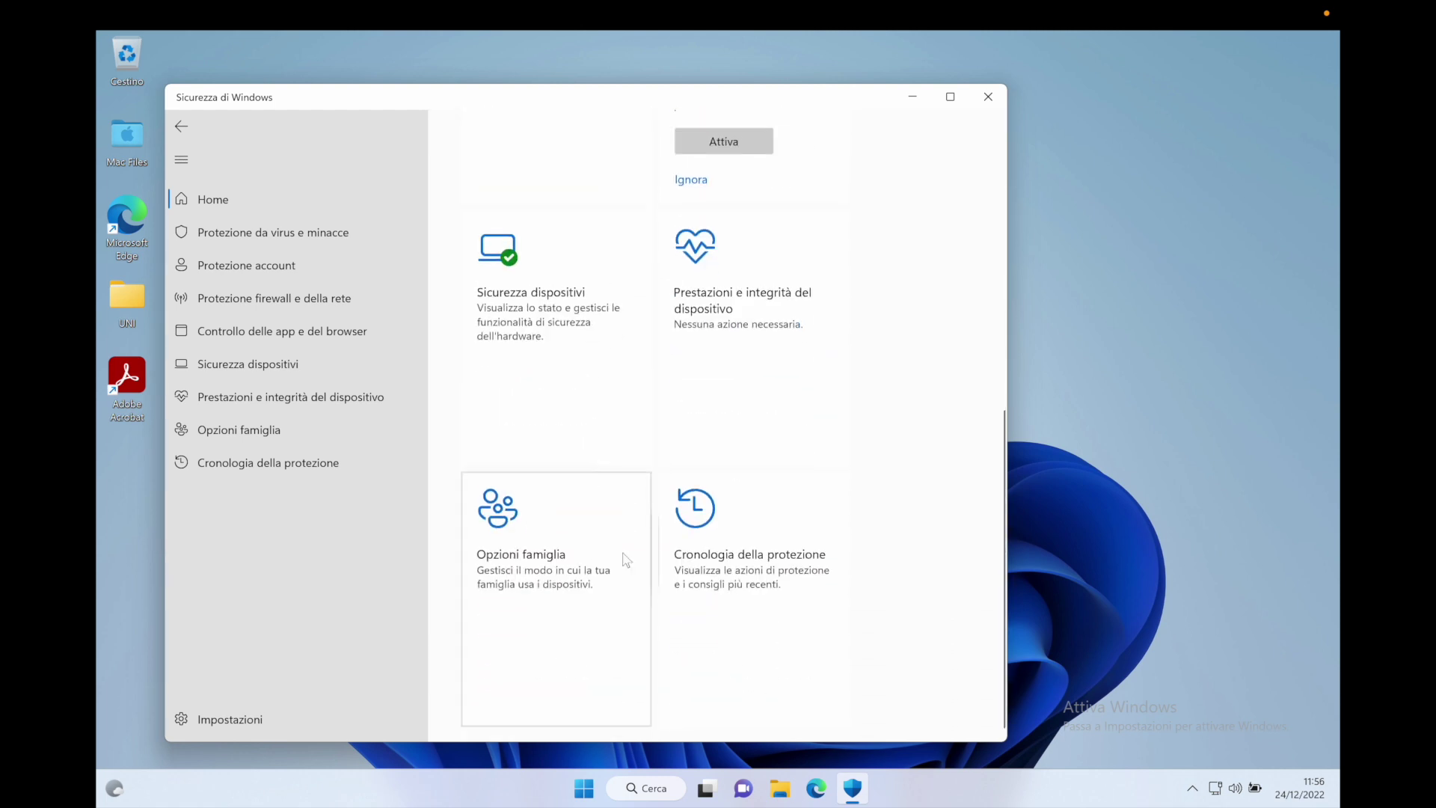
scroll(626, 559, "up", 6)
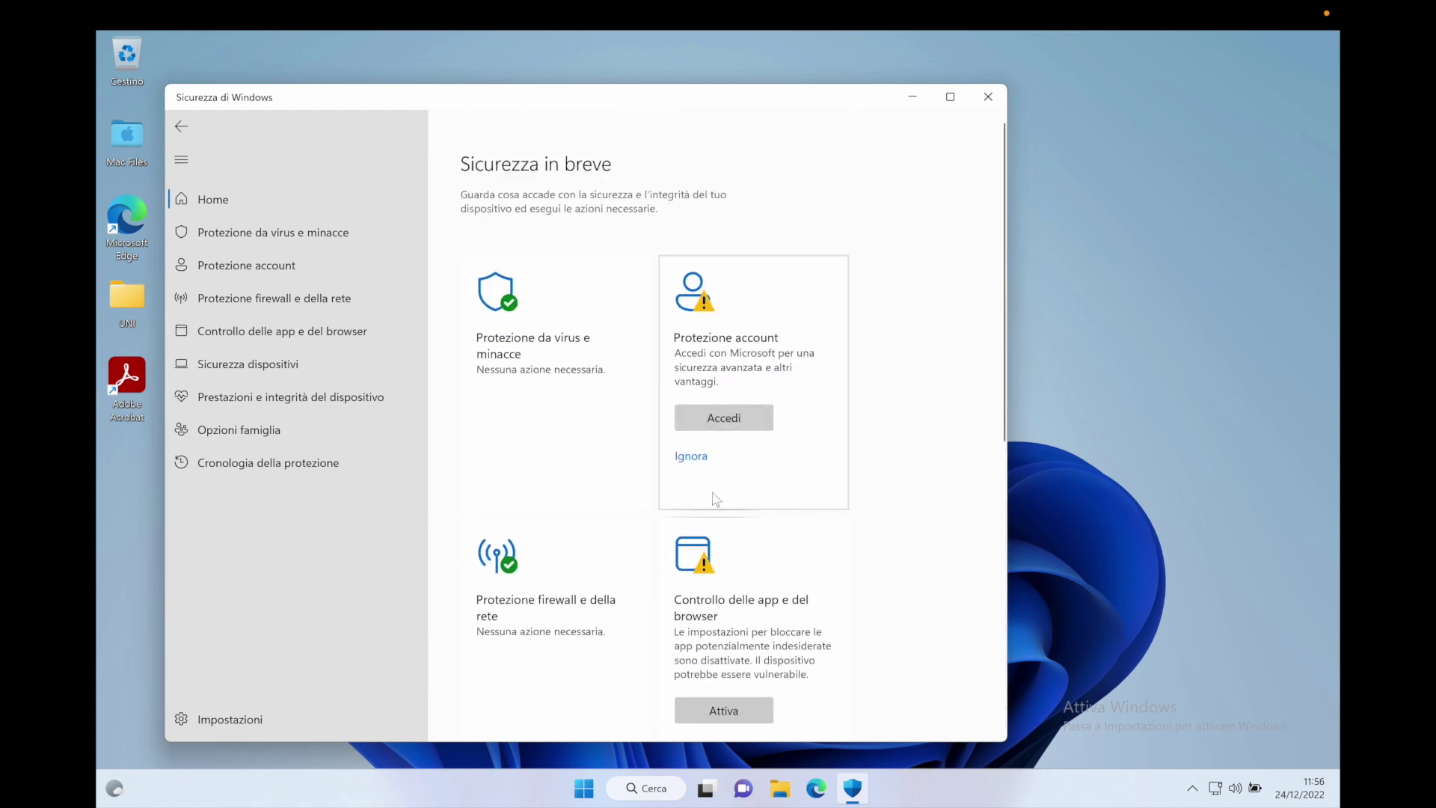
left_click(988, 94)
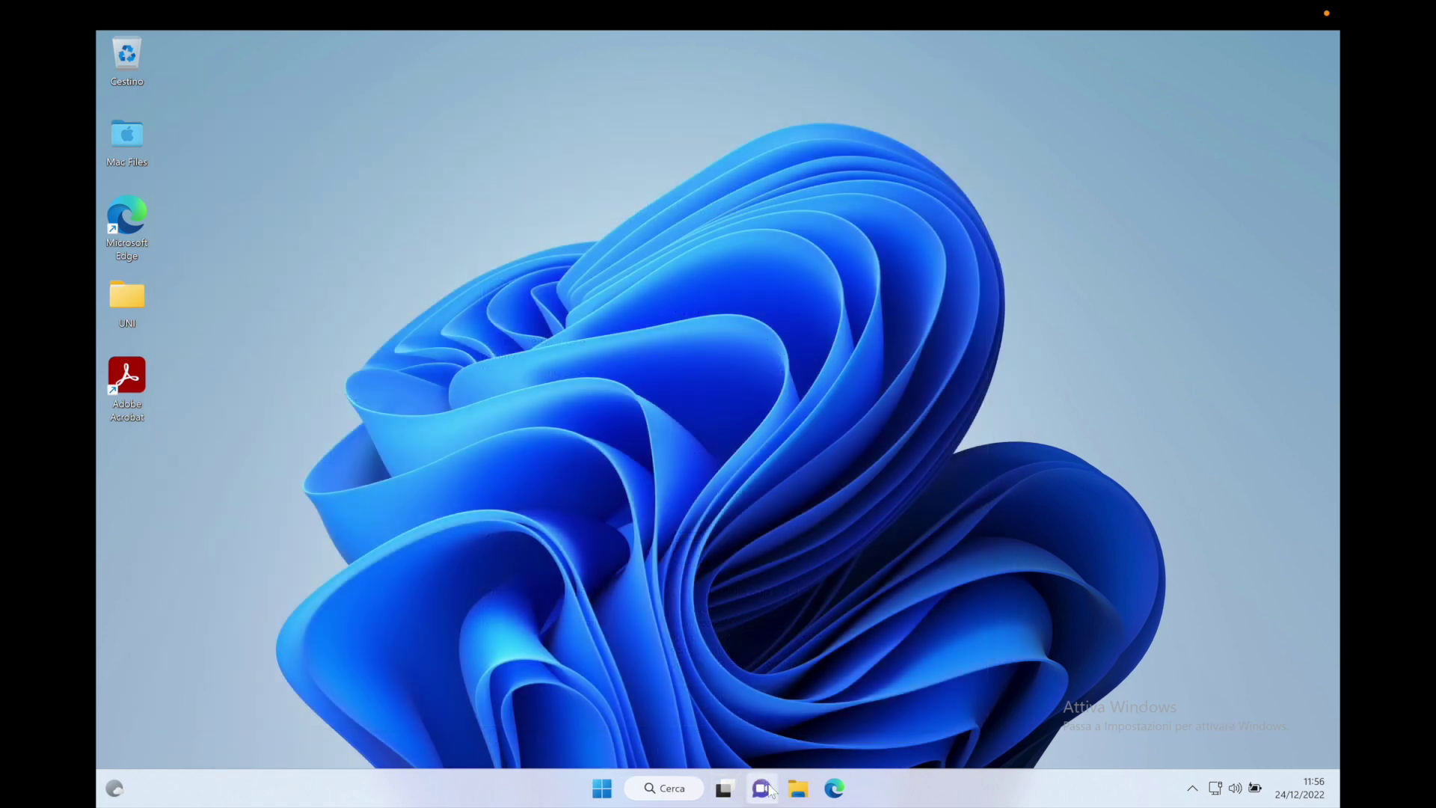
Look through the full alphabetical list of installed Windows apps, return to the pinned apps, and close the Start menu.
left_click(604, 788)
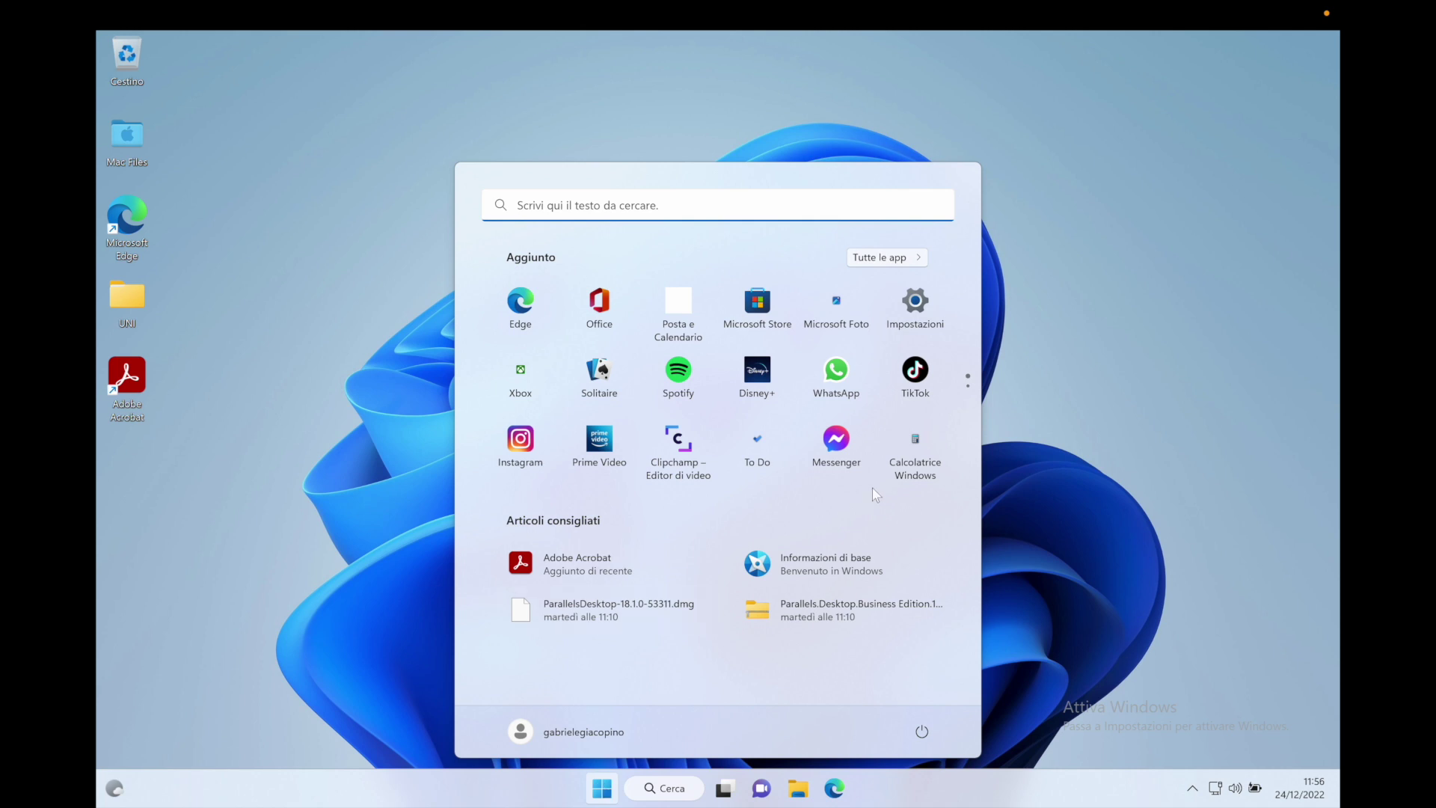
left_click(901, 258)
scroll(704, 565, "down", 5)
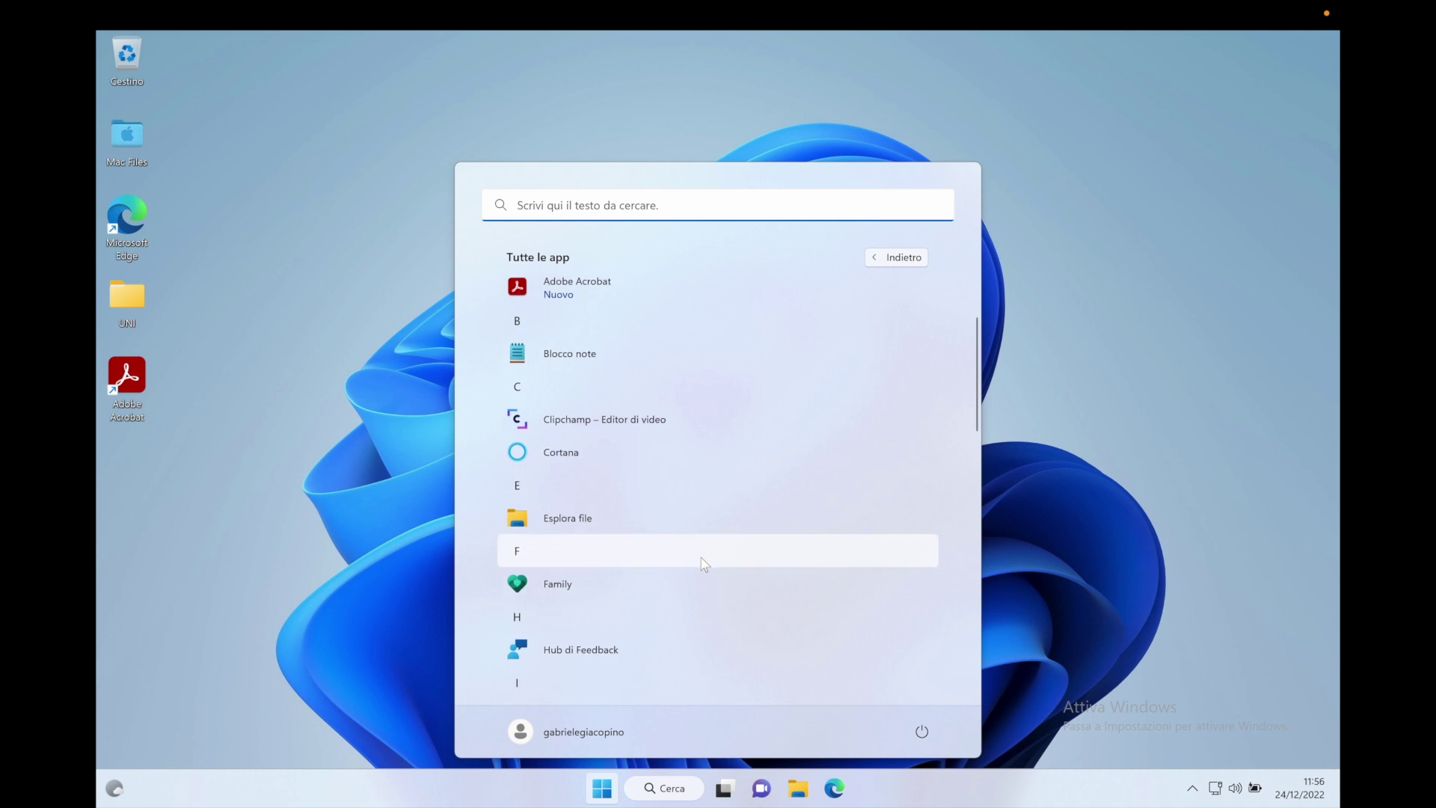
scroll(703, 565, "down", 5)
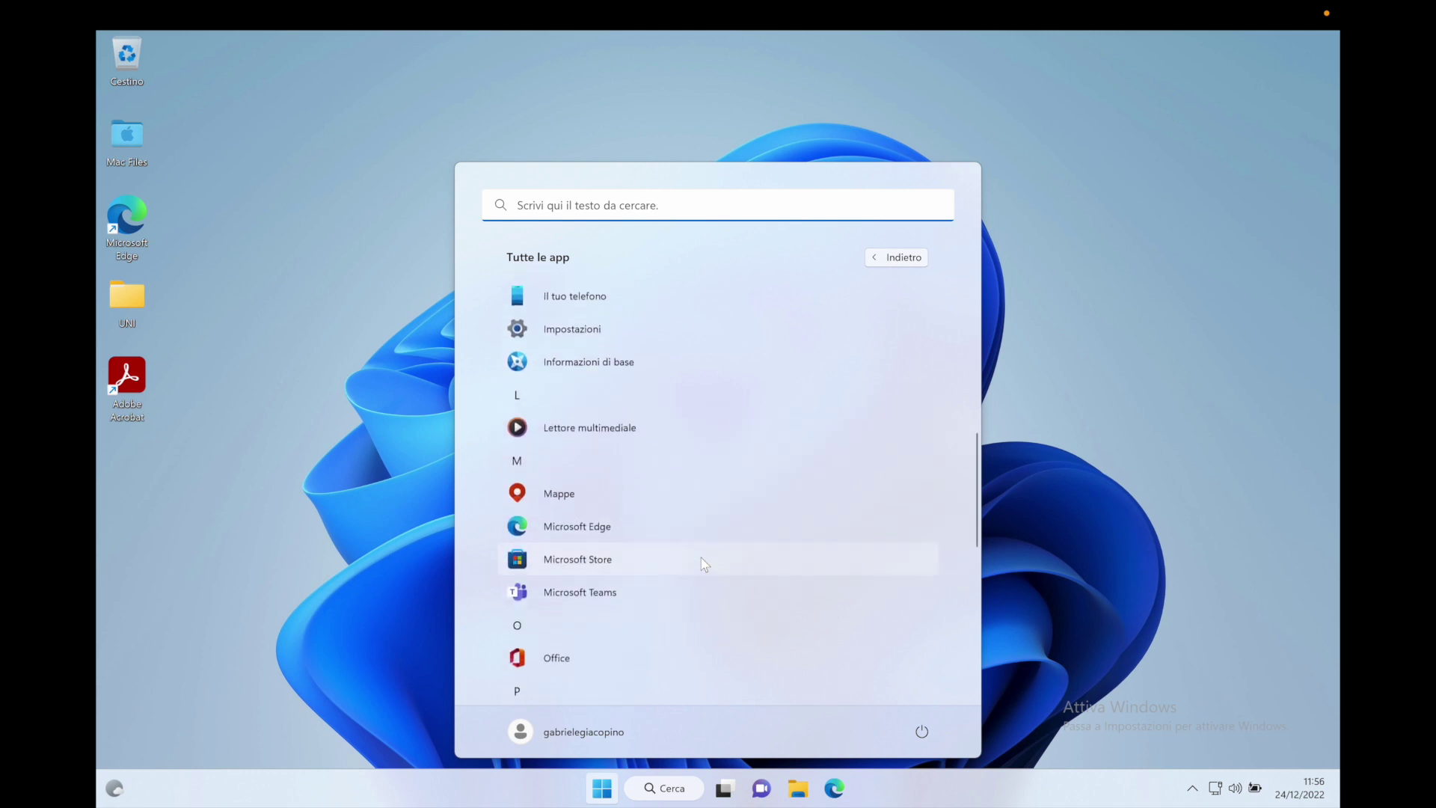
scroll(704, 564, "down", 4)
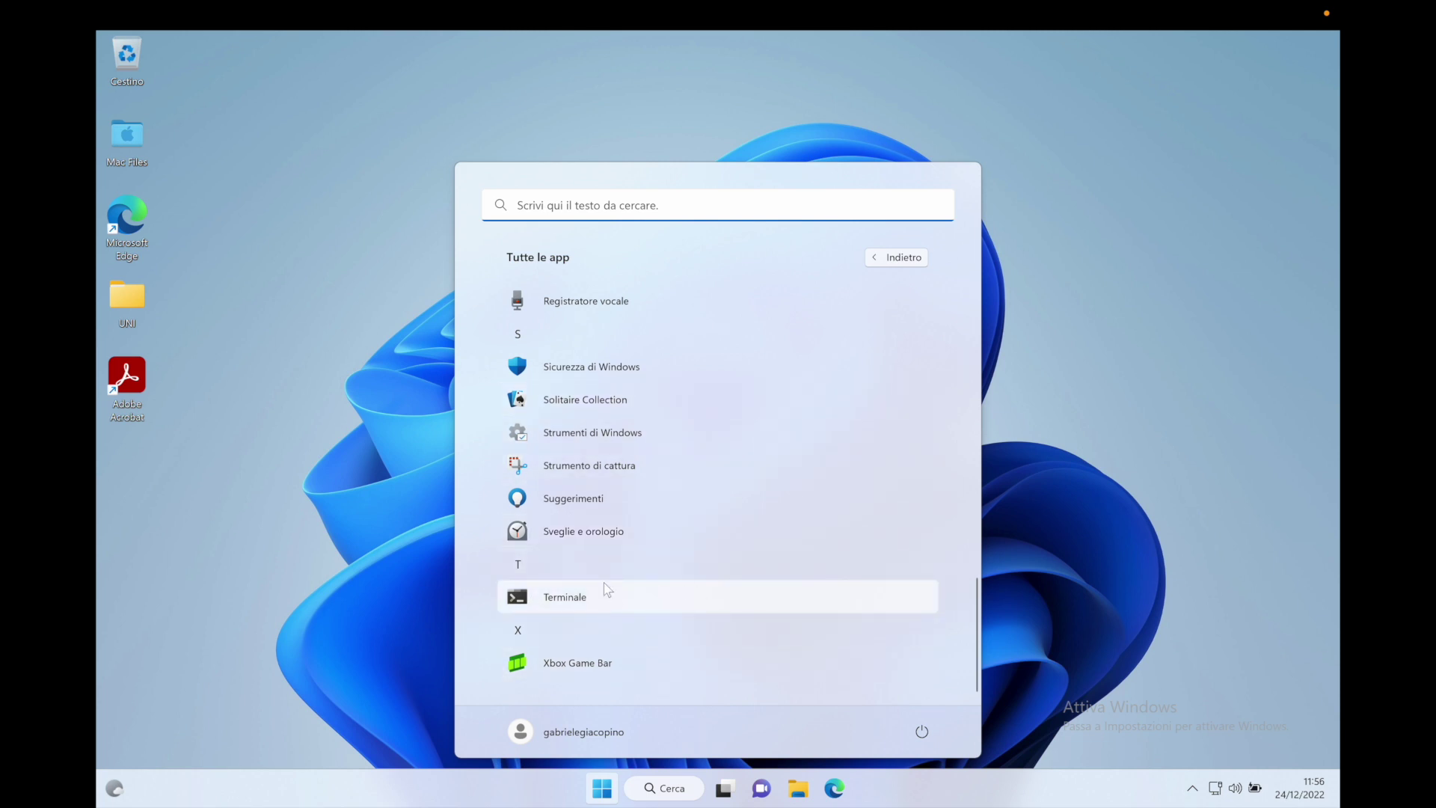
scroll(708, 420, "up", 10)
left_click(898, 257)
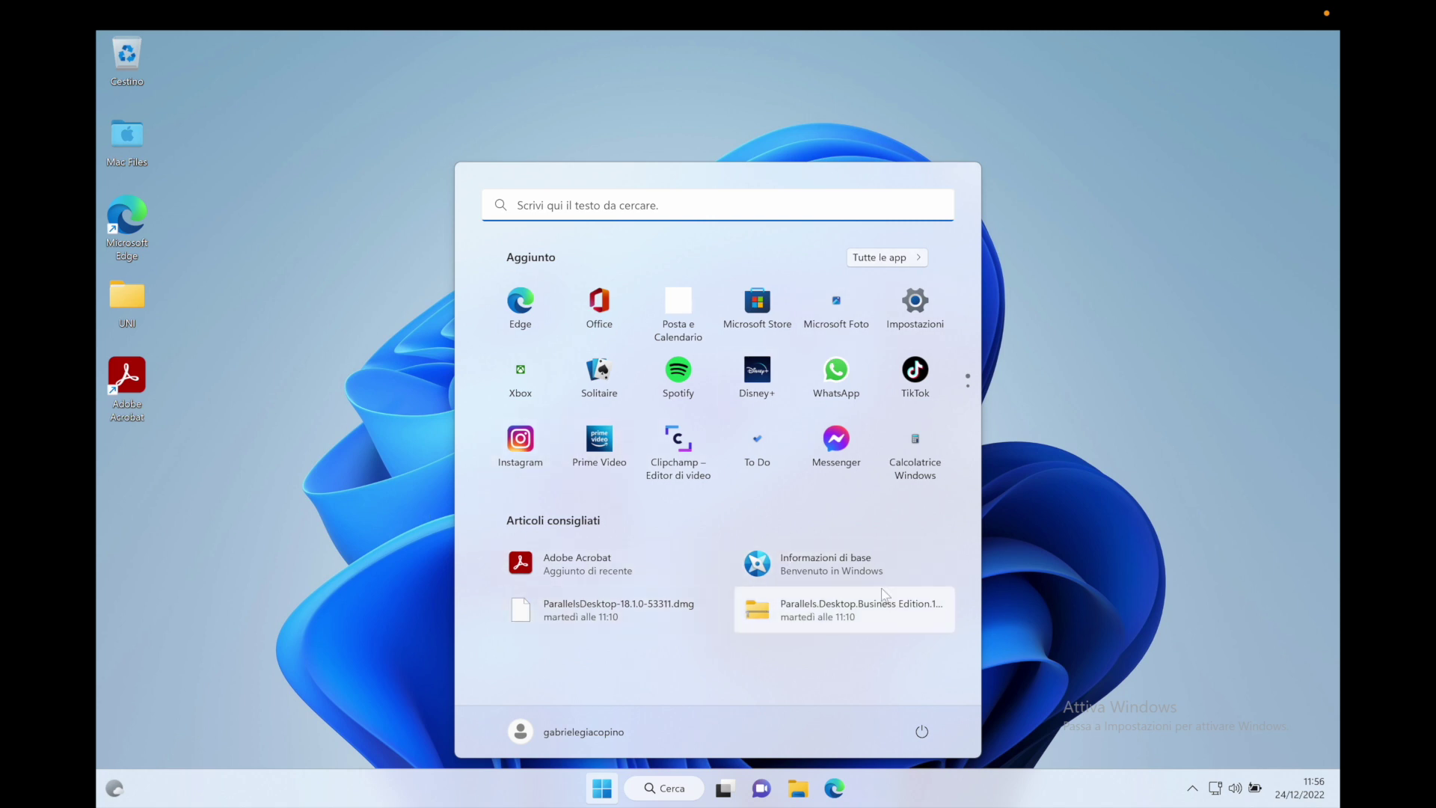
left_click(382, 601)
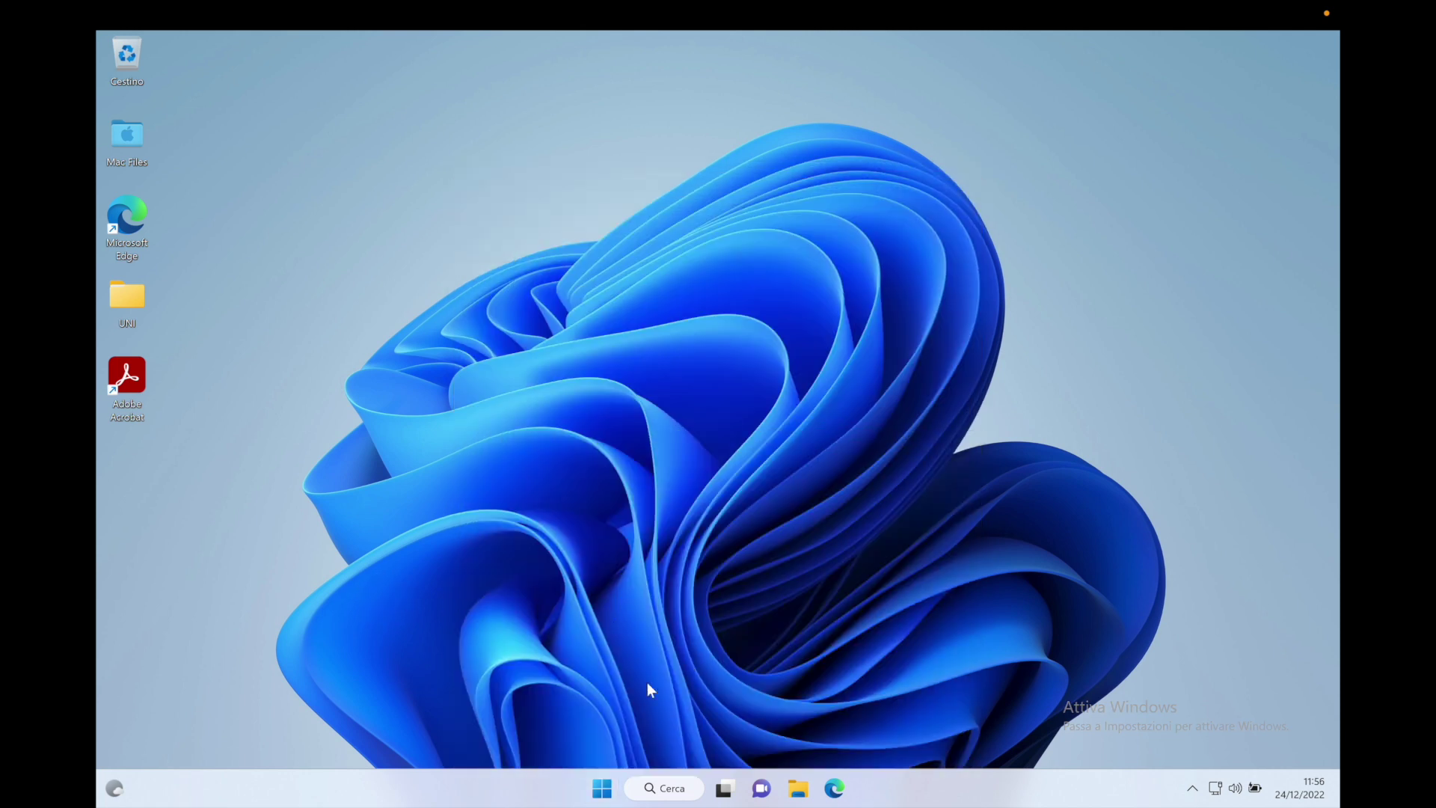
Find the Parallels Shared Applications folder in the list of all installed apps and expand it.
left_click(602, 788)
left_click(867, 257)
scroll(747, 549, "down", 10)
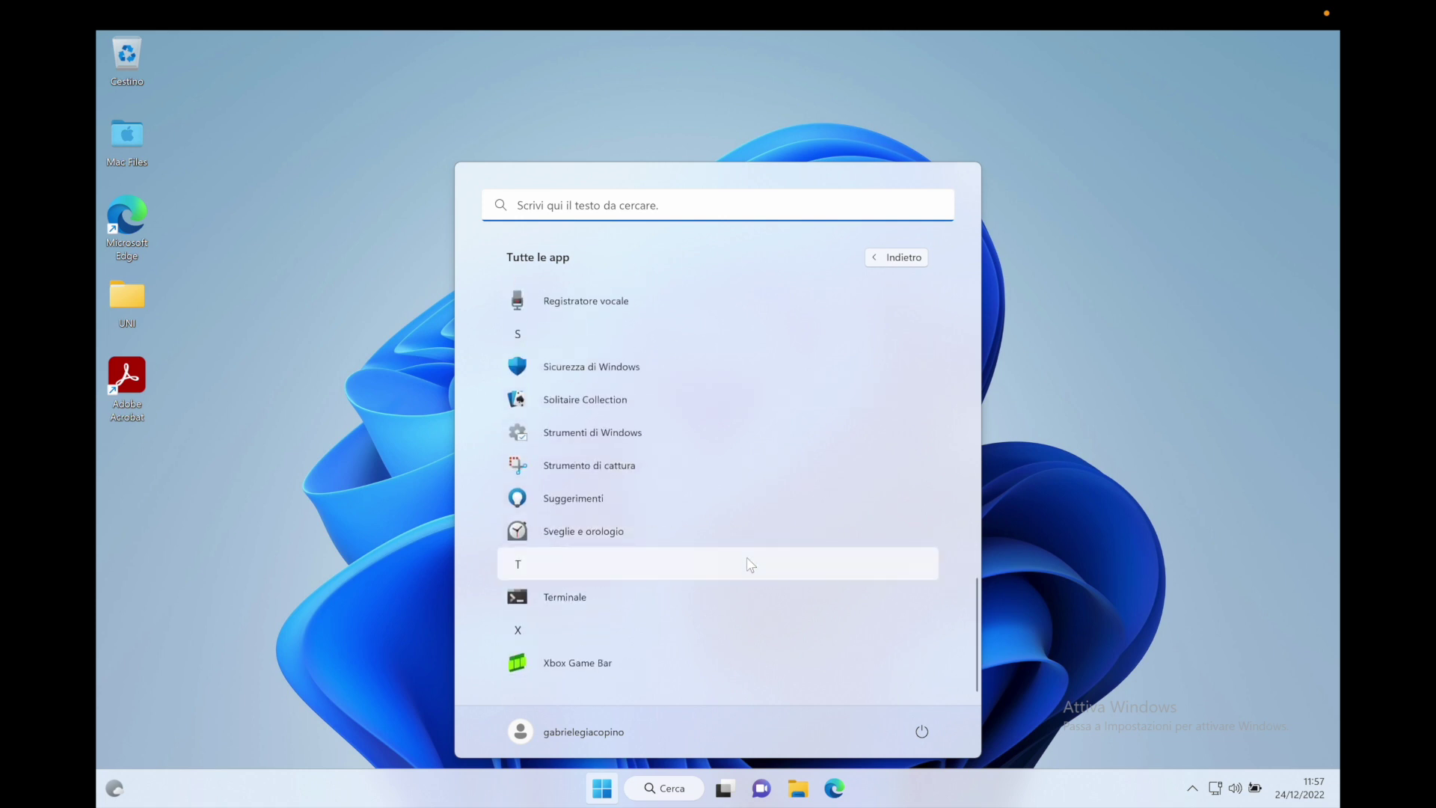
scroll(748, 565, "up", 8)
scroll(746, 569, "down", 4)
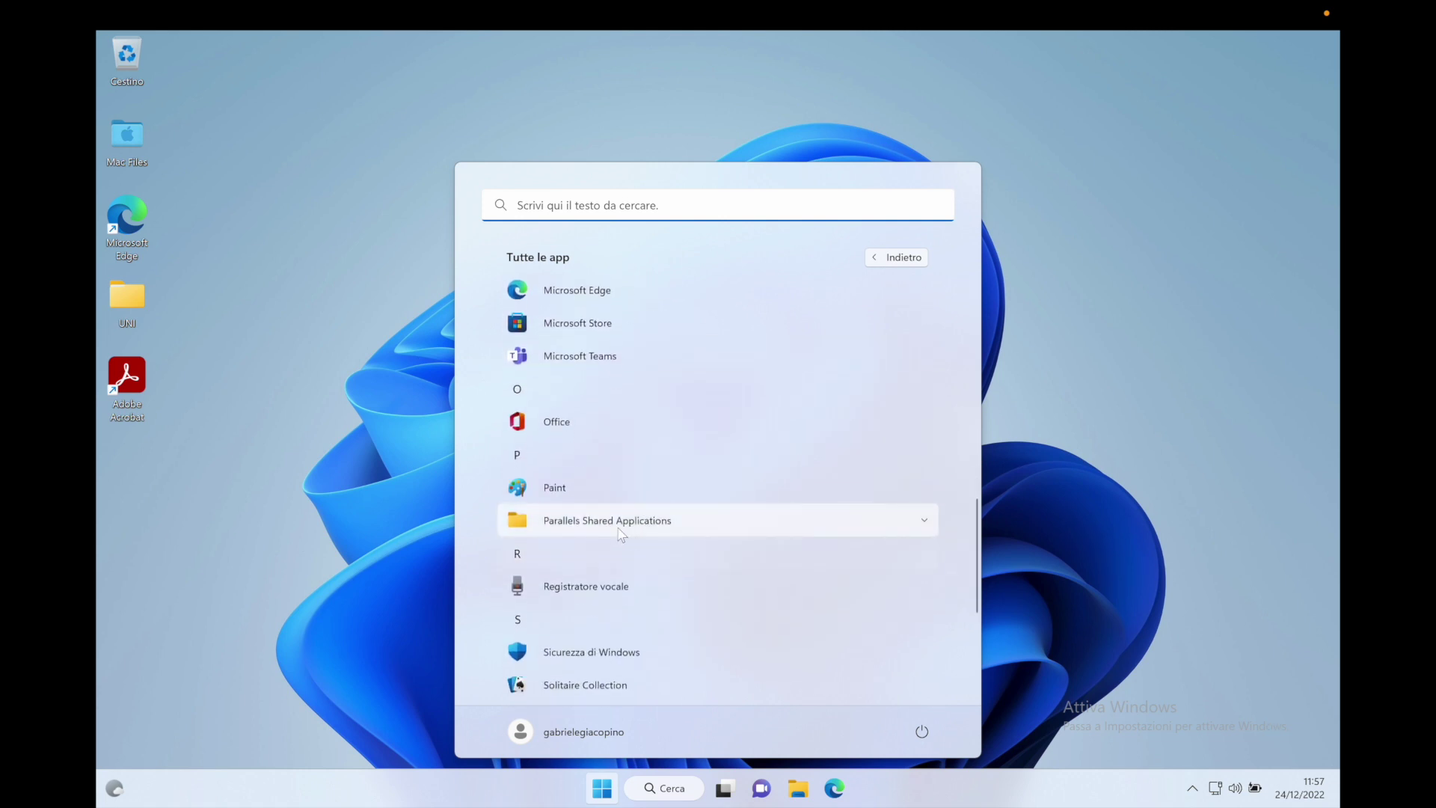
left_click(925, 522)
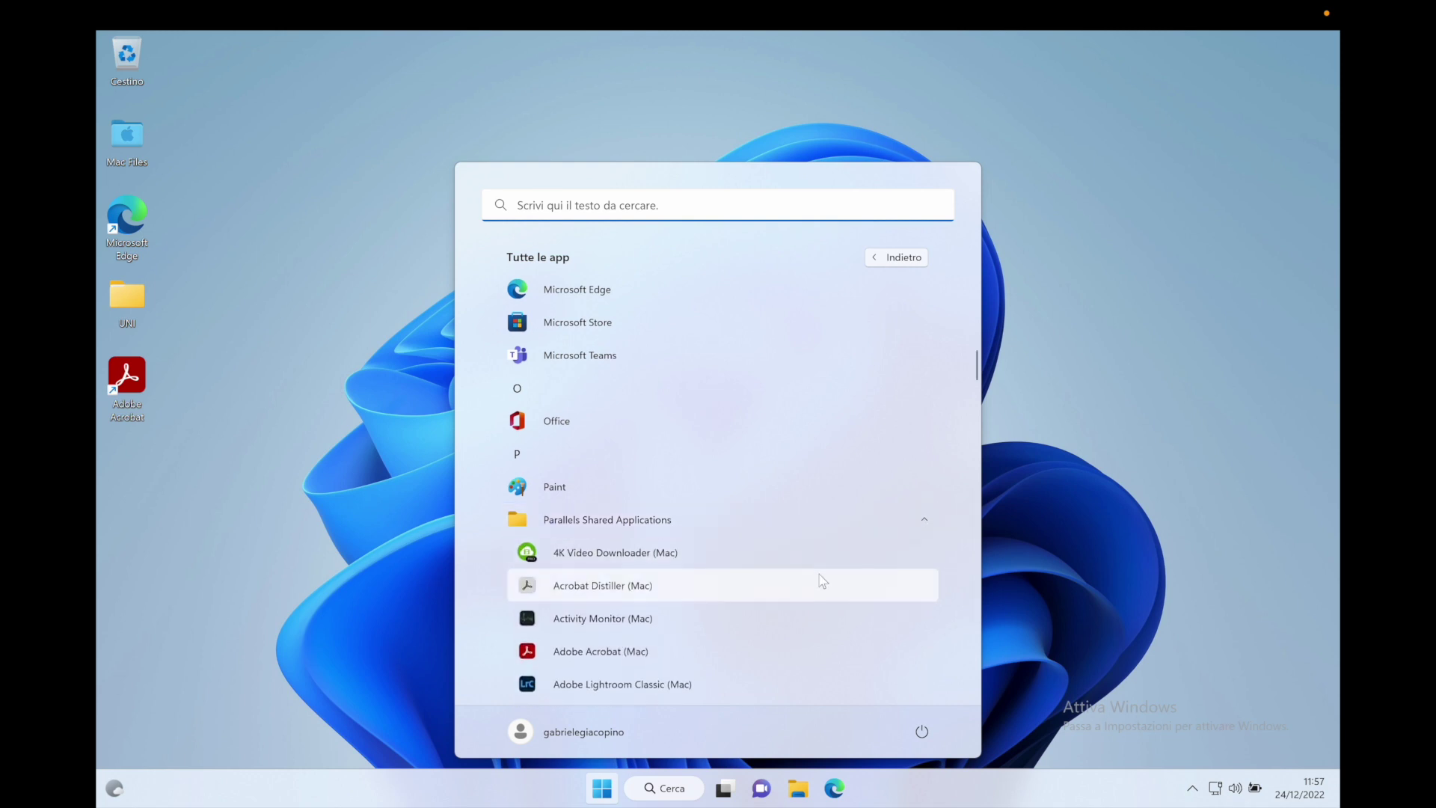
Launch AppCleaner (Mac) from the shared applications and allow Windows files to open in macOS applications once.
scroll(821, 580, "down", 2)
scroll(823, 580, "down", 1)
scroll(821, 583, "down", 1)
scroll(827, 575, "down", 1)
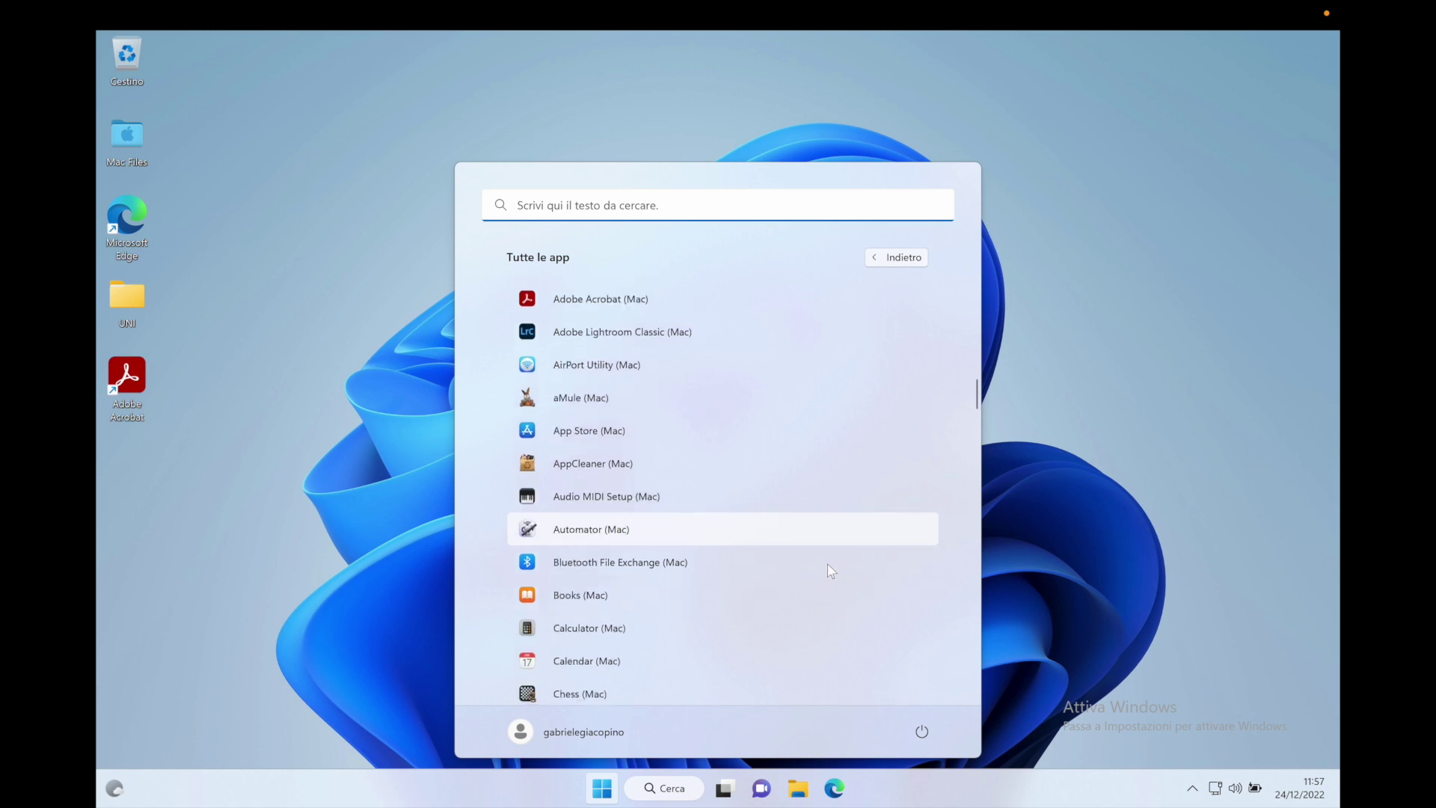
left_click(587, 466)
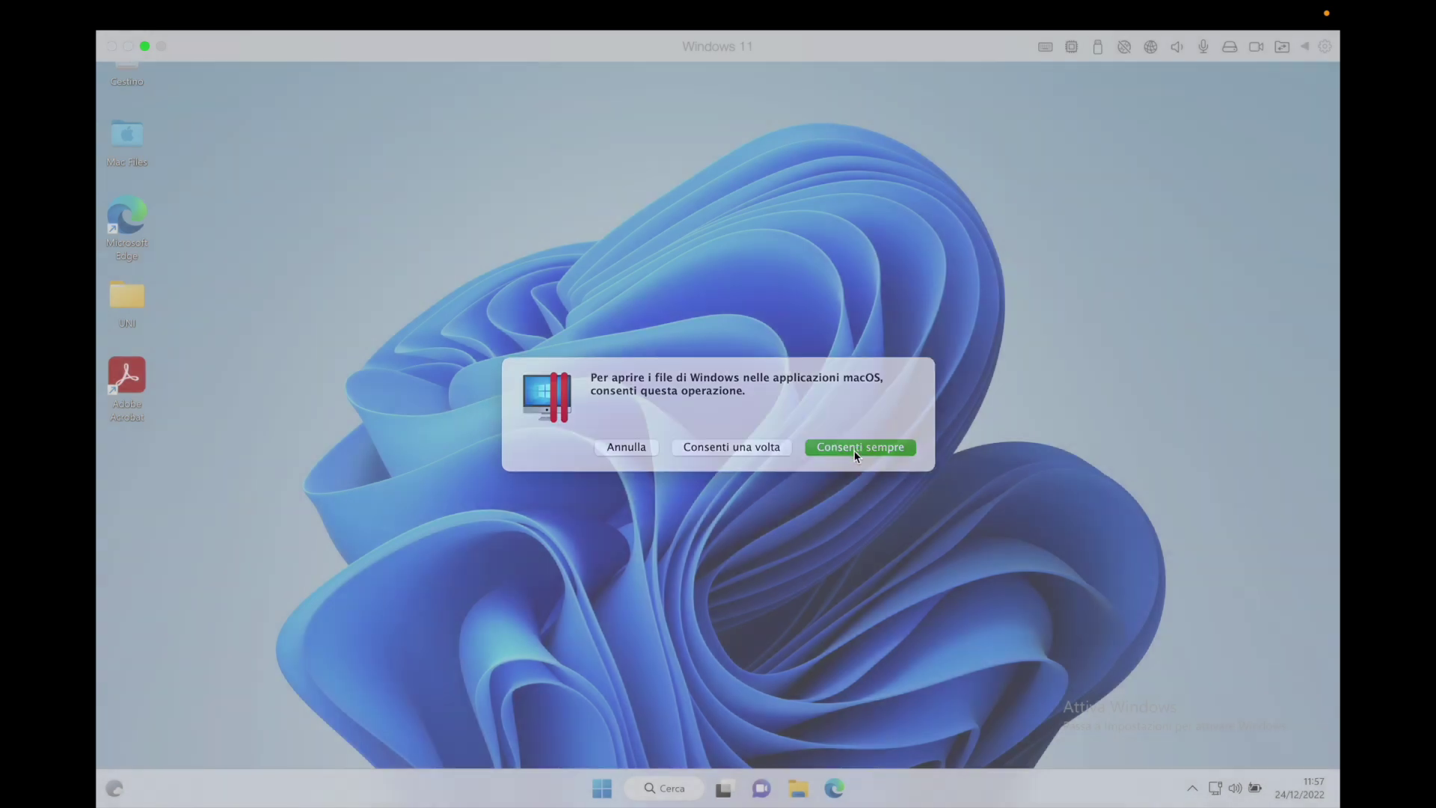
left_click(782, 452)
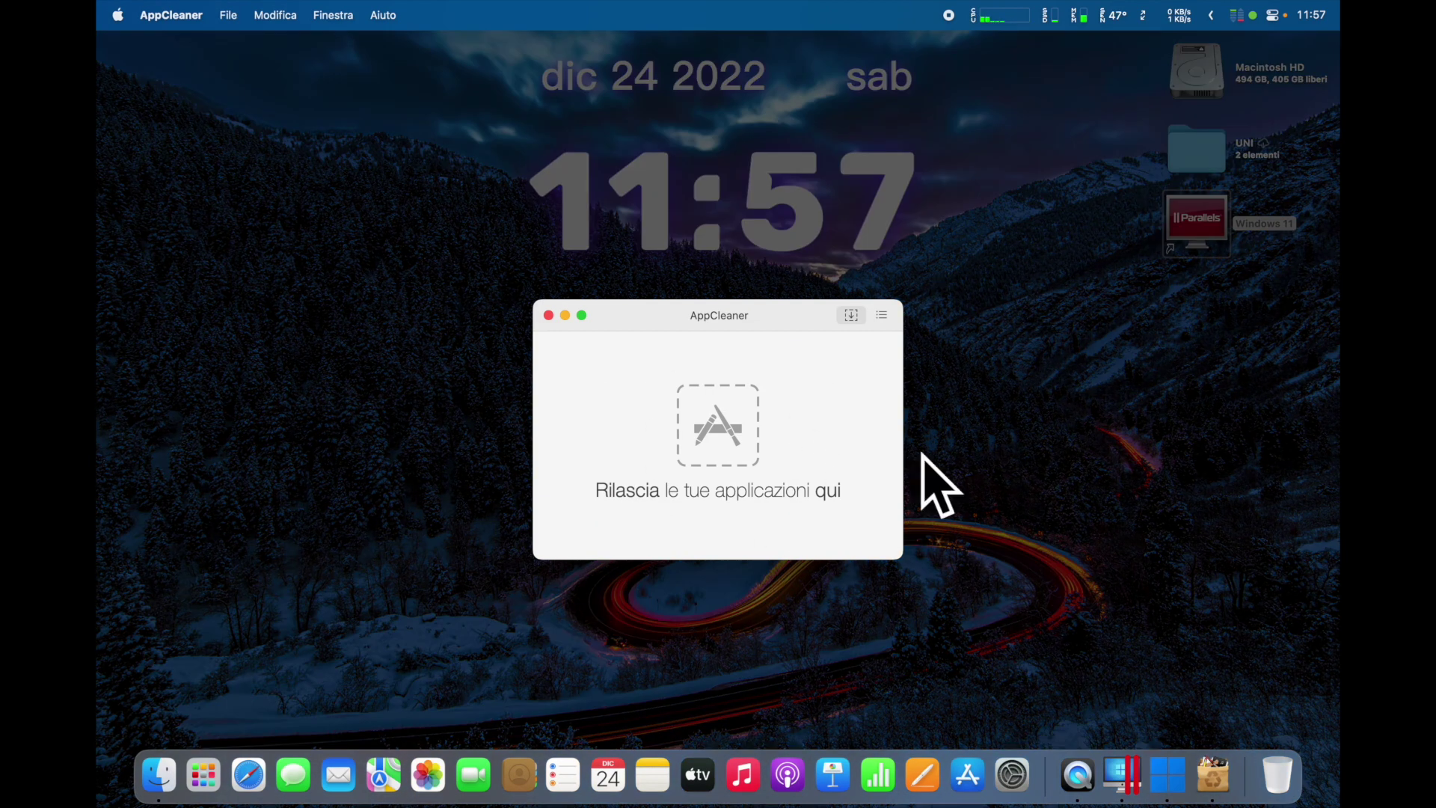
Switch from macOS back to the Windows 11 virtual machine and open Microsoft Store from the list of all apps.
left_click(1122, 770)
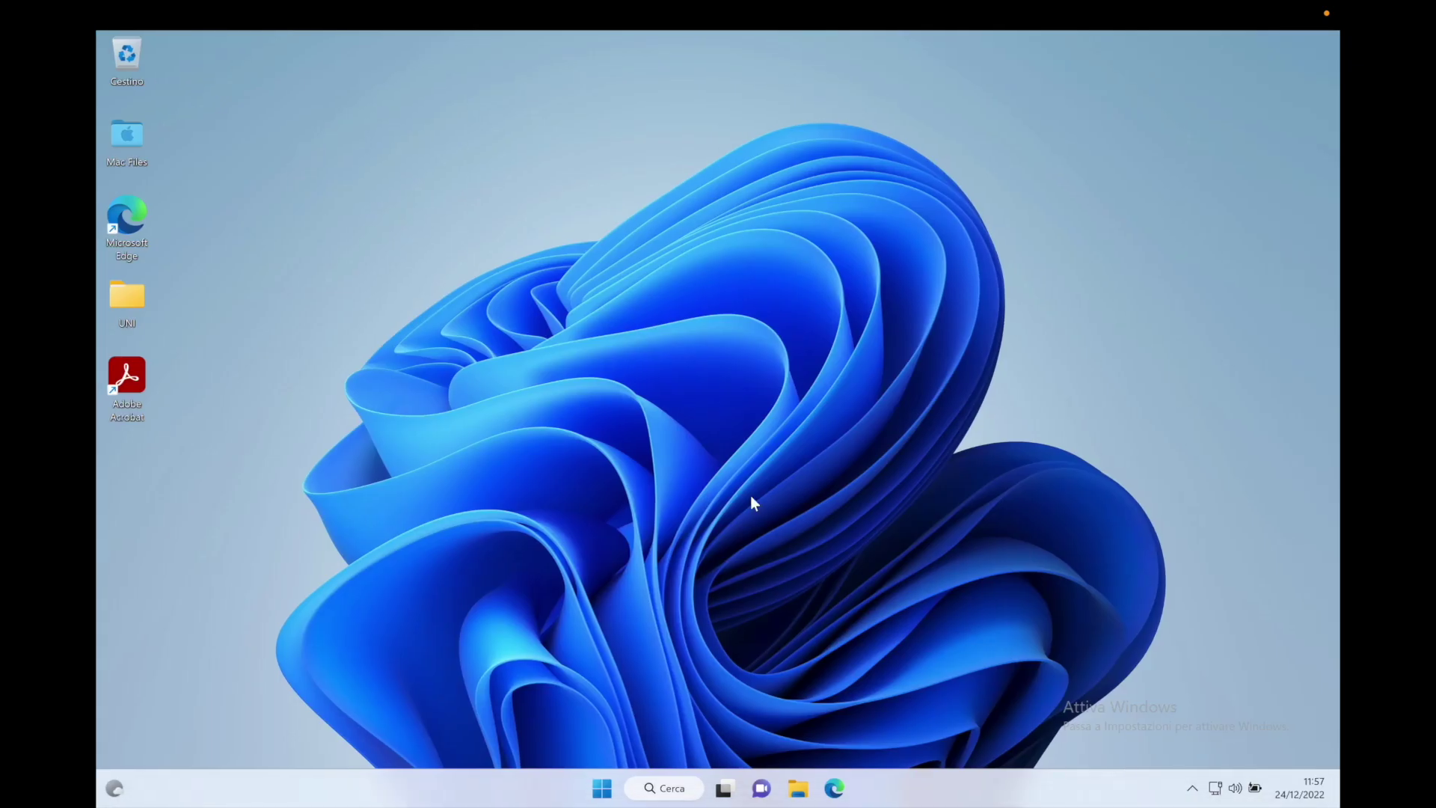
left_click(602, 787)
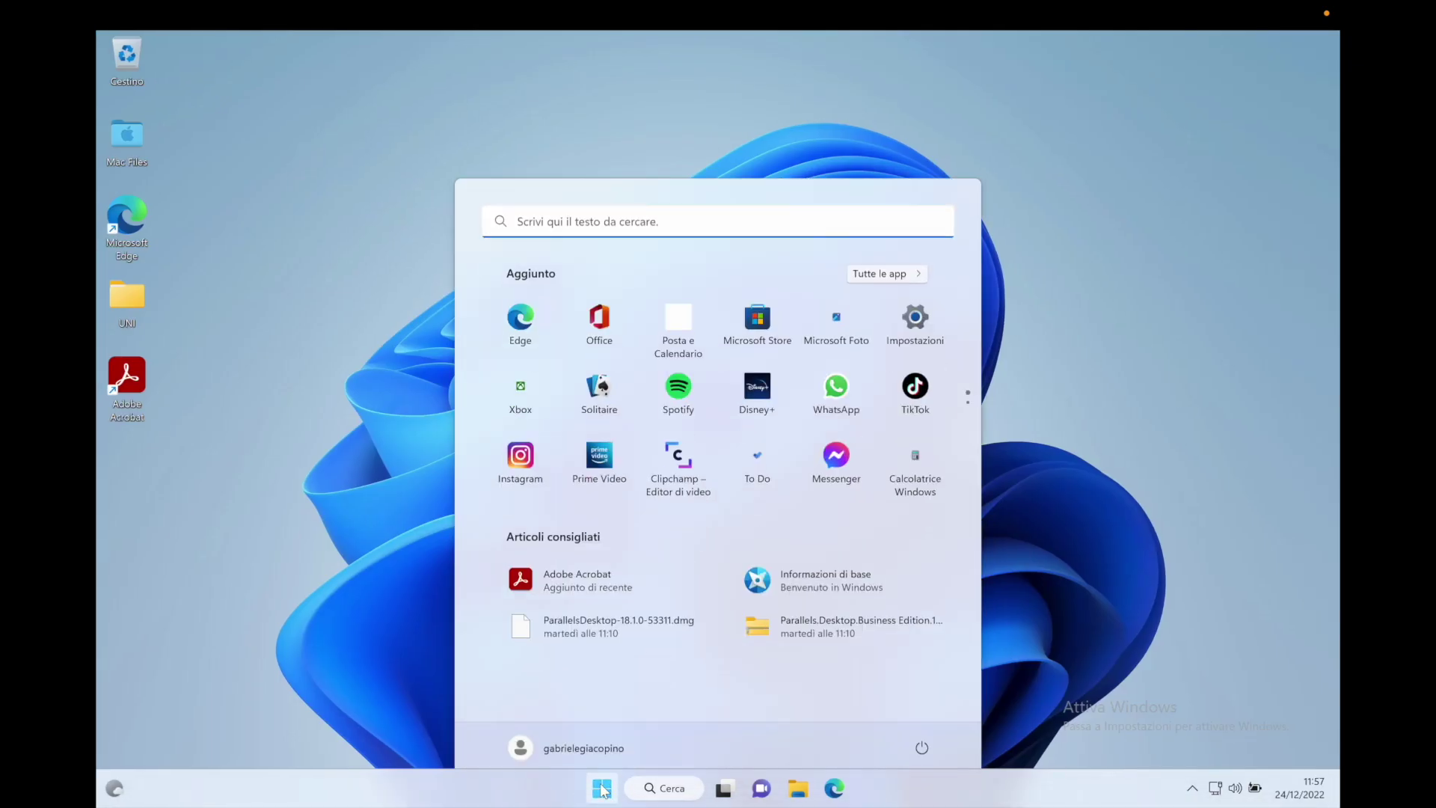
left_click(886, 256)
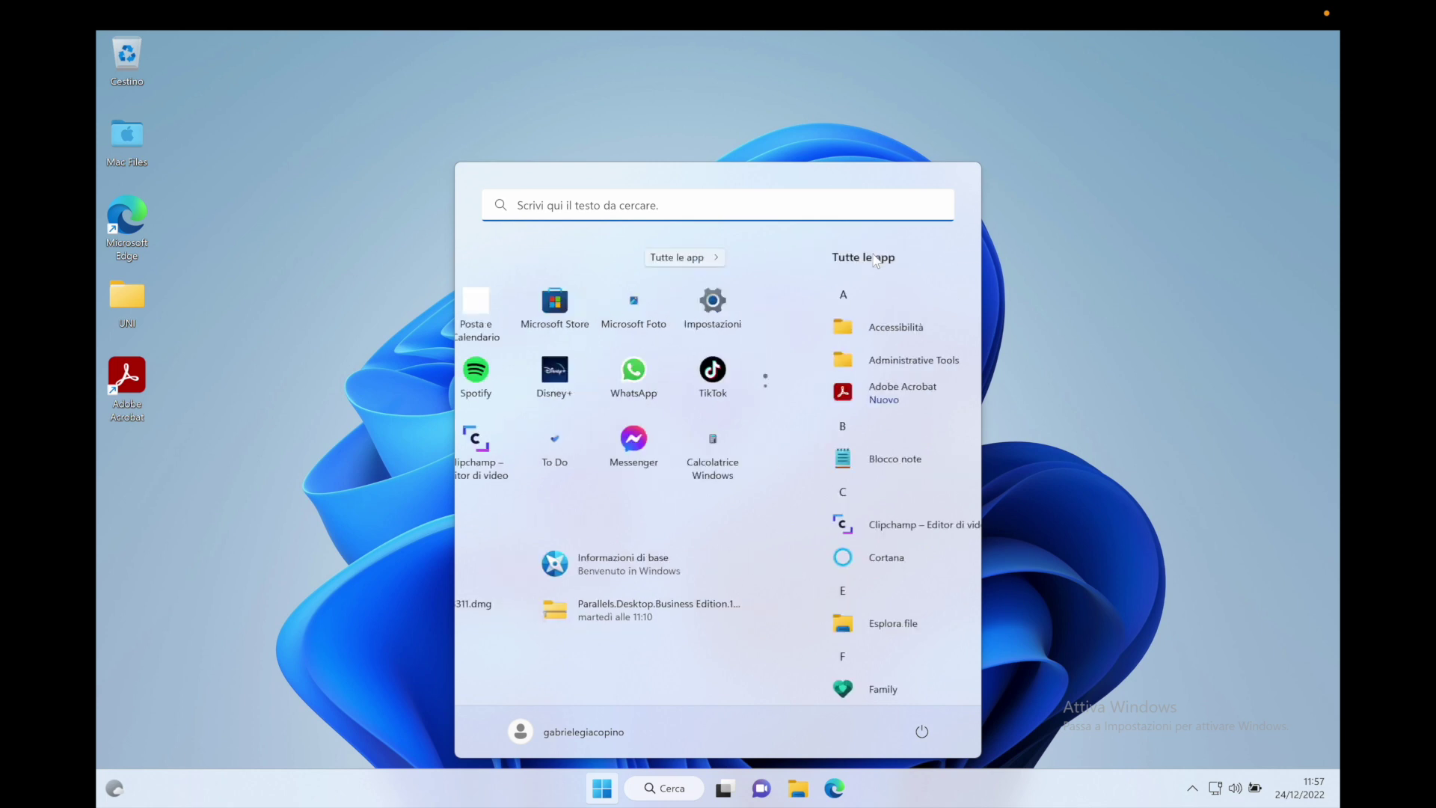
scroll(755, 471, "down", 1)
scroll(755, 471, "down", 6)
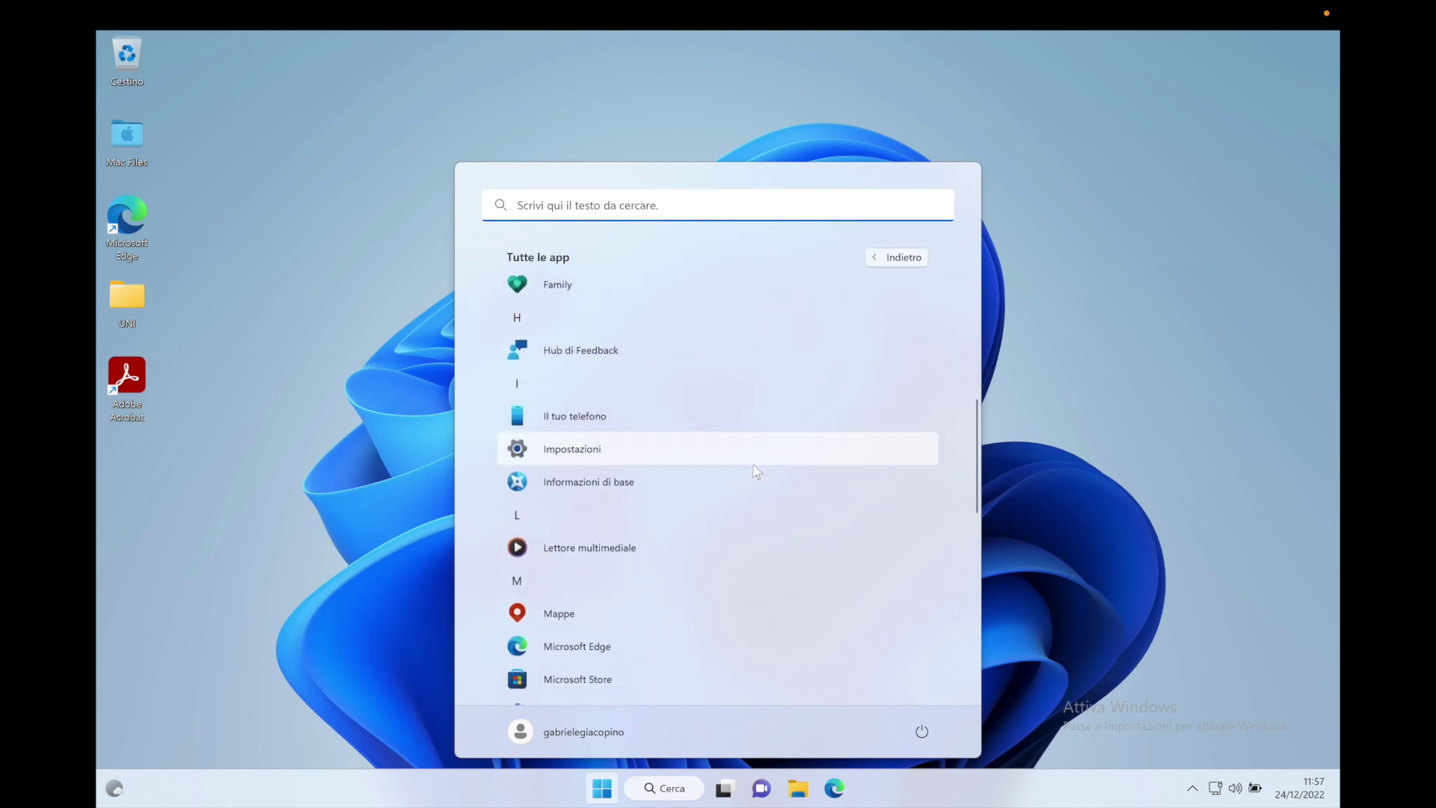
left_click(616, 471)
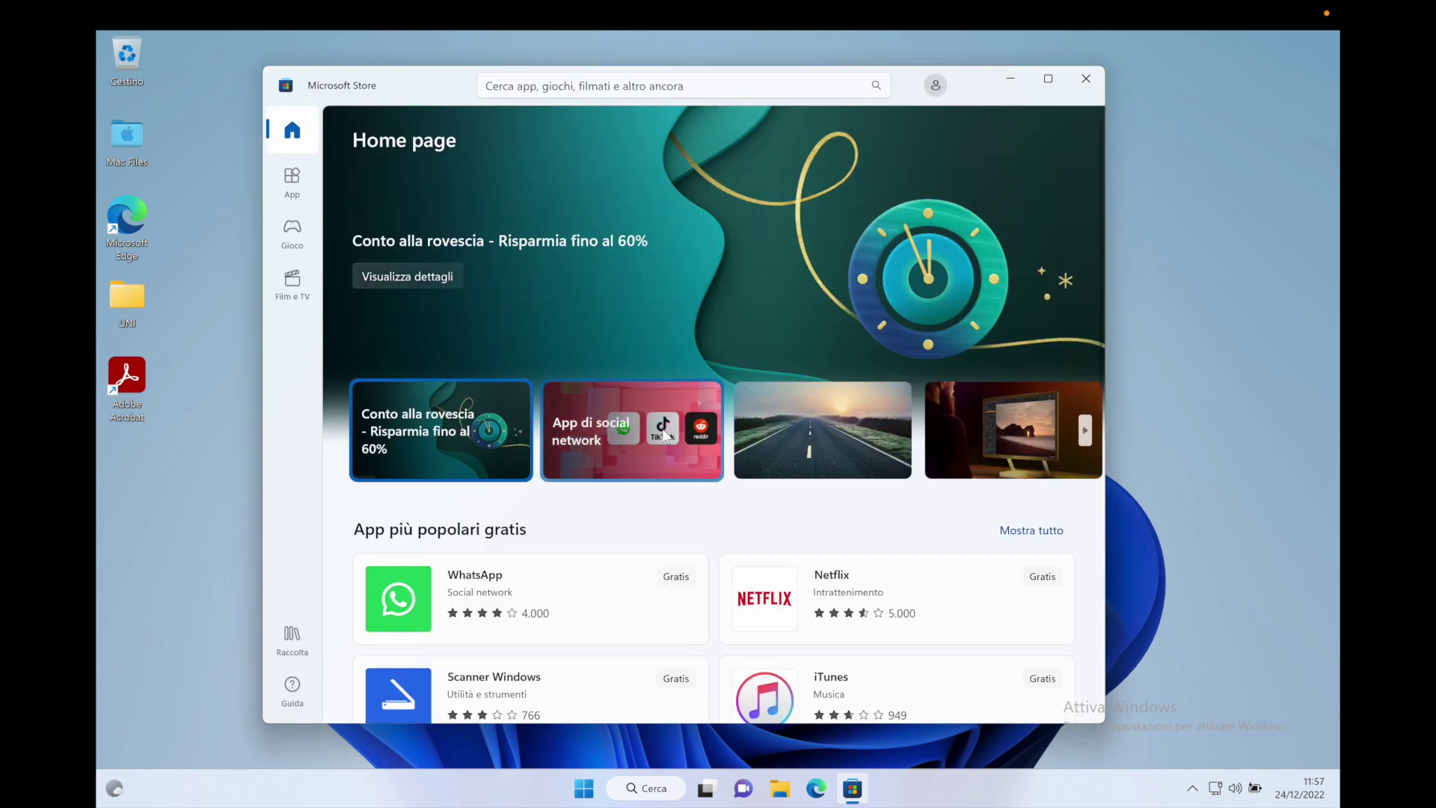
Show the full list of the most popular free apps in the store and browse it to the end.
scroll(651, 445, "down", 3)
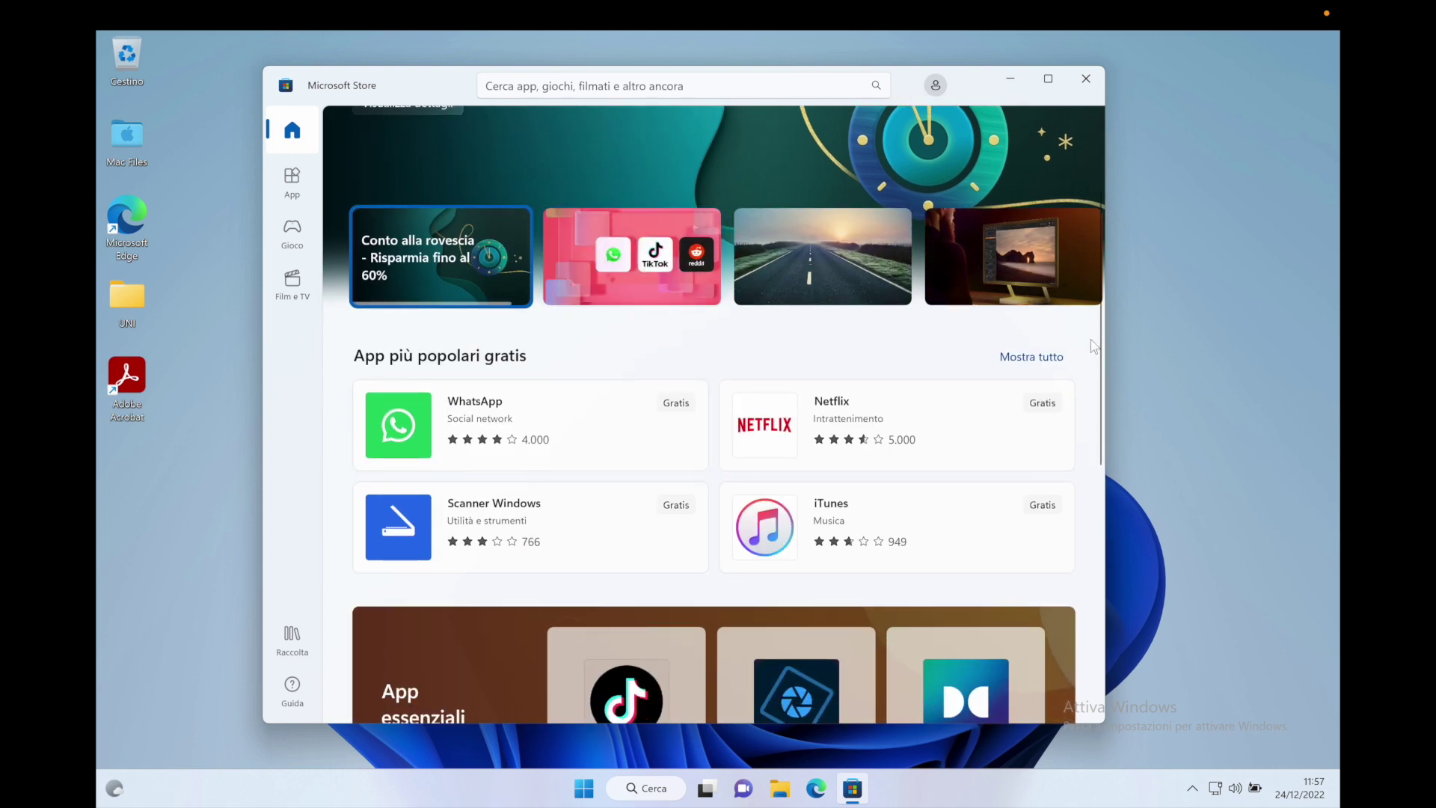
left_click(1032, 356)
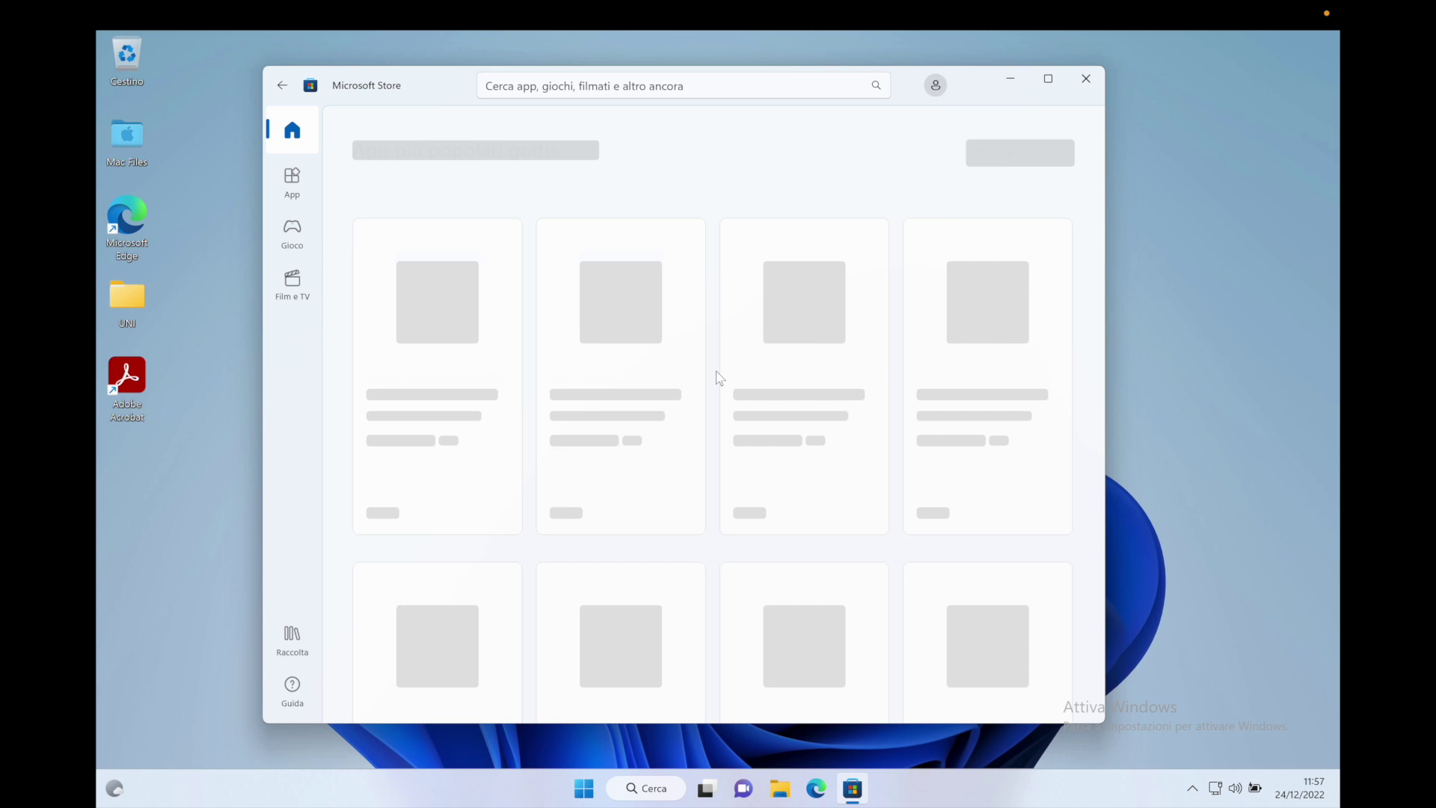
scroll(694, 476, "down", 10)
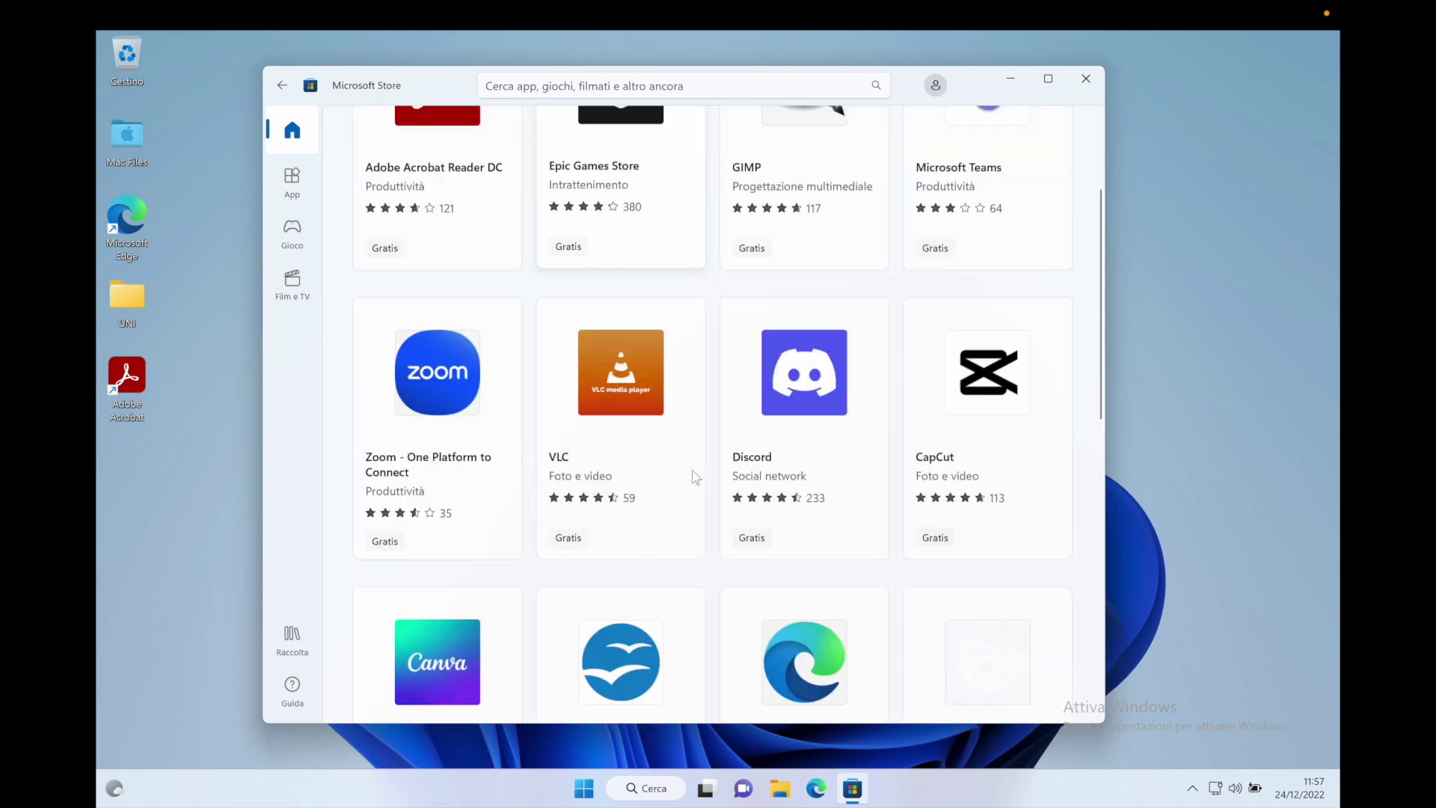
scroll(822, 509, "down", 1)
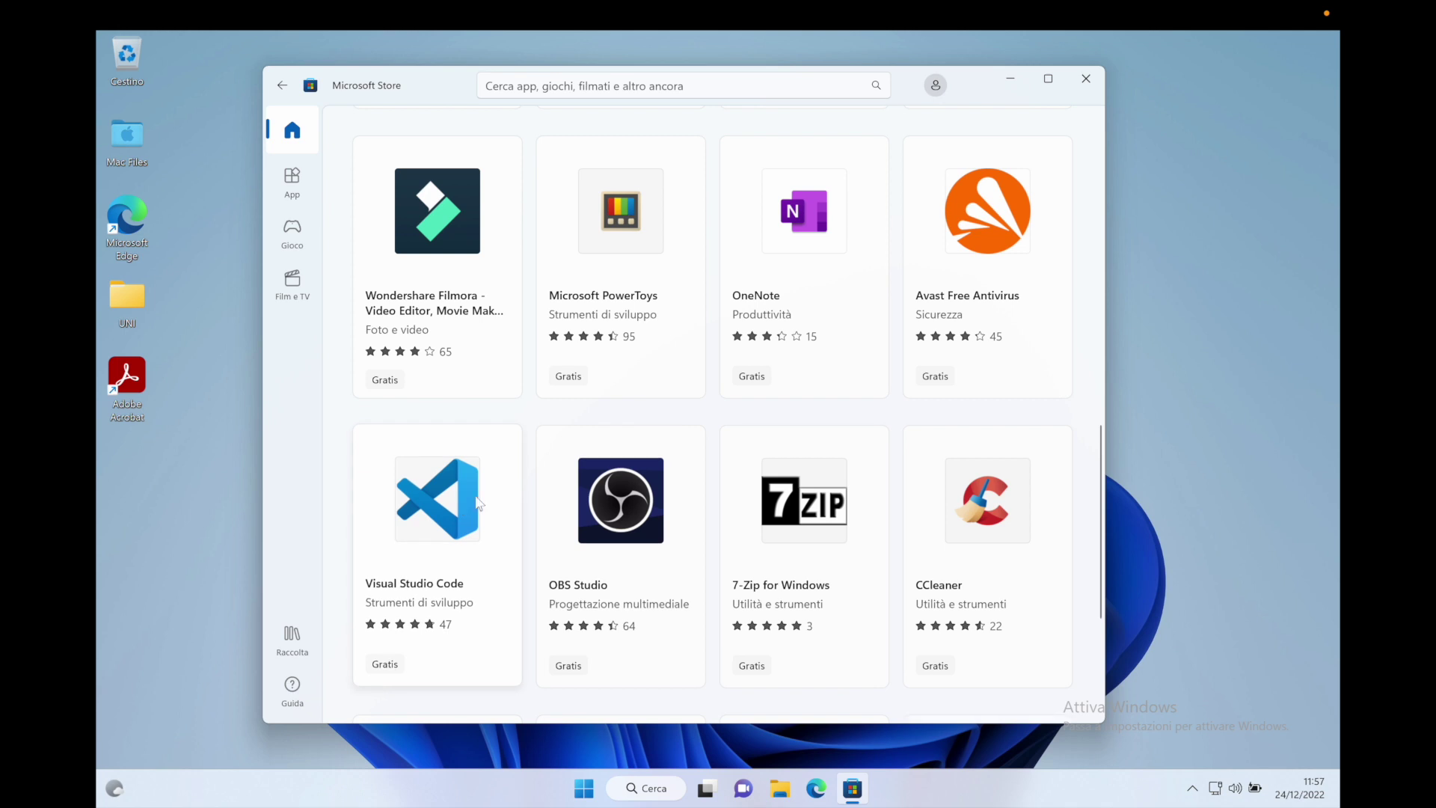
scroll(479, 502, "down", 5)
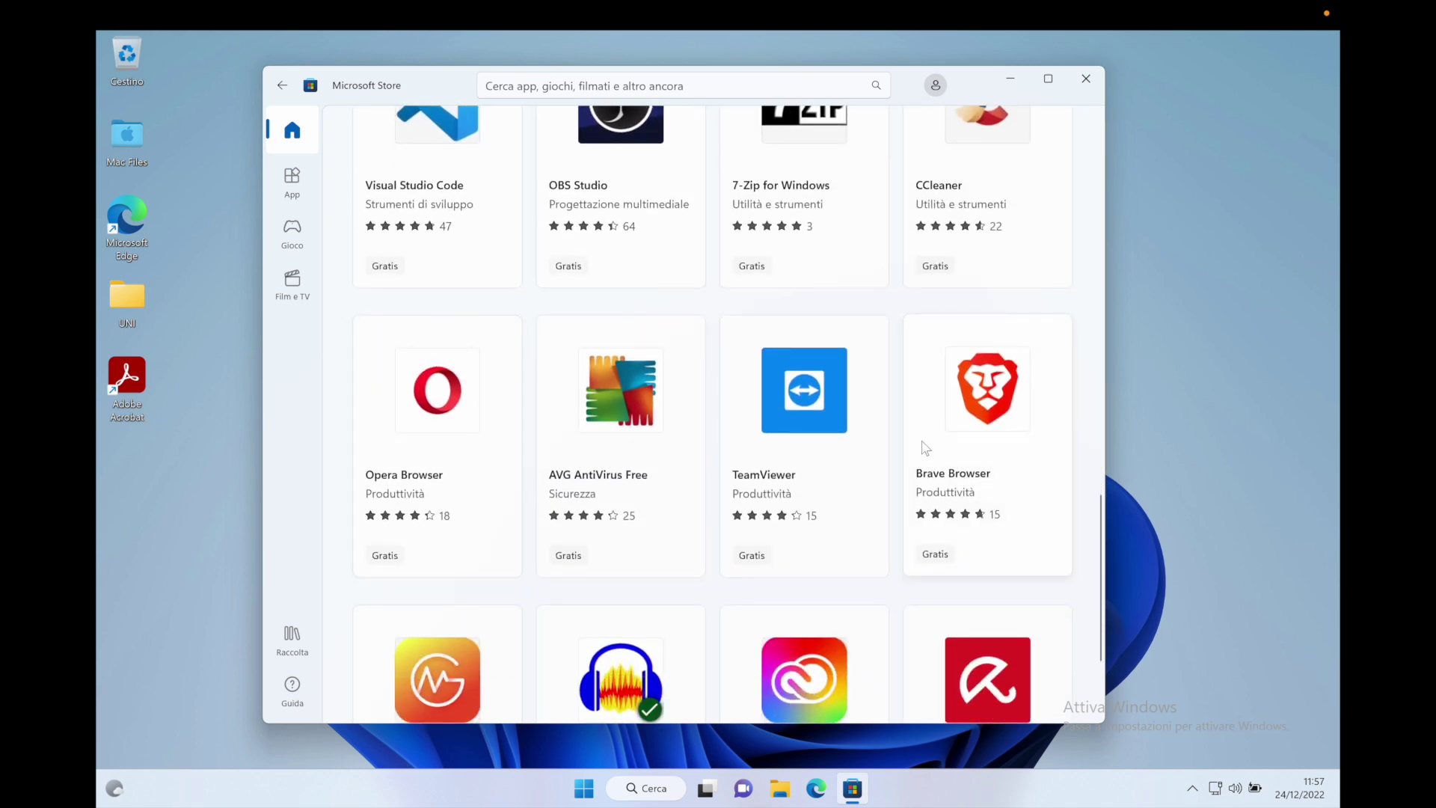
scroll(928, 445, "down", 2)
scroll(568, 486, "down", 1)
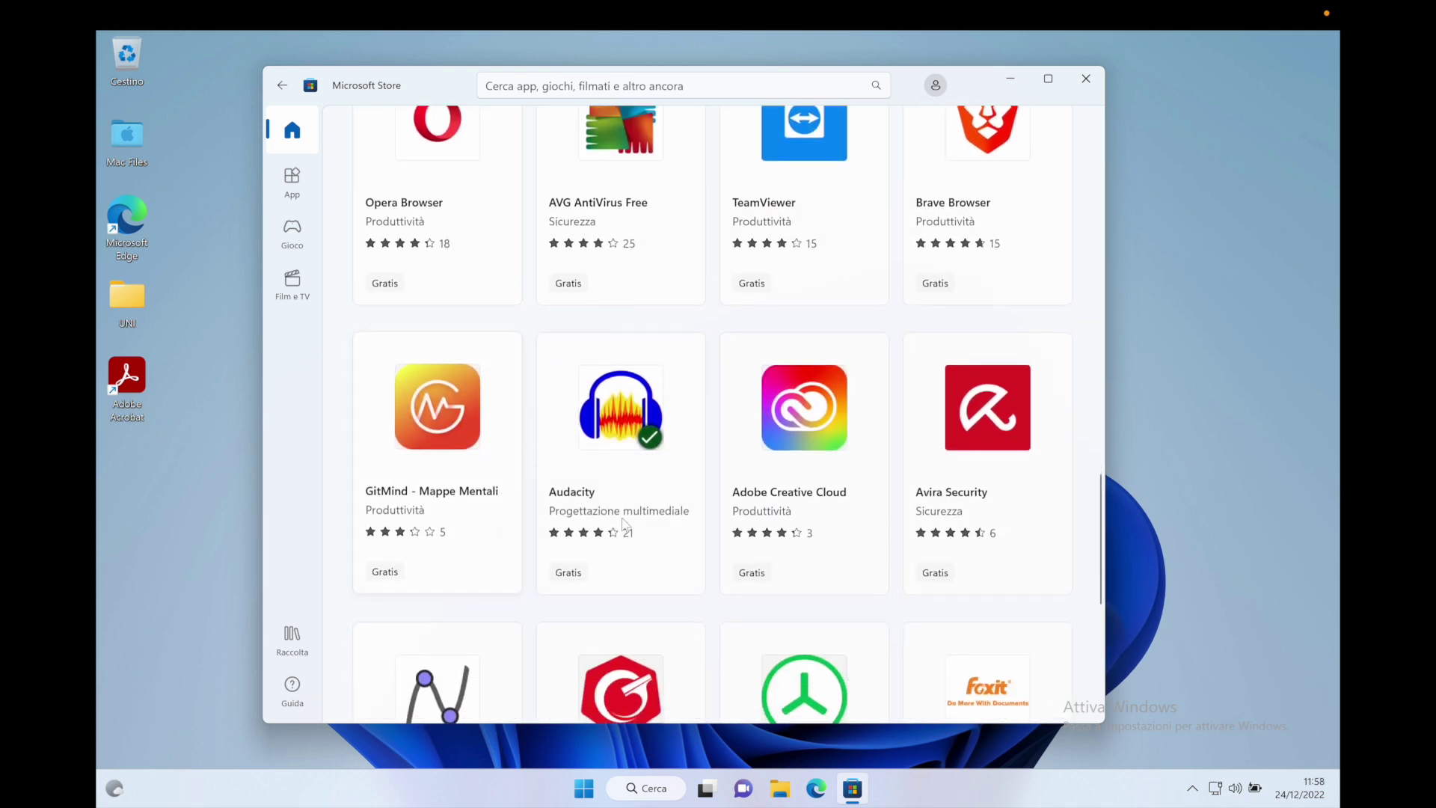
scroll(656, 524, "down", 10)
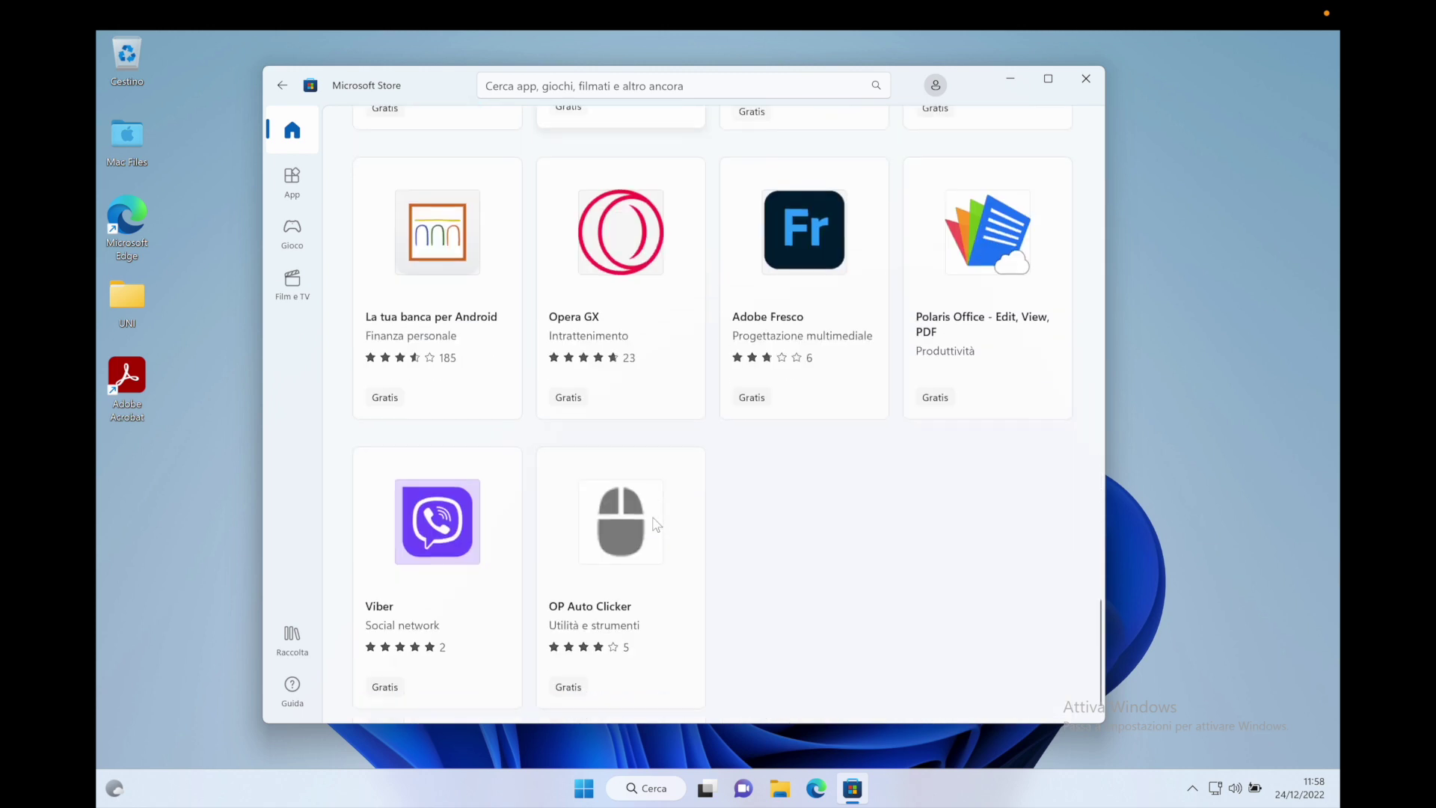
Finish viewing the popular free apps and look through the store's App section, including the essential apps.
scroll(635, 501, "down", 4)
scroll(634, 494, "up", 15)
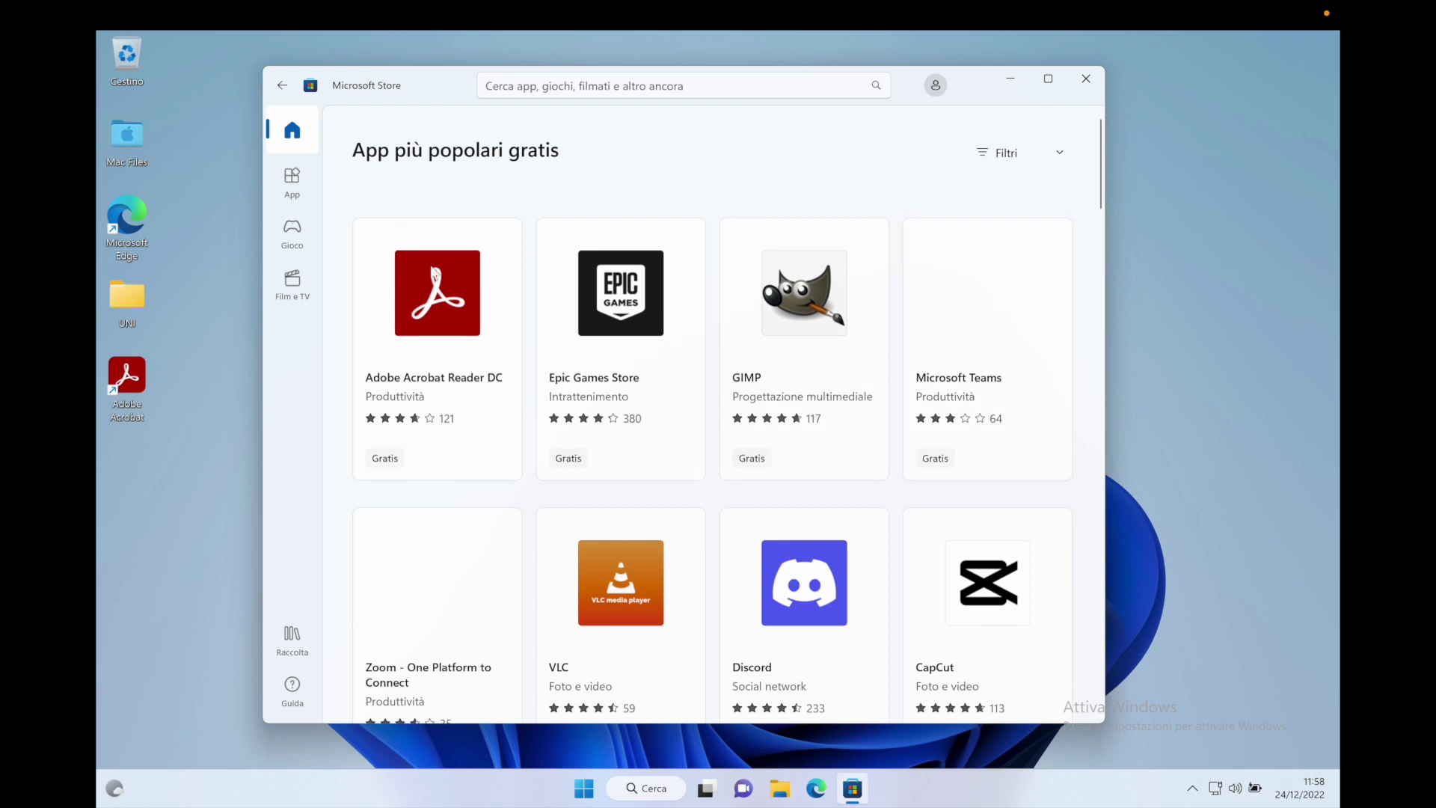
left_click(291, 183)
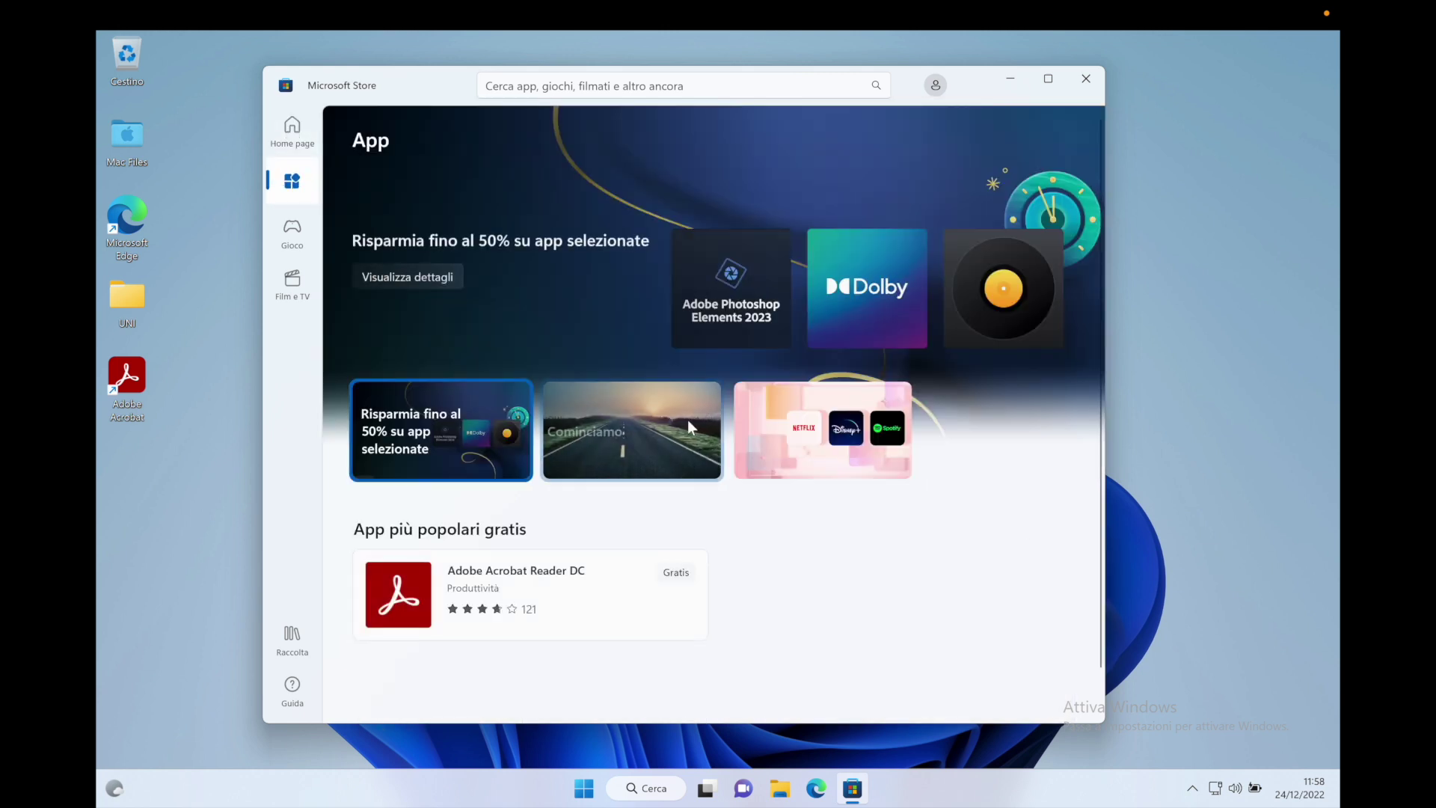
scroll(770, 528, "down", 5)
scroll(621, 419, "up", 4)
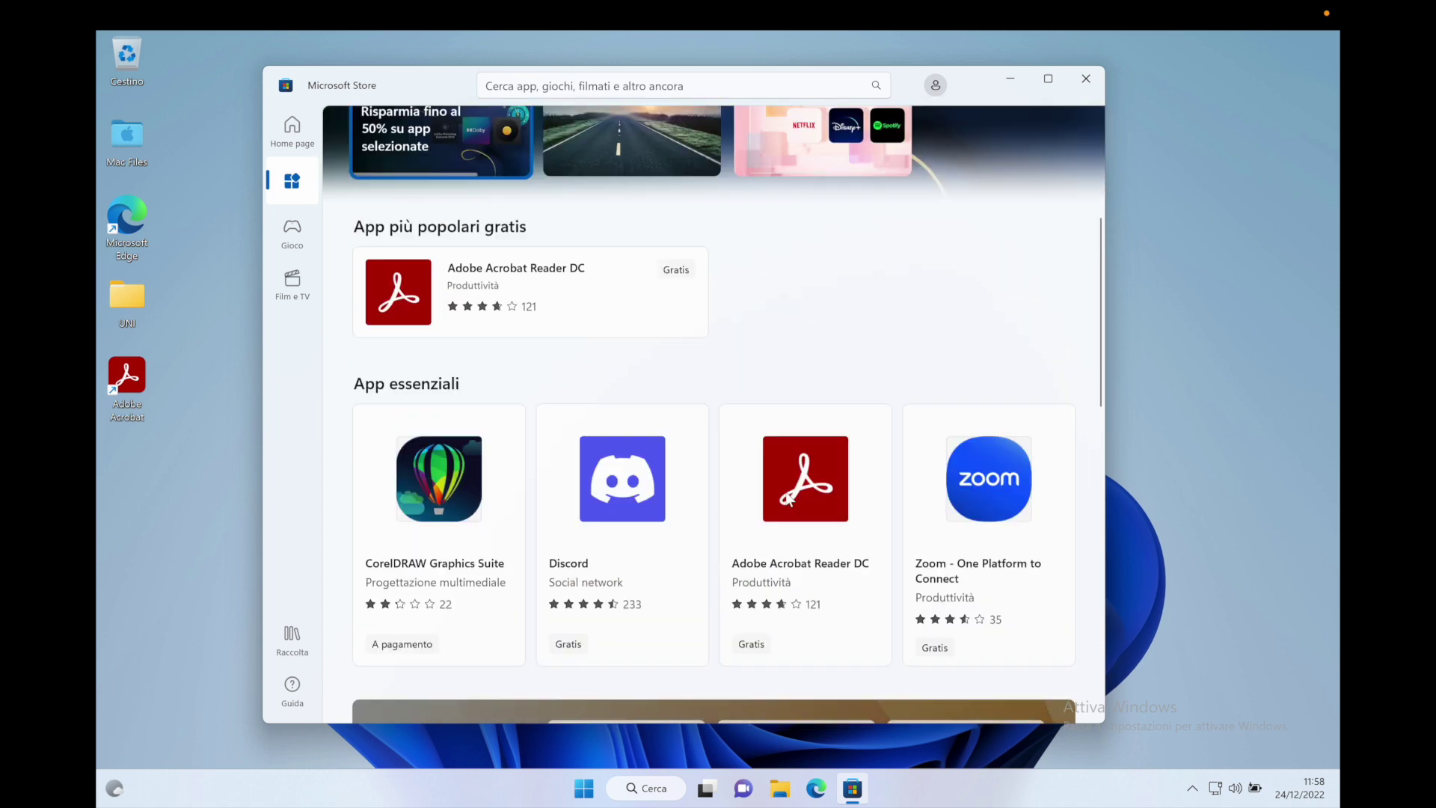
Install Adobe Acrobat Reader DC from its store page and allow the Adobe Acrobat installer to make changes to the device.
left_click(615, 406)
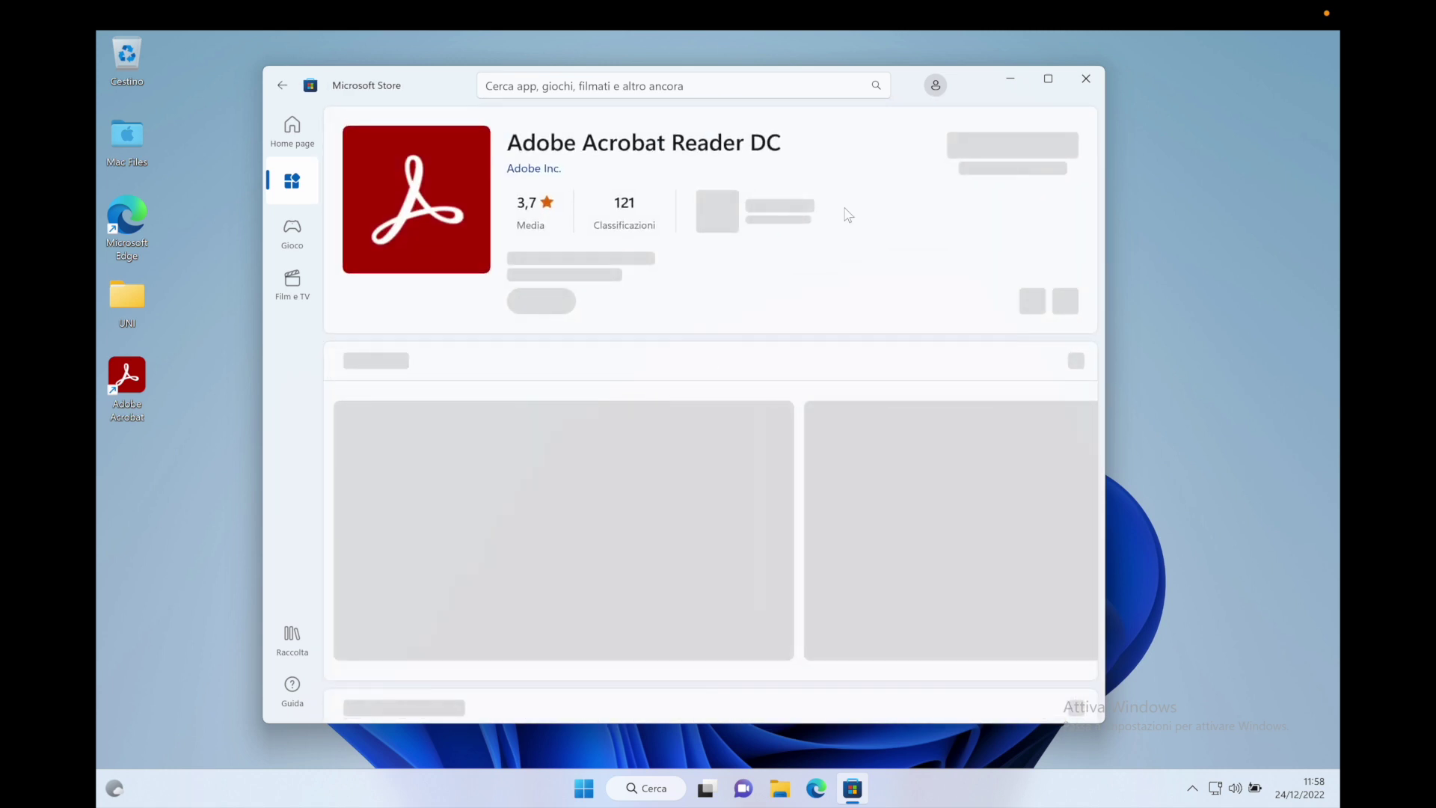
left_click(1028, 147)
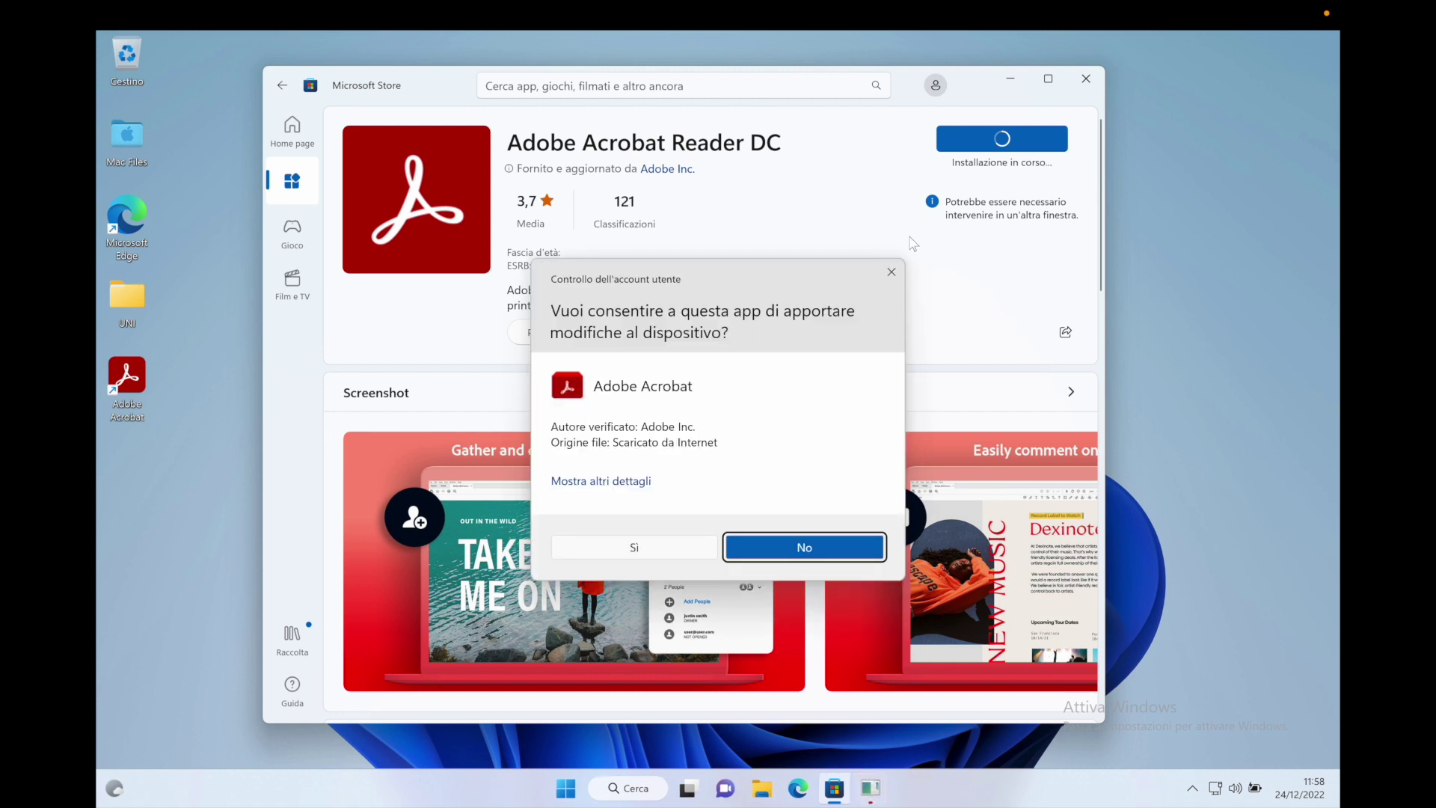
left_click(636, 546)
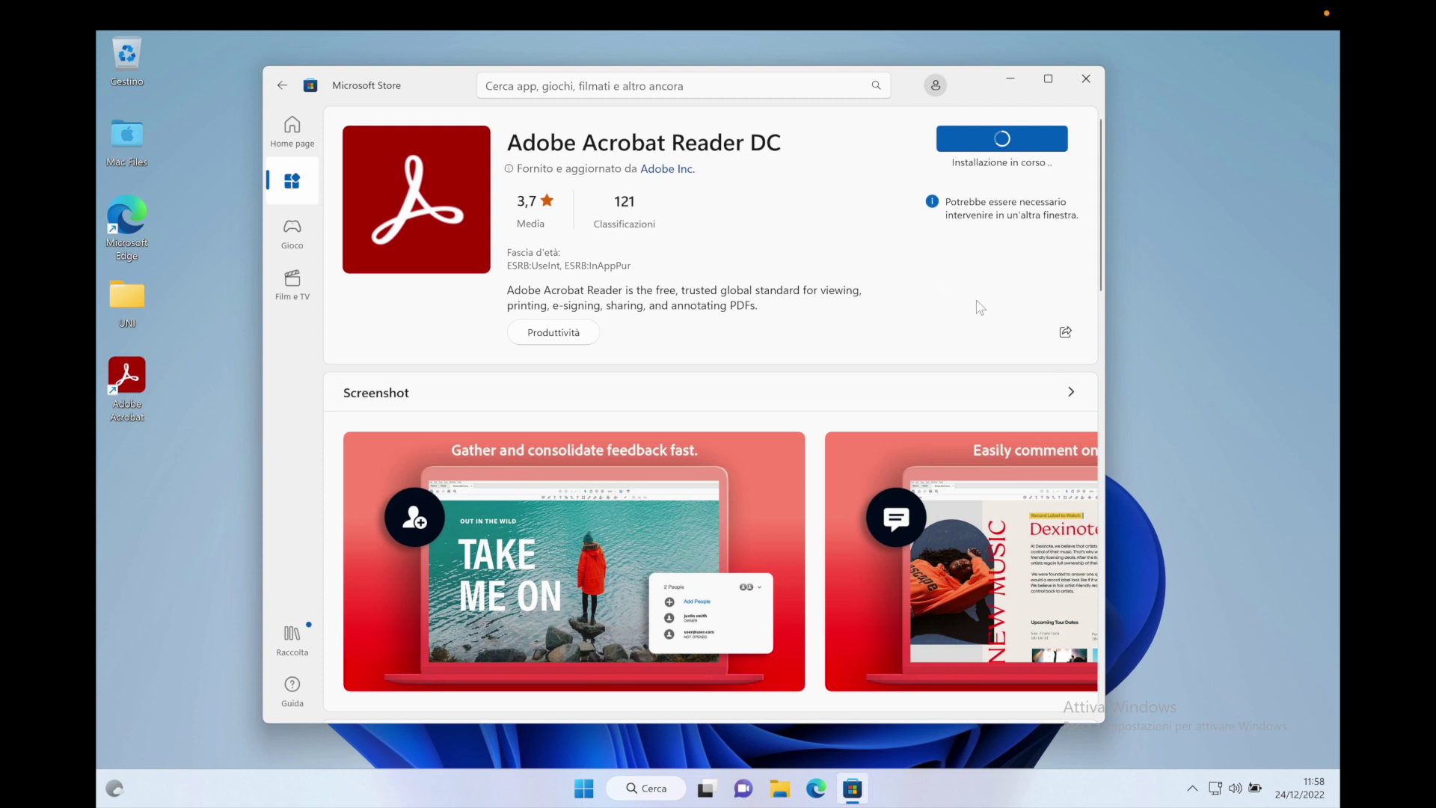
Check the notification centre during the installation and look over the Adobe Acrobat Reader DC store page.
left_click(1294, 789)
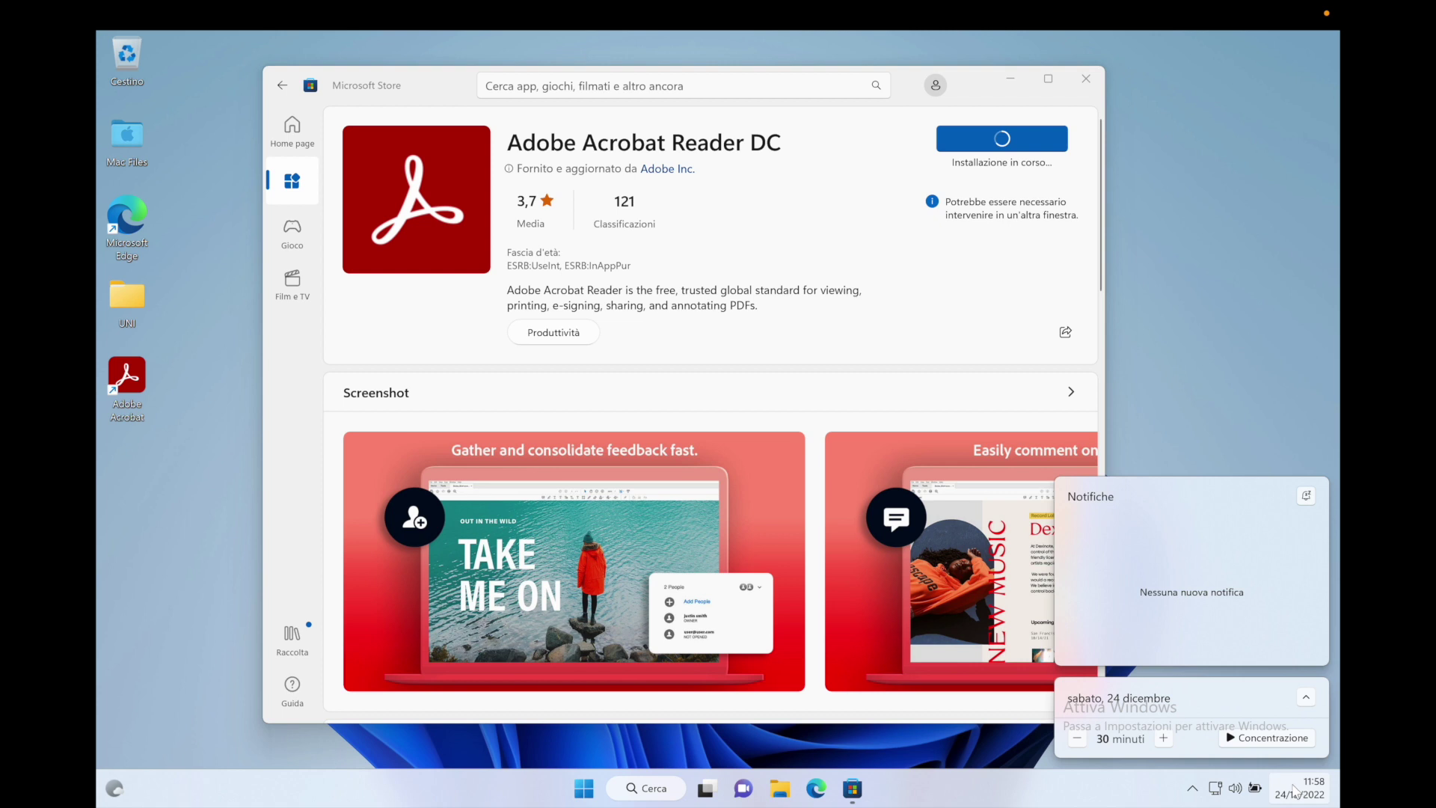
left_click(1278, 785)
mouse_move(1244, 7)
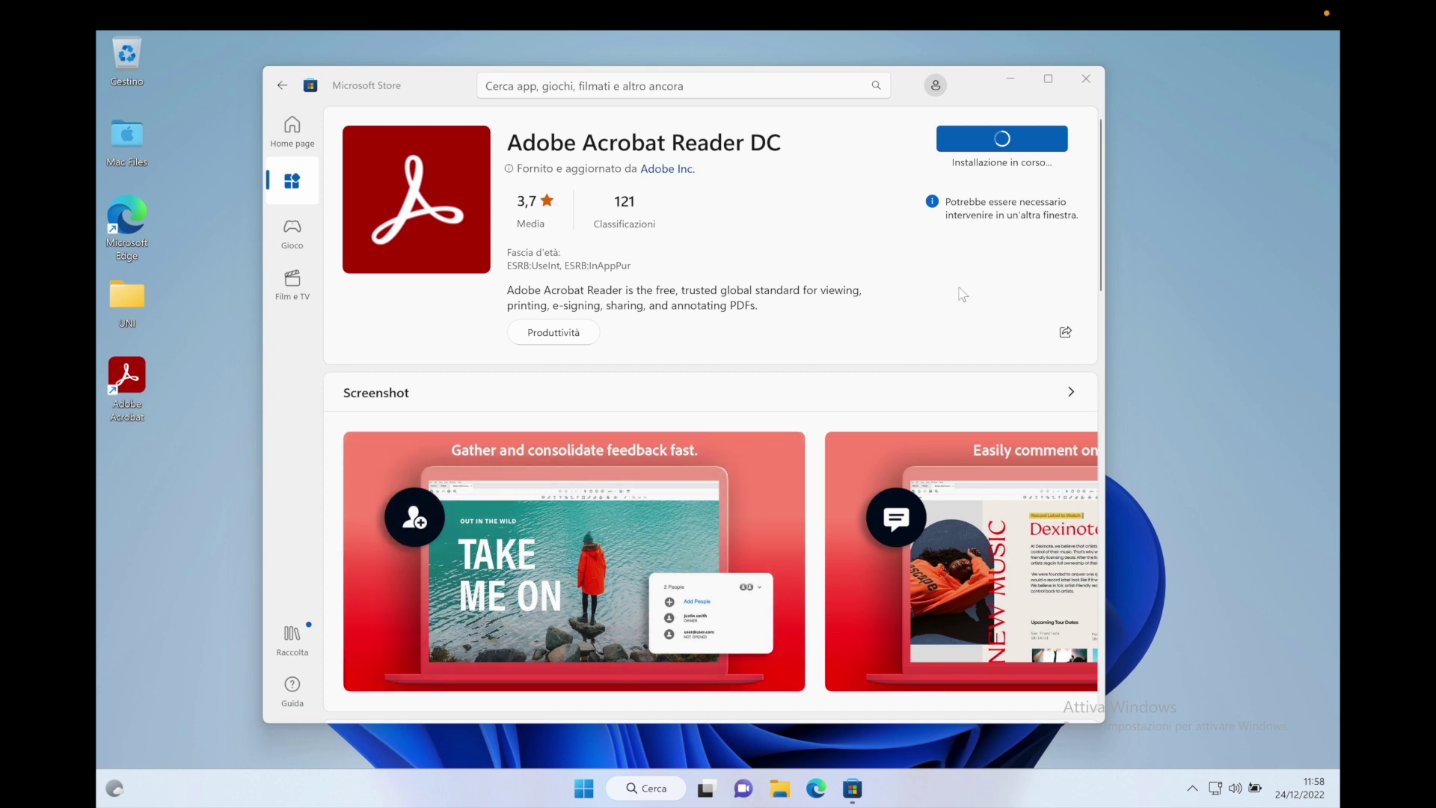
scroll(929, 287, "down", 2)
scroll(928, 287, "up", 2)
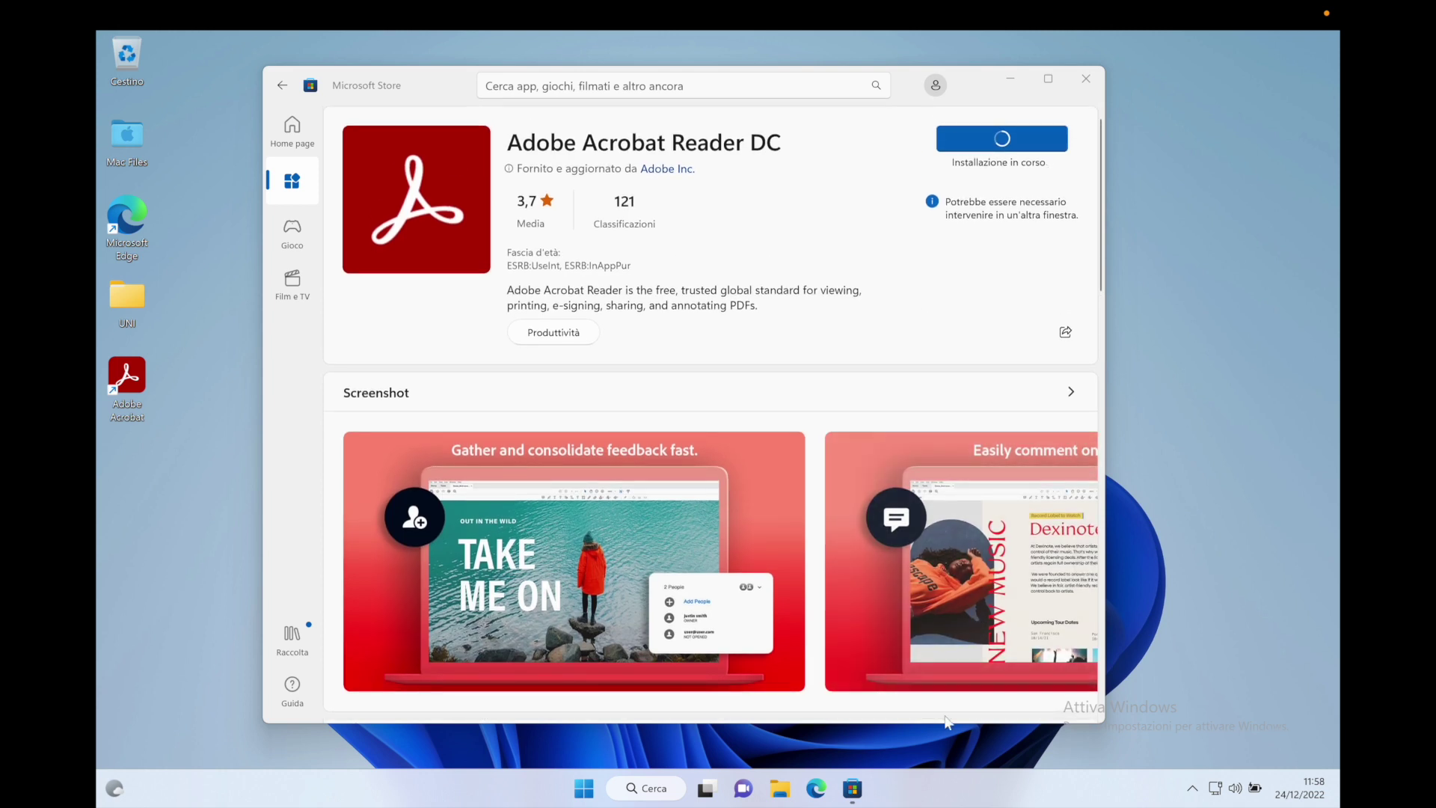
Open Task Manager and enlarge its window to about the size of the store window behind it.
right_click(965, 783)
left_click(1034, 724)
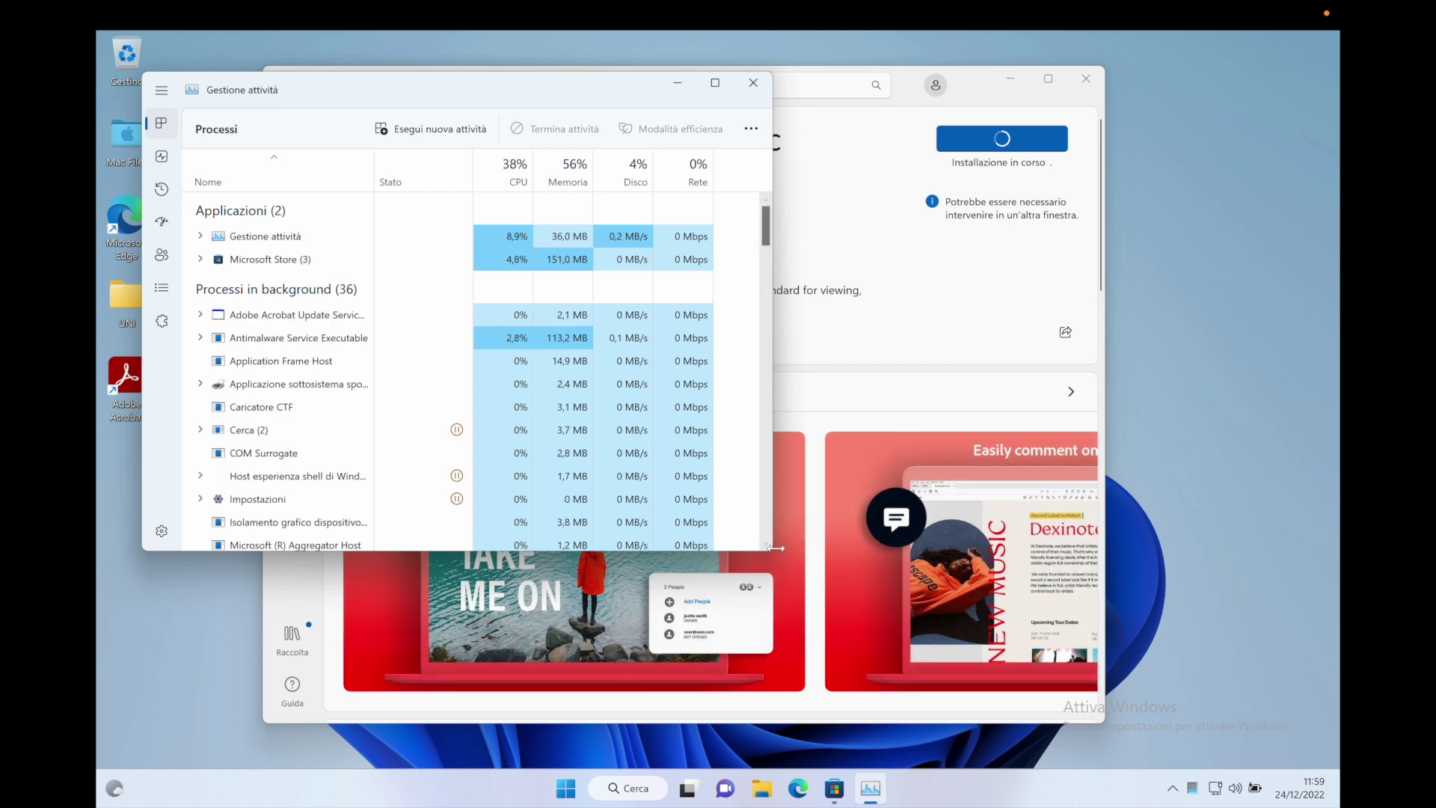
left_click_drag(772, 548, 1110, 716)
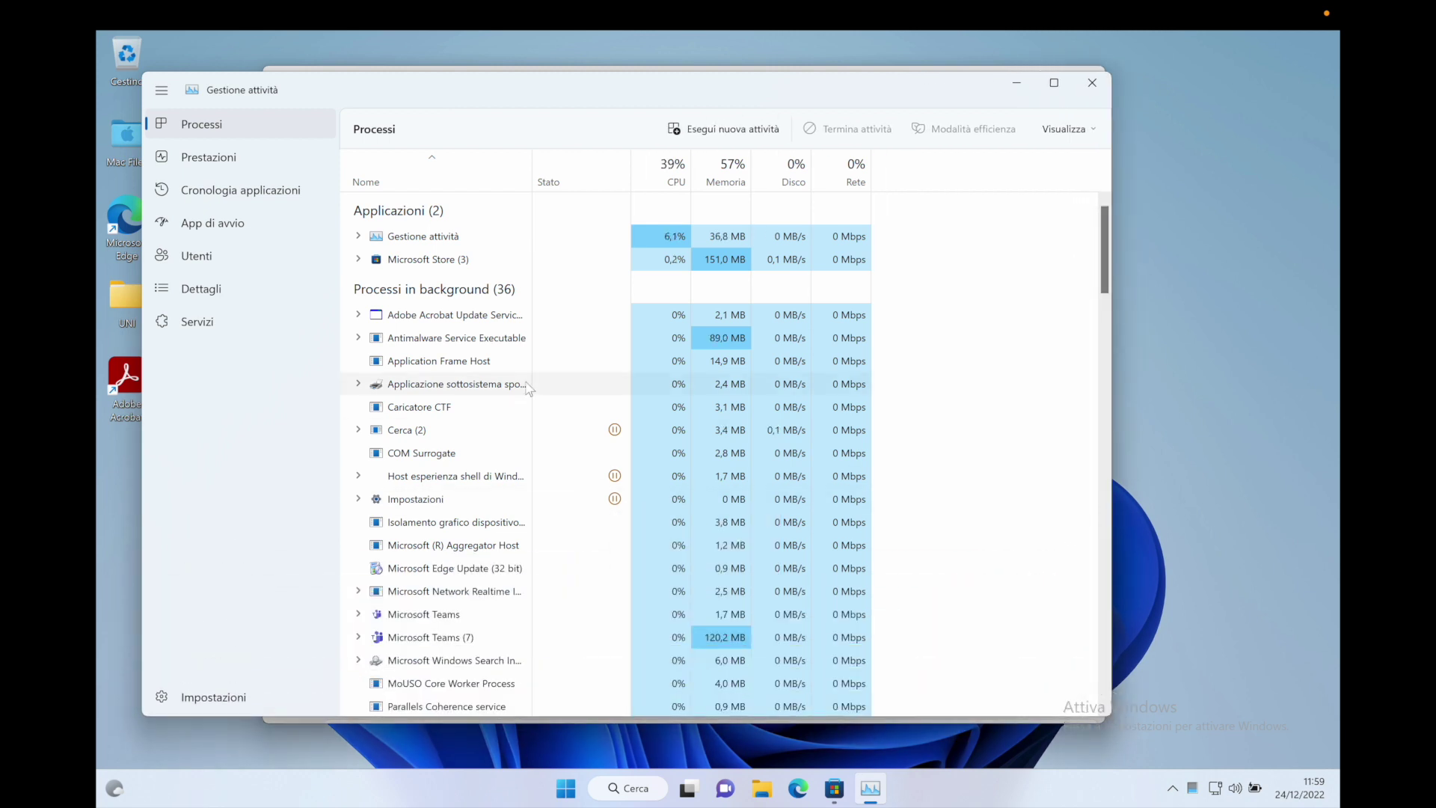
Examine the running apps and background processes with their resource use, briefly expanding the Microsoft Teams (7) group.
scroll(533, 400, "down", 1)
scroll(613, 449, "down", 2)
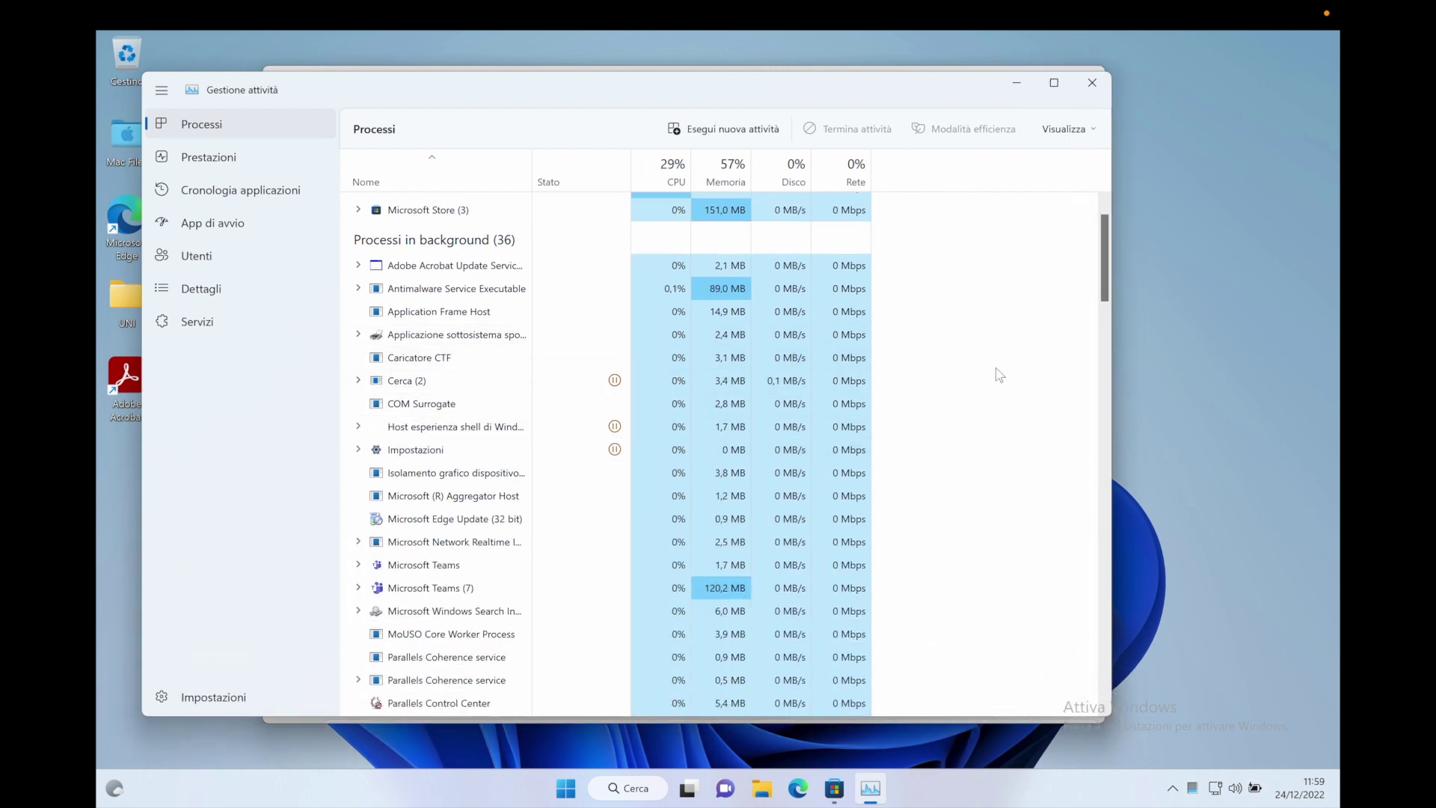
left_click_drag(1105, 279, 1112, 306)
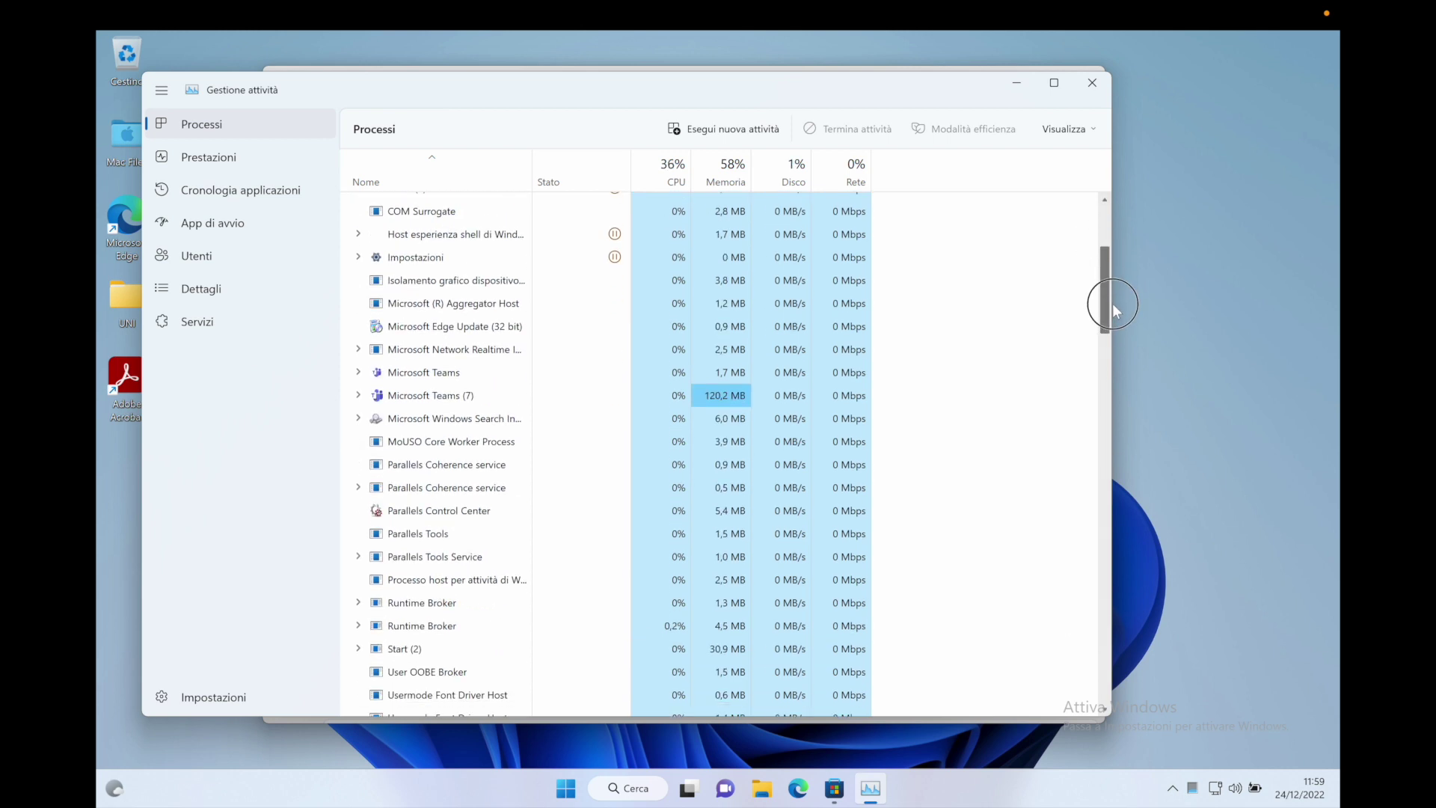
left_click(621, 406)
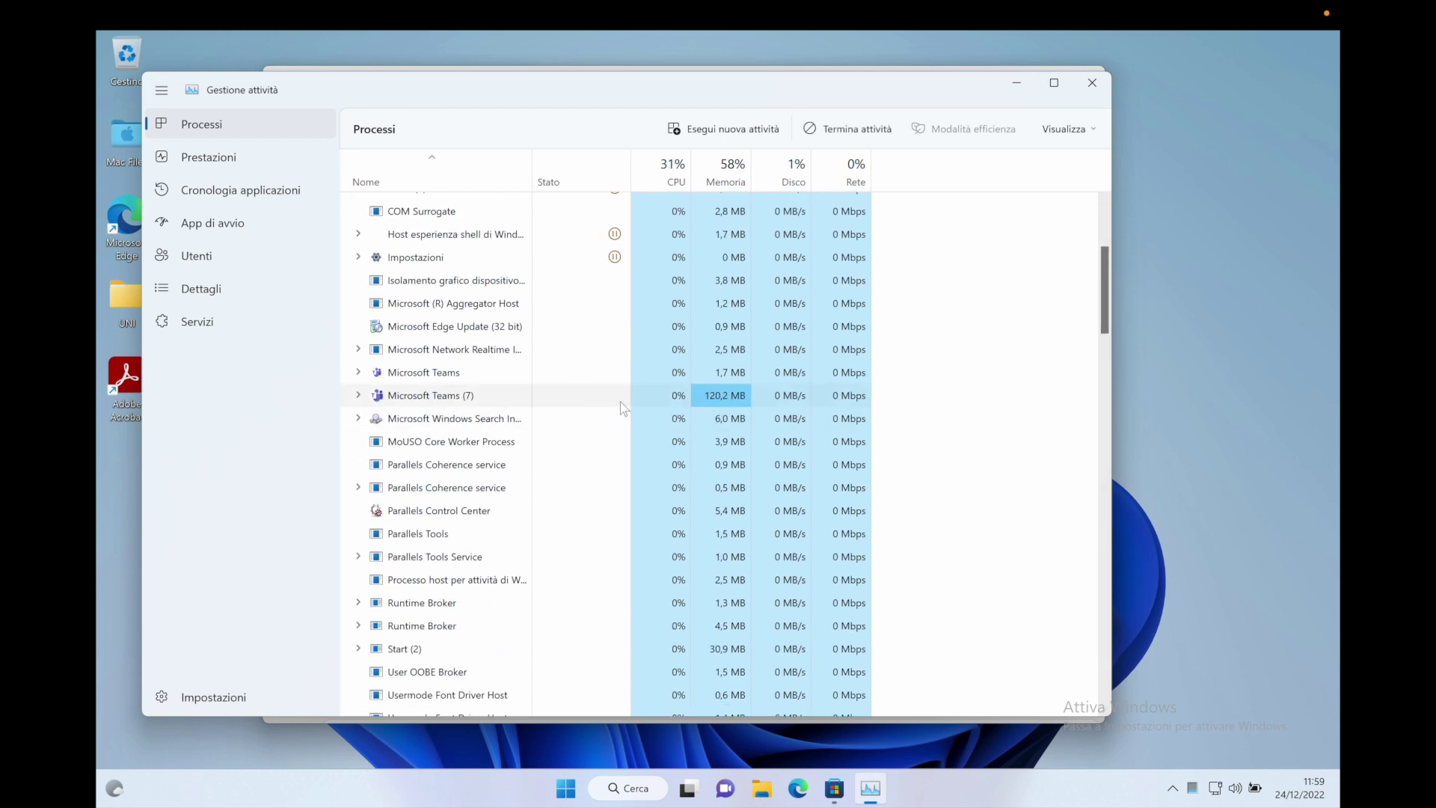
left_click(358, 395)
left_click(358, 396)
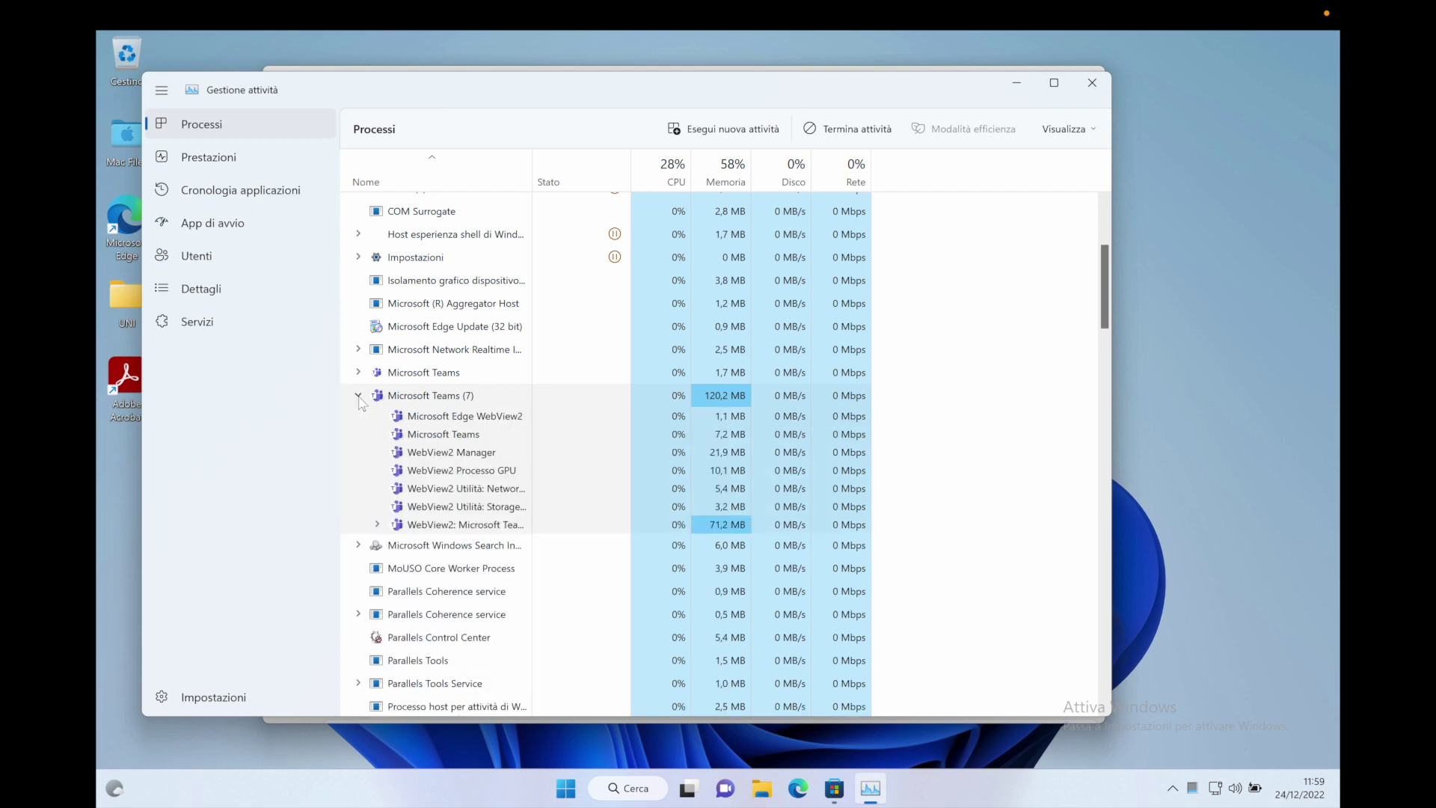
scroll(728, 396, "up", 2)
scroll(731, 403, "up", 2)
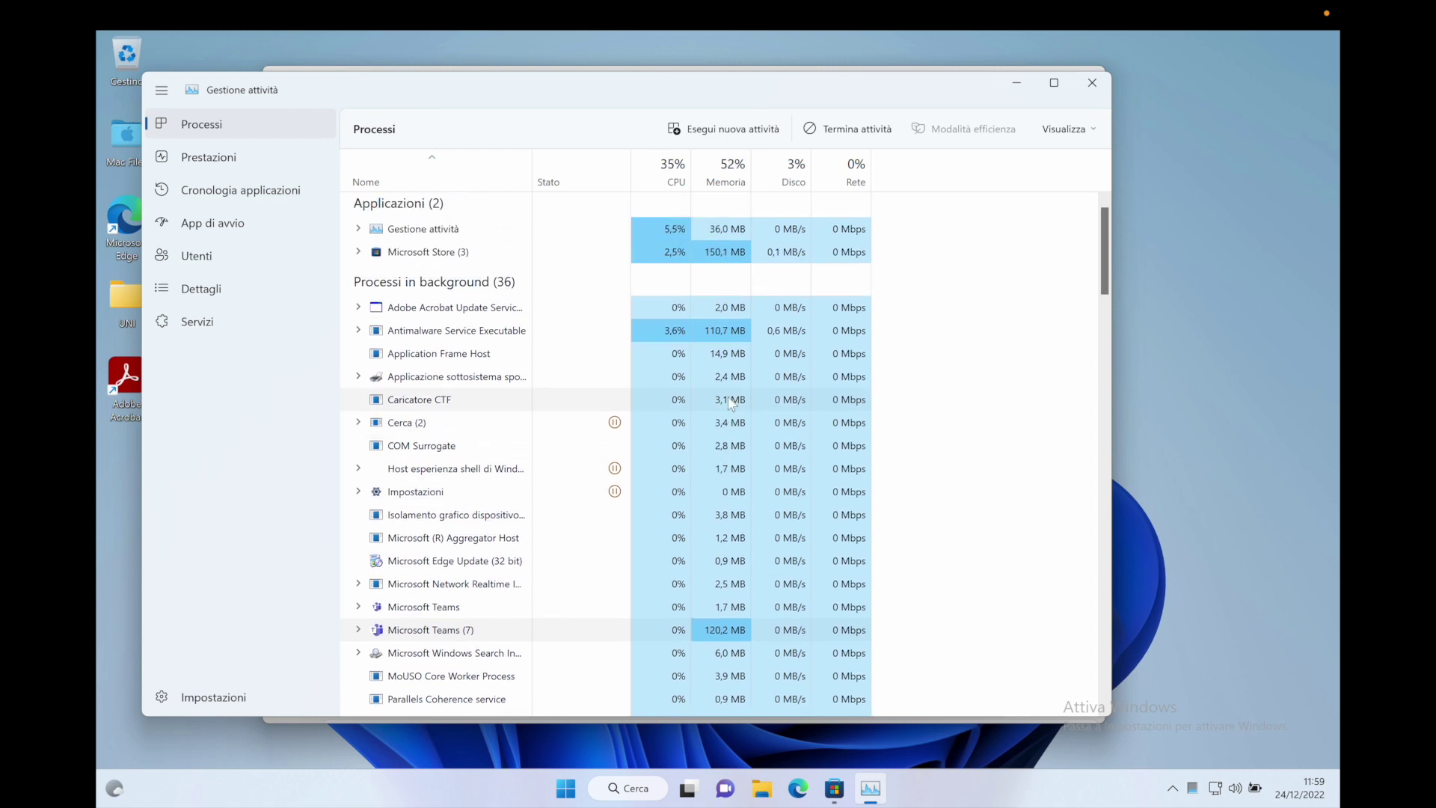
scroll(500, 341, "up", 1)
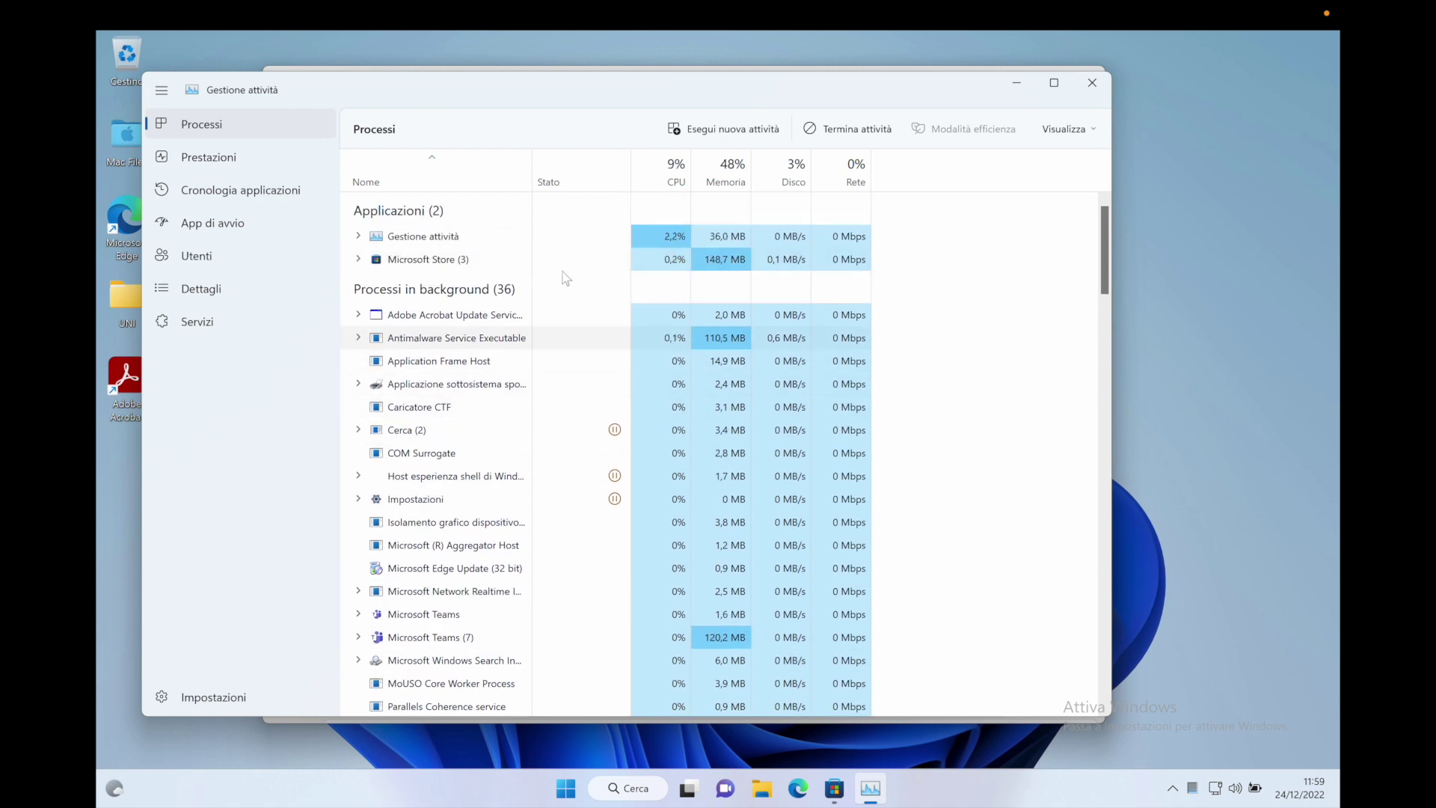
scroll(935, 448, "down", 2)
left_click_drag(1101, 295, 1120, 228)
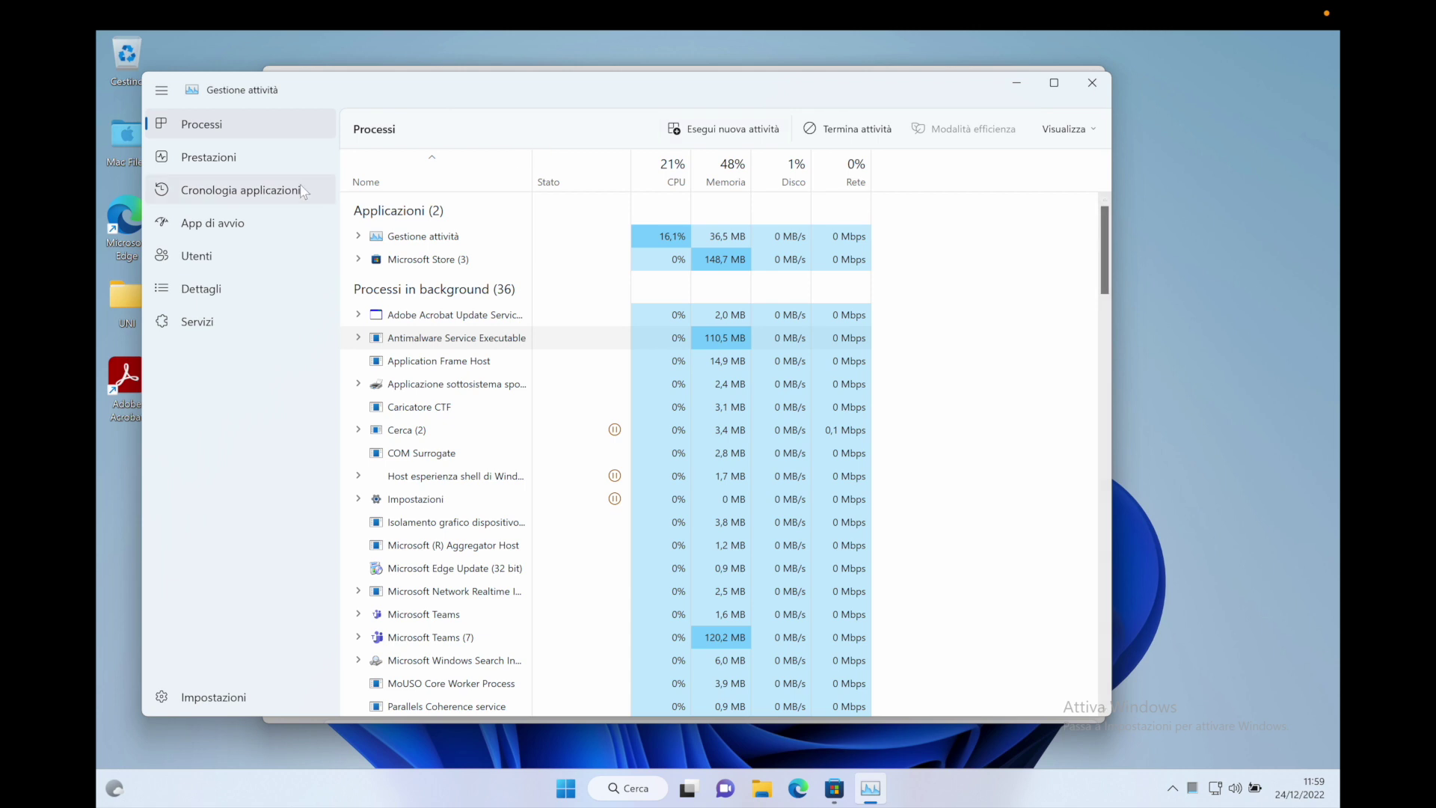
Review the performance graphs and details of the CPU, memory, disk, Ethernet and GPU in Task Manager.
left_click(210, 157)
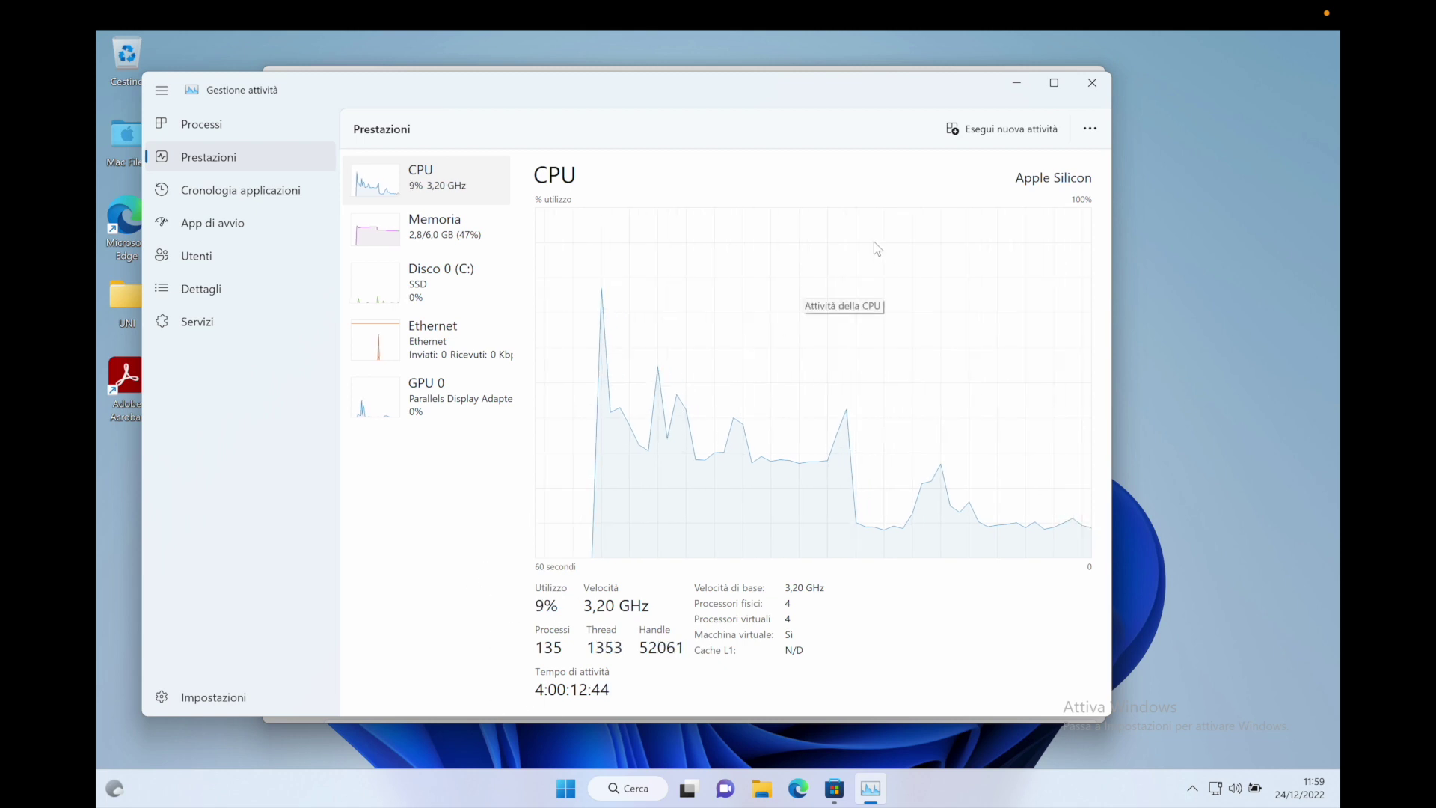
left_click(444, 243)
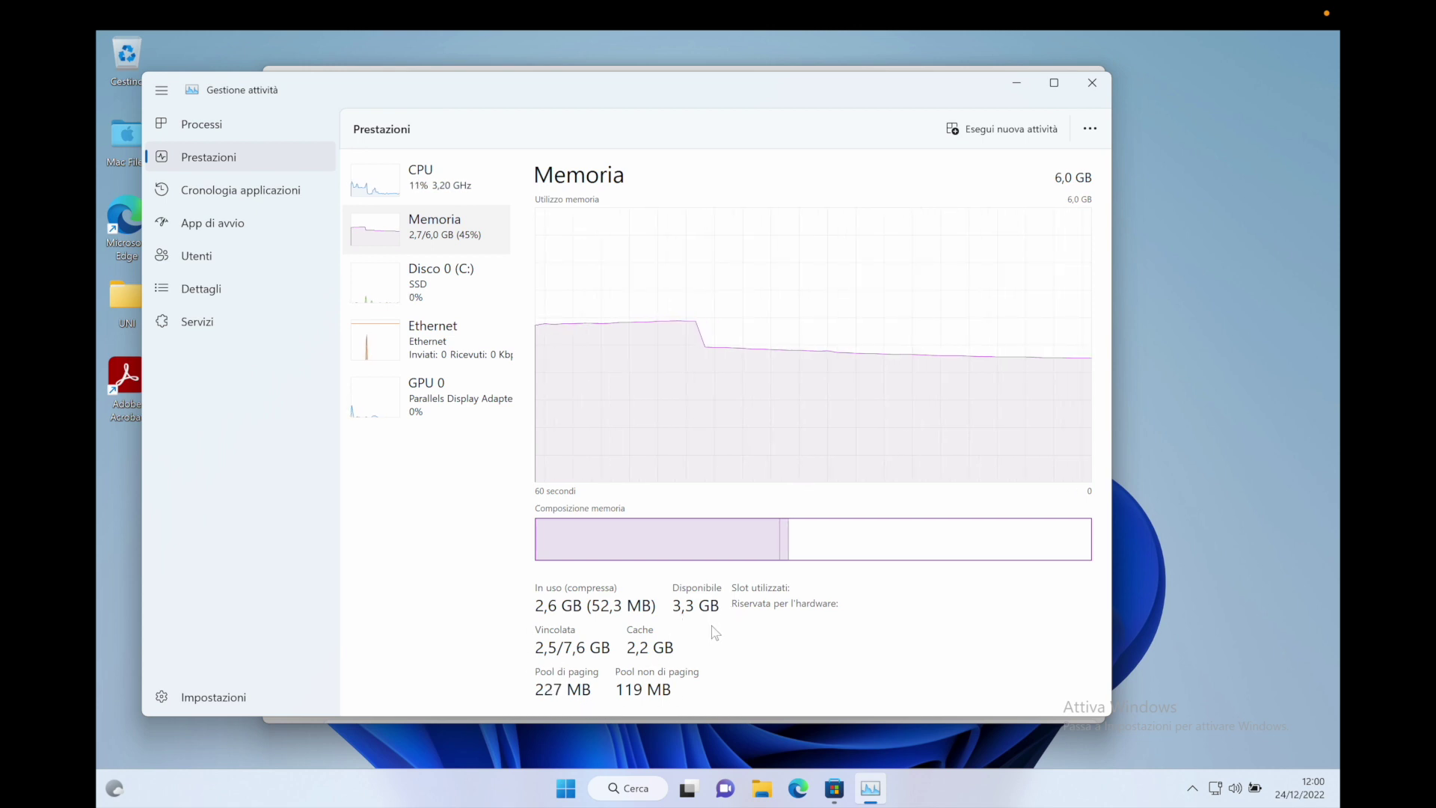
left_click(465, 287)
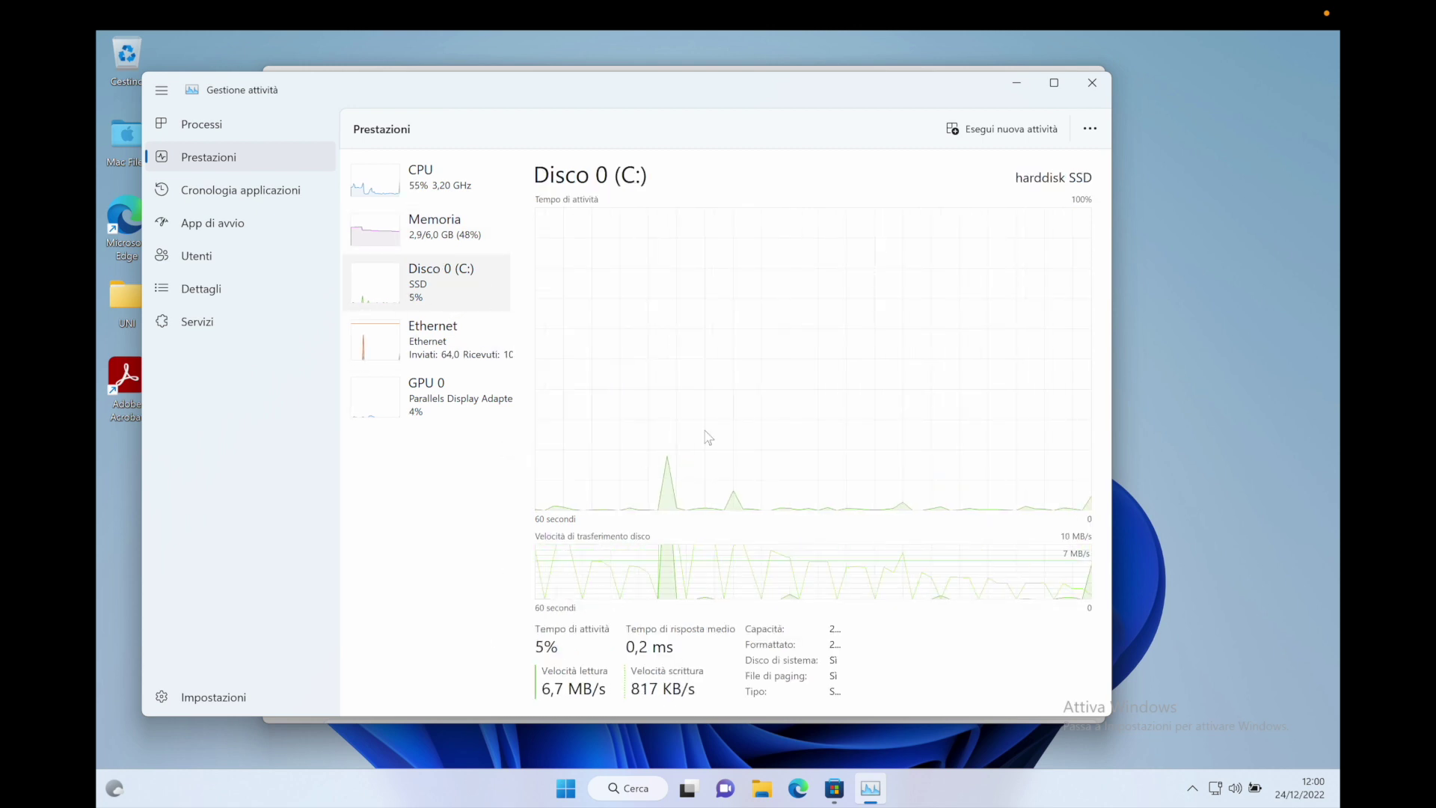
left_click(459, 336)
left_click(463, 383)
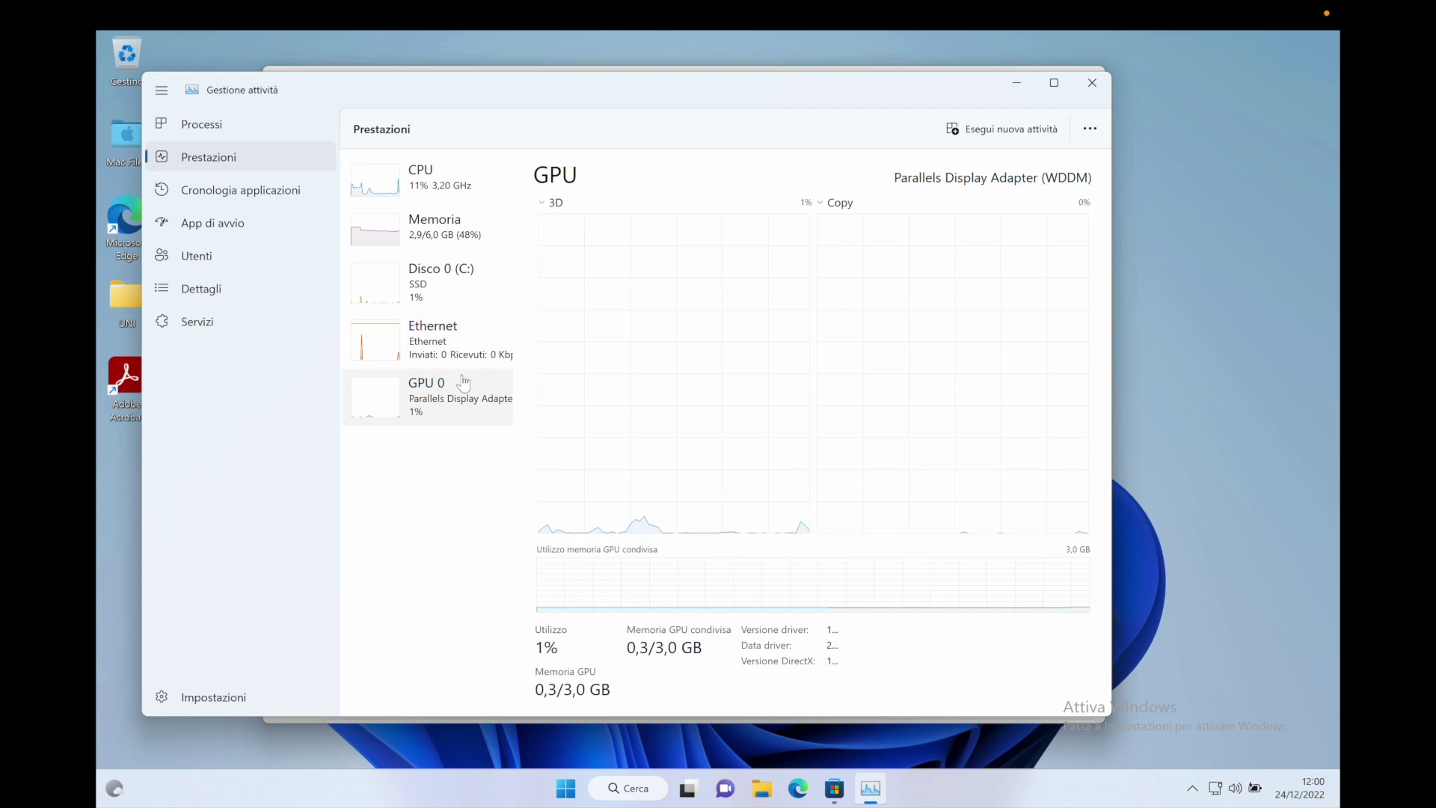
View the app history and disable Microsoft Teams in the list of startup apps.
left_click(269, 196)
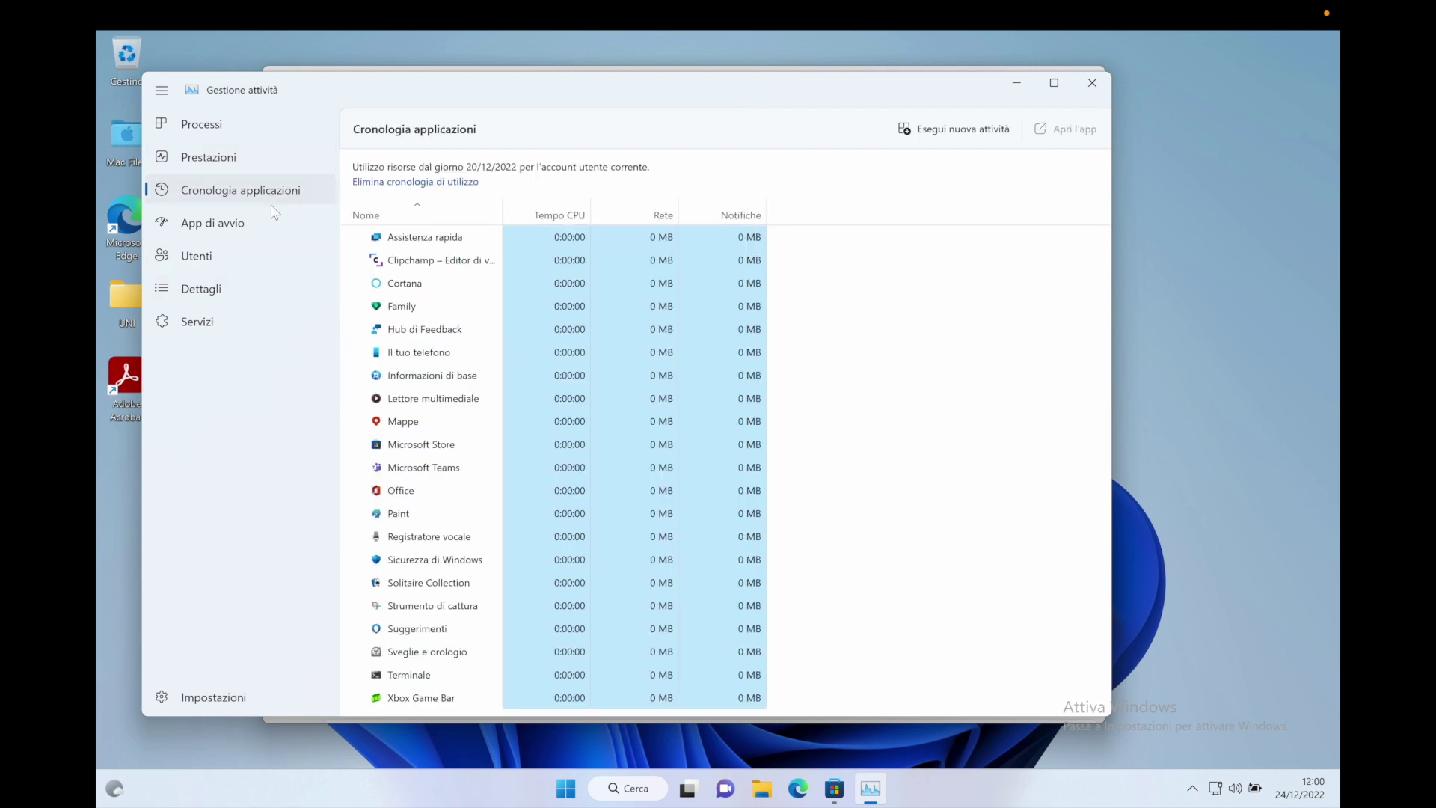
left_click(263, 218)
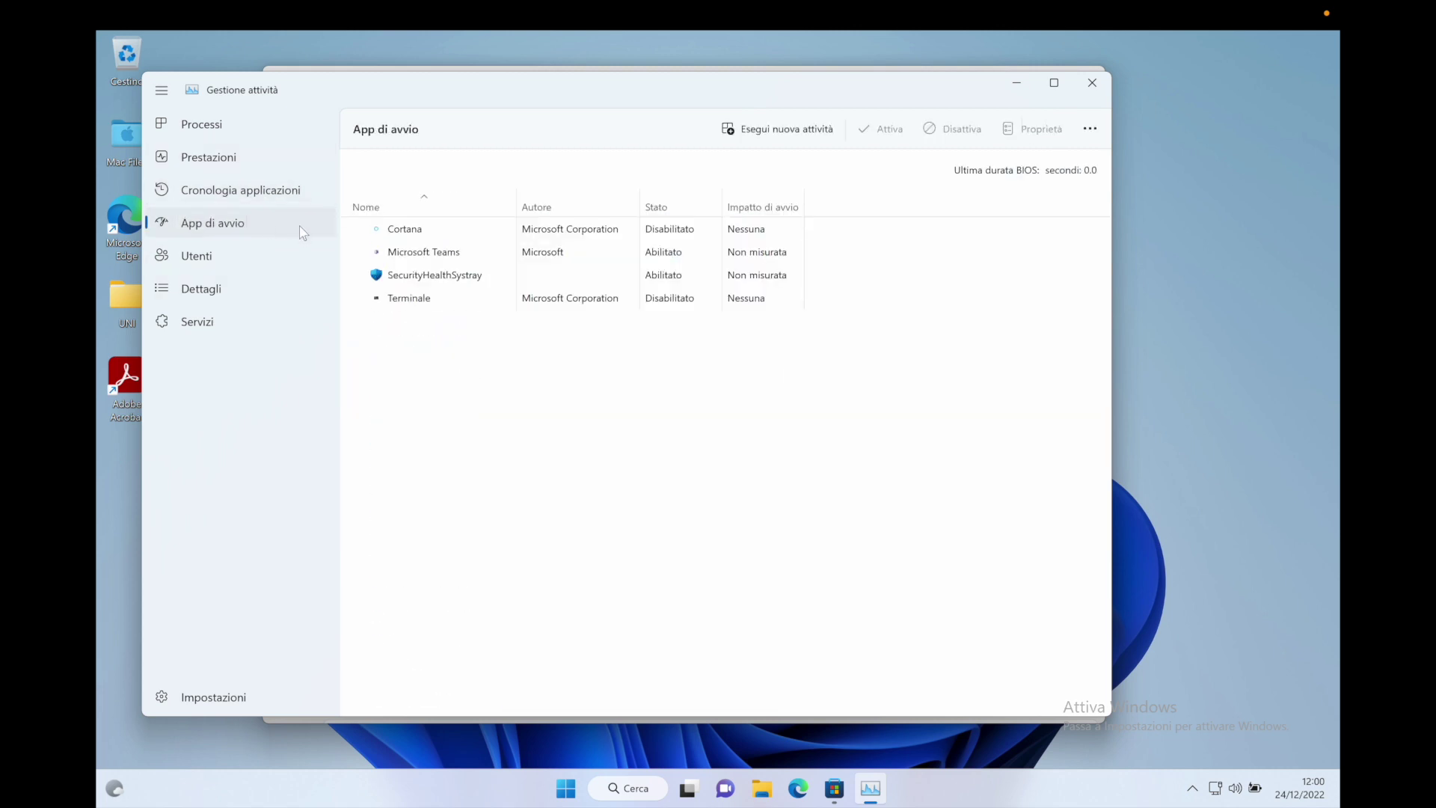
left_click(445, 255)
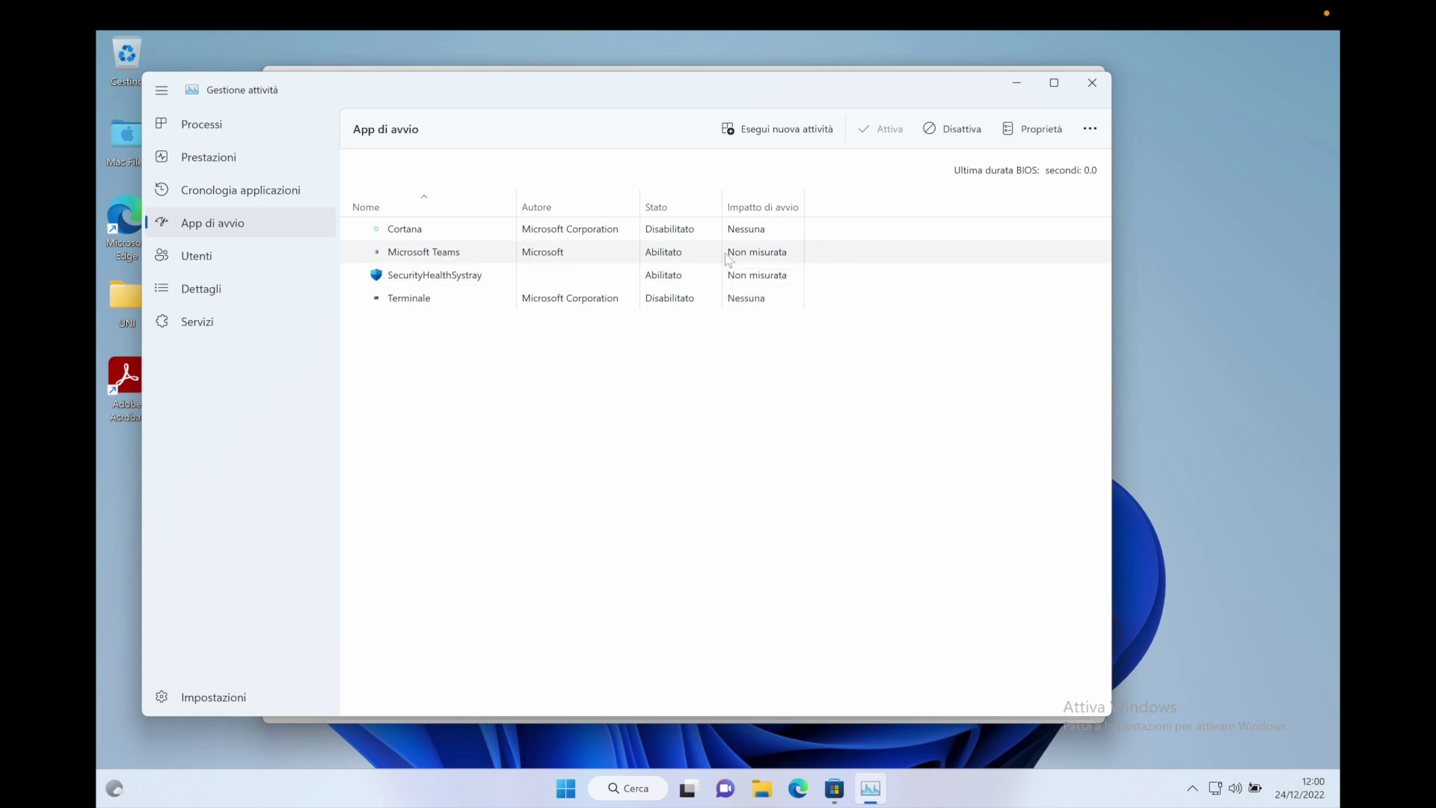
right_click(535, 257)
left_click(587, 263)
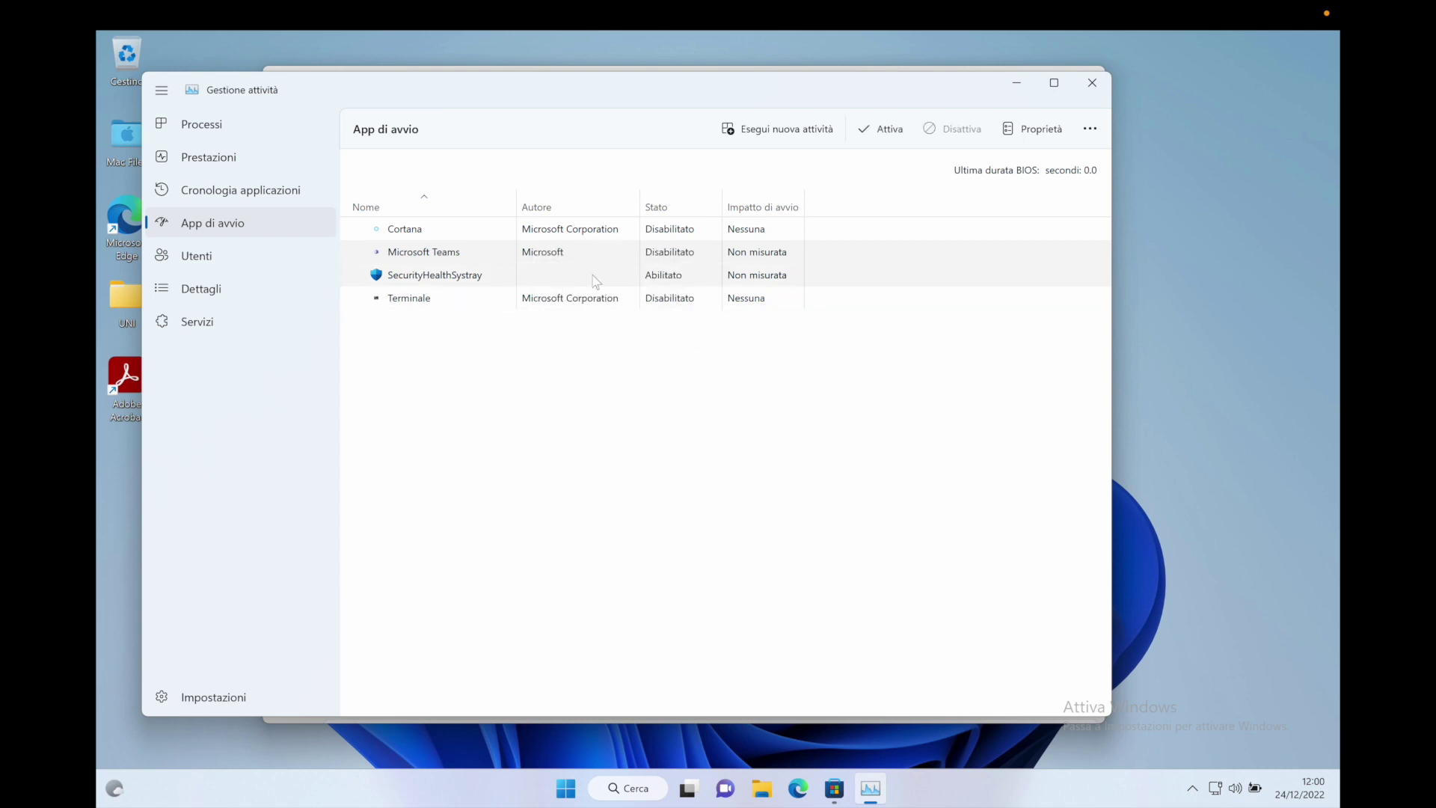
Look through the Users, Details and Services pages of Task Manager and close it.
left_click(268, 256)
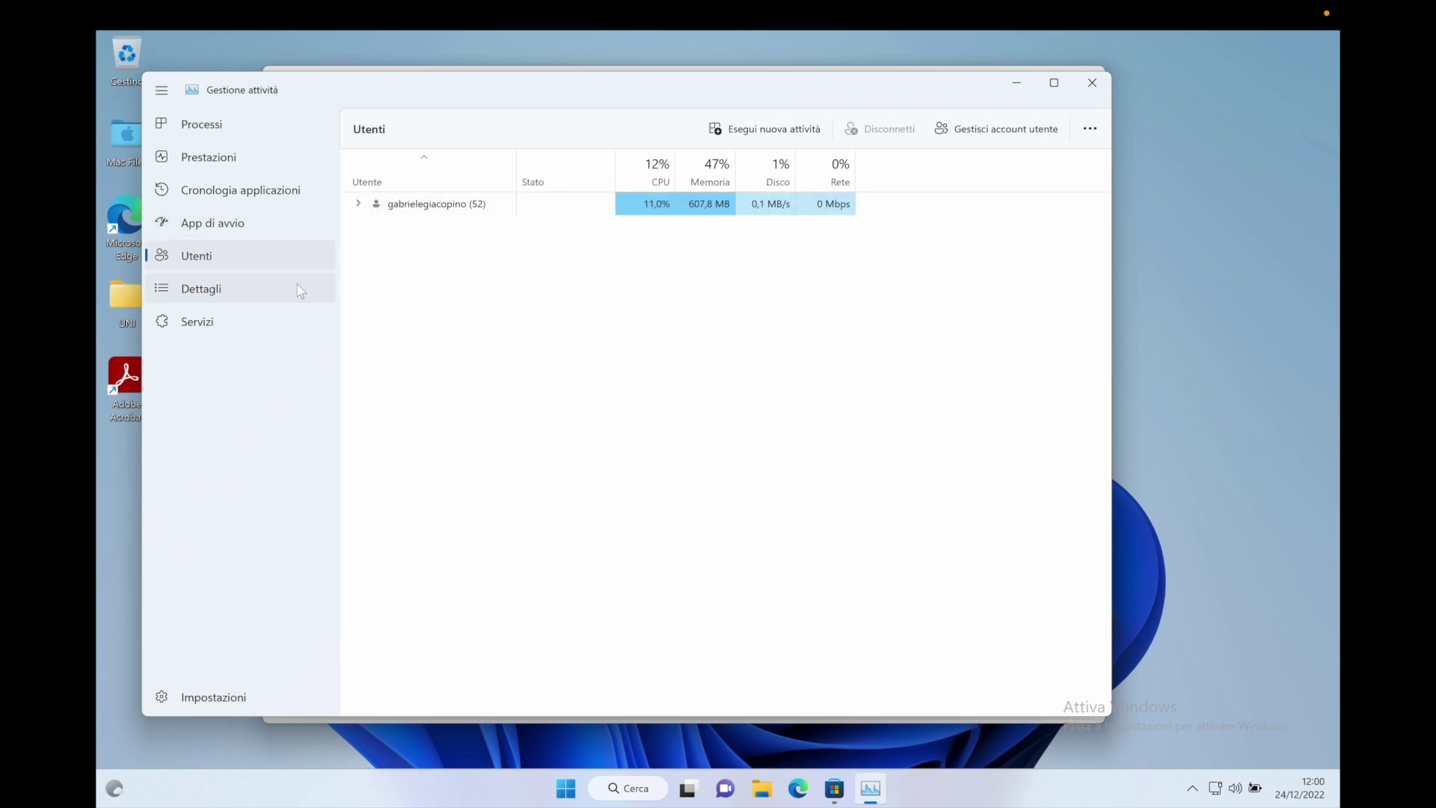
left_click(292, 290)
left_click(279, 329)
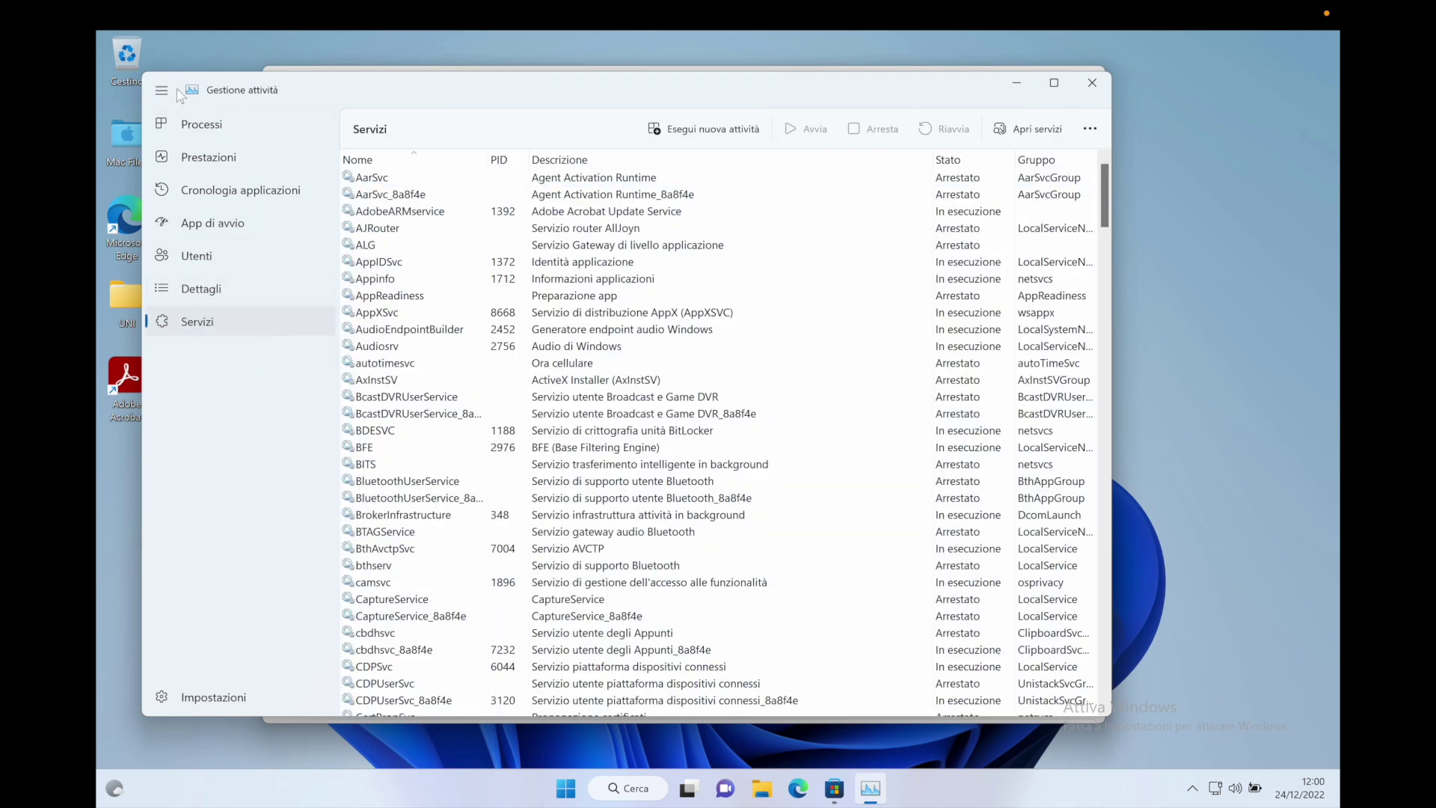
left_click(1092, 82)
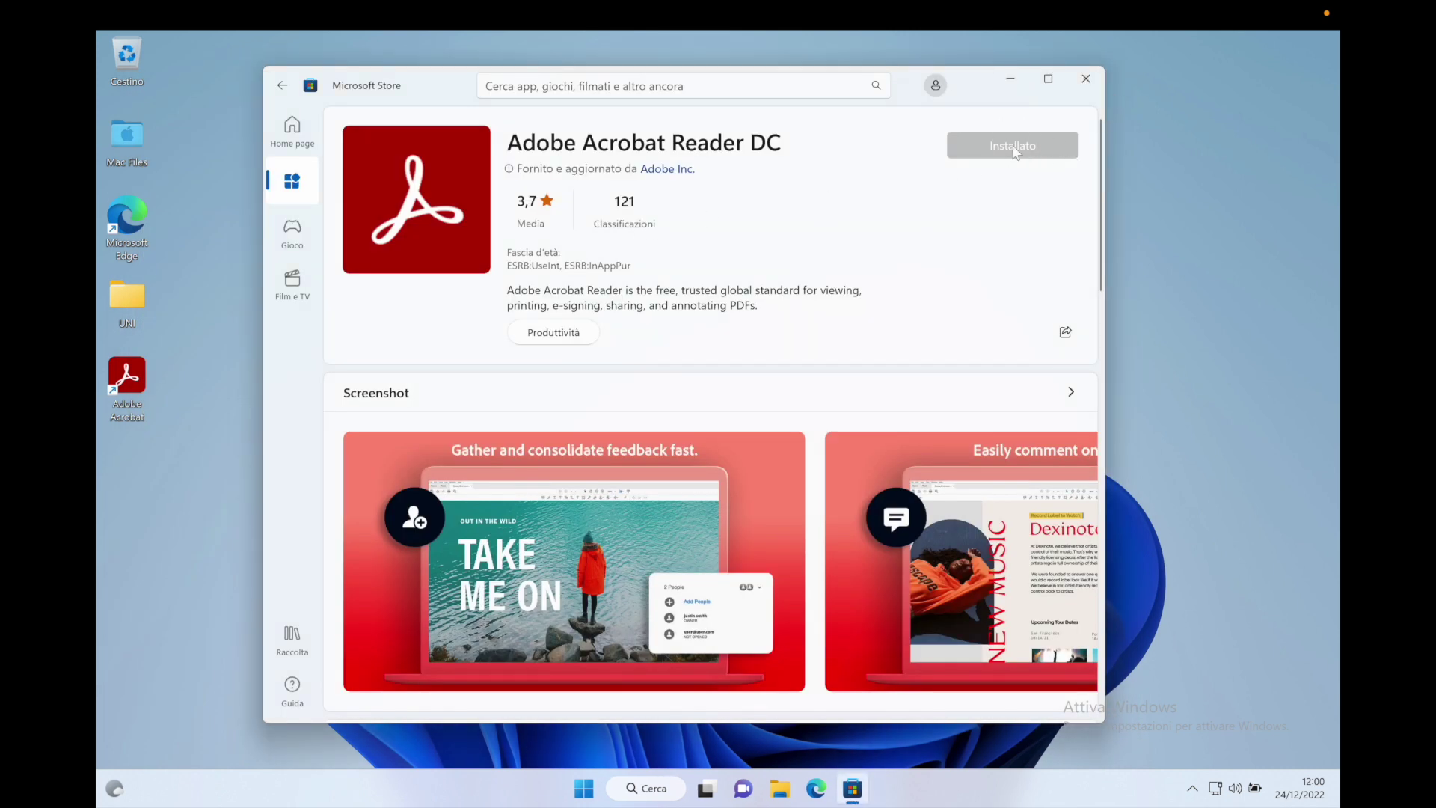
Close Microsoft Store and launch Adobe Acrobat from the list of all installed apps.
left_click(1085, 80)
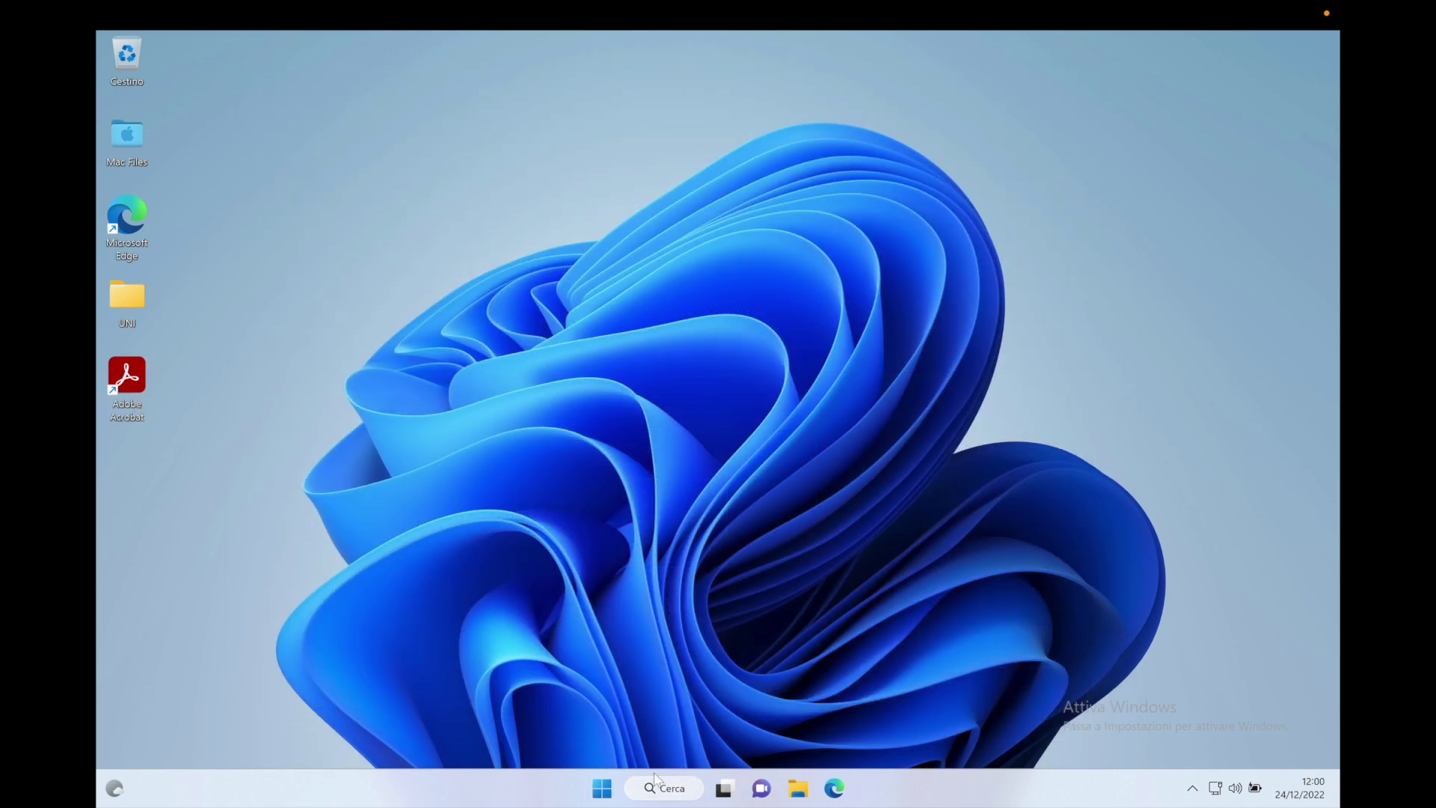
left_click(602, 787)
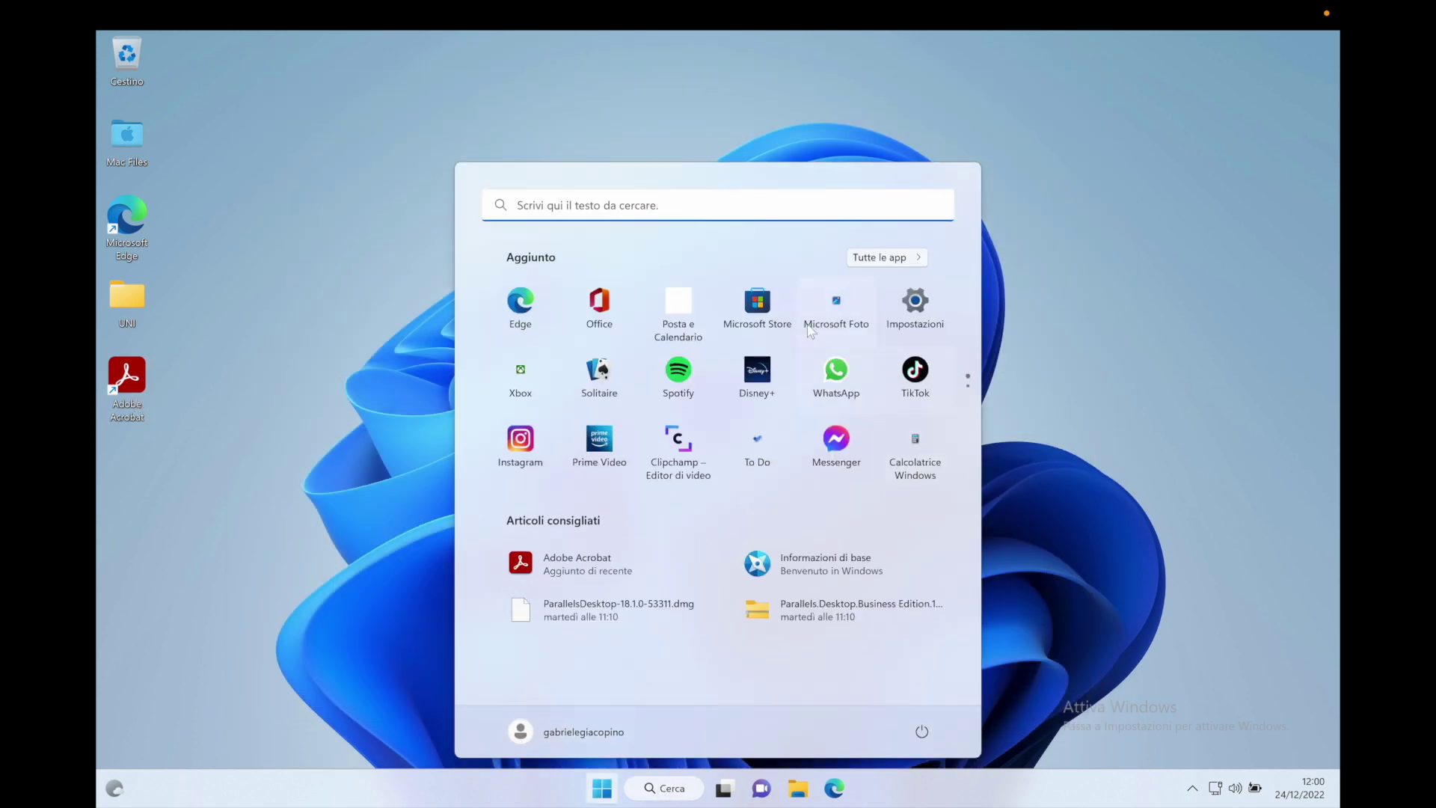
left_click(885, 258)
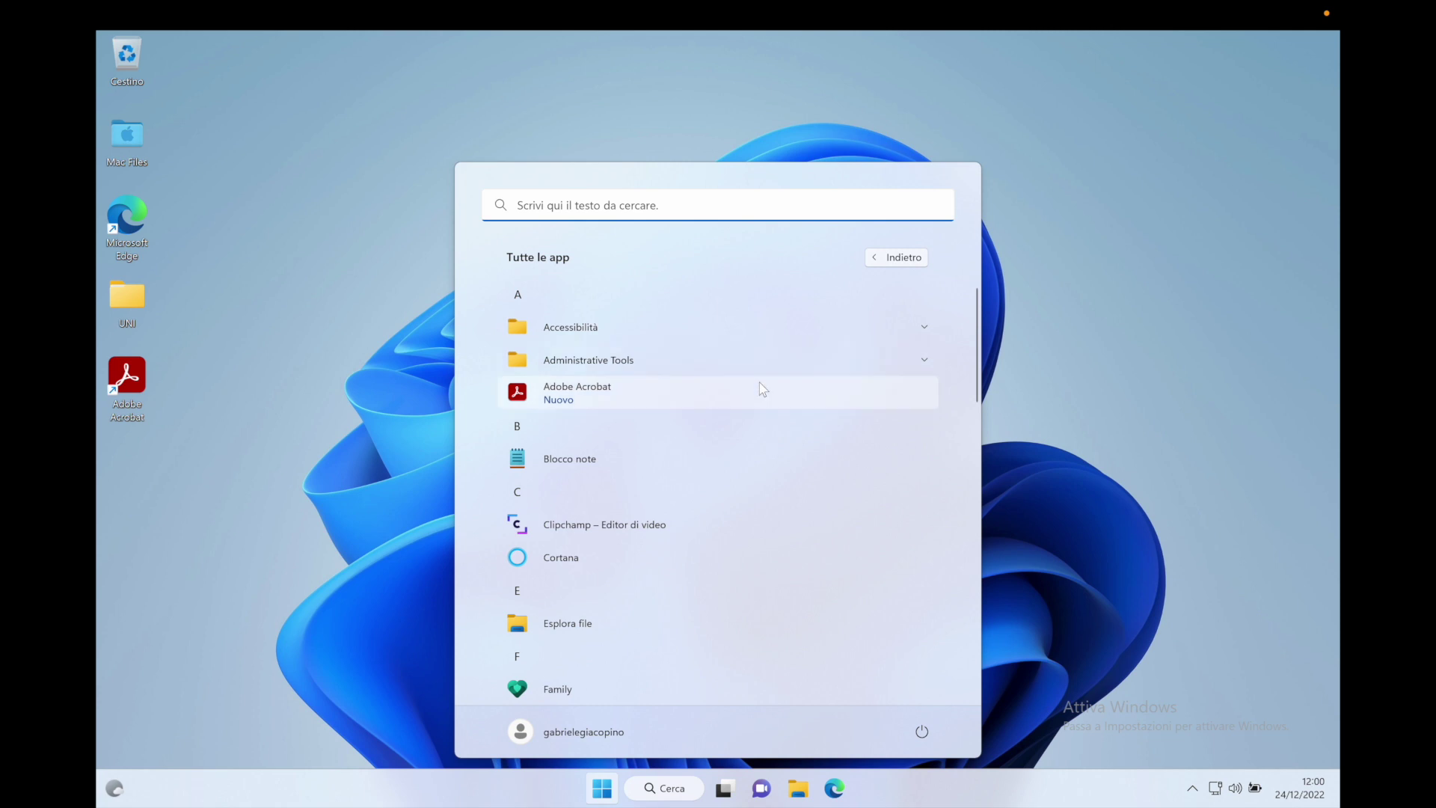
scroll(773, 400, "down", 2)
scroll(773, 401, "down", 4)
scroll(774, 401, "up", 6)
left_click(661, 384)
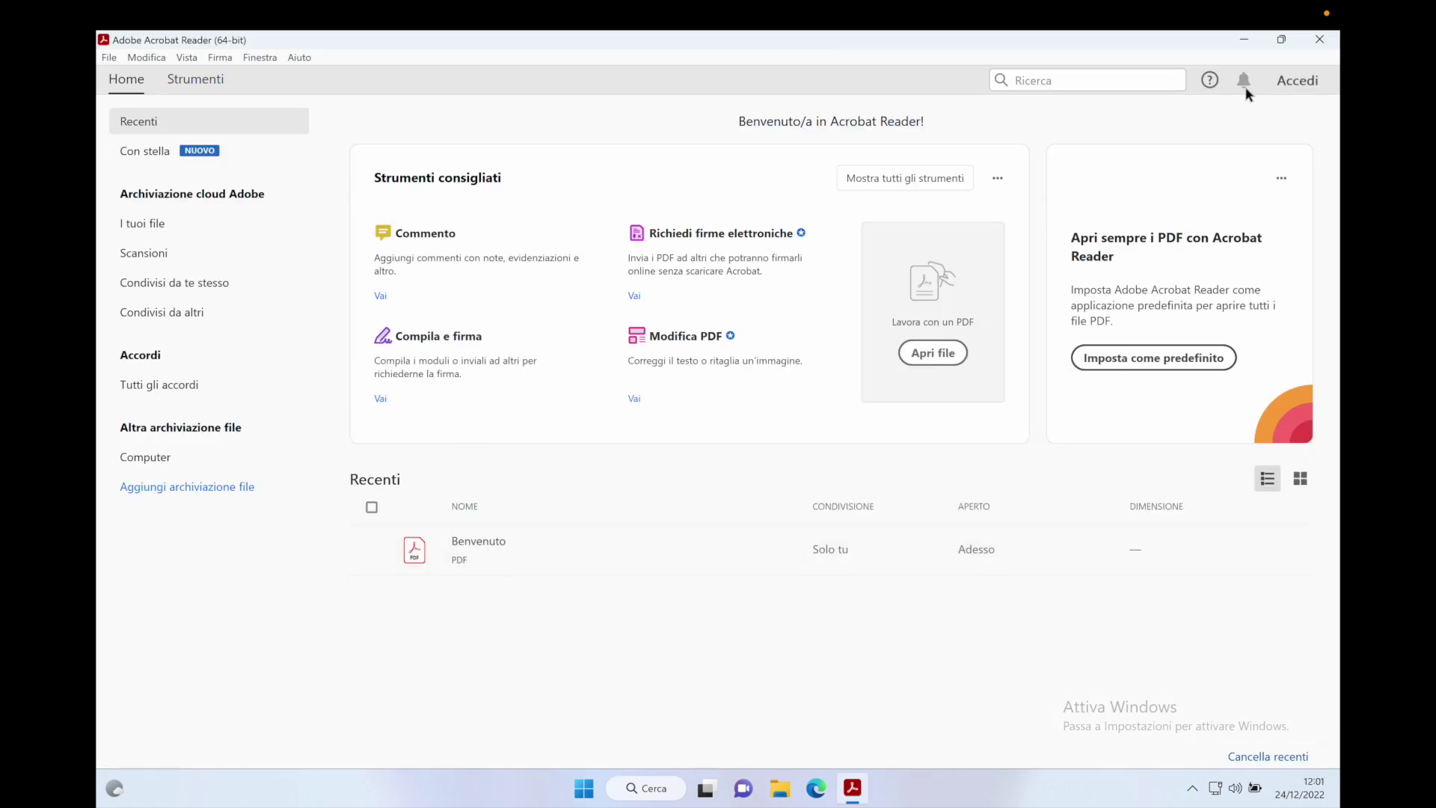
Make Adobe Acrobat the default app for .pdf files in place of Microsoft Edge, and close Acrobat Reader.
left_click(1319, 45)
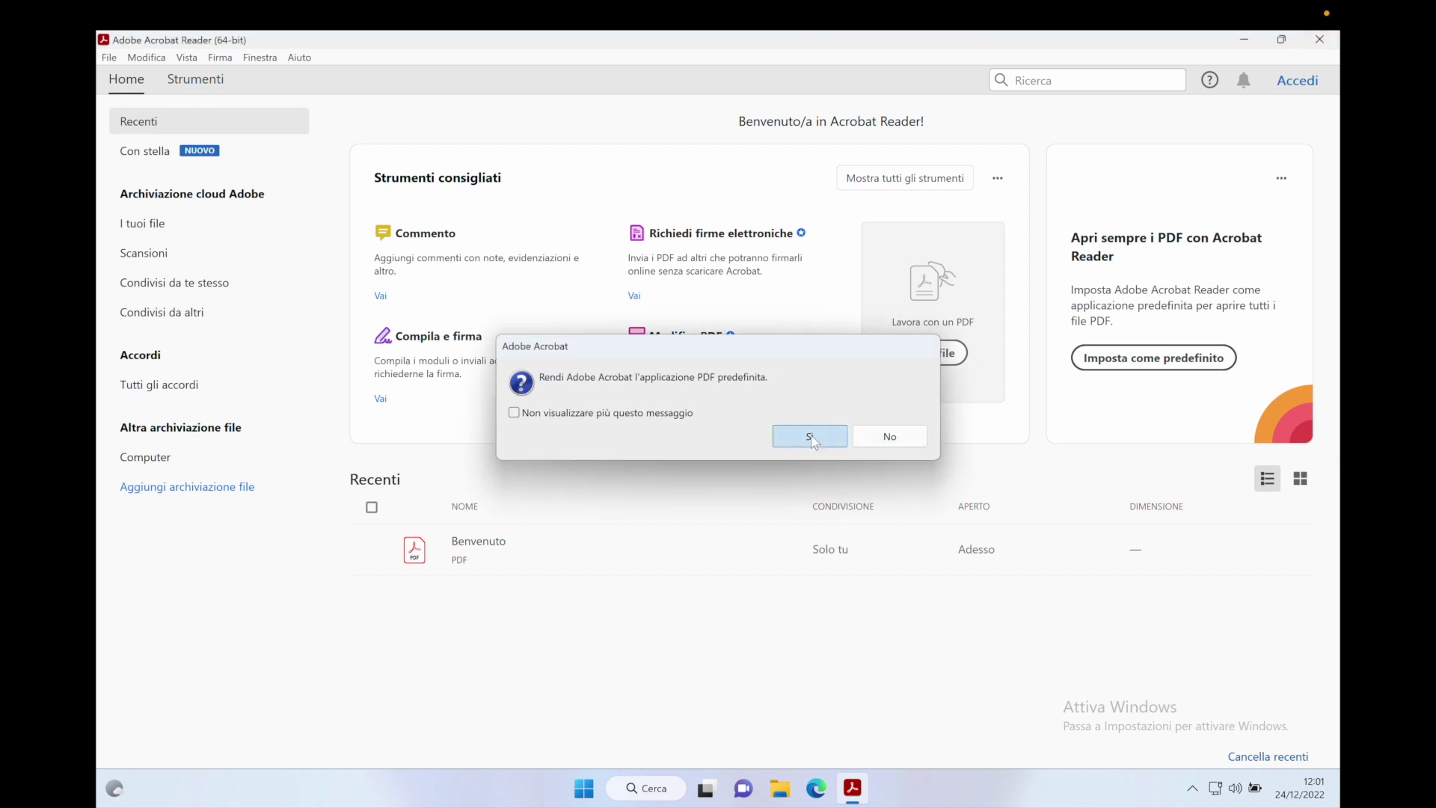
left_click(811, 437)
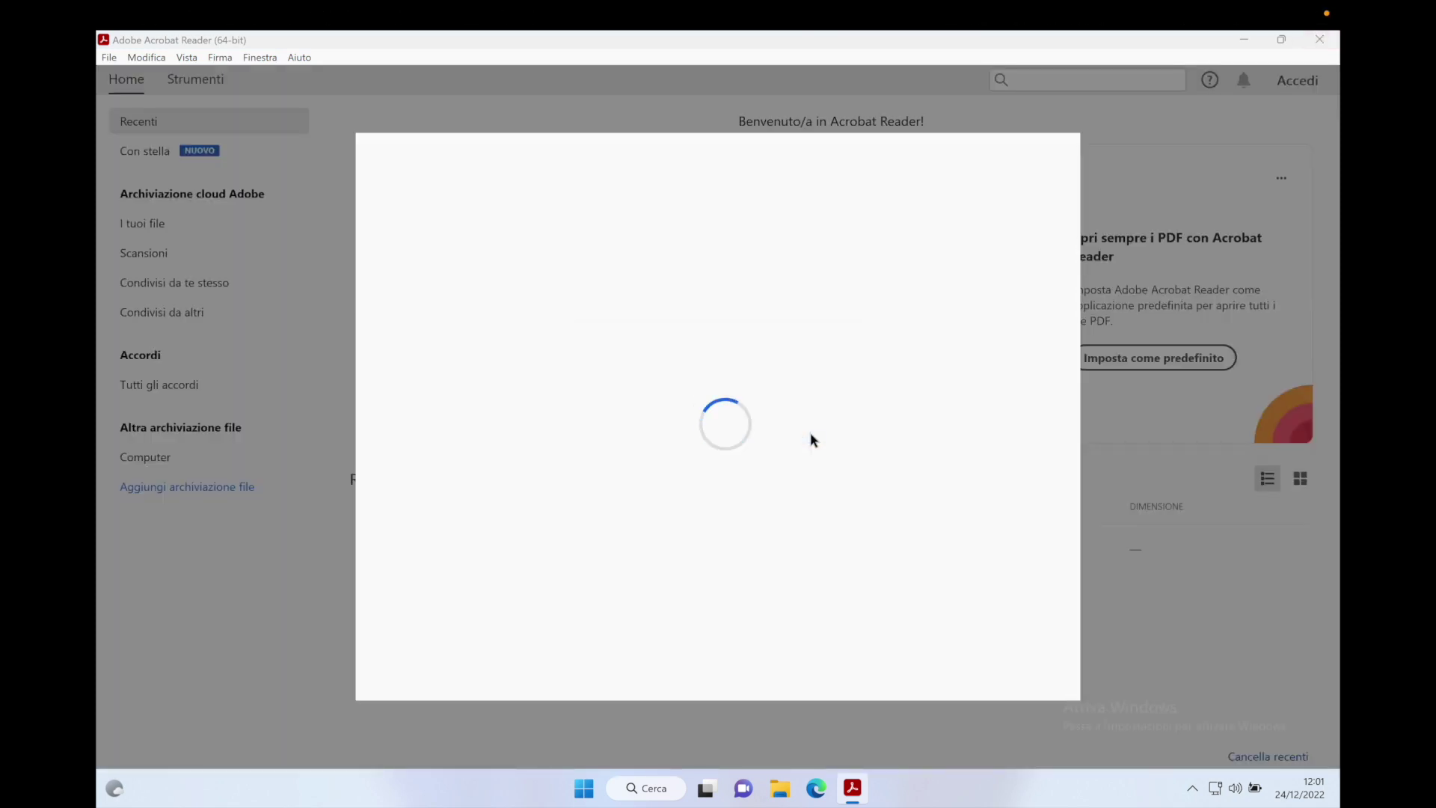
left_click(740, 574)
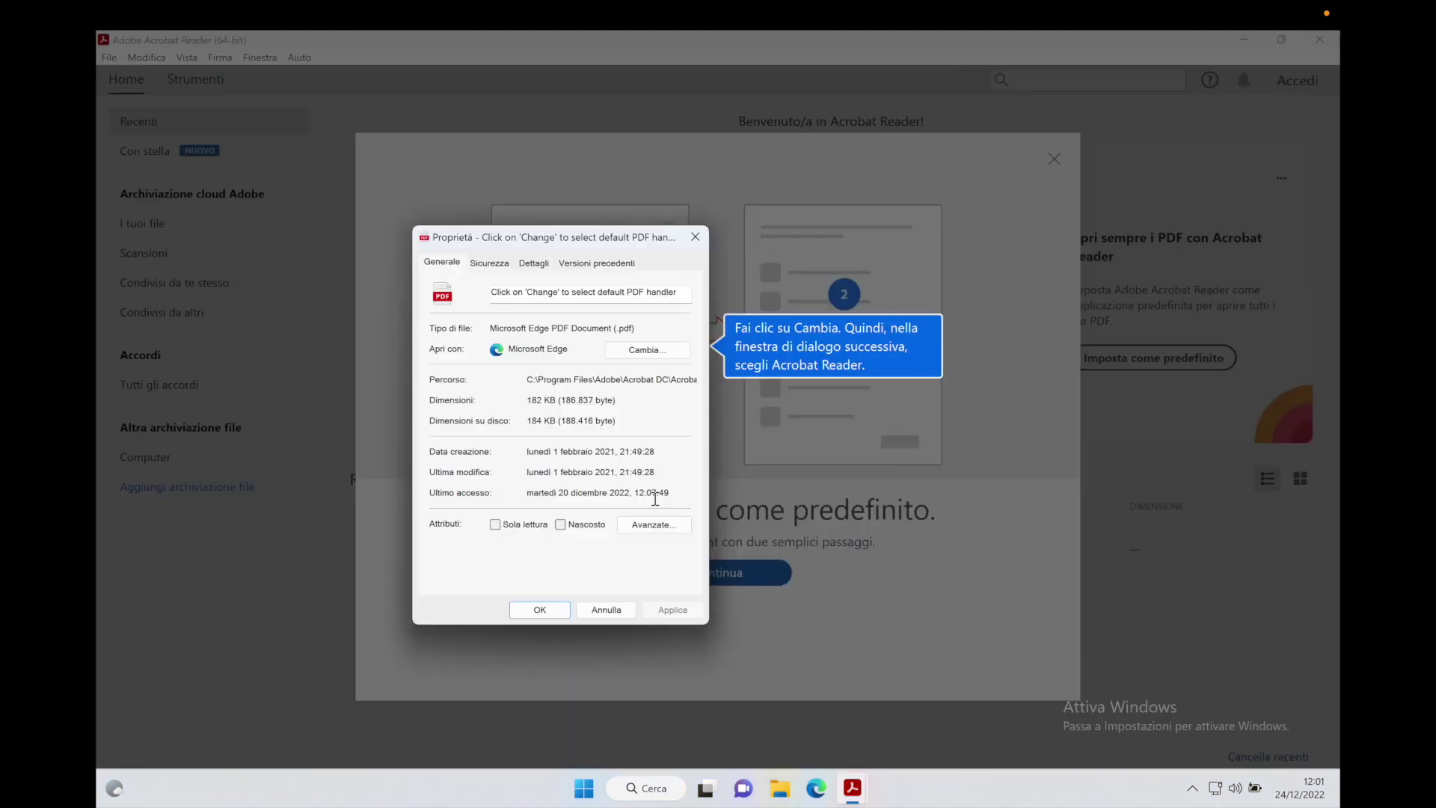
left_click(639, 351)
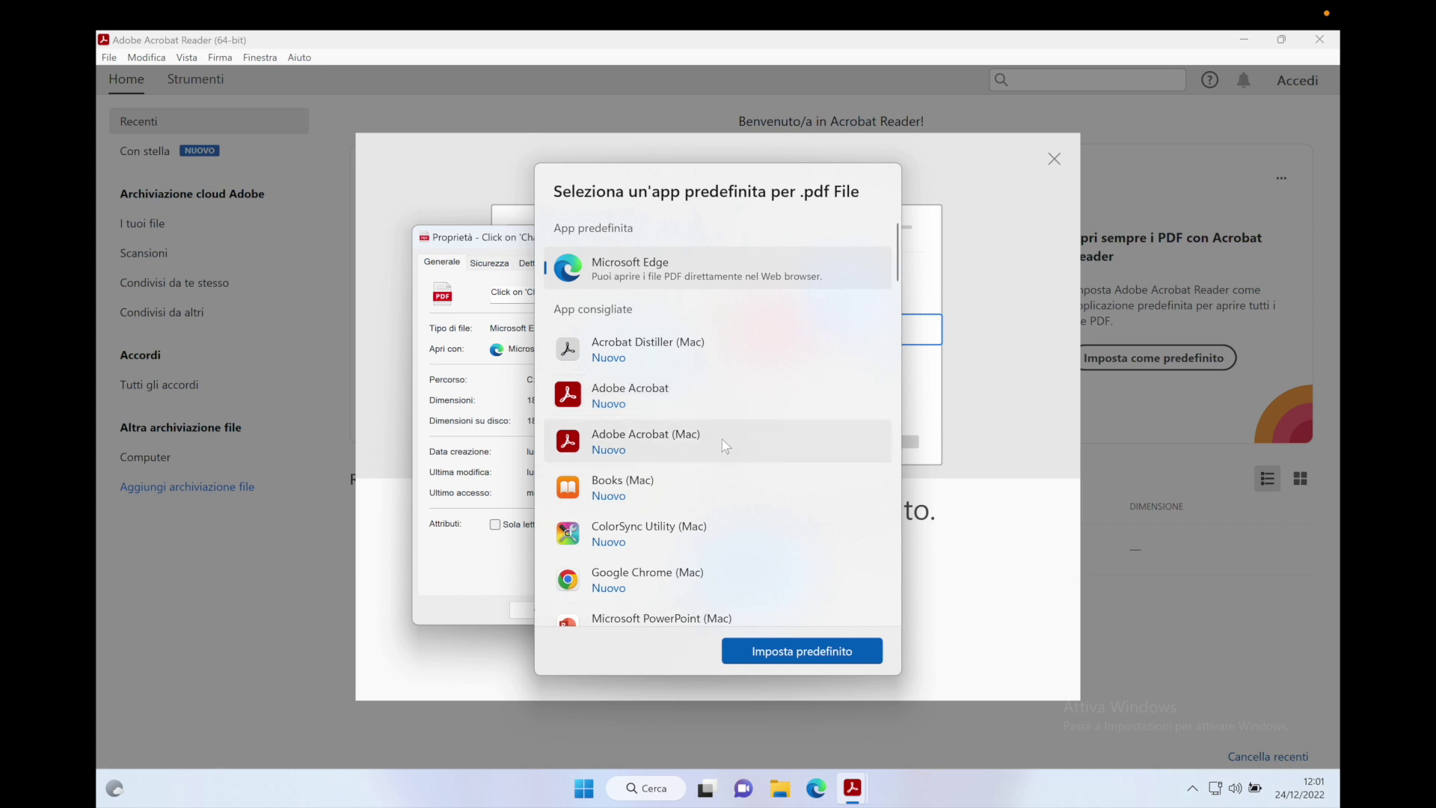
left_click(626, 405)
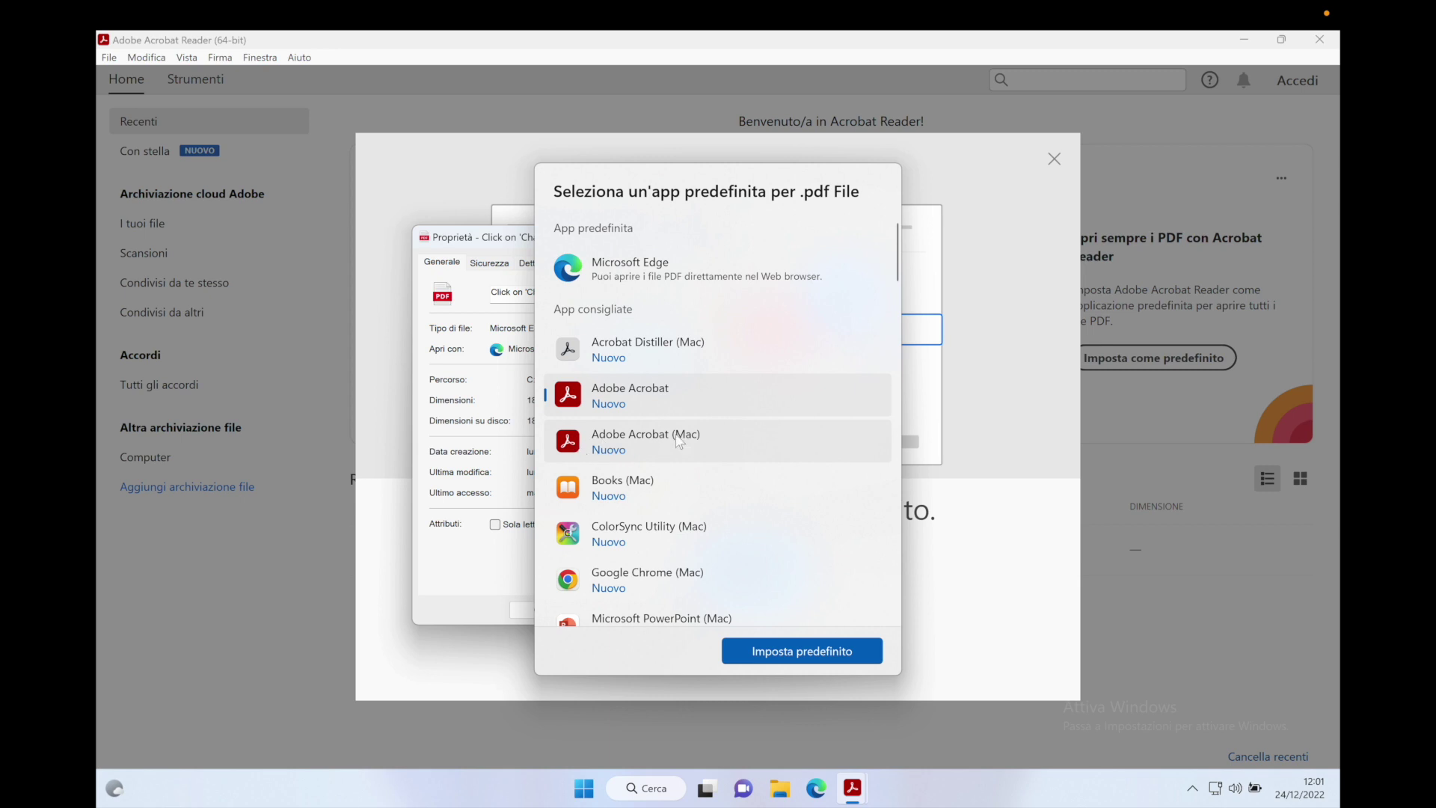
left_click(760, 658)
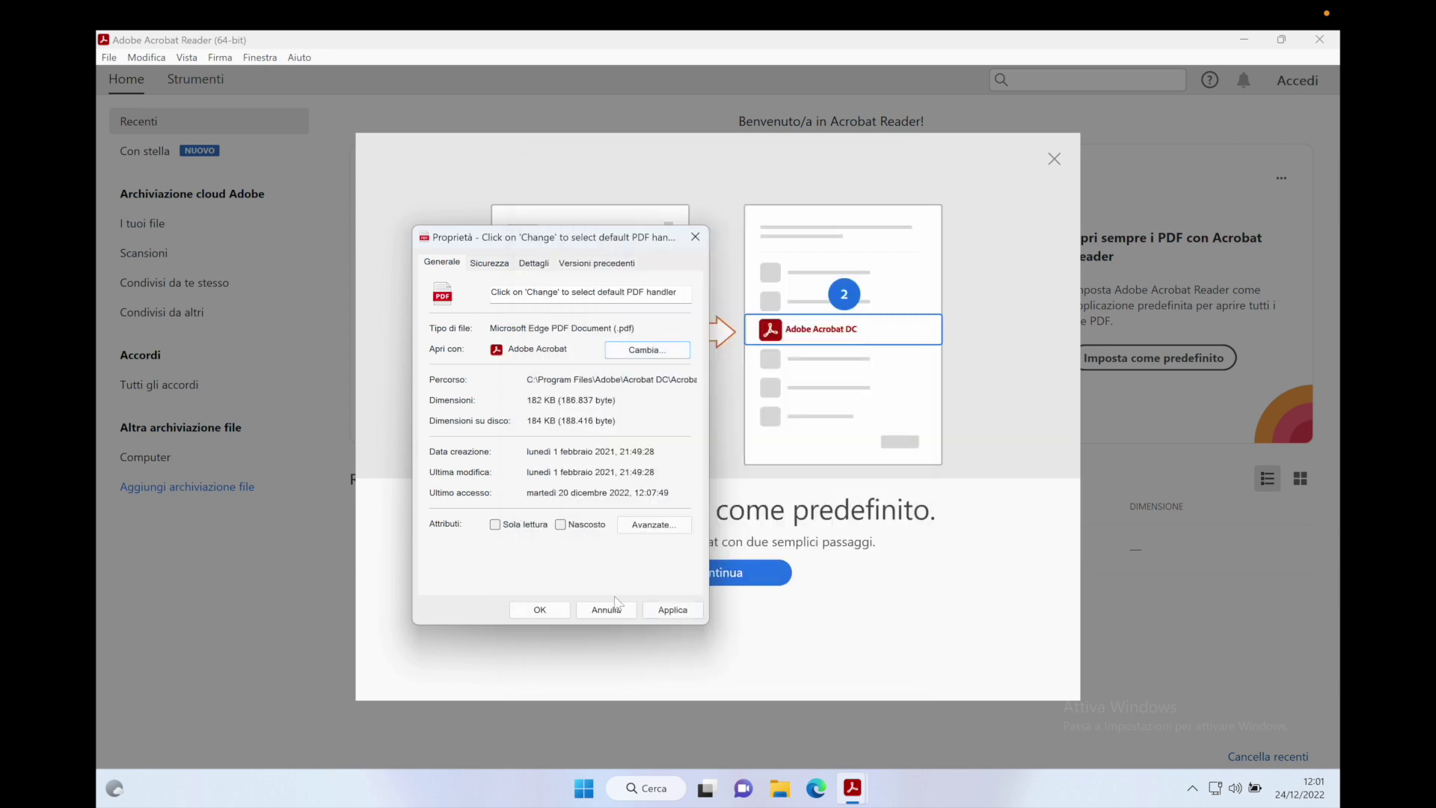
left_click(540, 609)
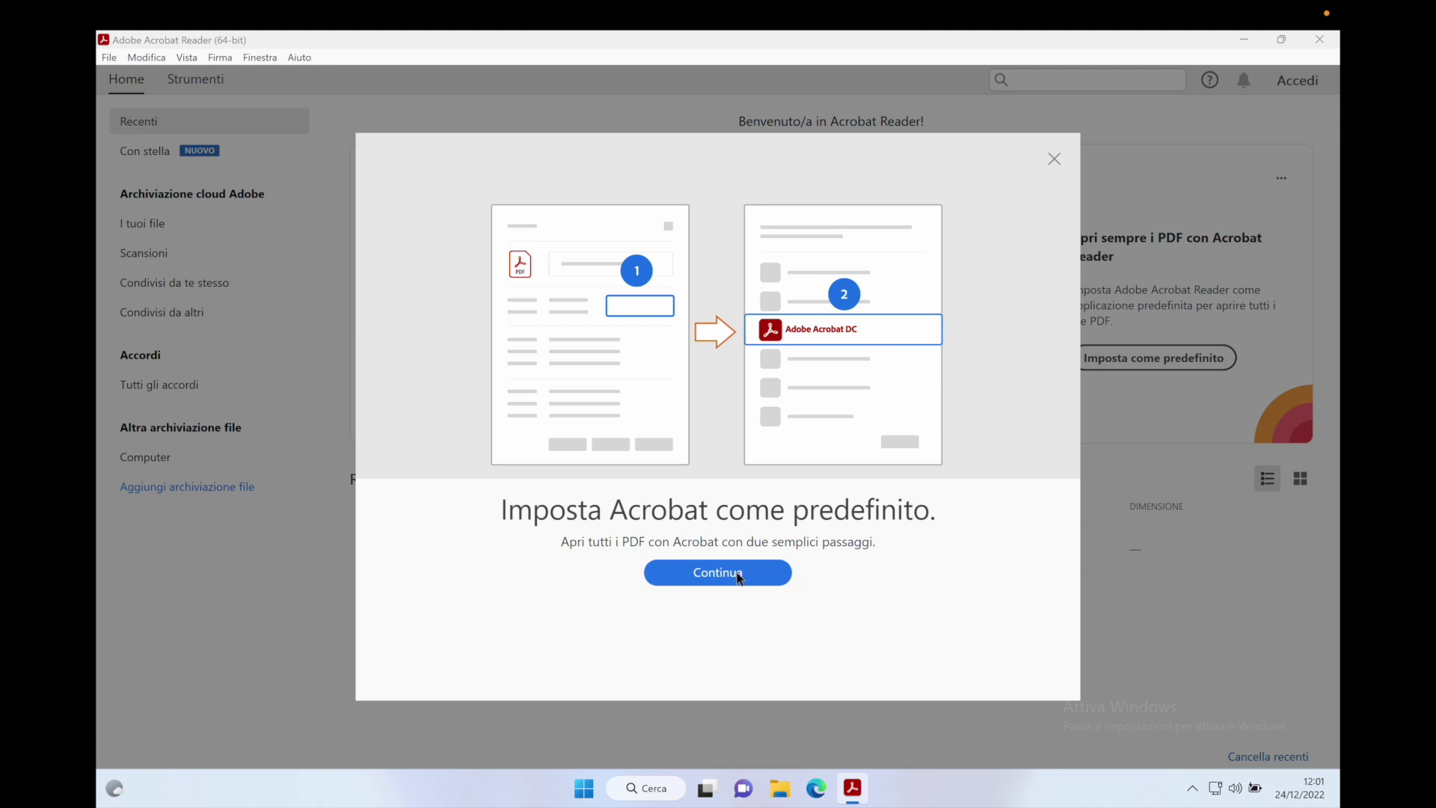
left_click(778, 572)
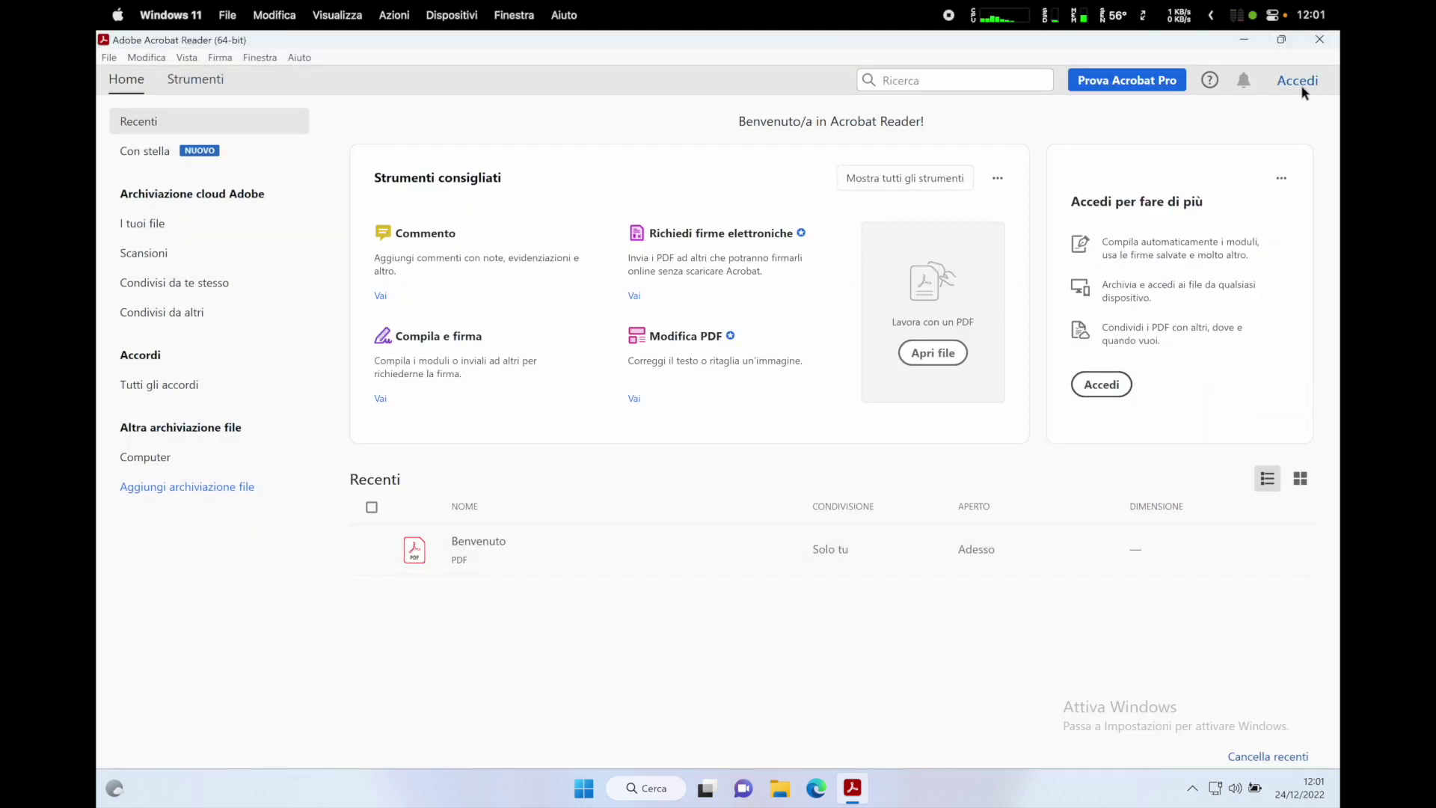
left_click(1318, 40)
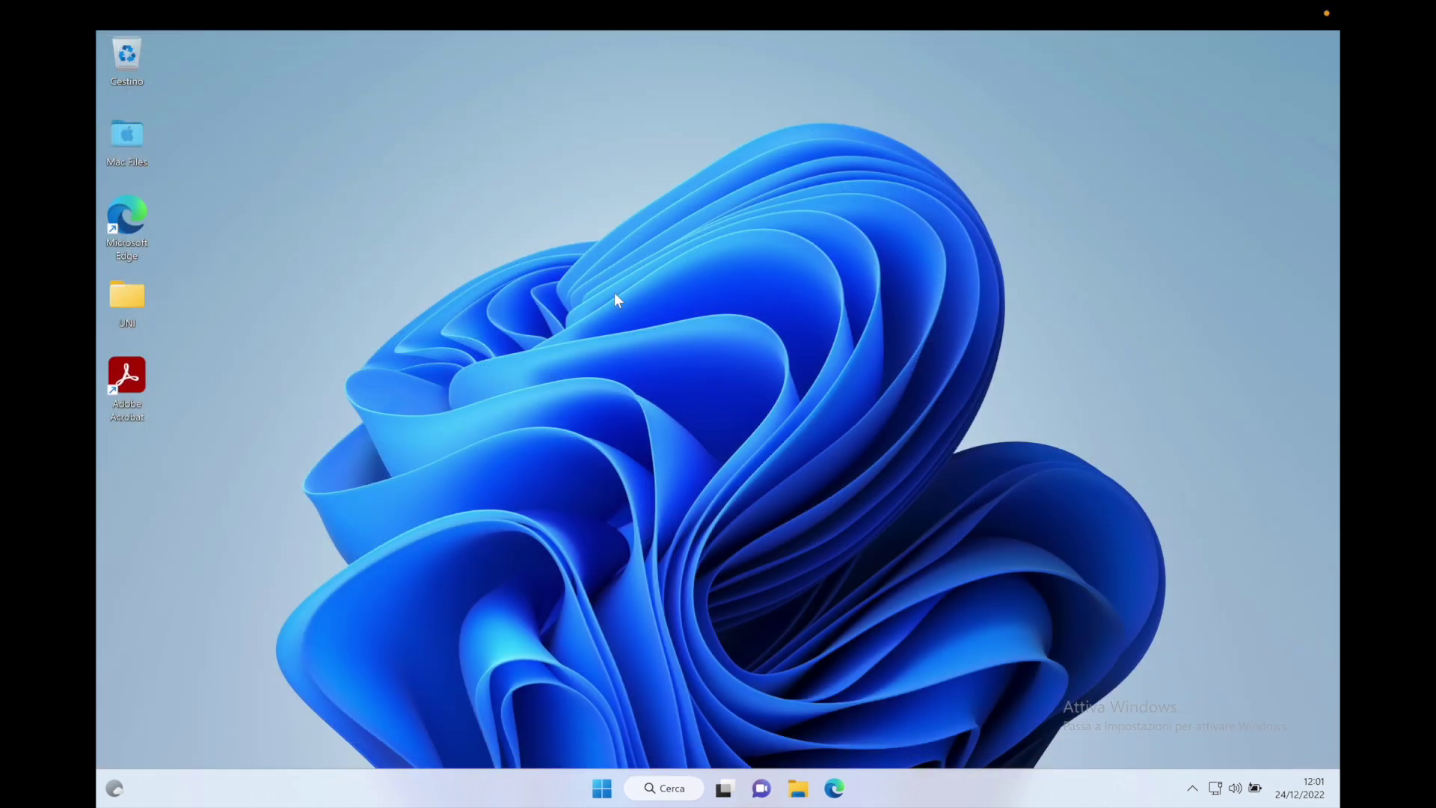
Open Microsoft Edge and search the web for "google flights".
left_click(836, 791)
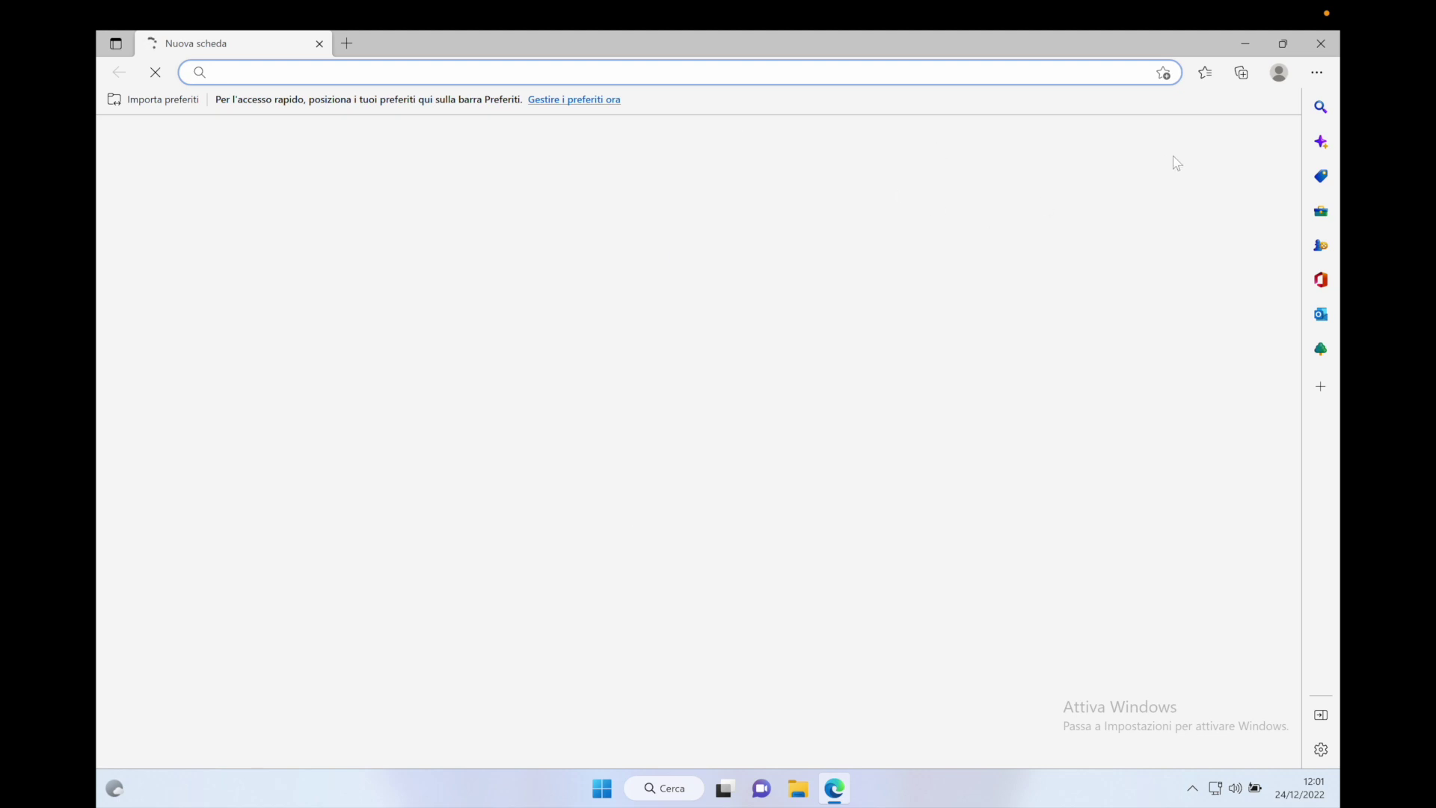
type("google flights")
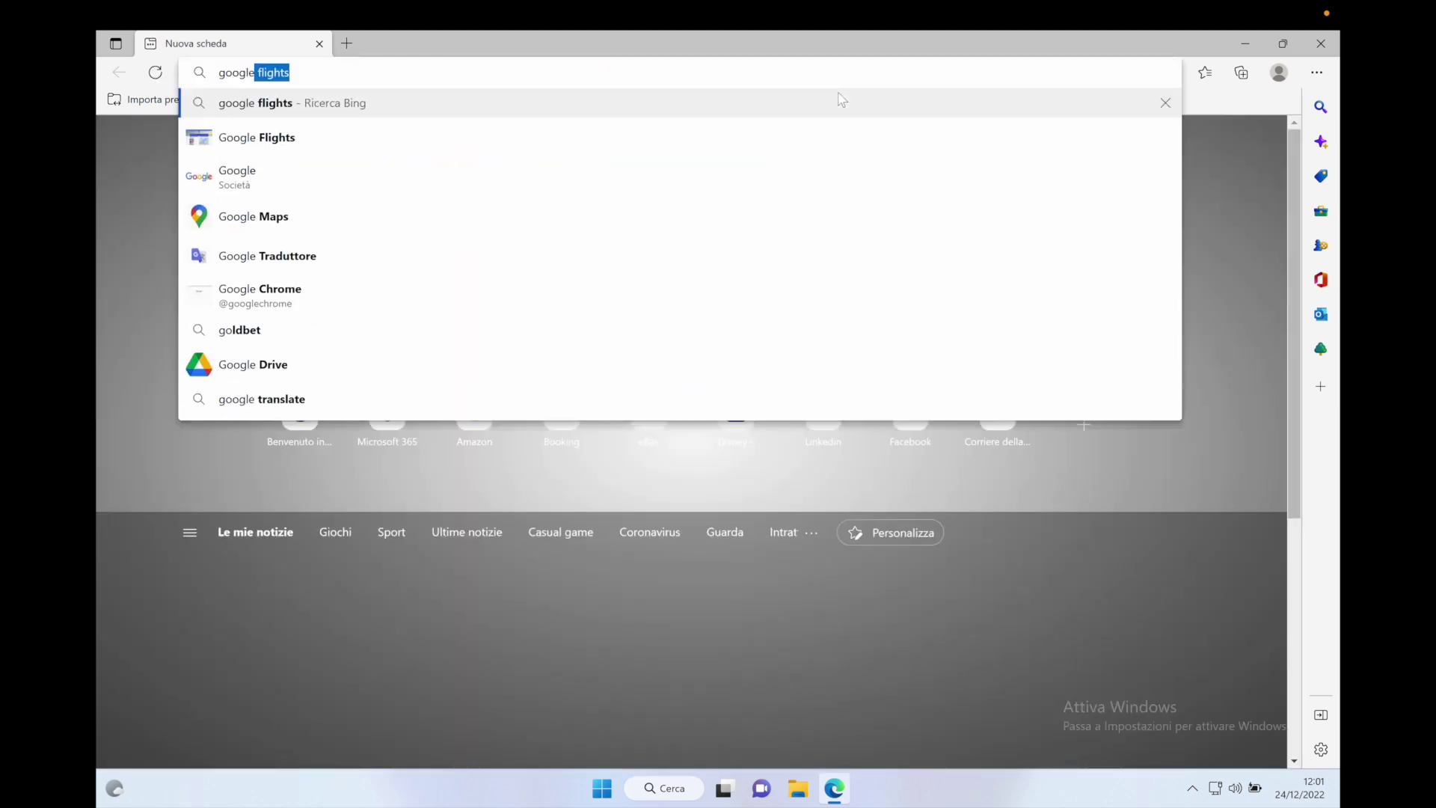
key("Return")
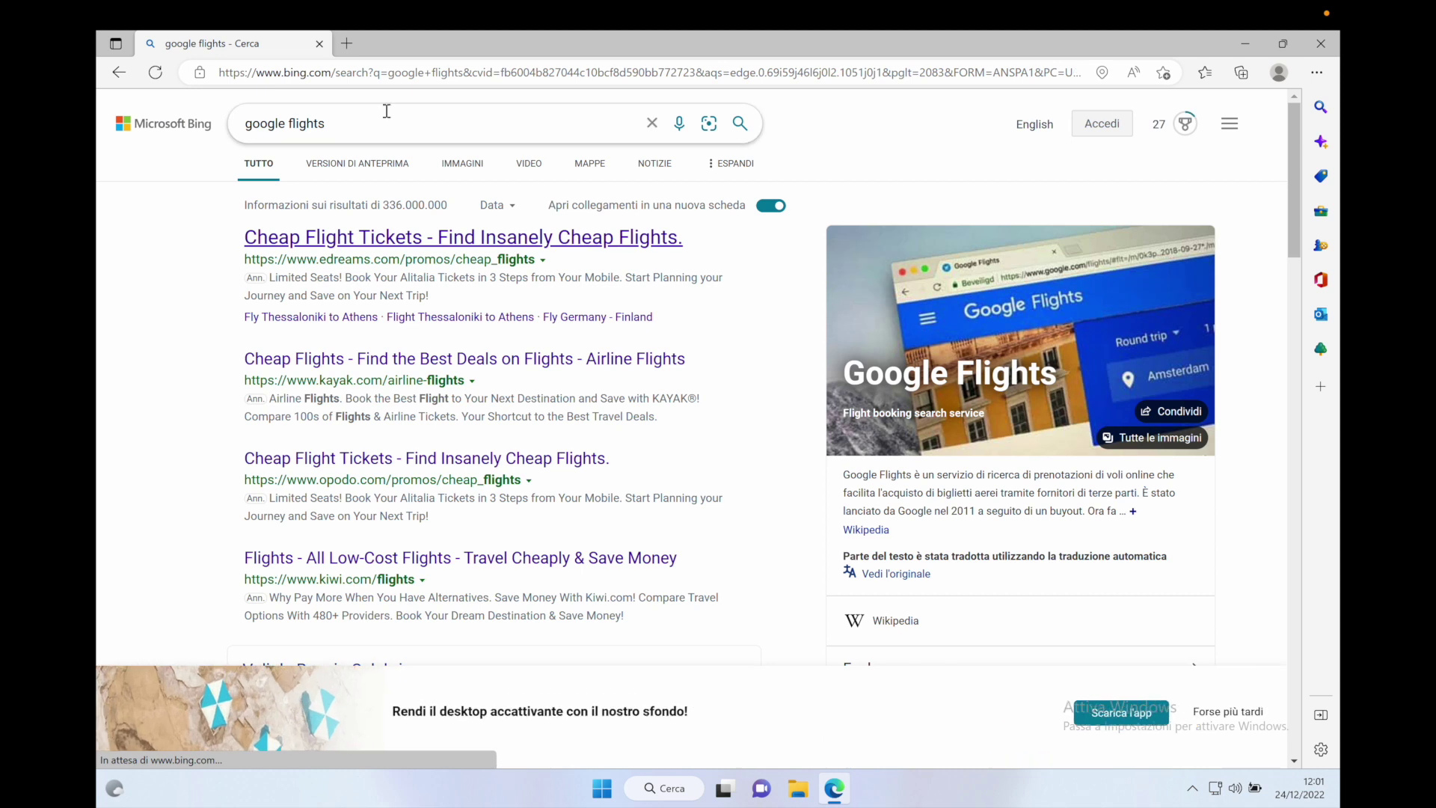
Shorten the Bing query to "google" and run the search again.
mouse_move(315, 129)
left_mouse_down()
mouse_move(281, 129)
mouse_move(329, 132)
left_mouse_up()
key("BackSpace")
key("BackSpace")
key("BackSpace")
key("BackSpace")
key("BackSpace")
key("BackSpace")
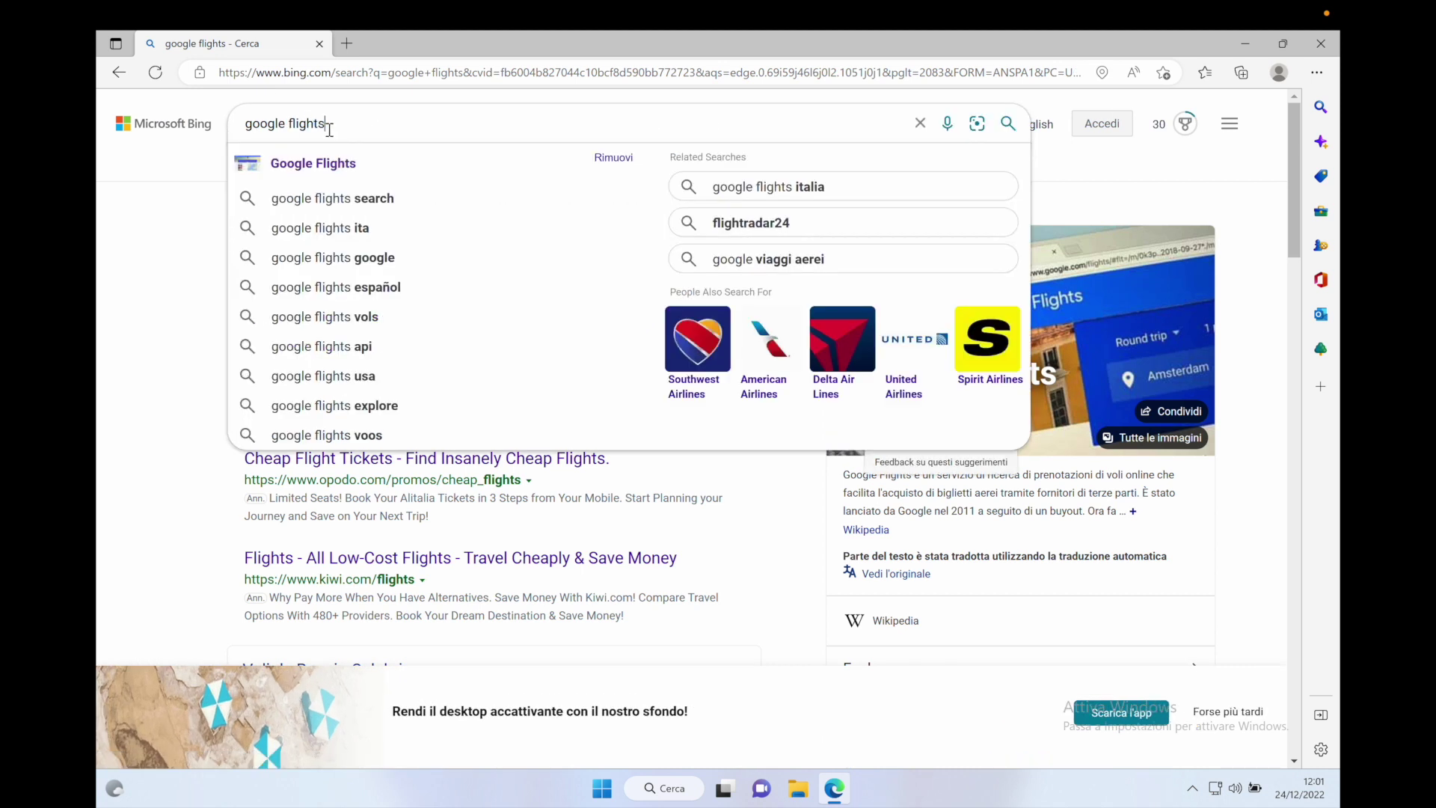
key("Return")
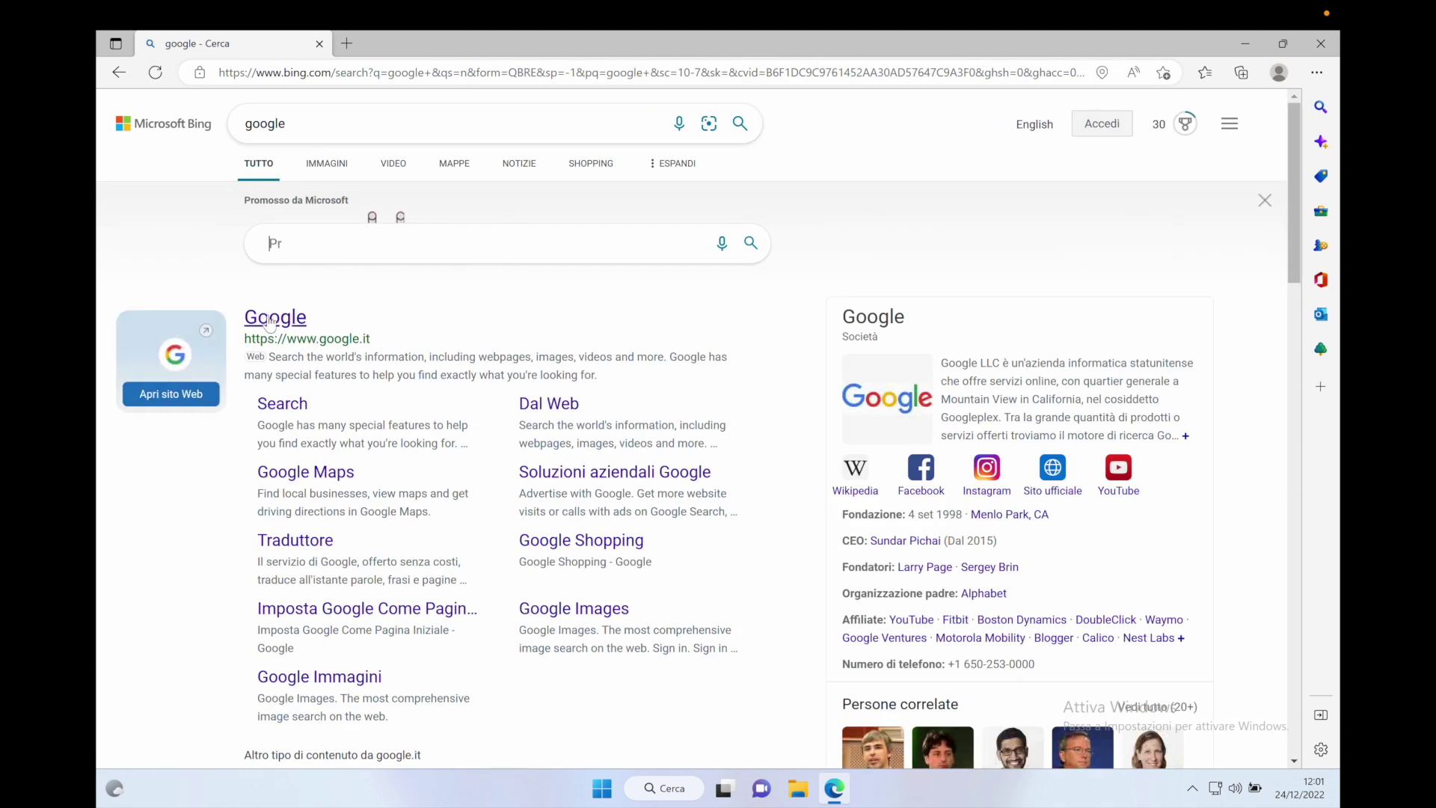
Open the Google website from the search results and accept all its cookies.
left_click(271, 318)
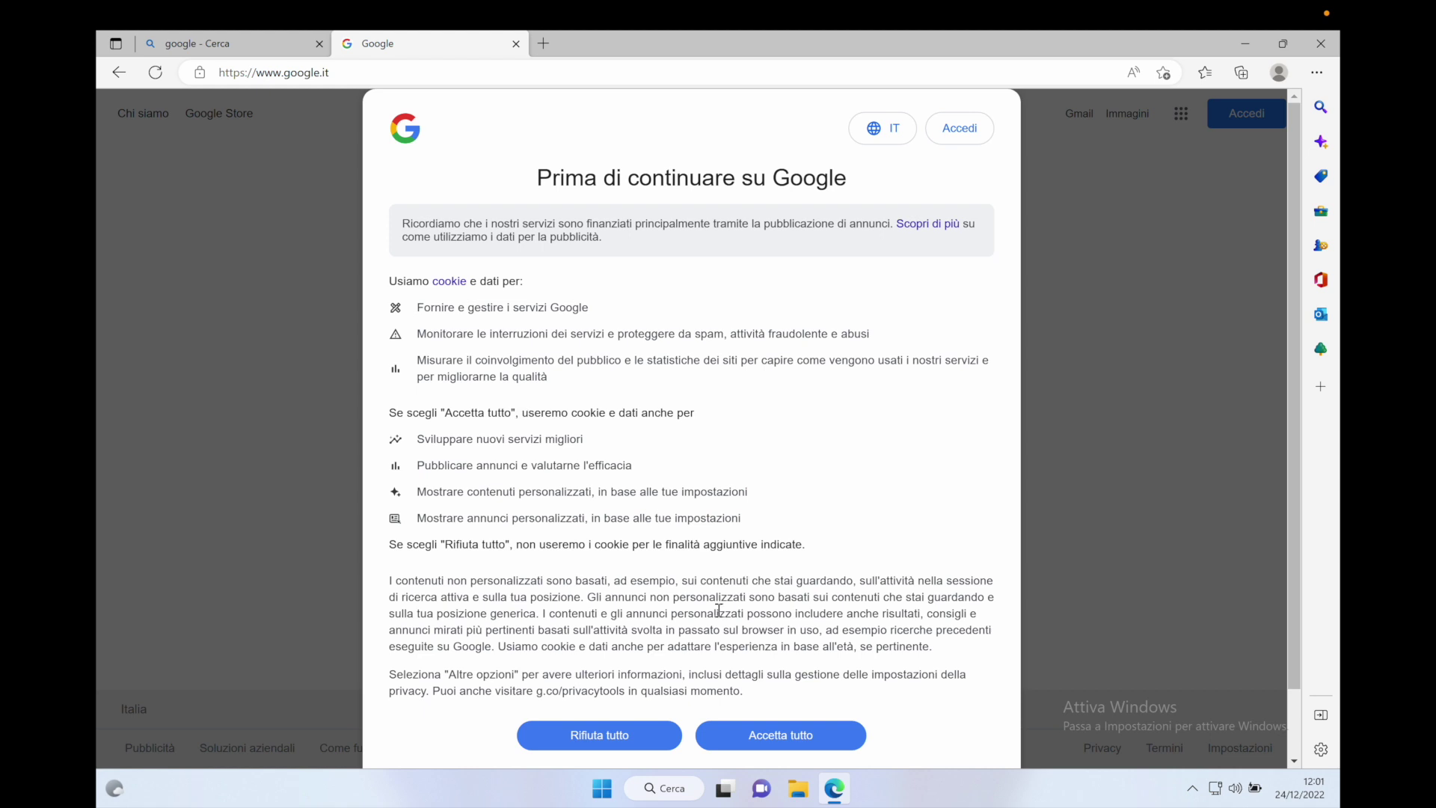
left_click(778, 736)
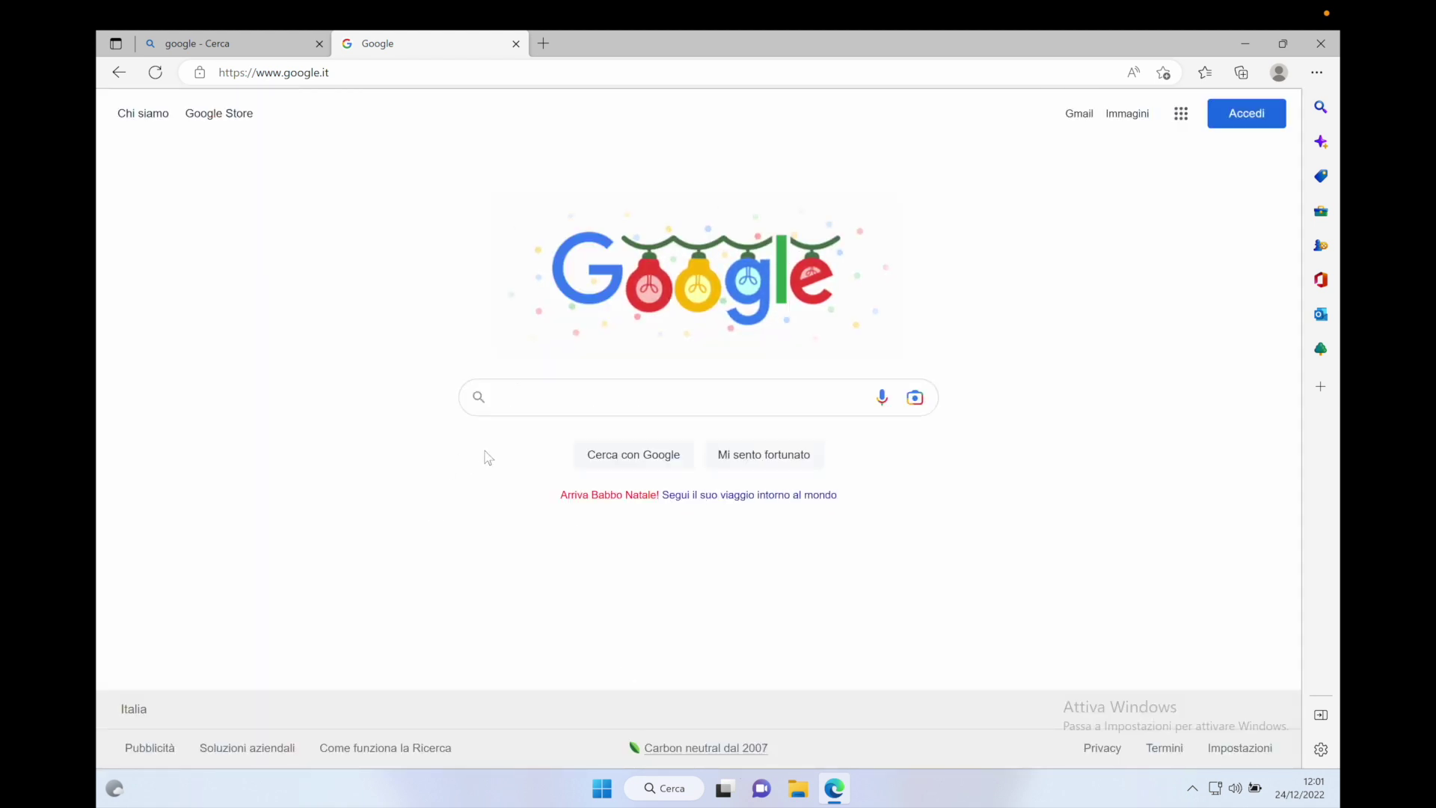
Search Google for "facebook" and look through the Wikipedia article about it.
left_click(535, 394)
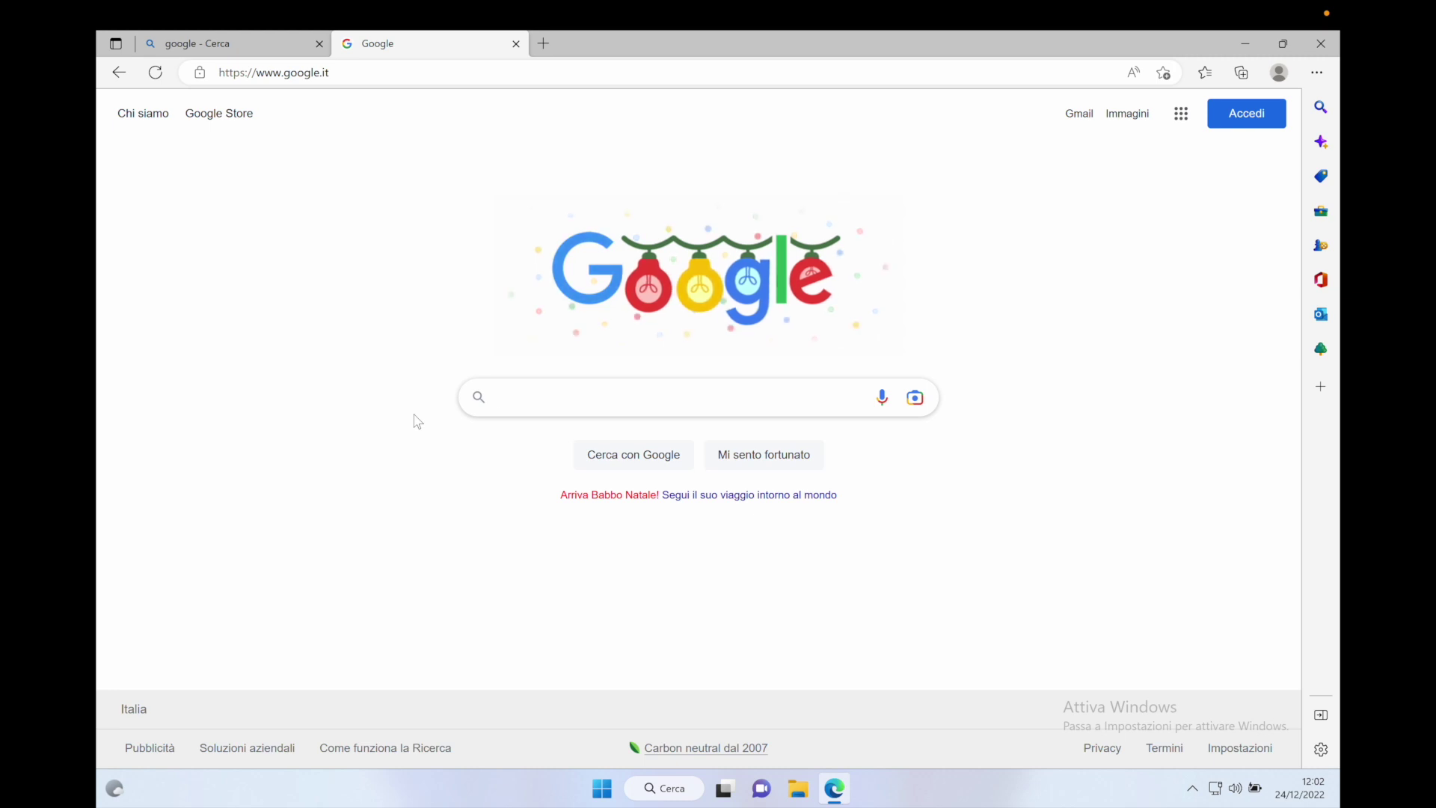
type("facebook")
key("Return")
scroll(612, 378, "down", 8)
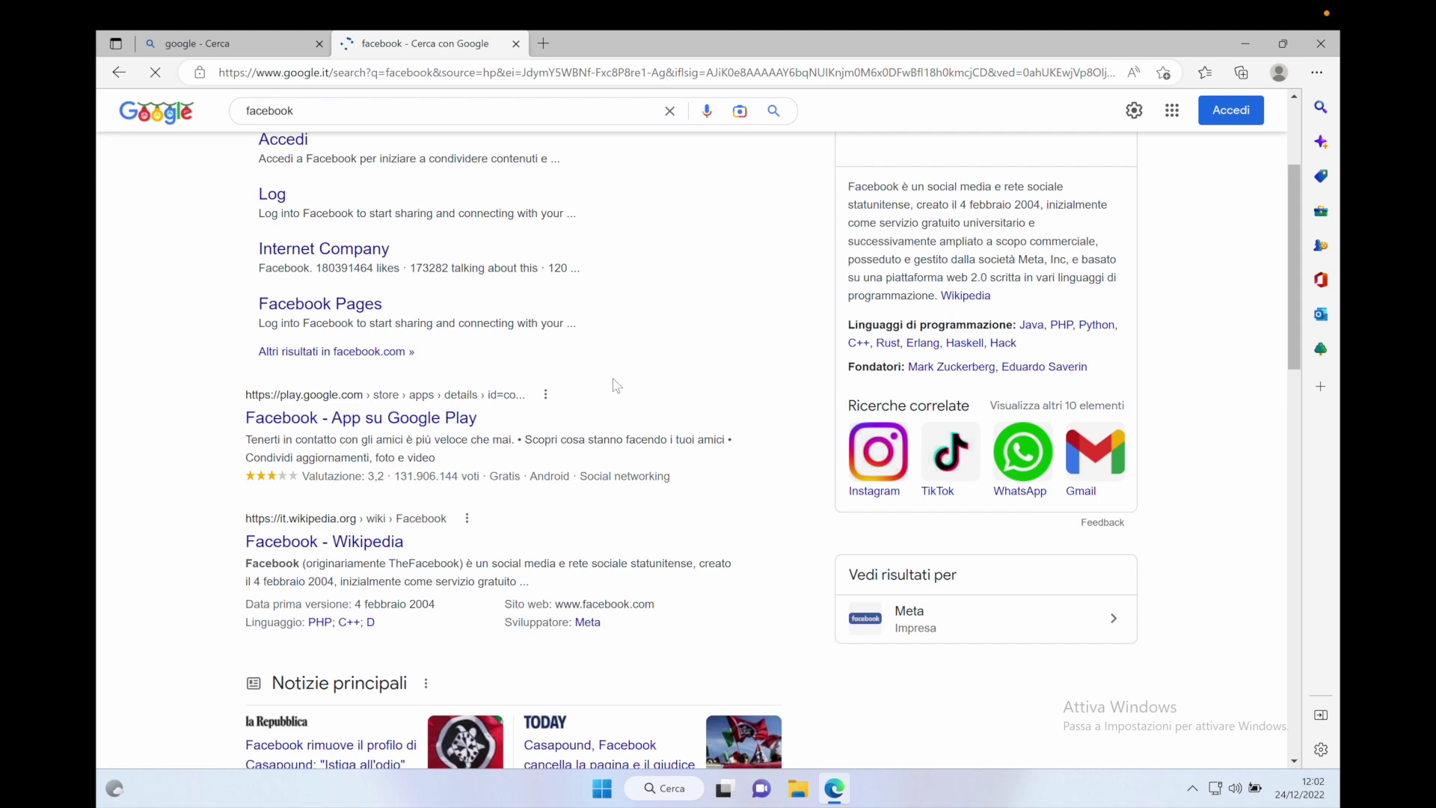
scroll(612, 385, "up", 3)
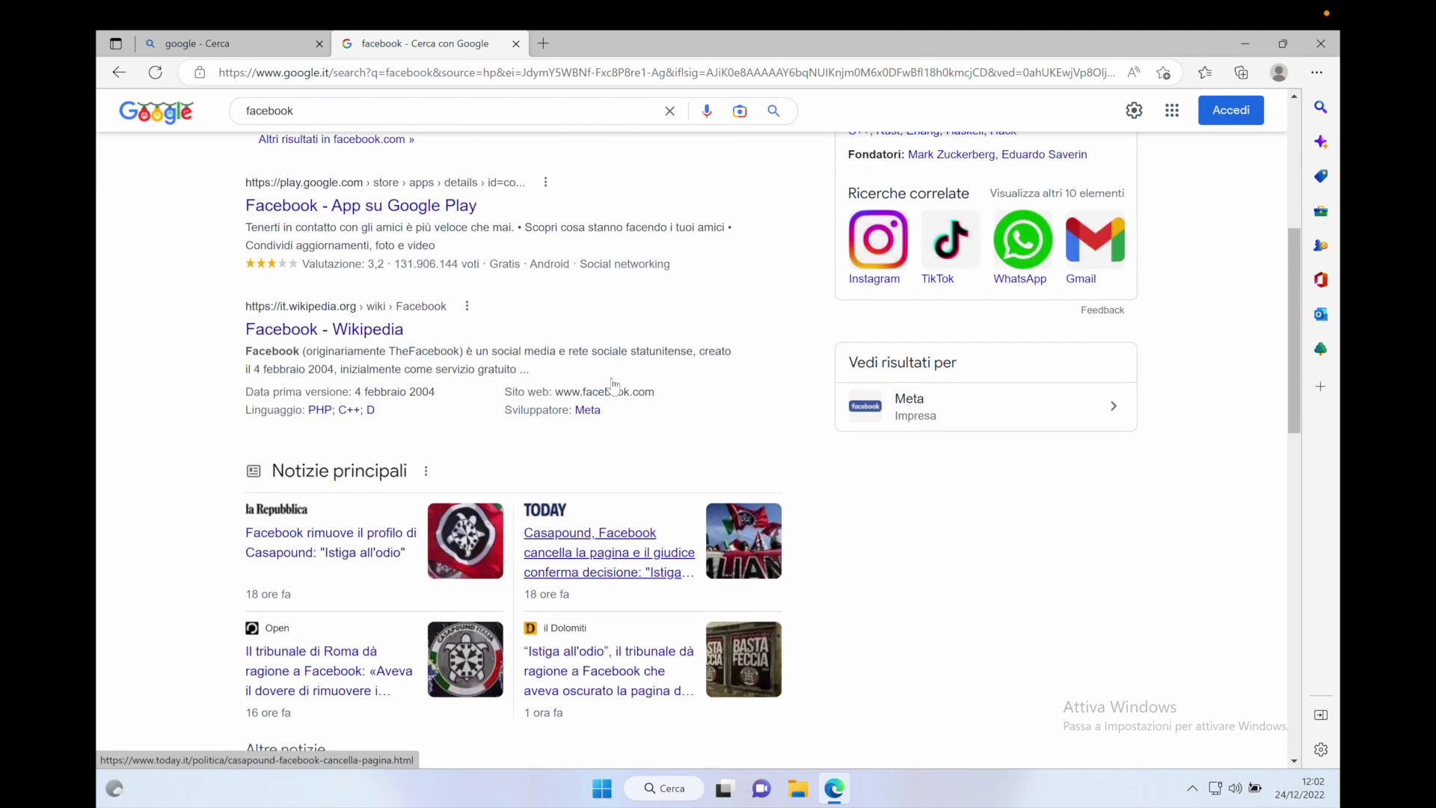
left_click(329, 342)
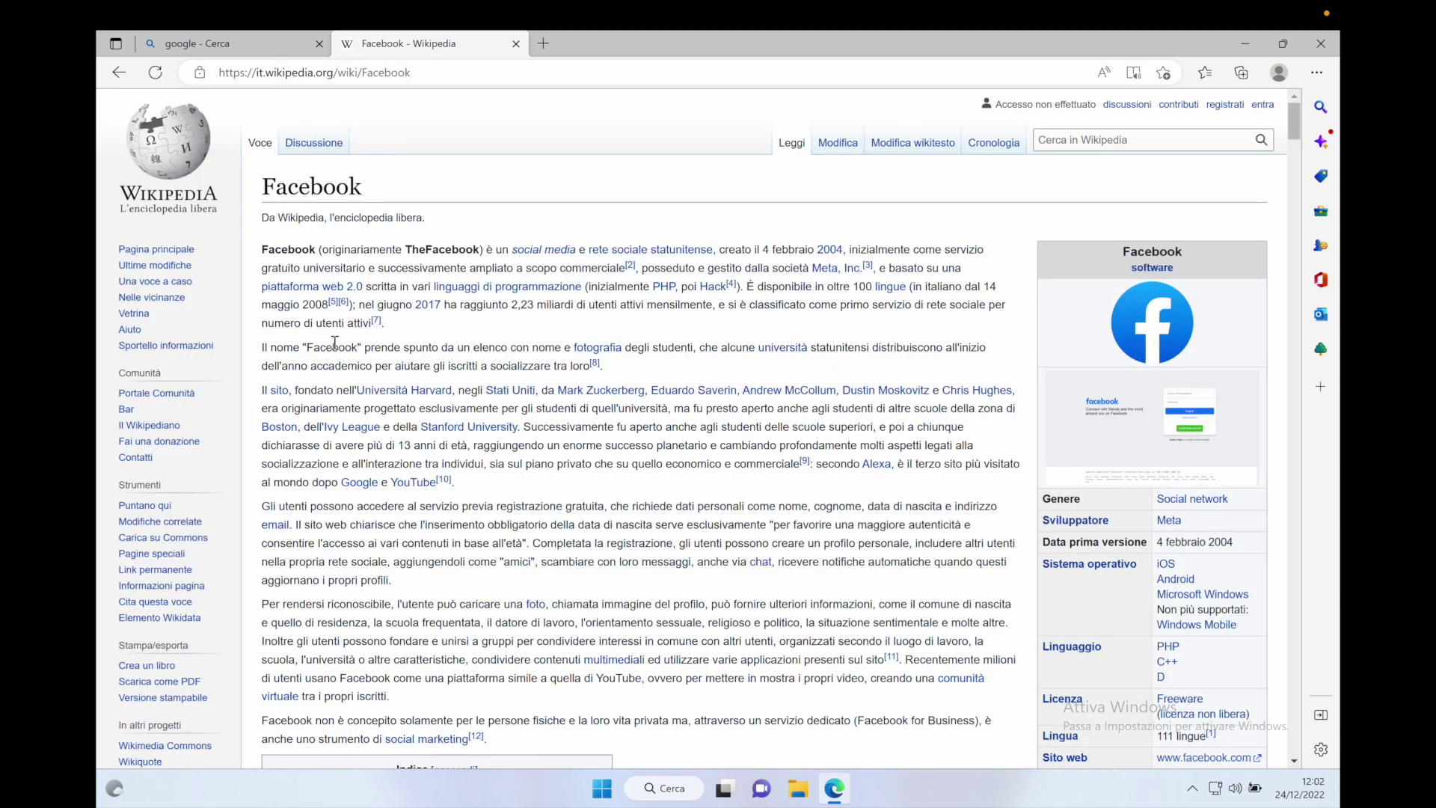
scroll(816, 446, "down", 20)
scroll(816, 445, "down", 20)
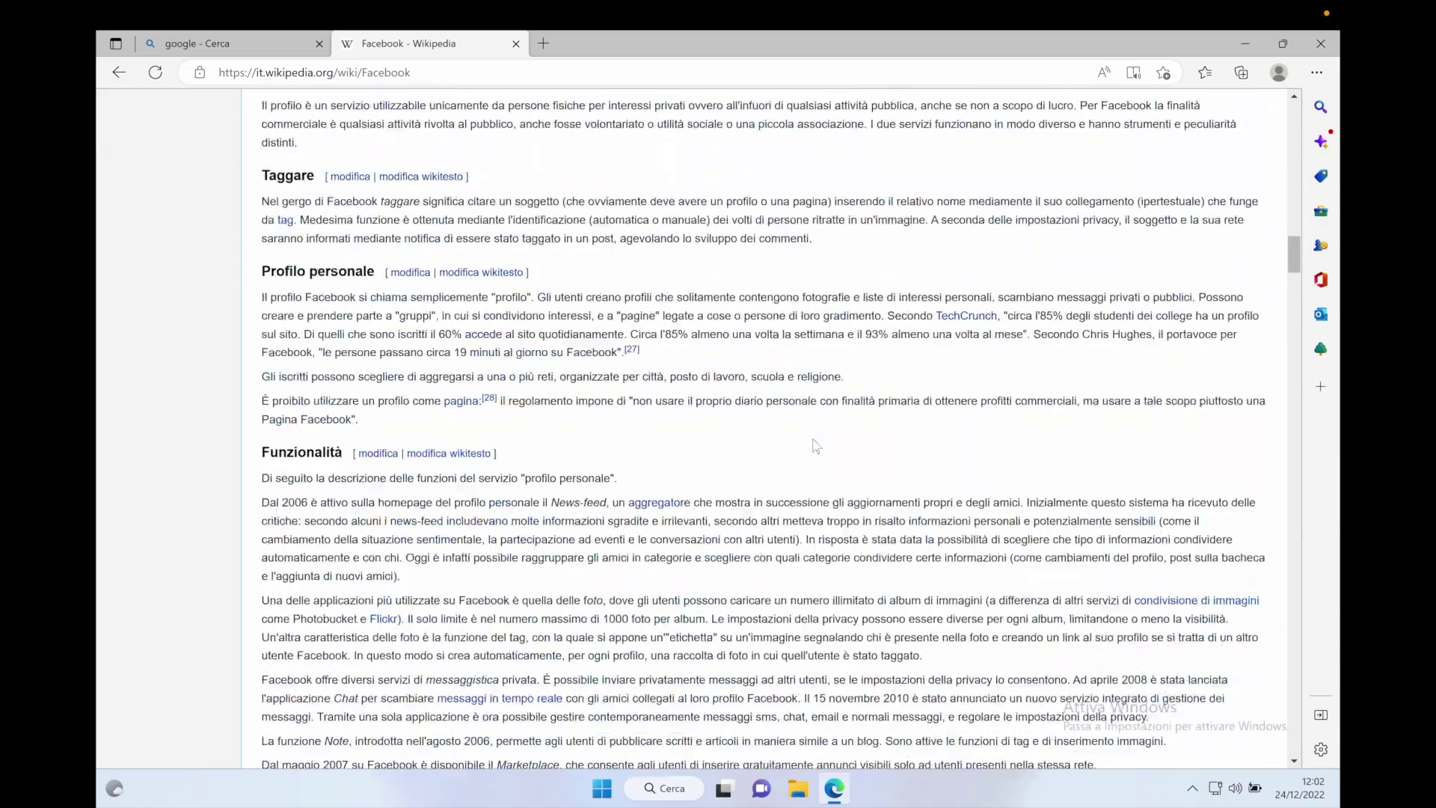
scroll(816, 446, "down", 1)
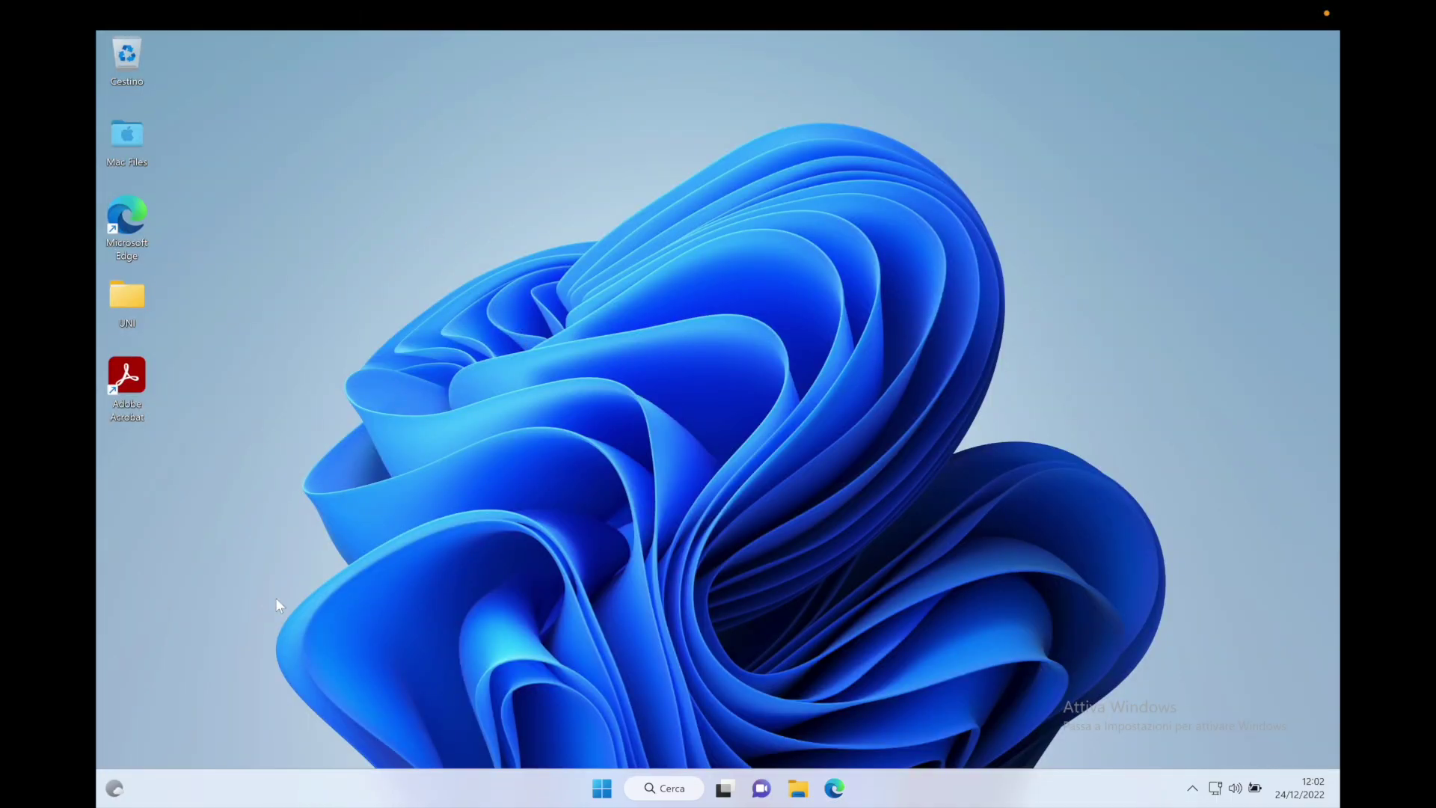
Quit Microsoft Teams from the hidden notification-area icons.
mouse_move(115, 791)
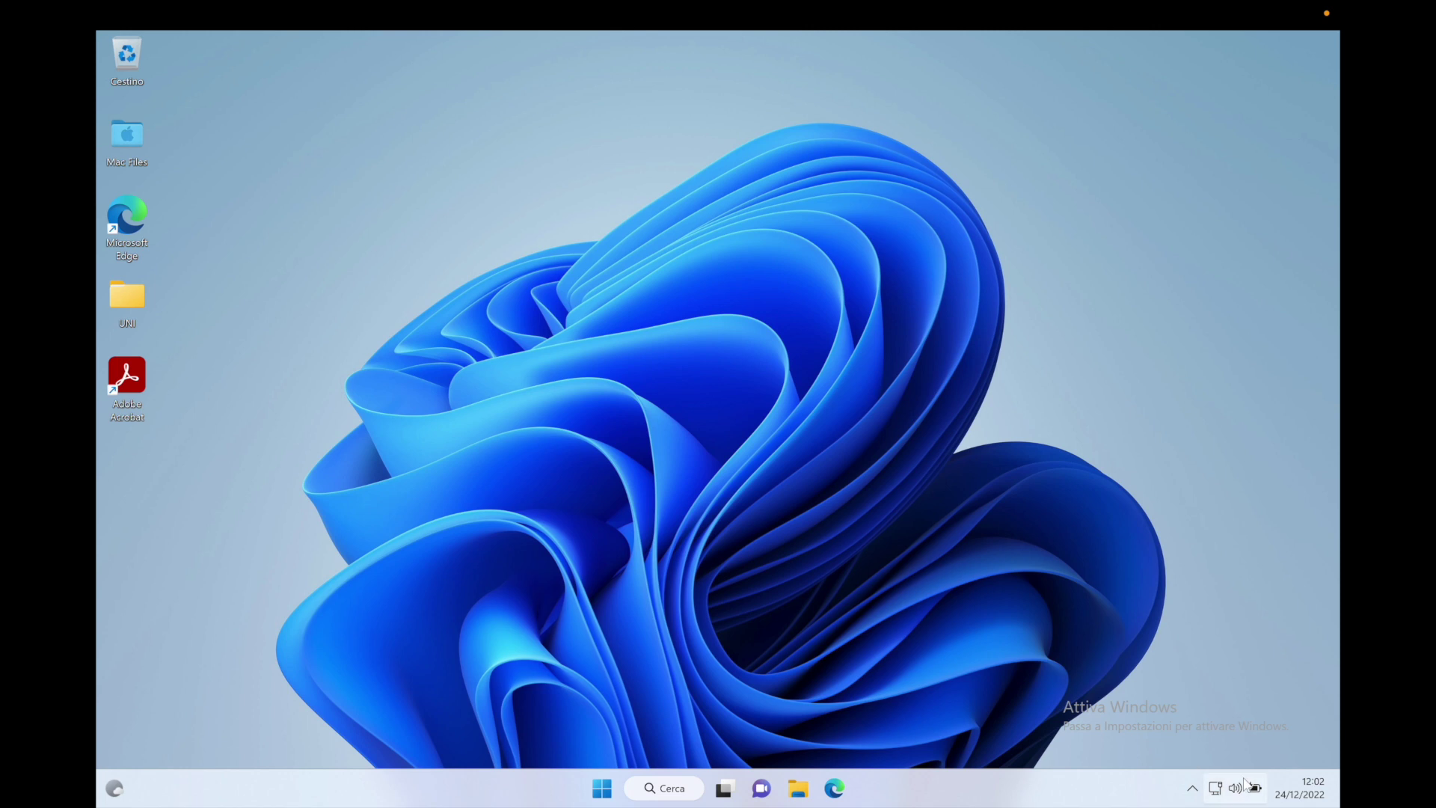
left_click(1192, 788)
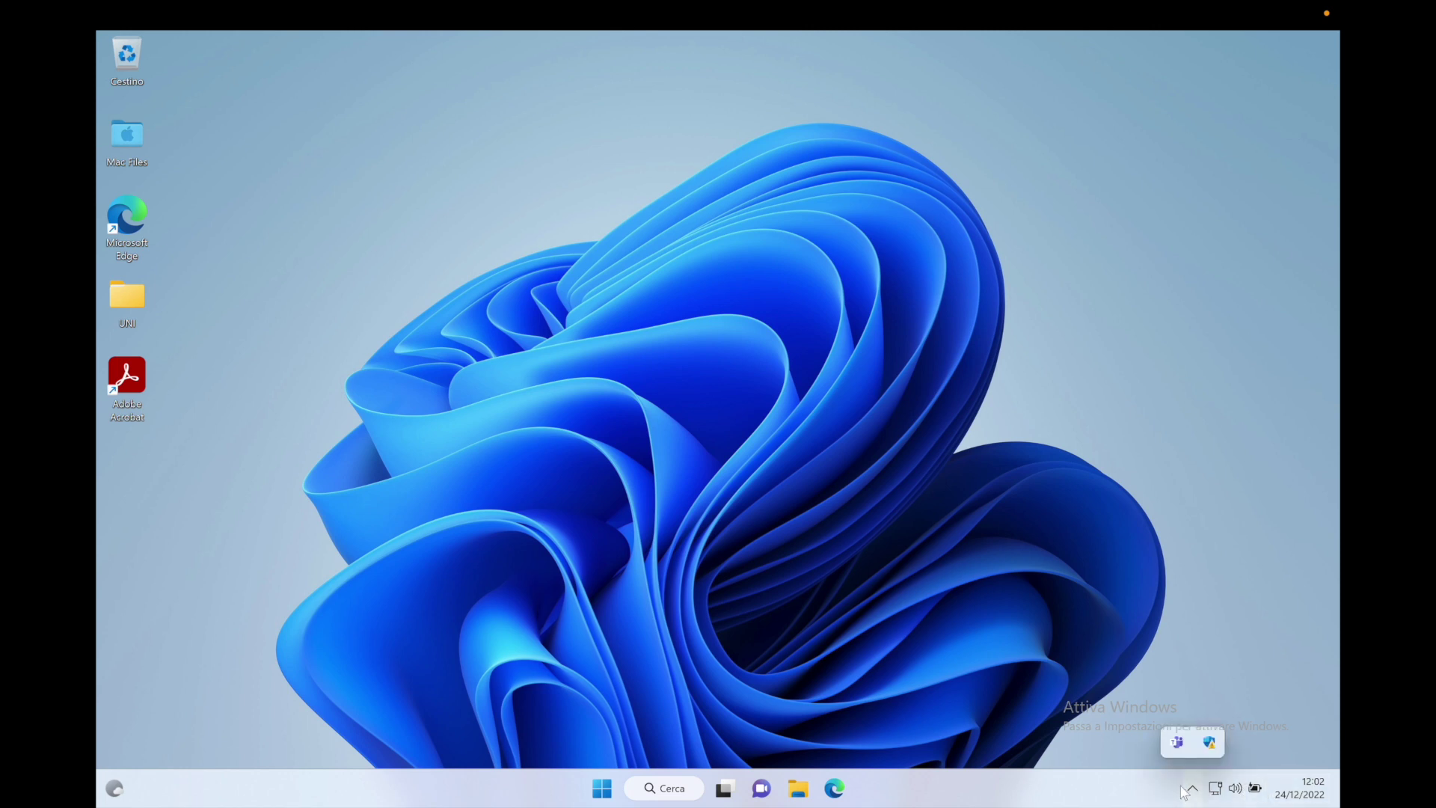
right_click(1189, 752)
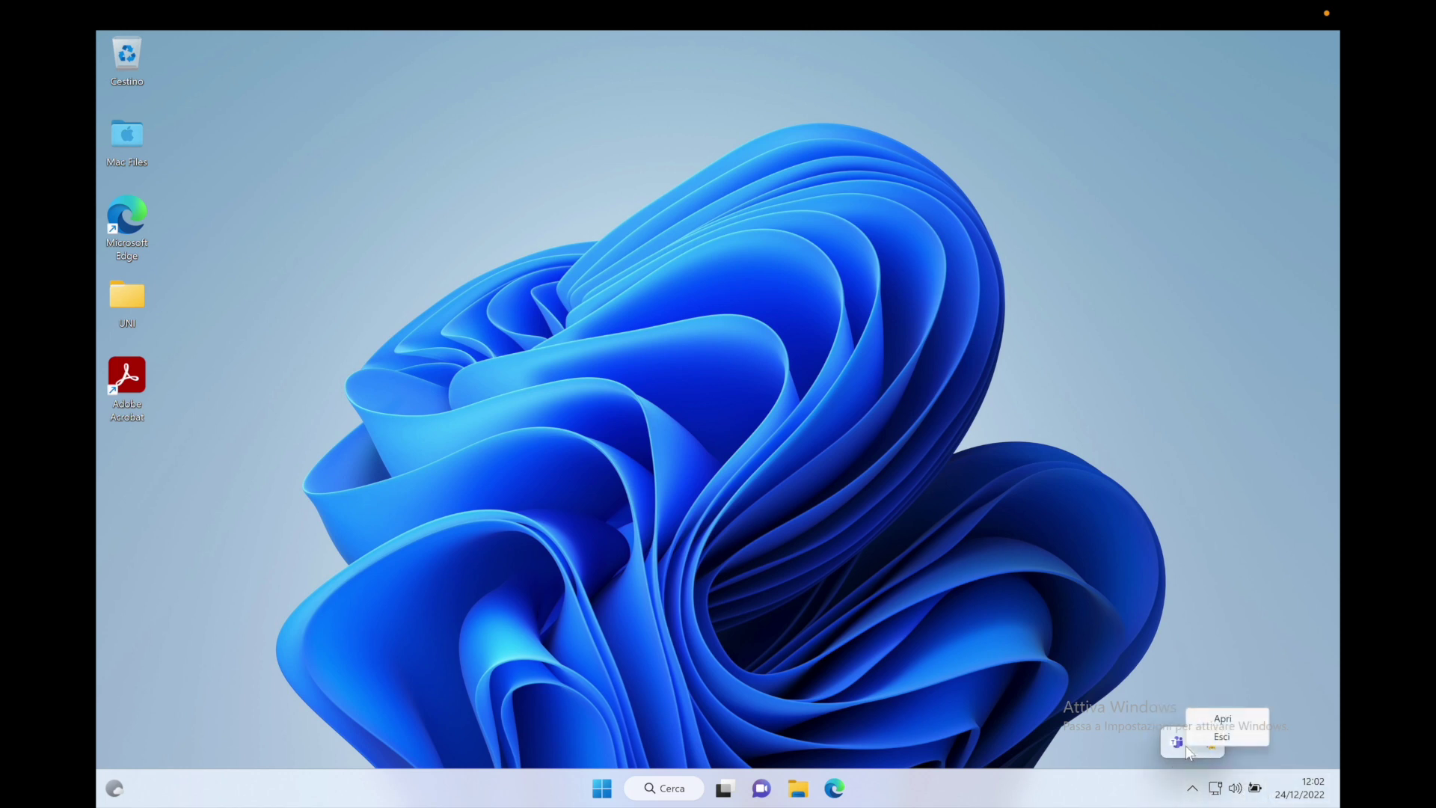
left_click(1226, 734)
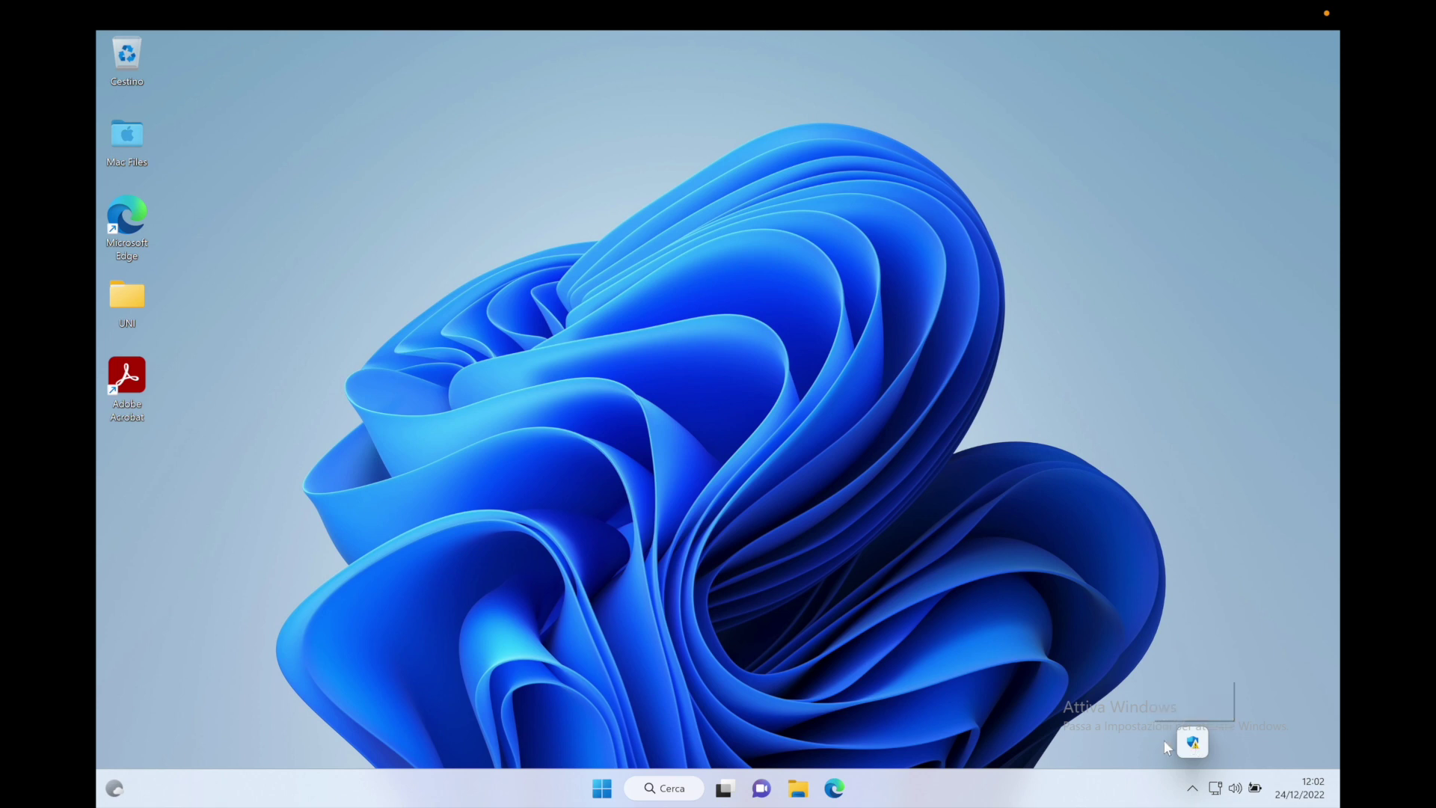
left_click(661, 688)
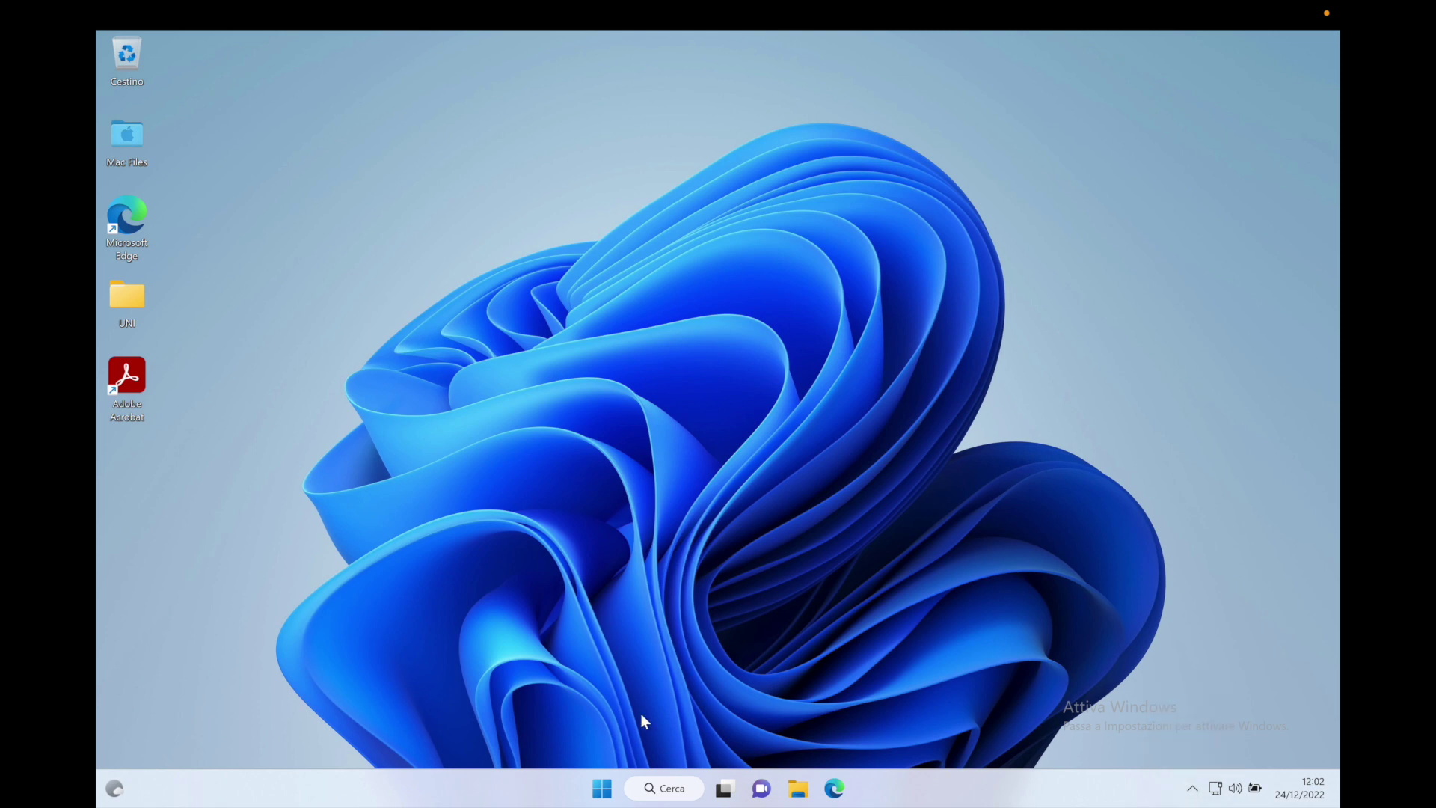
Open the Microsoft Store library, look through the available app updates and fetch the latest updates.
left_click(602, 790)
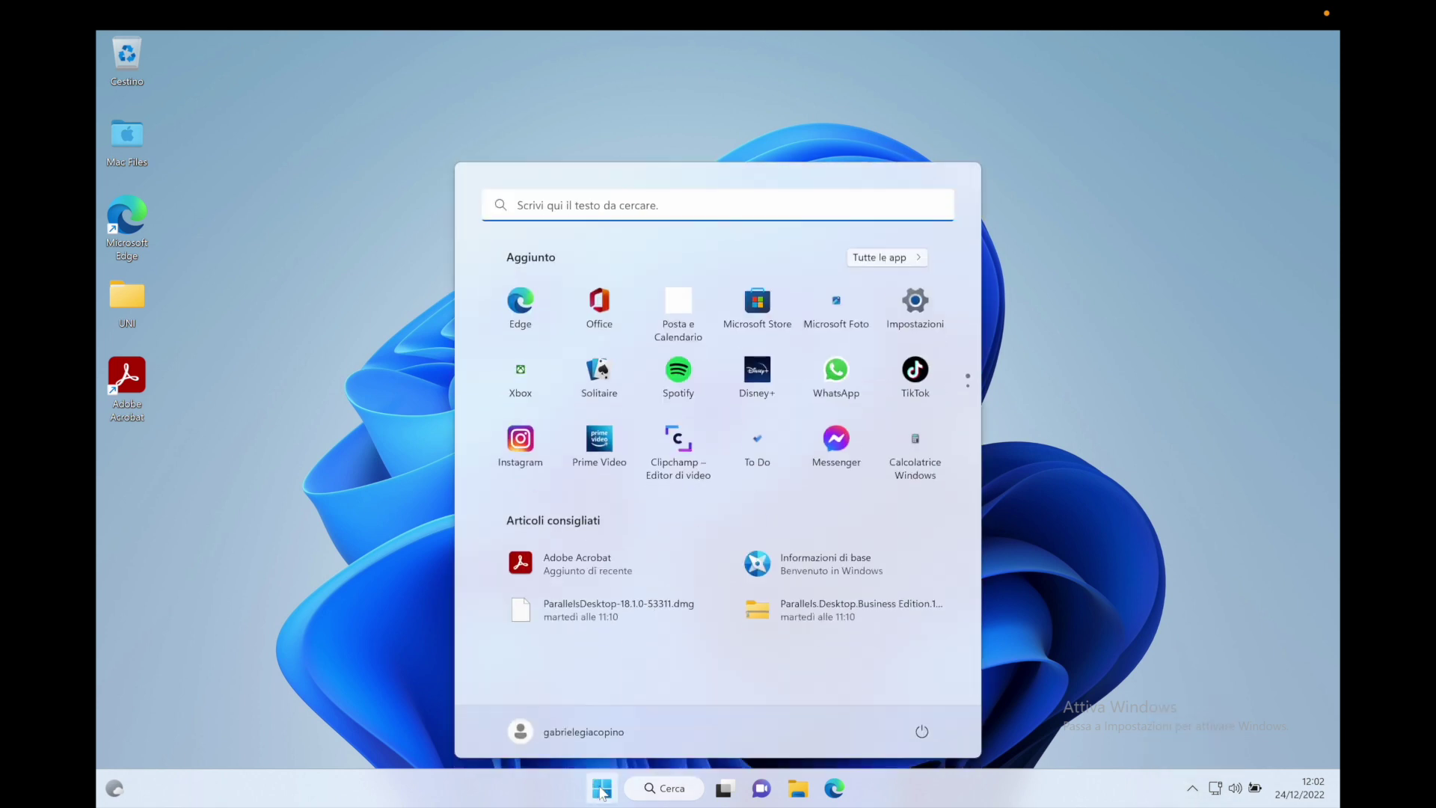
left_click(755, 312)
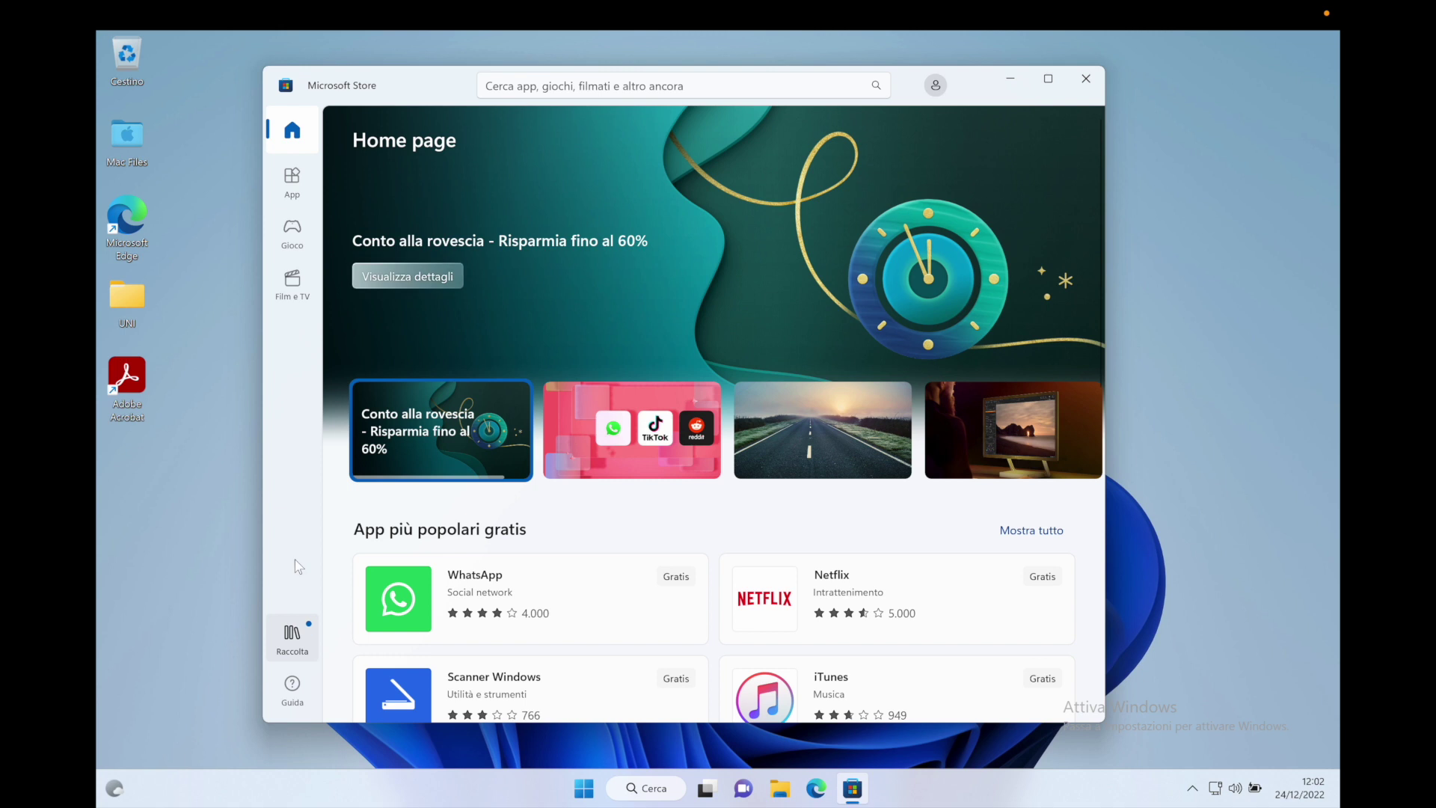
left_click(303, 636)
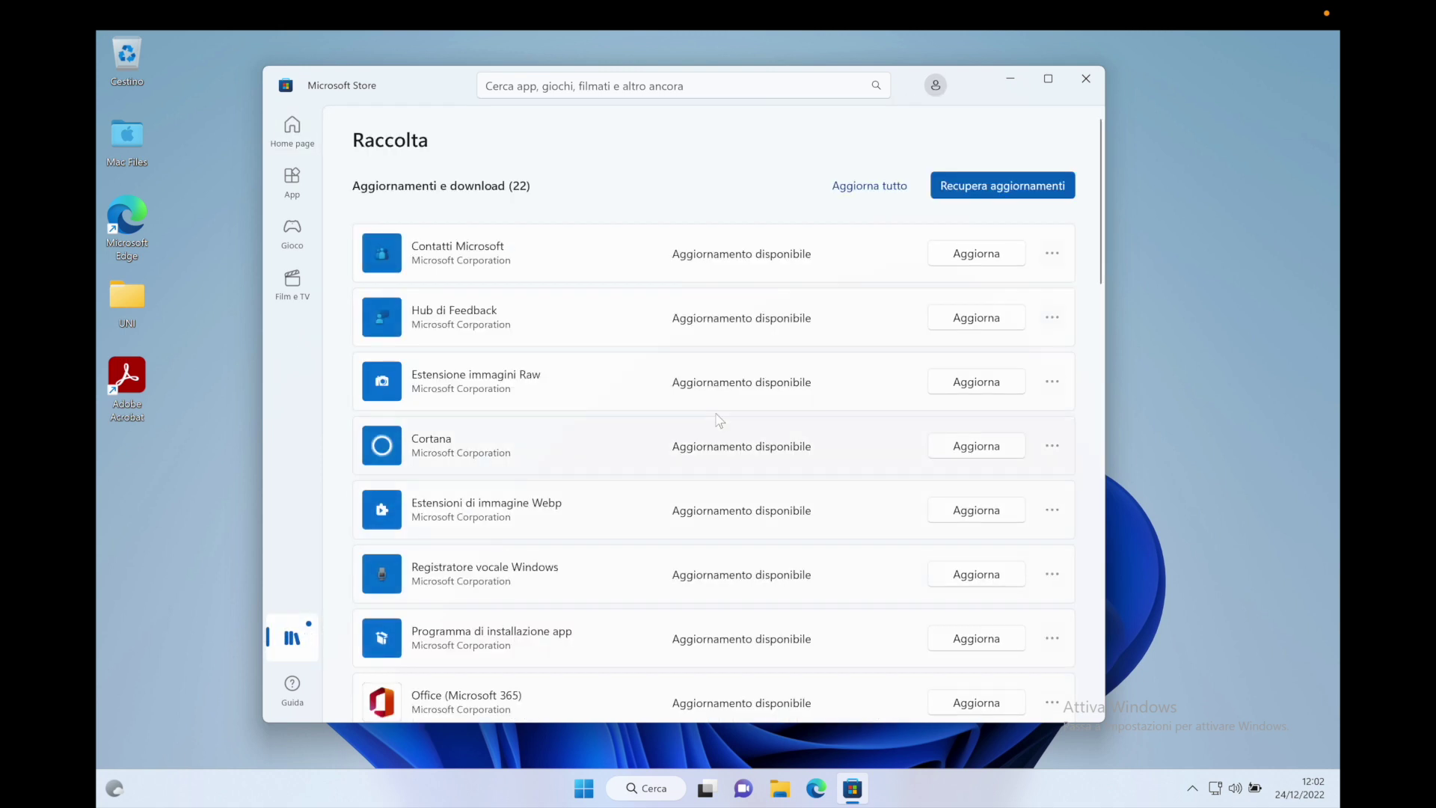
scroll(721, 413, "down", 15)
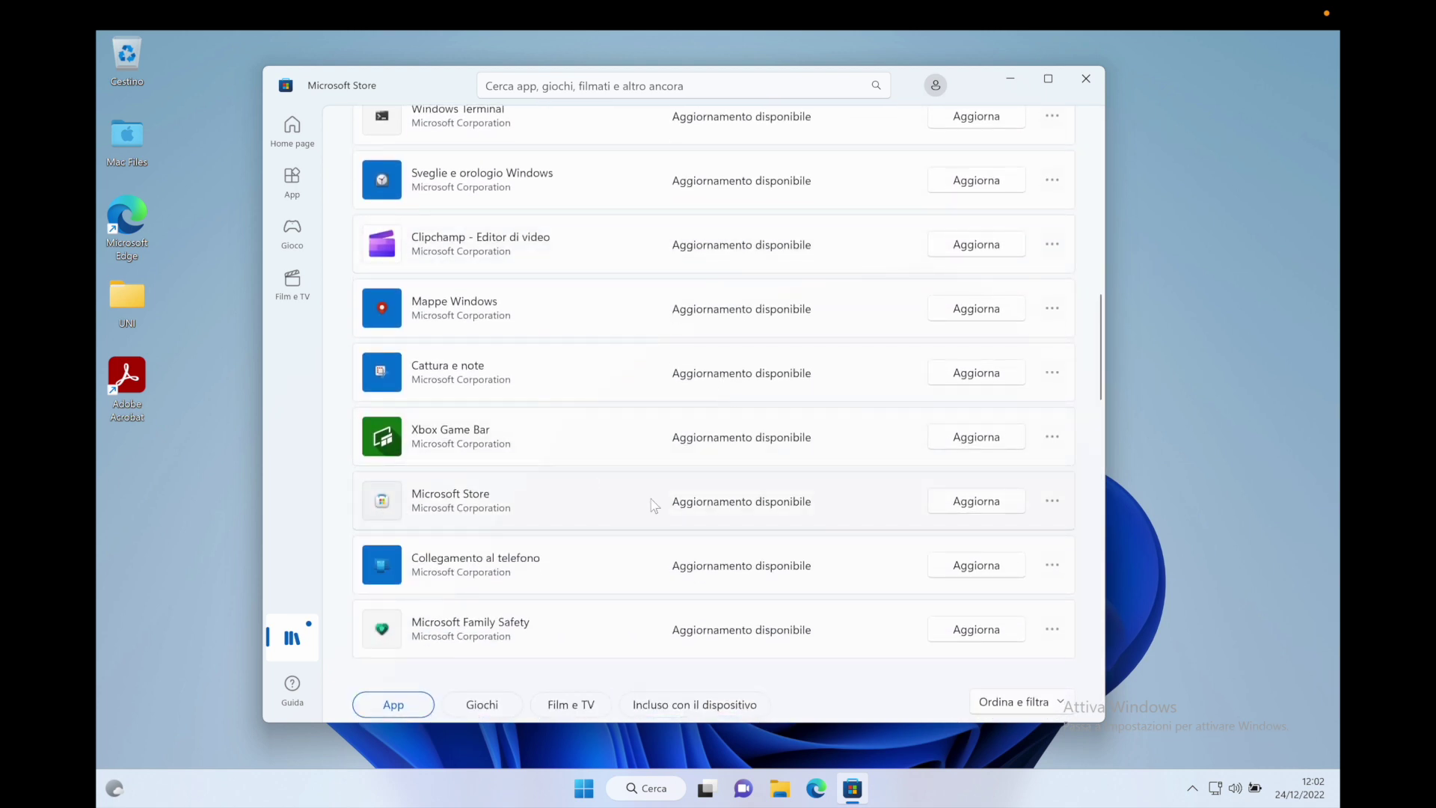
scroll(939, 497, "up", 10)
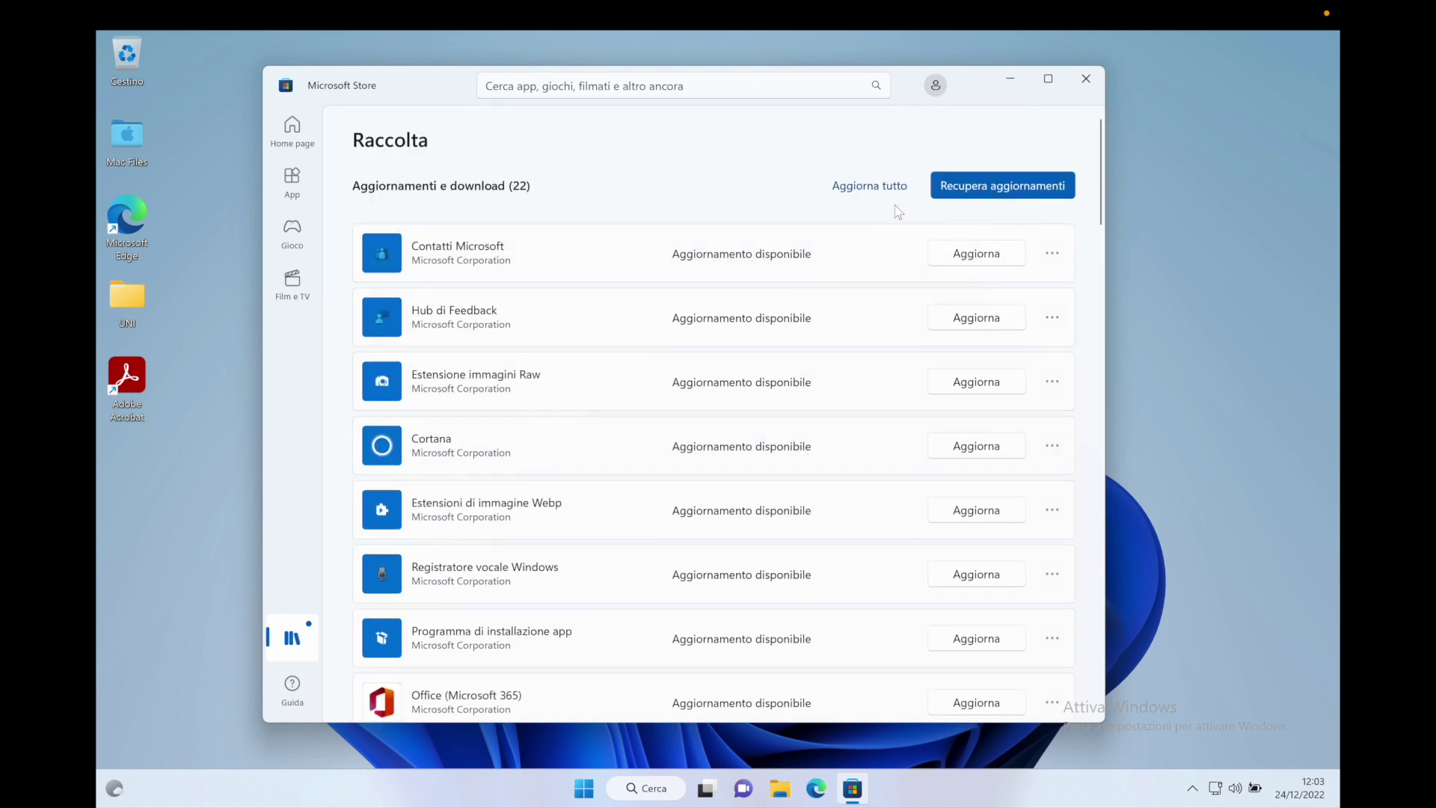
left_click(989, 182)
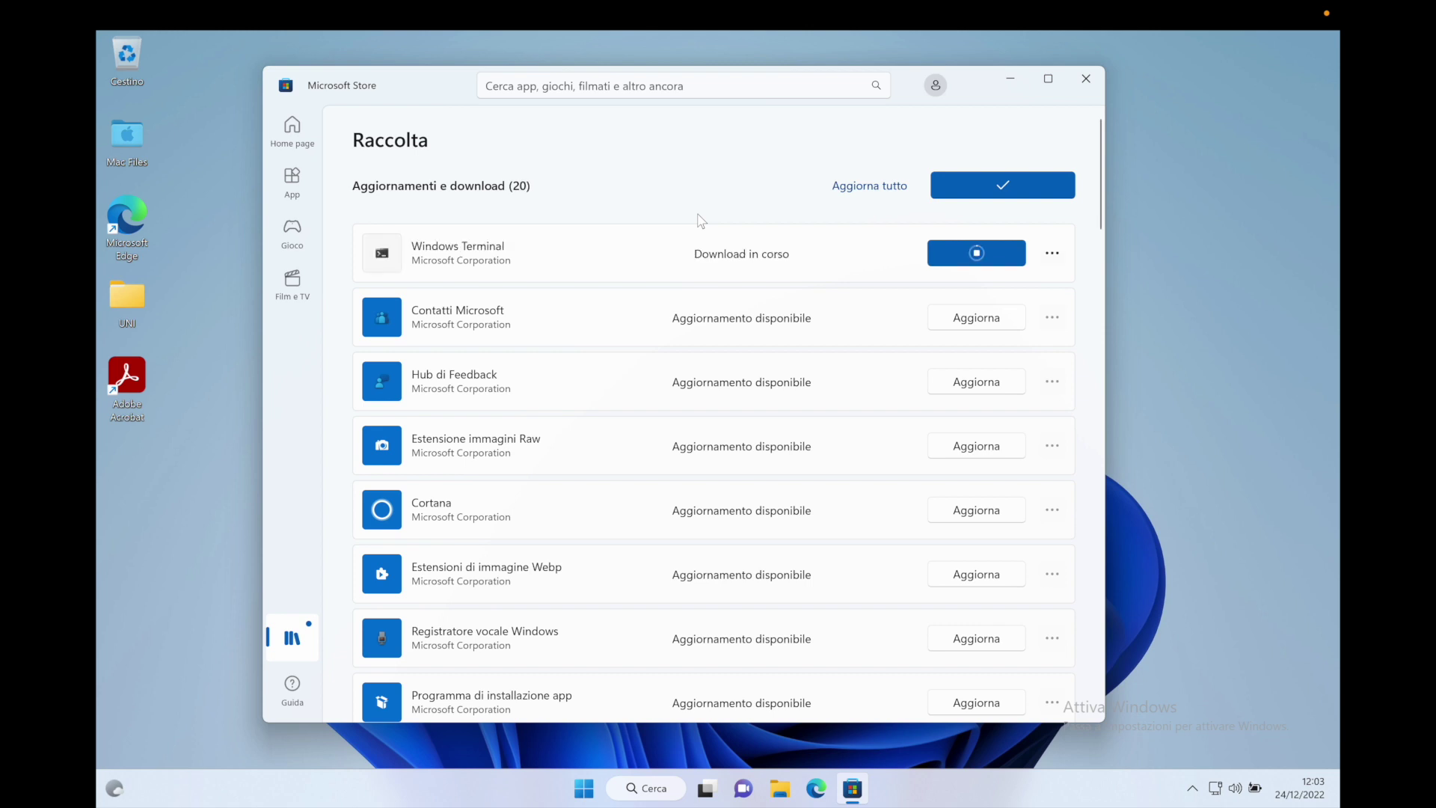
Minimize Microsoft Store and open File Explorer.
left_click(1017, 77)
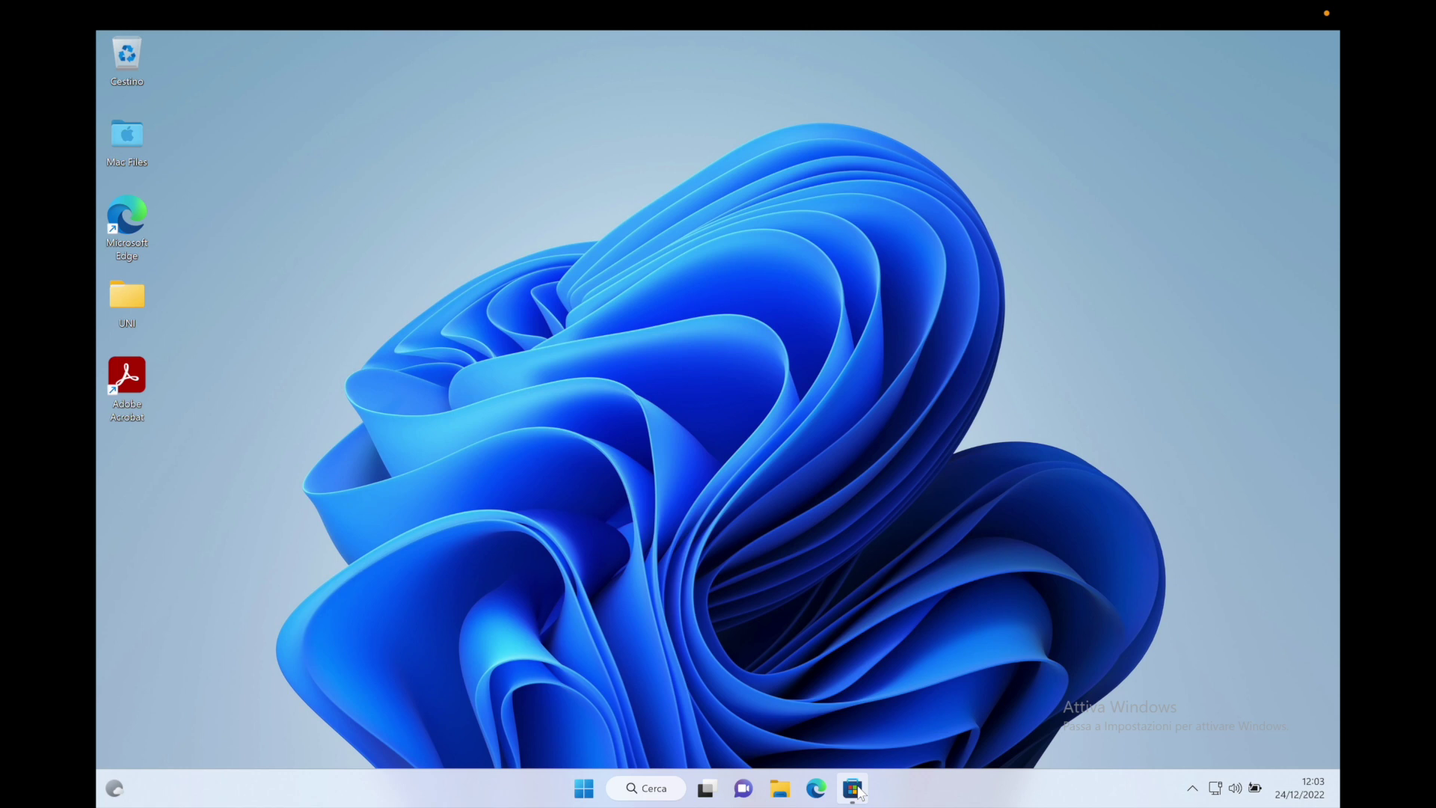
left_click(778, 792)
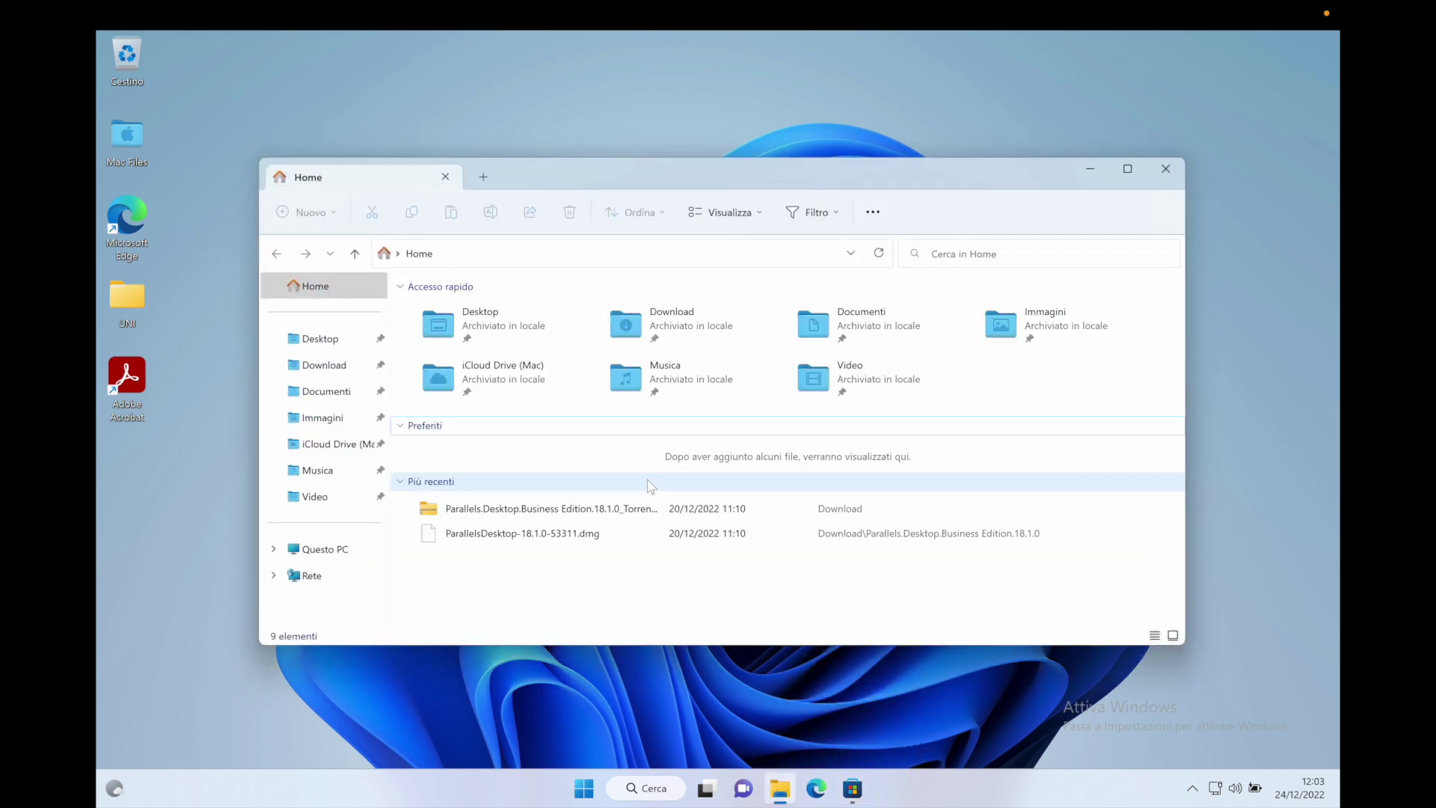
Look through the Documenti, Download and Immagini folders and close File Explorer.
left_click(313, 393)
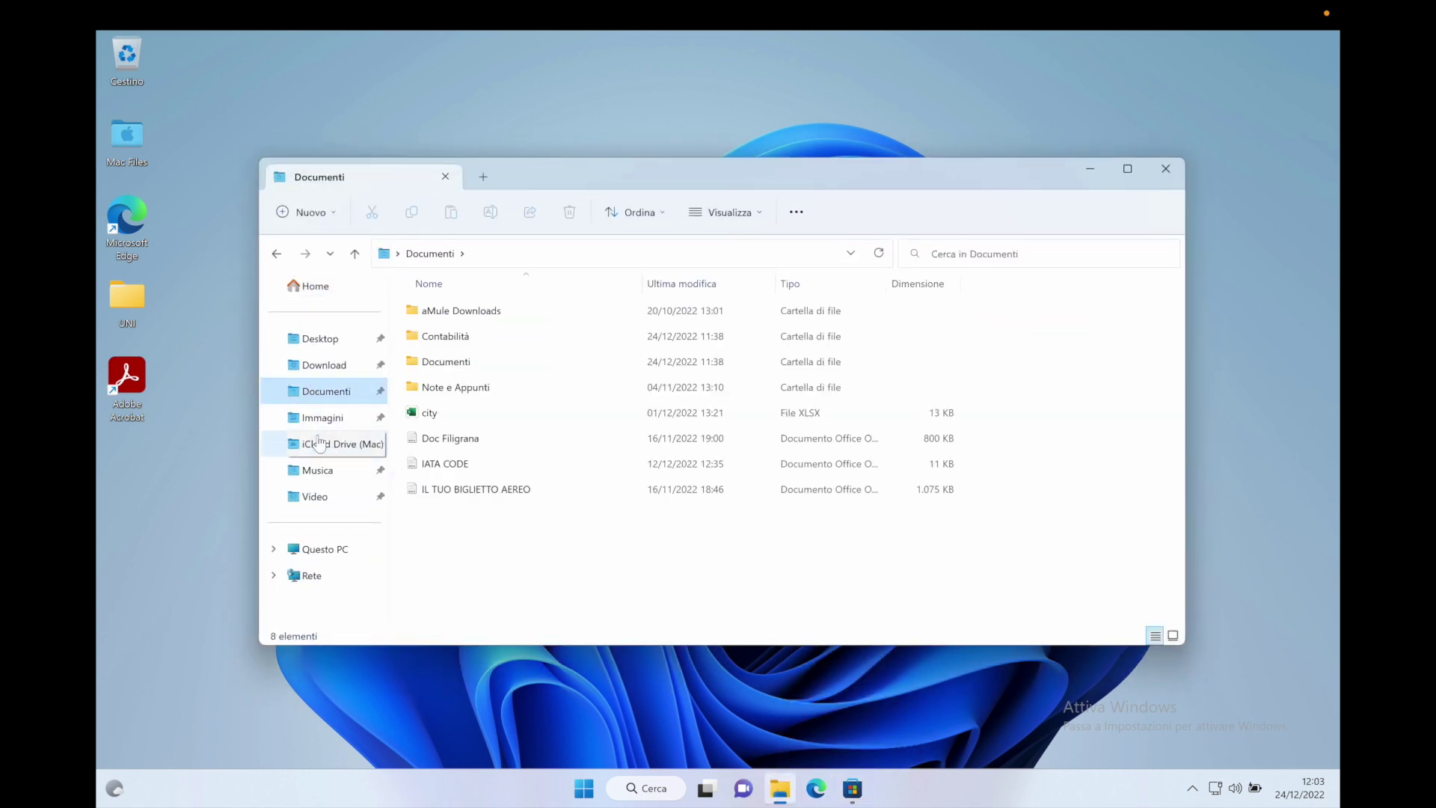
left_click(321, 366)
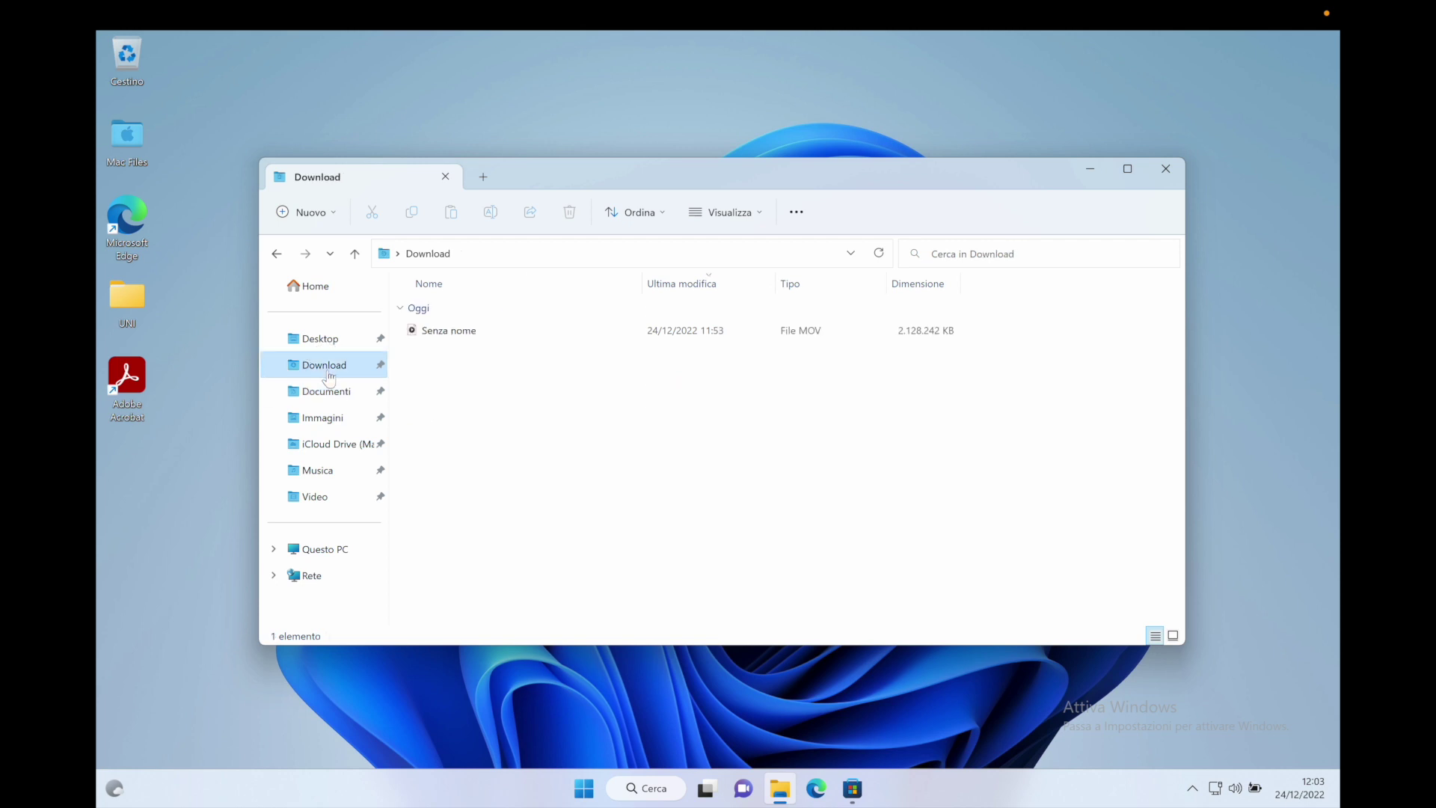
left_click(323, 430)
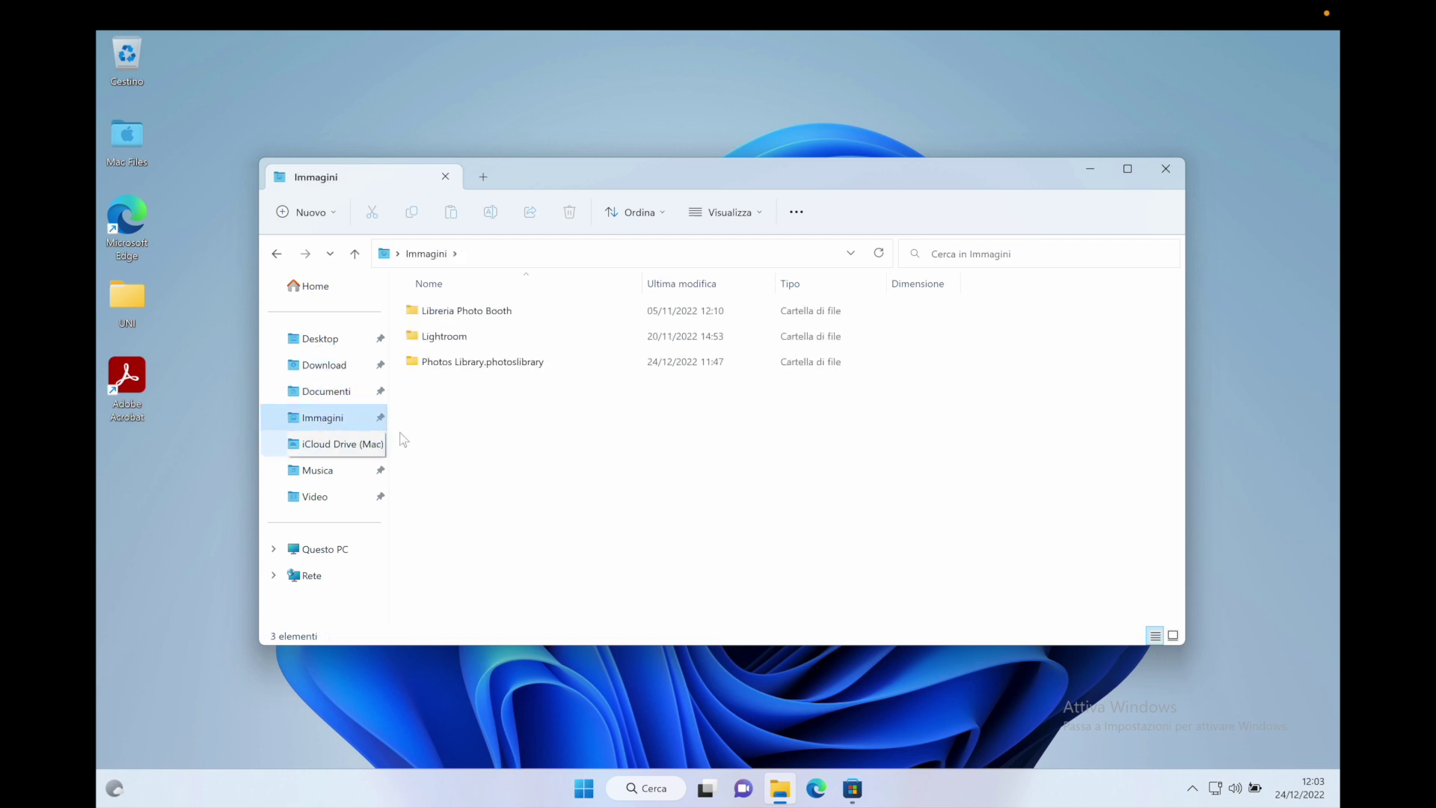
left_click(1167, 167)
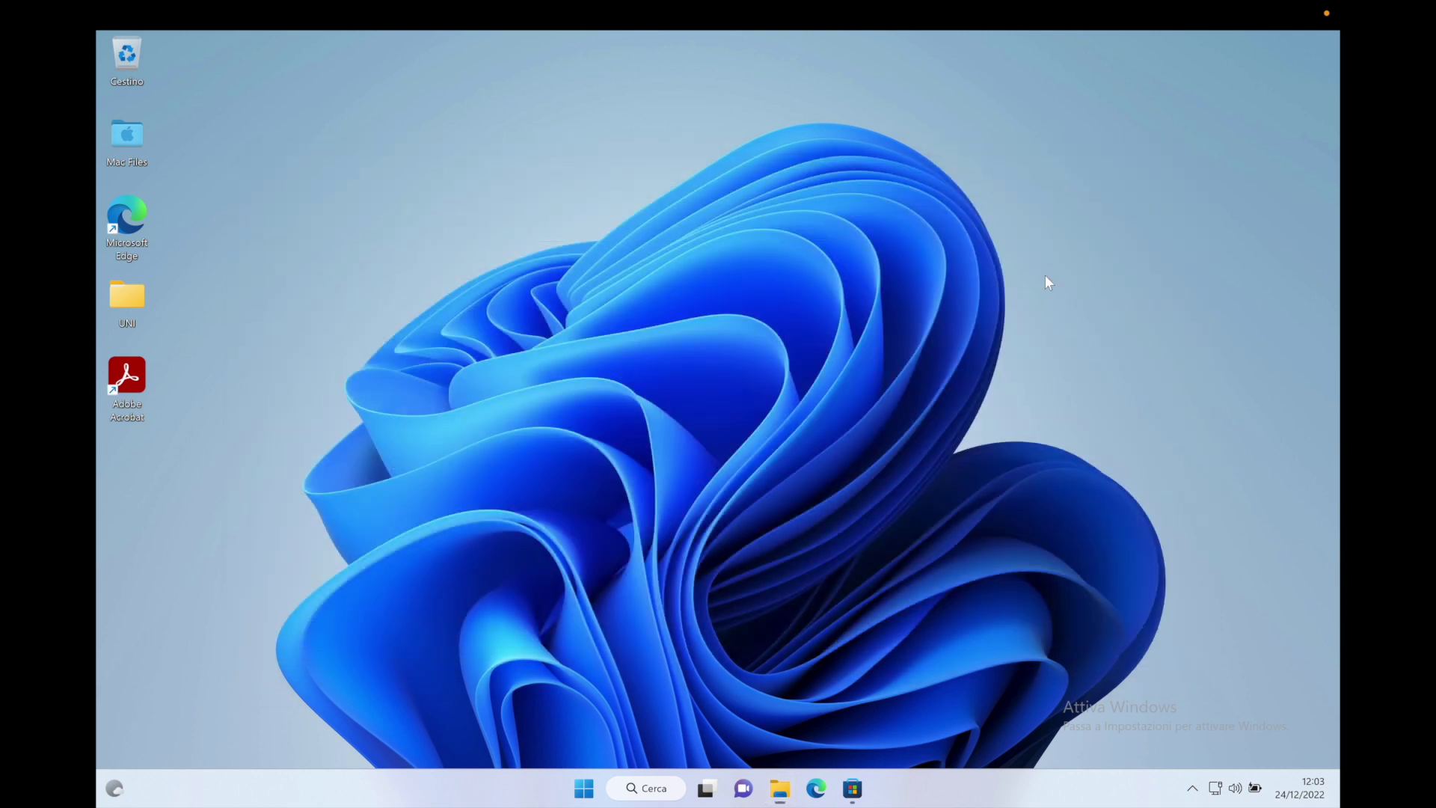
Open the desktop personalization settings, try the spotlight picture theme, switch to the Windows (scuro) theme and move the settings window toward the screen centre.
right_click(954, 302)
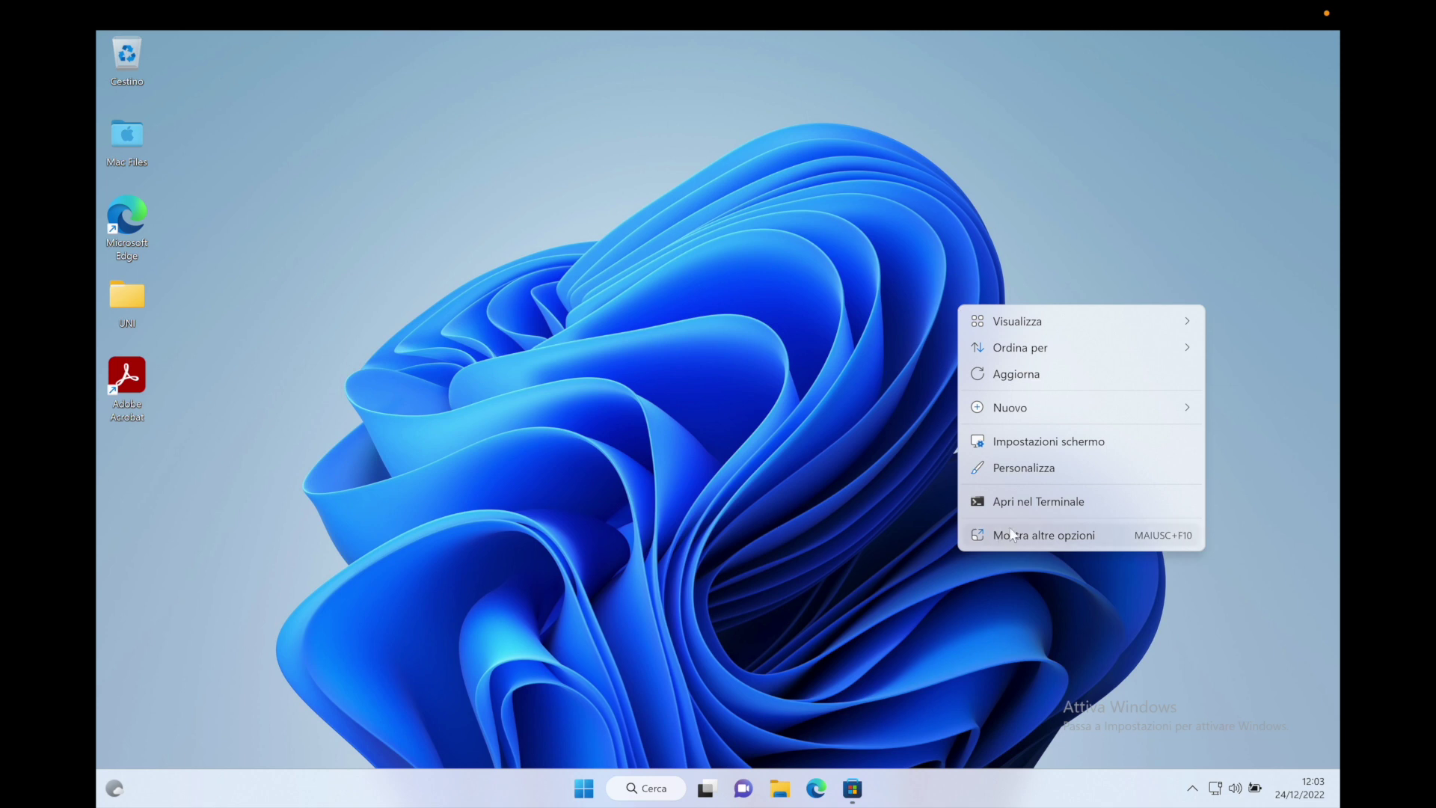
left_click(1061, 470)
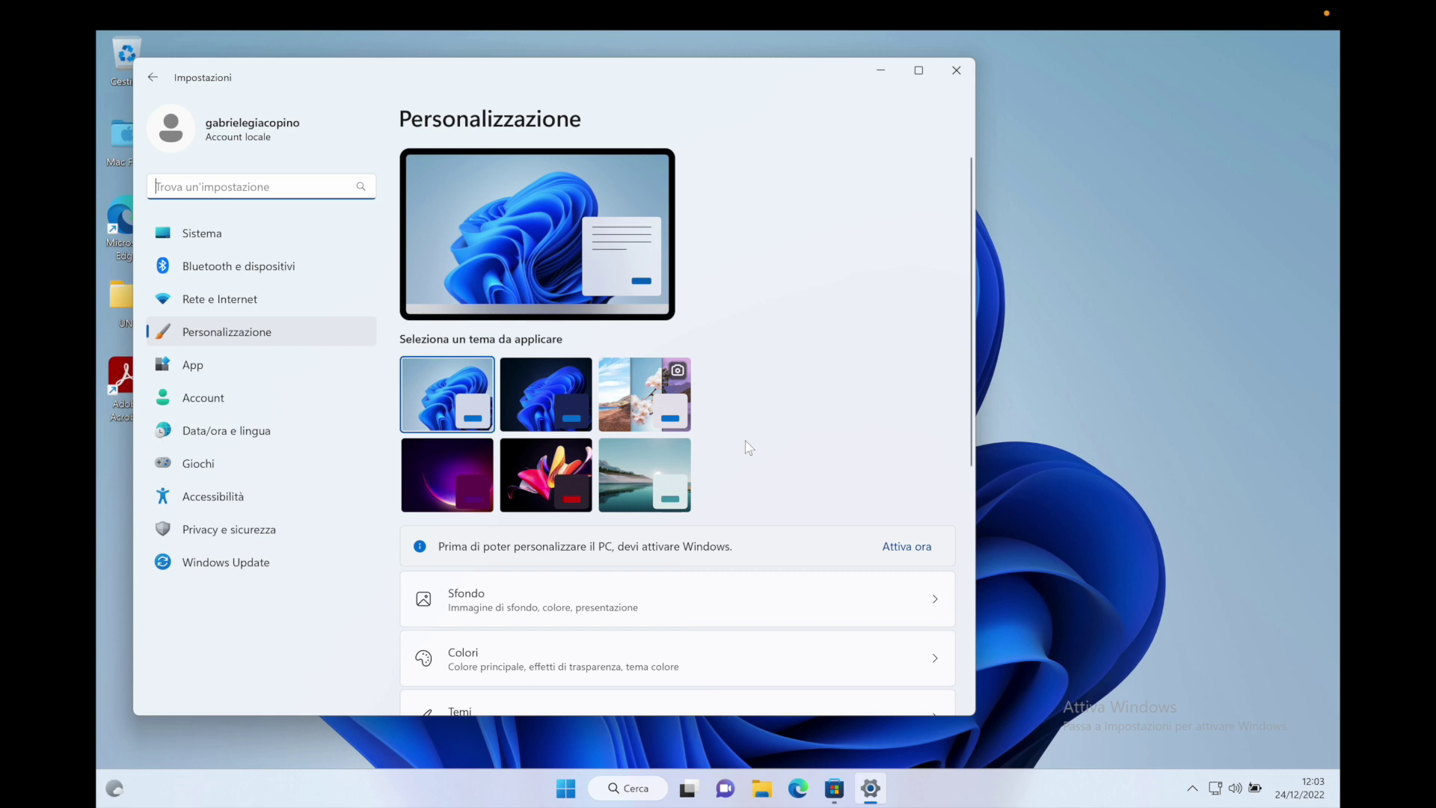
left_click(615, 410)
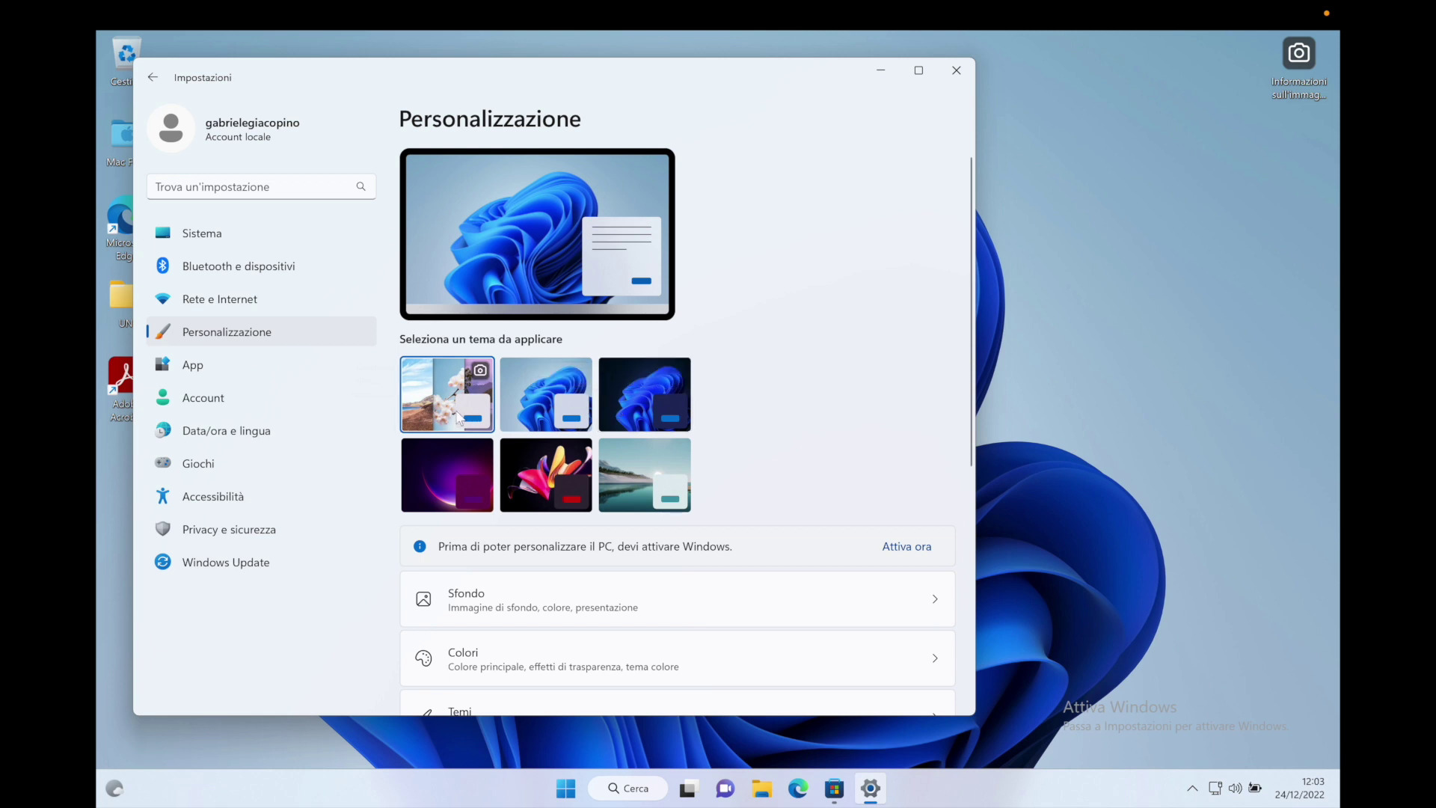
scroll(447, 417, "down", 1)
left_click(546, 388)
left_click(620, 379)
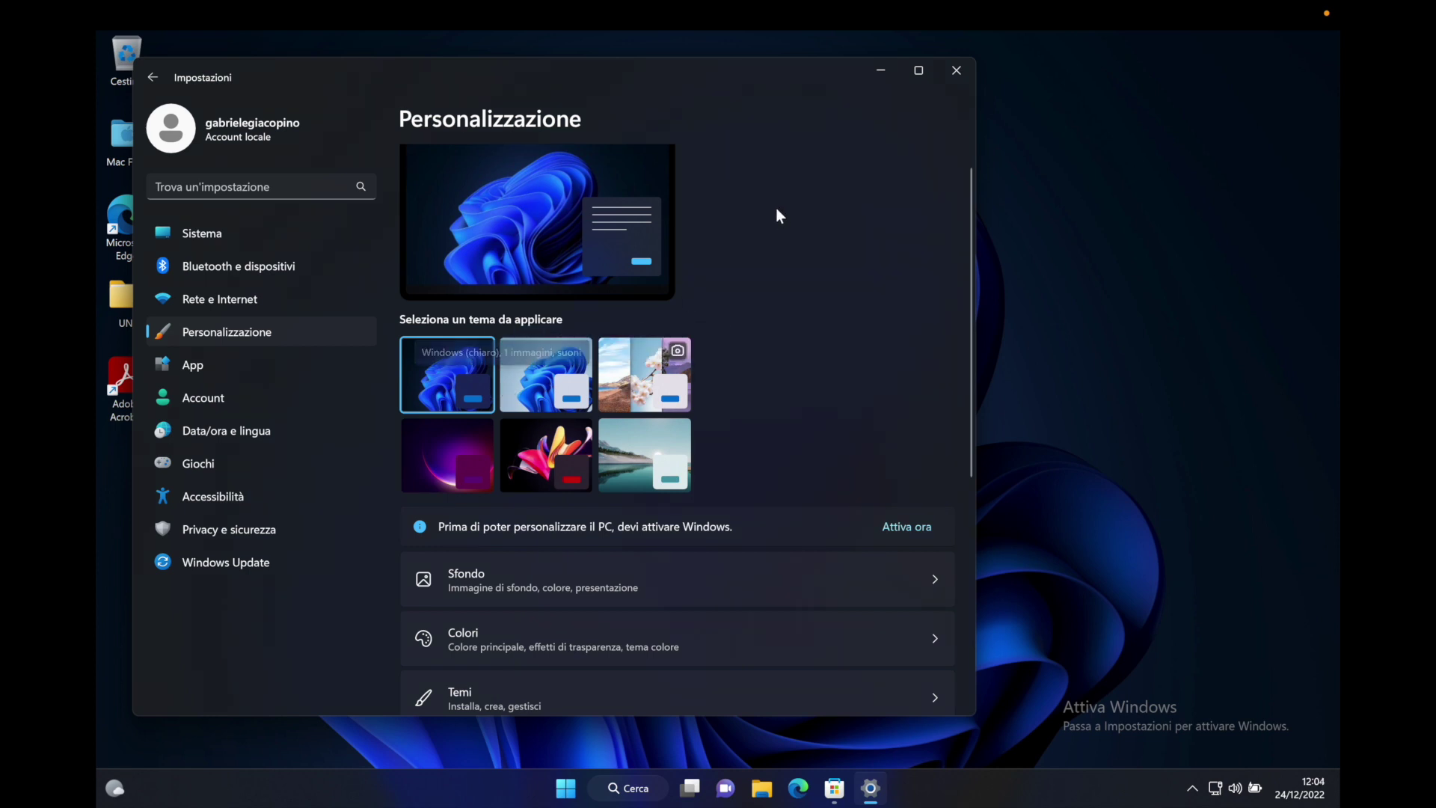
left_click_drag(676, 81, 780, 122)
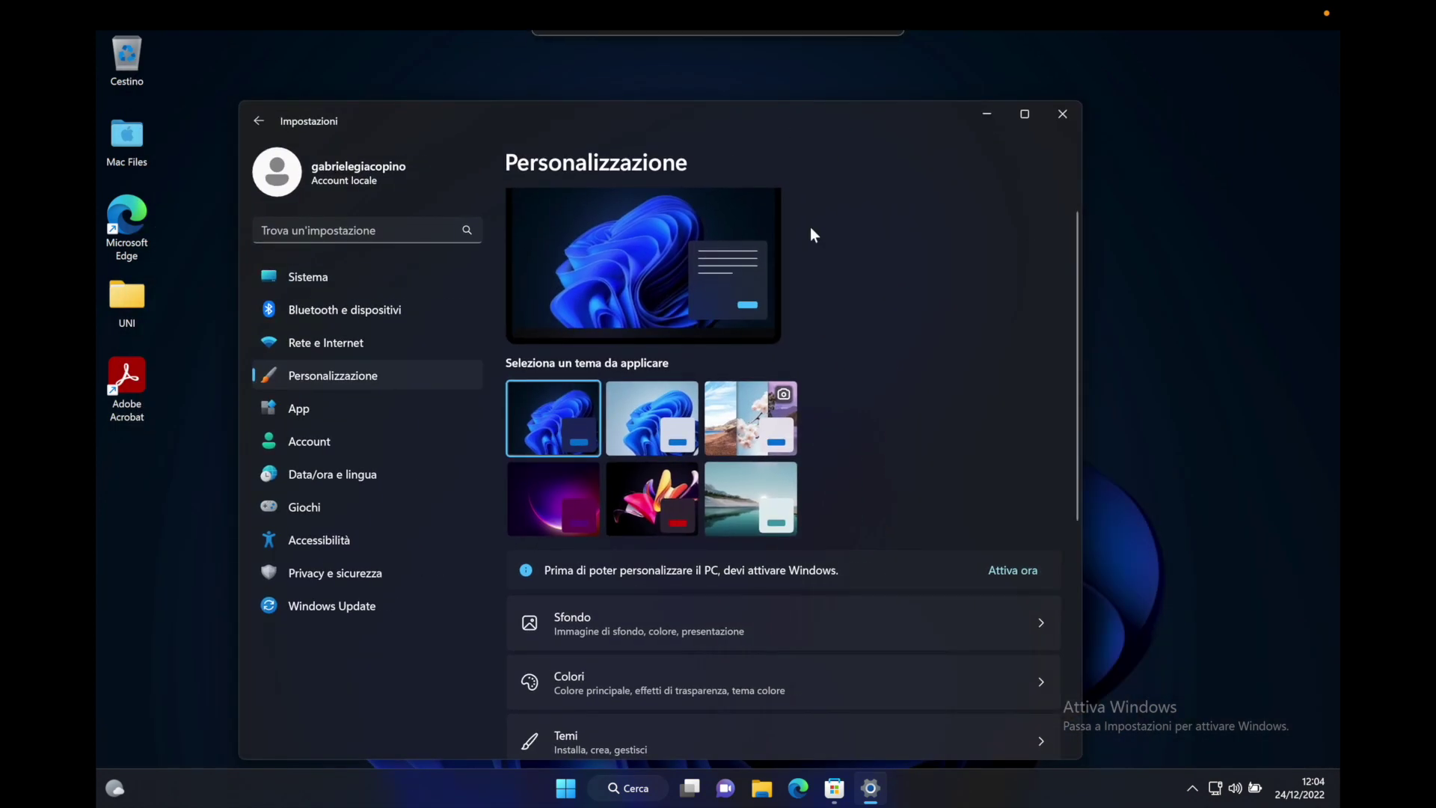
Try the Windows (chiaro) theme and the spotlight theme, open the background image's information page and close it.
left_click(650, 411)
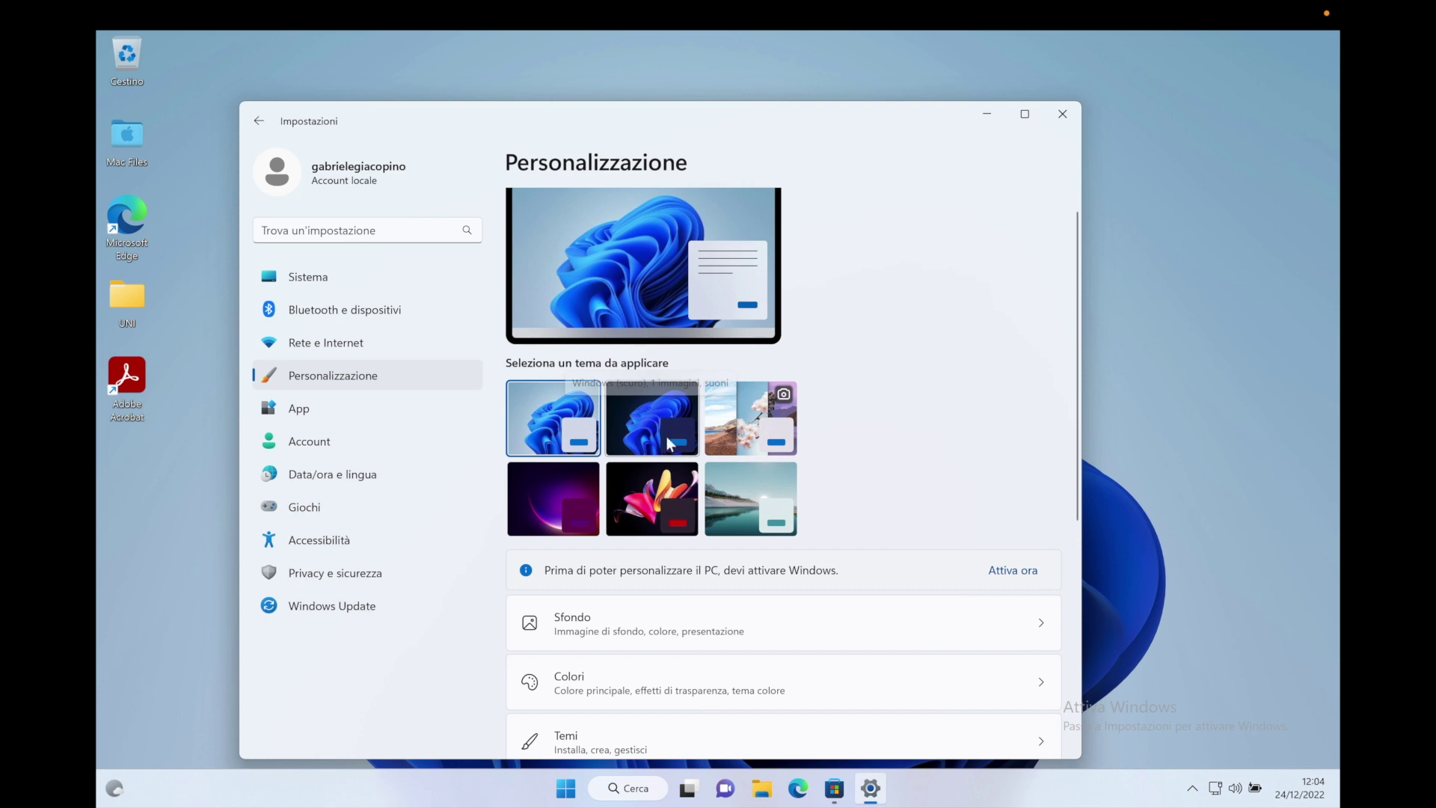
left_click(752, 432)
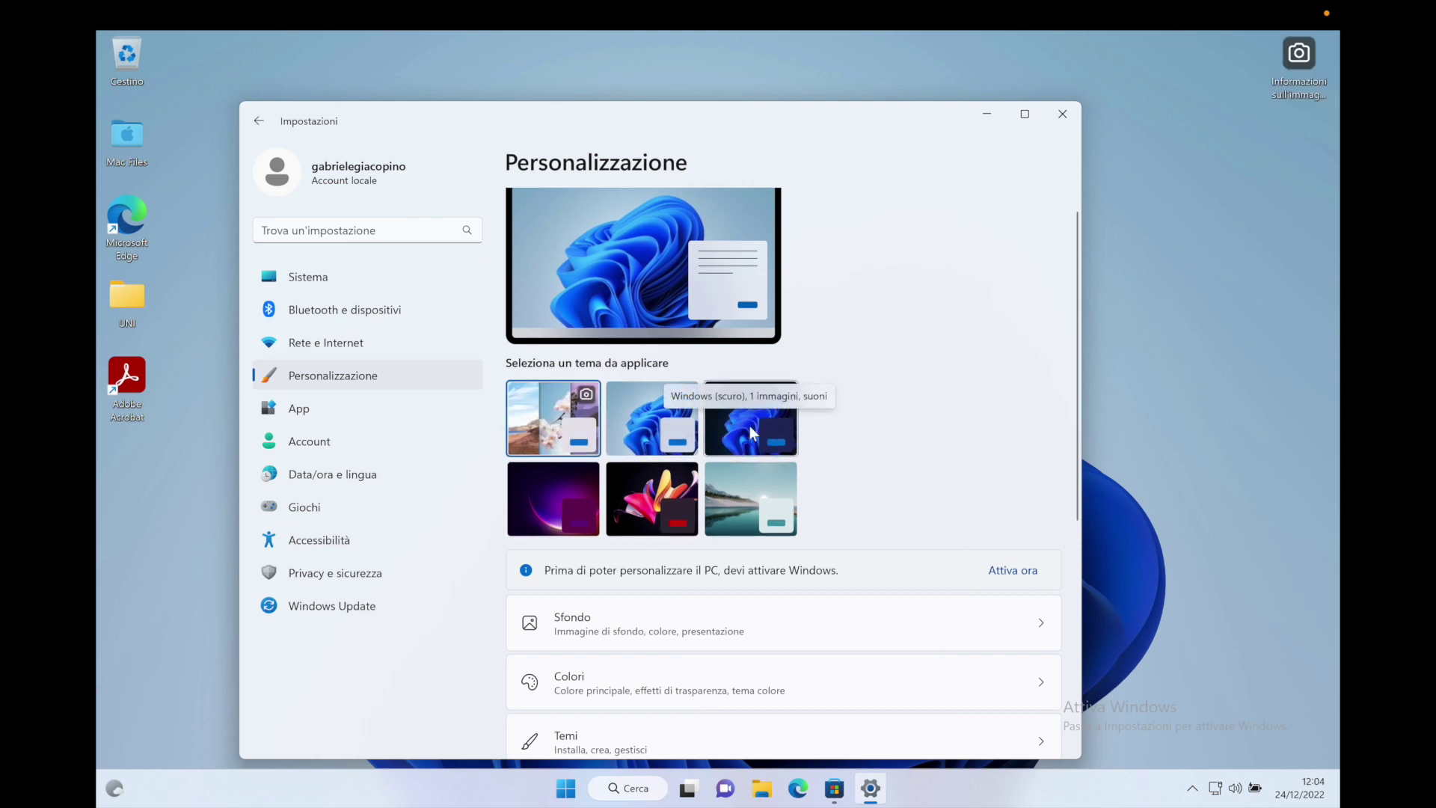
double_click(1282, 91)
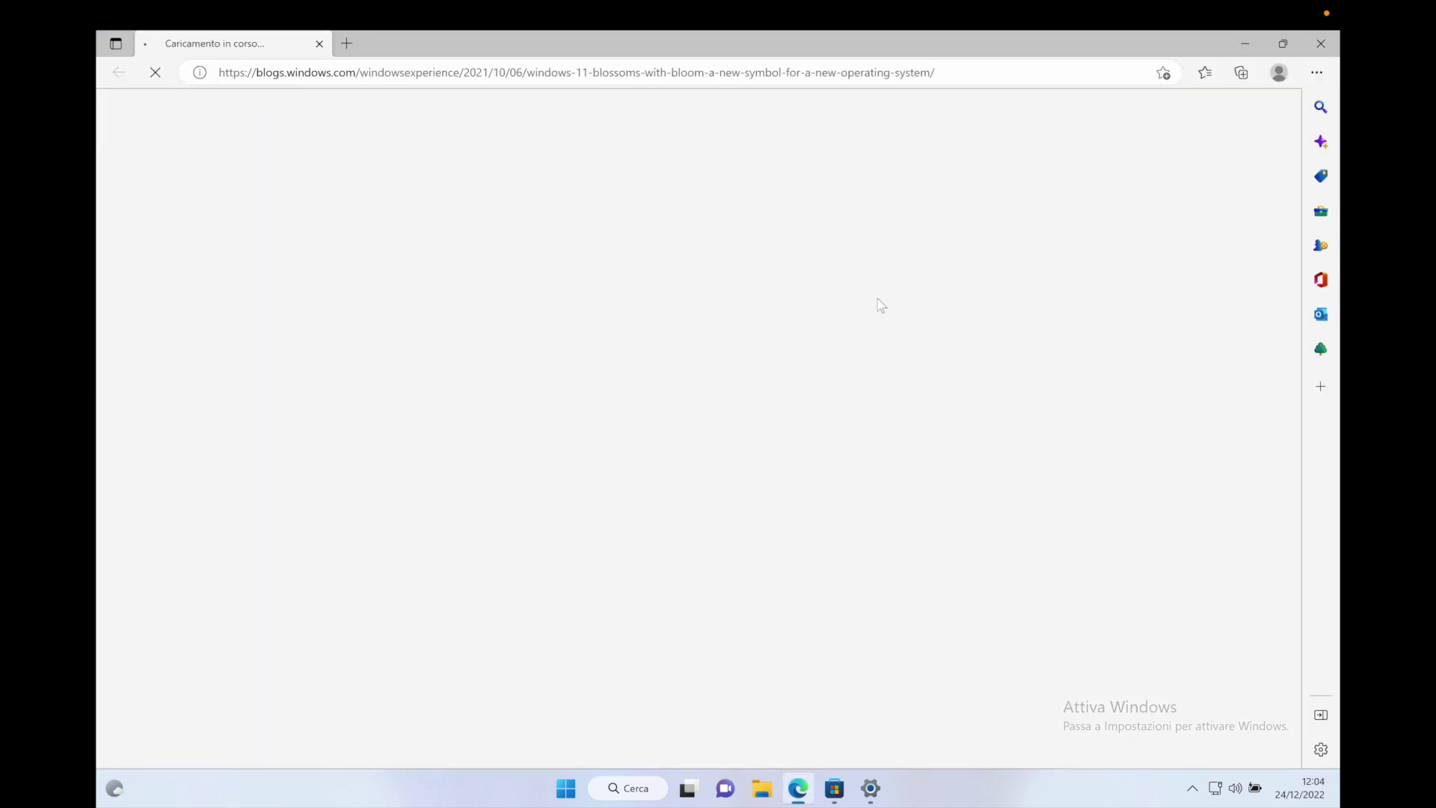
key("alt+F4")
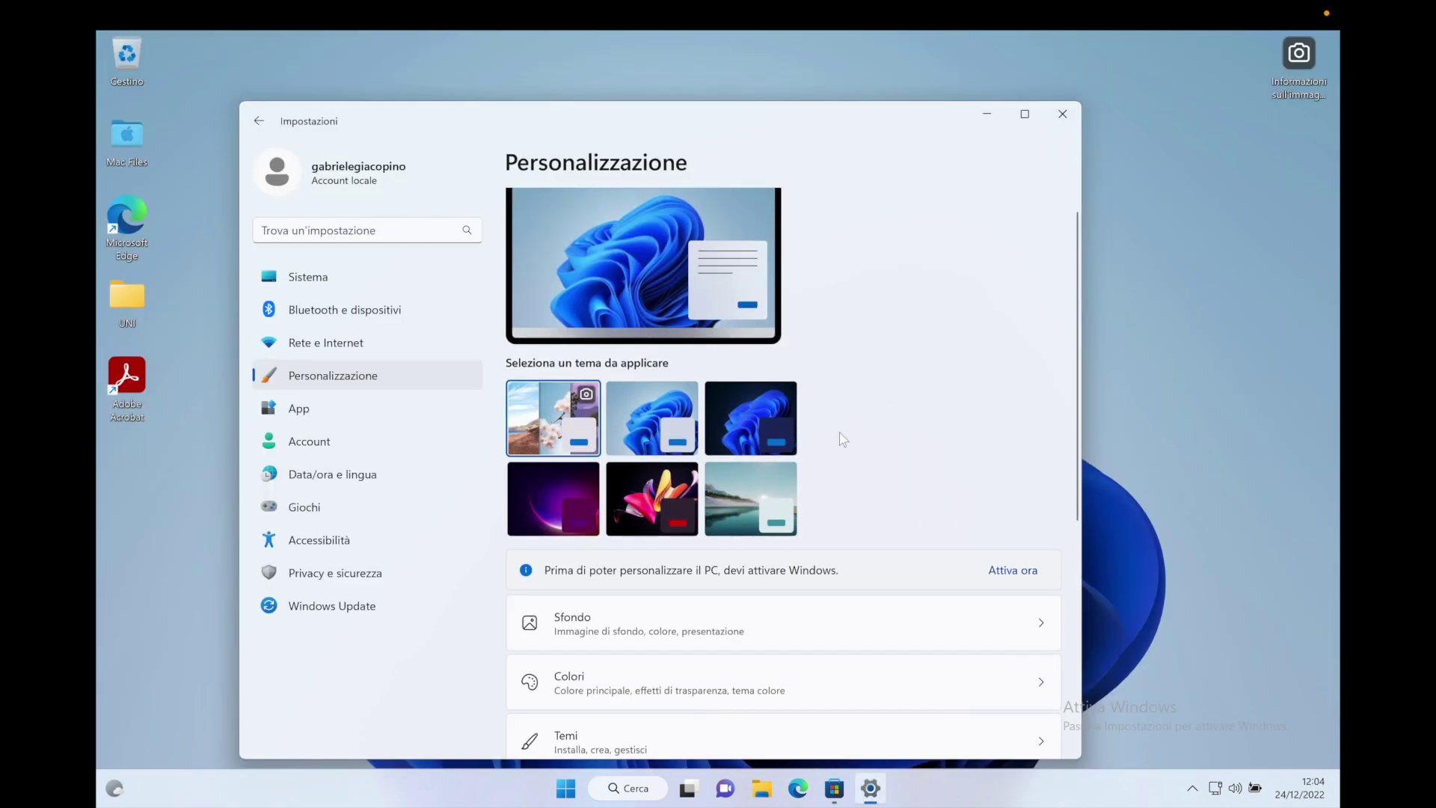
Try the lake landscape theme, switch to the Windows (scuro) theme and look through the Temi settings.
left_click(733, 498)
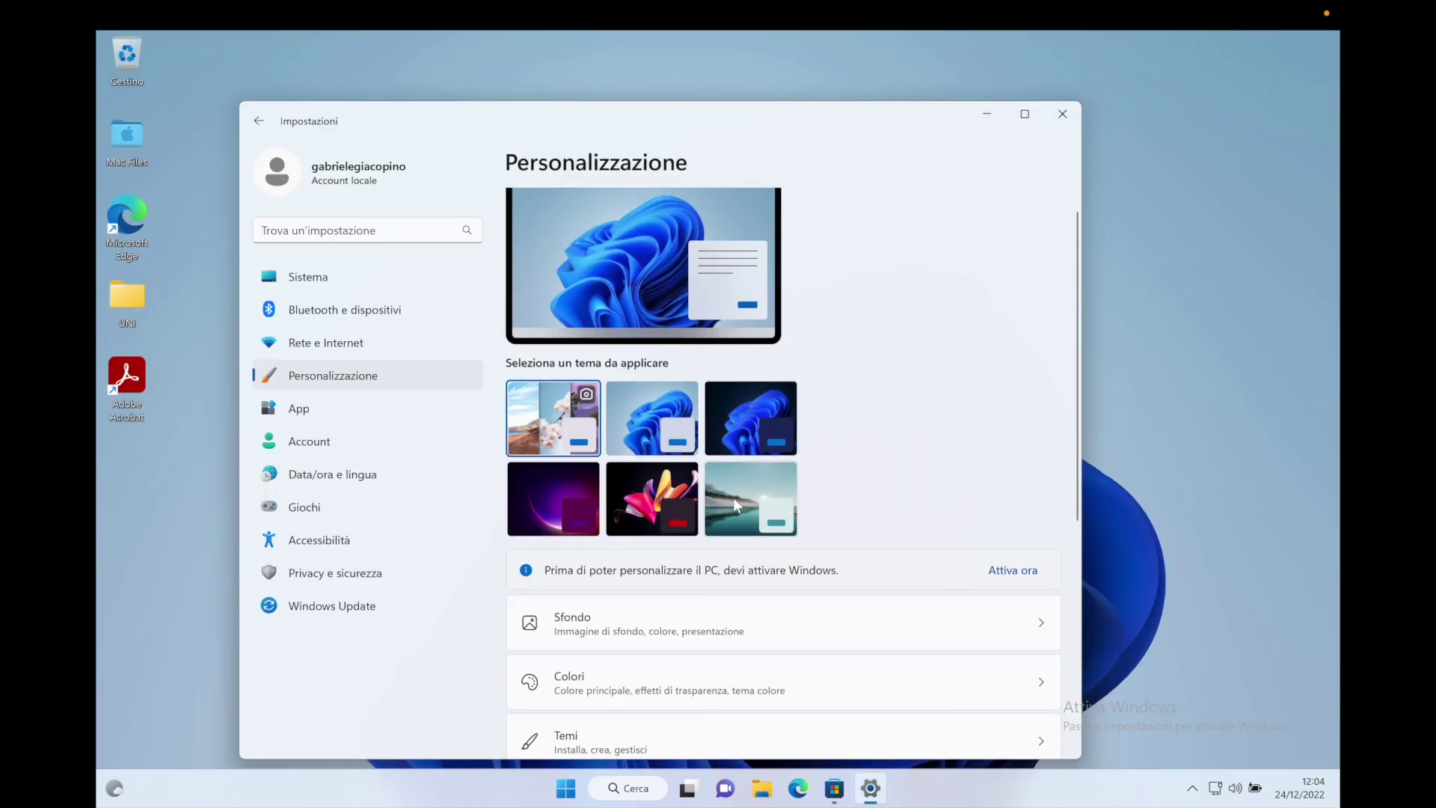
left_click(749, 416)
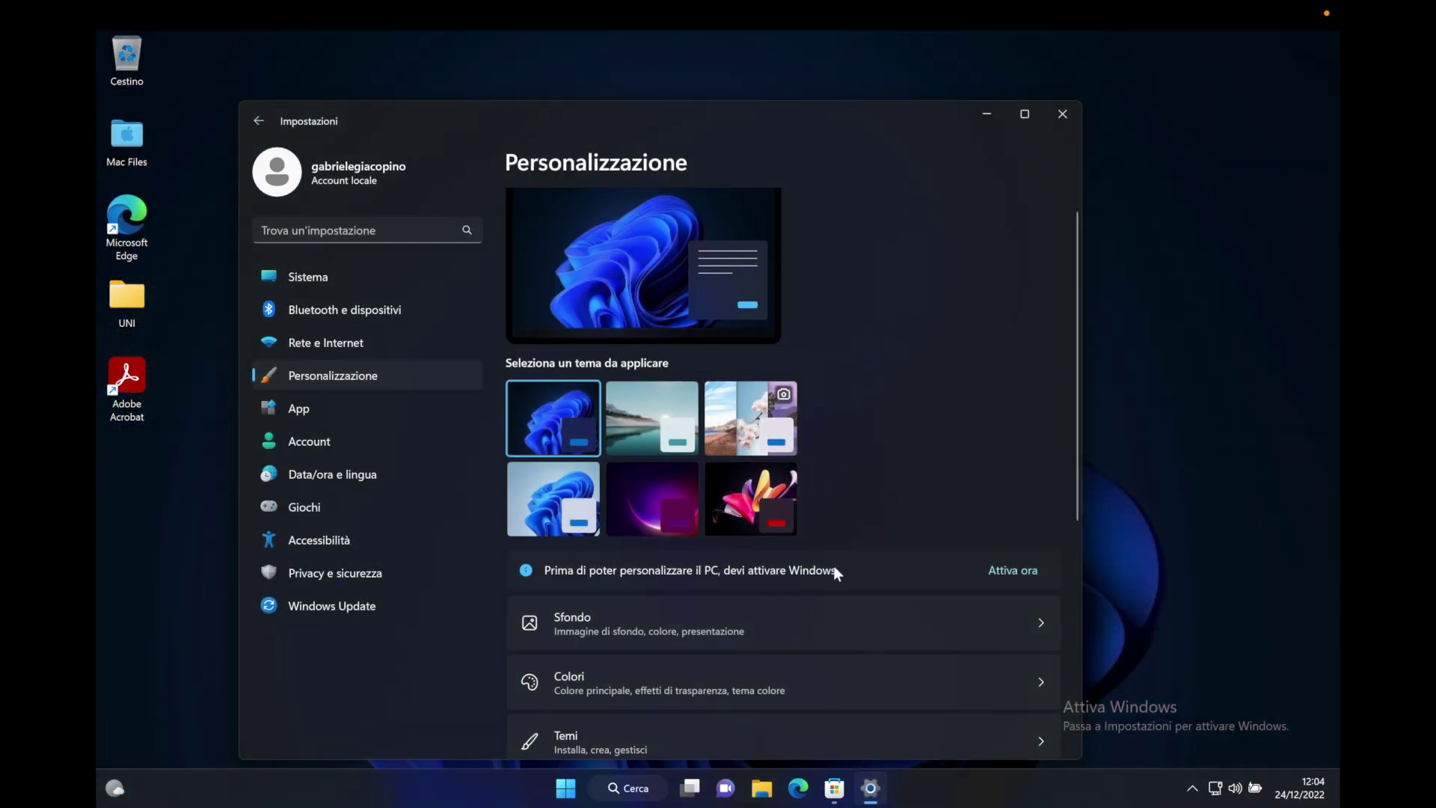
scroll(588, 545, "down", 1)
scroll(729, 585, "down", 2)
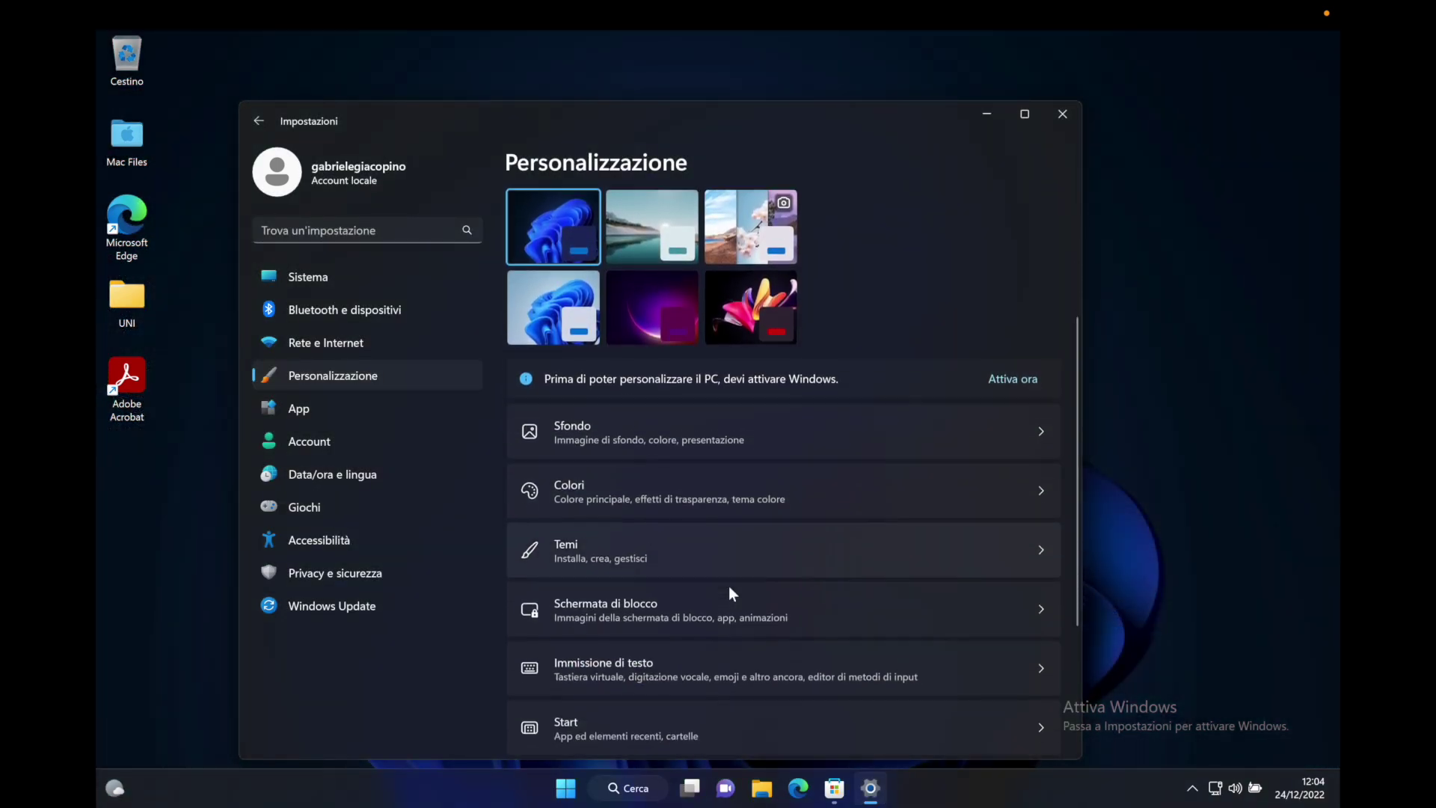
left_click(1020, 540)
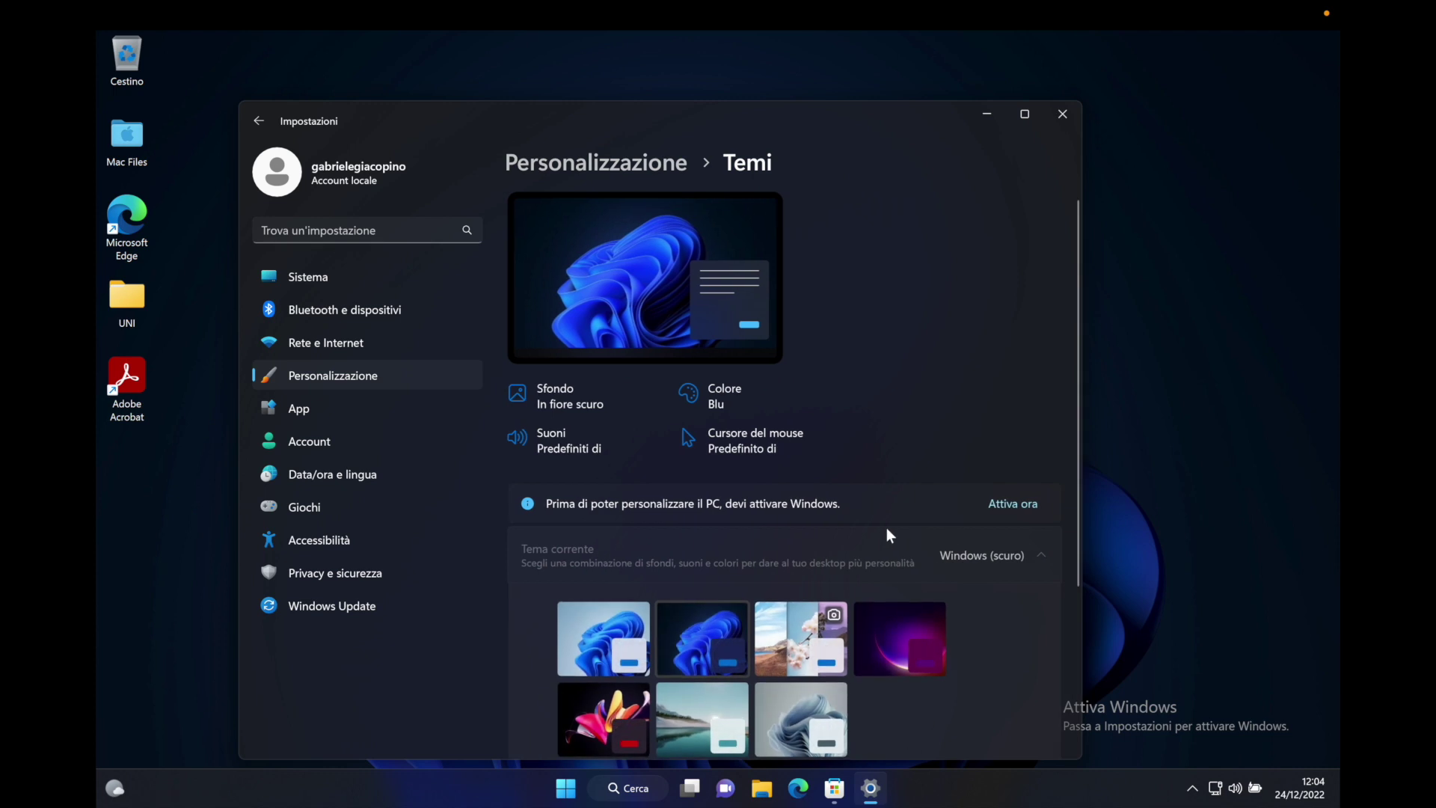
scroll(886, 527, "down", 2)
scroll(886, 527, "down", 2)
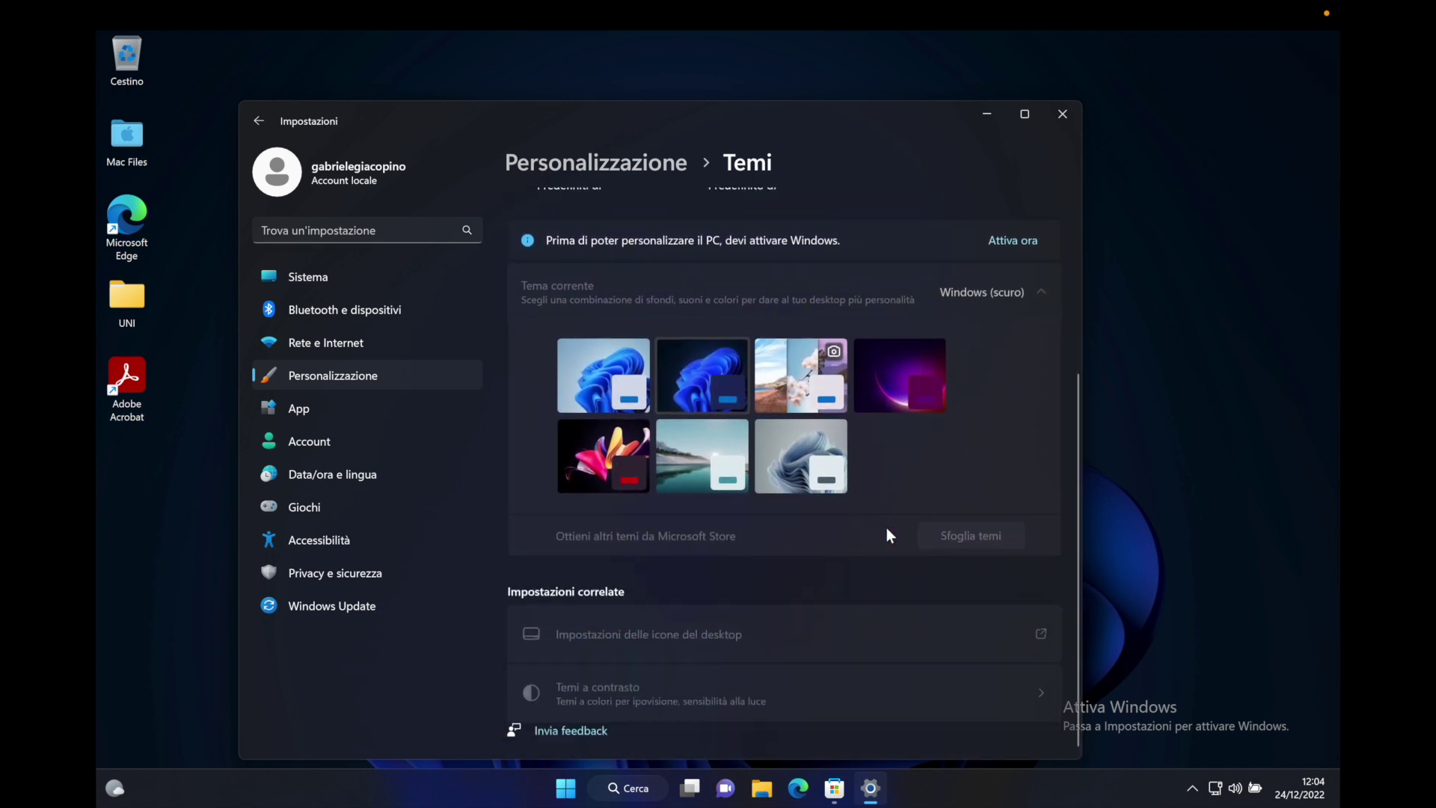
Look through the App settings and the full list of Sistema settings.
left_click(349, 417)
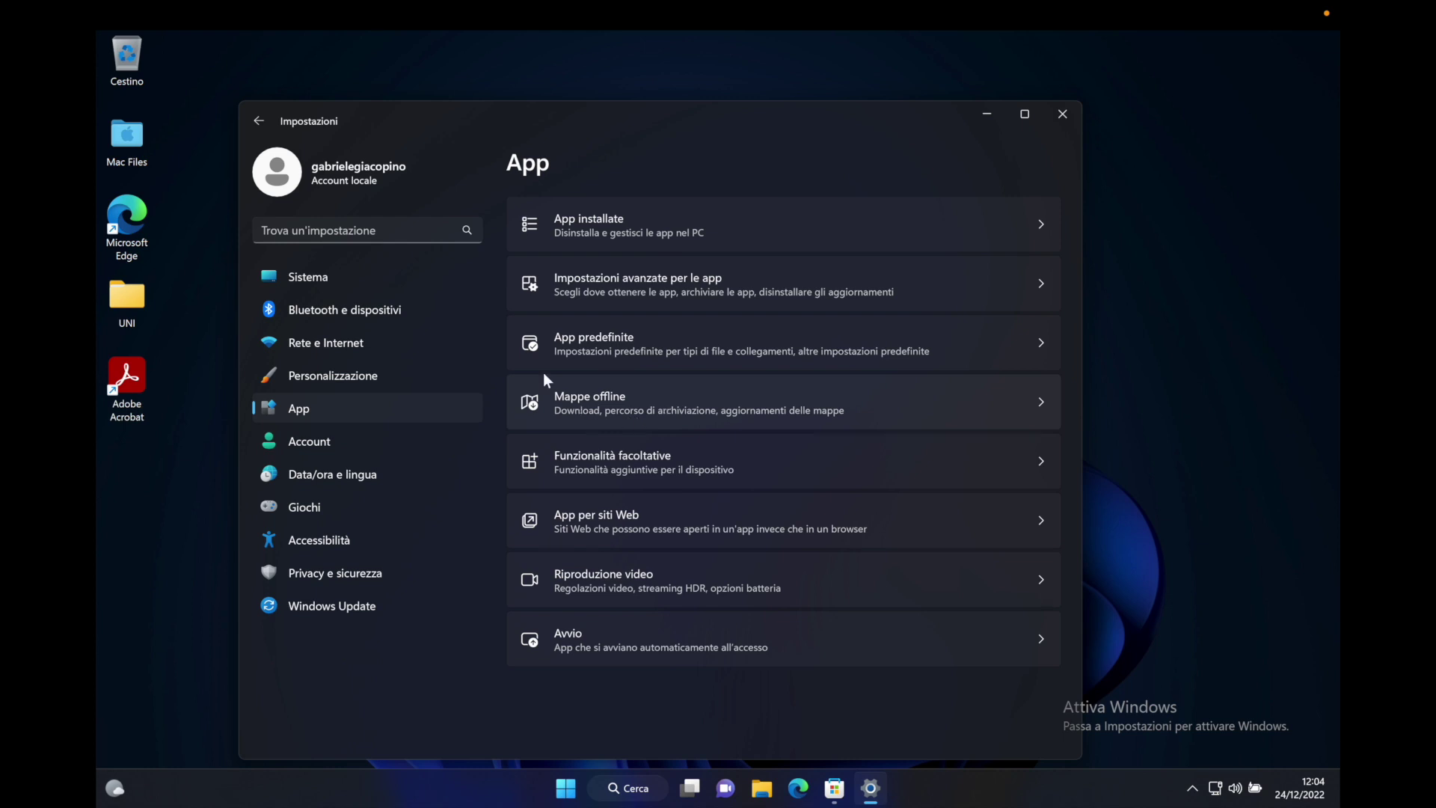
left_click(349, 269)
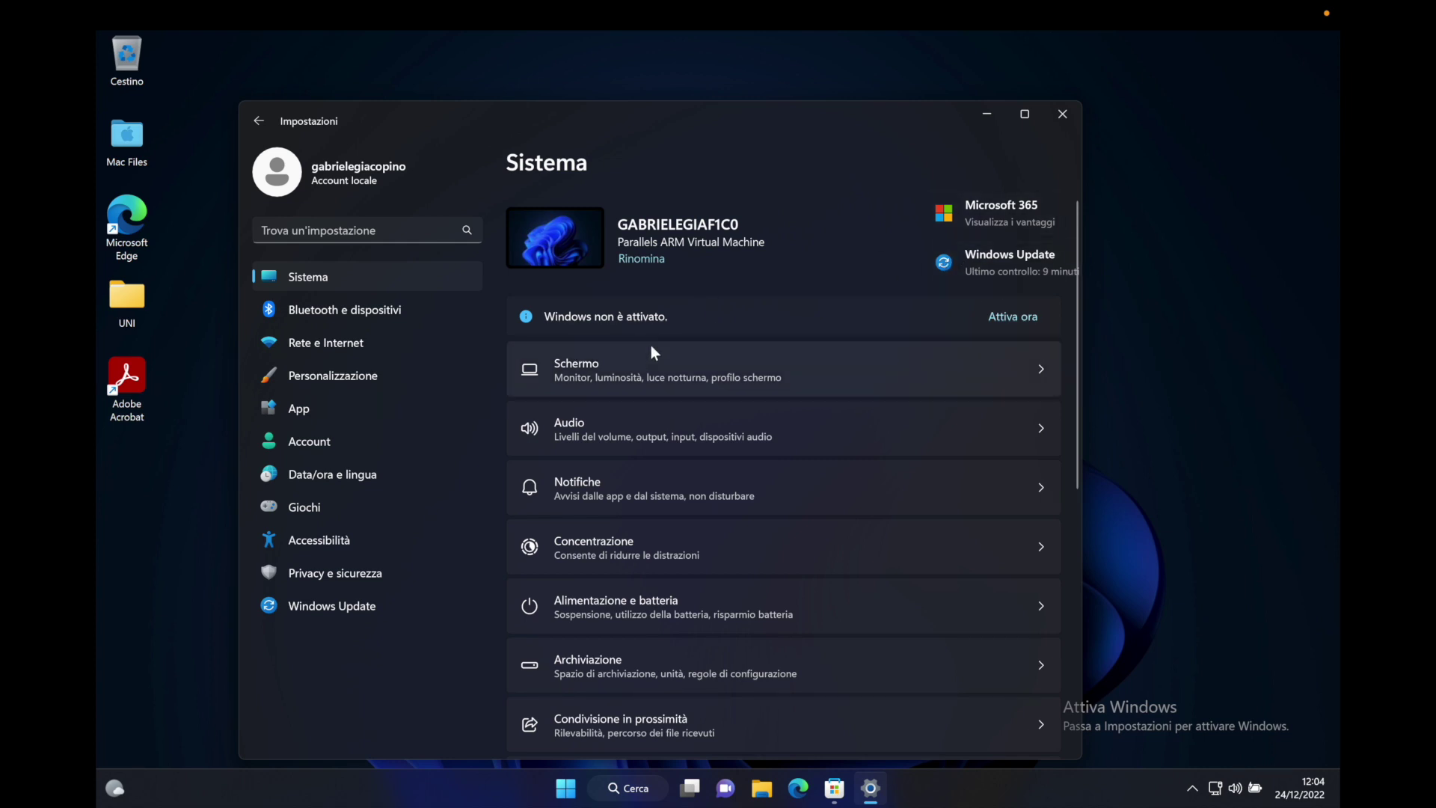
scroll(707, 496, "down", 3)
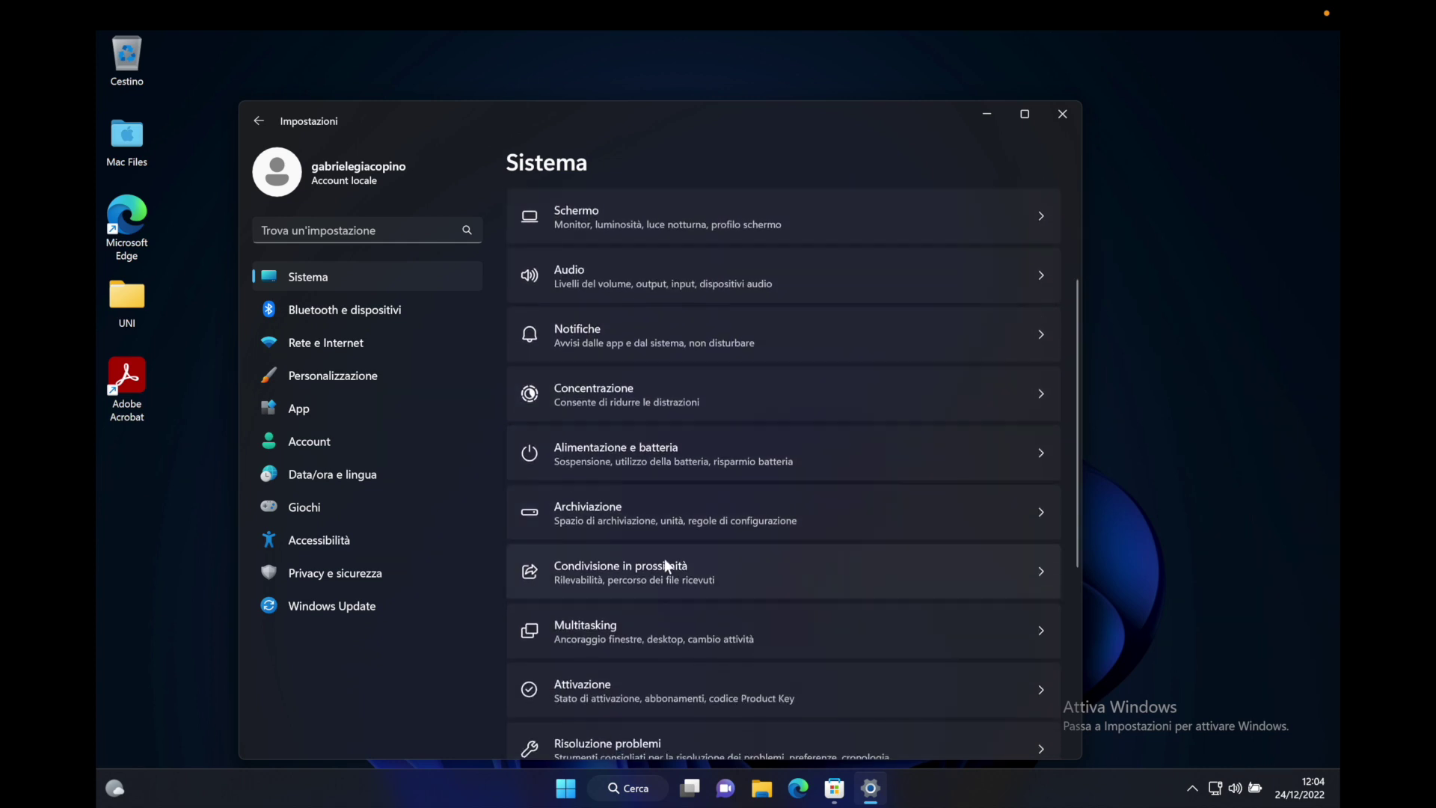
scroll(761, 579, "down", 2)
scroll(826, 607, "down", 2)
scroll(743, 613, "down", 2)
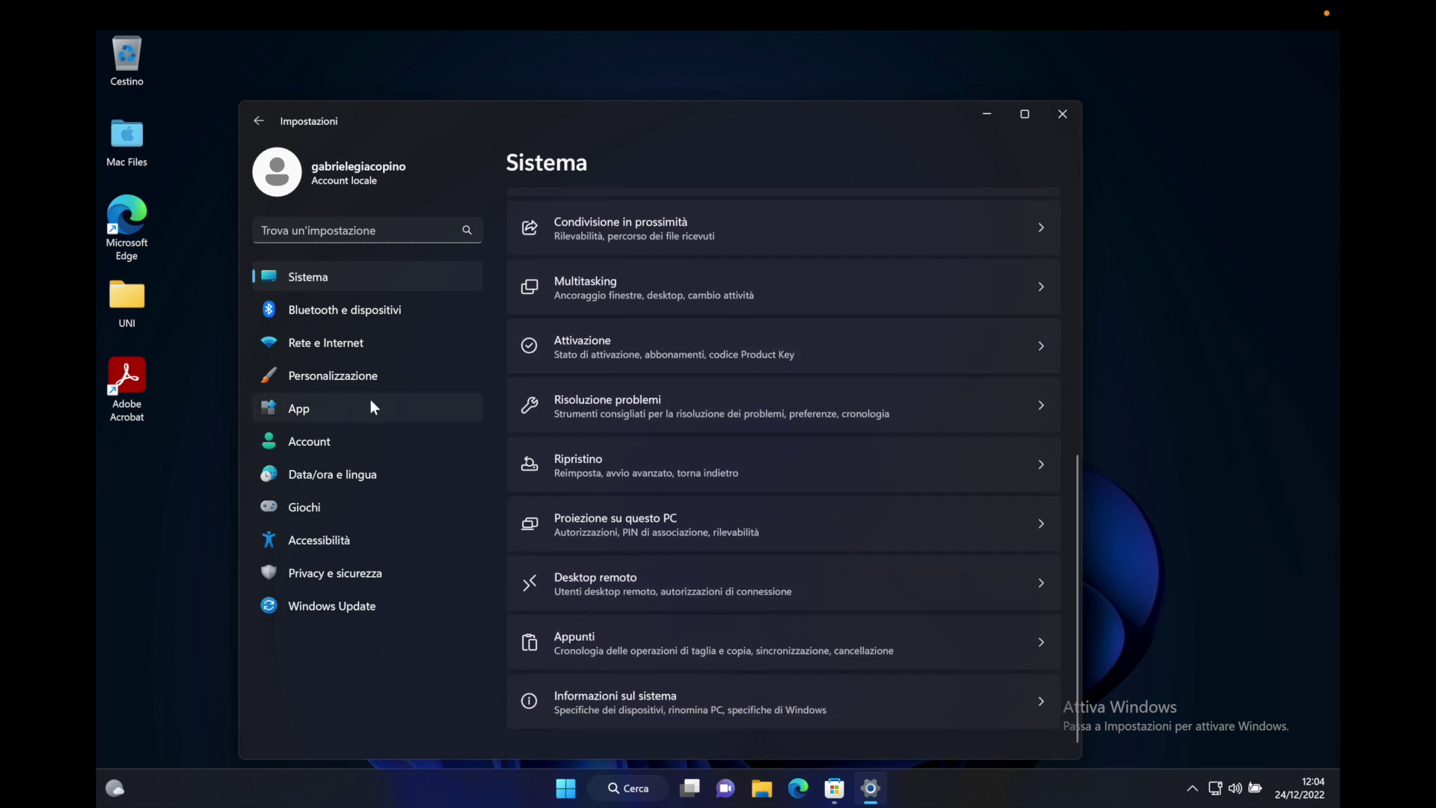
Look through the Privacy e sicurezza settings and close the settings window.
left_click(401, 575)
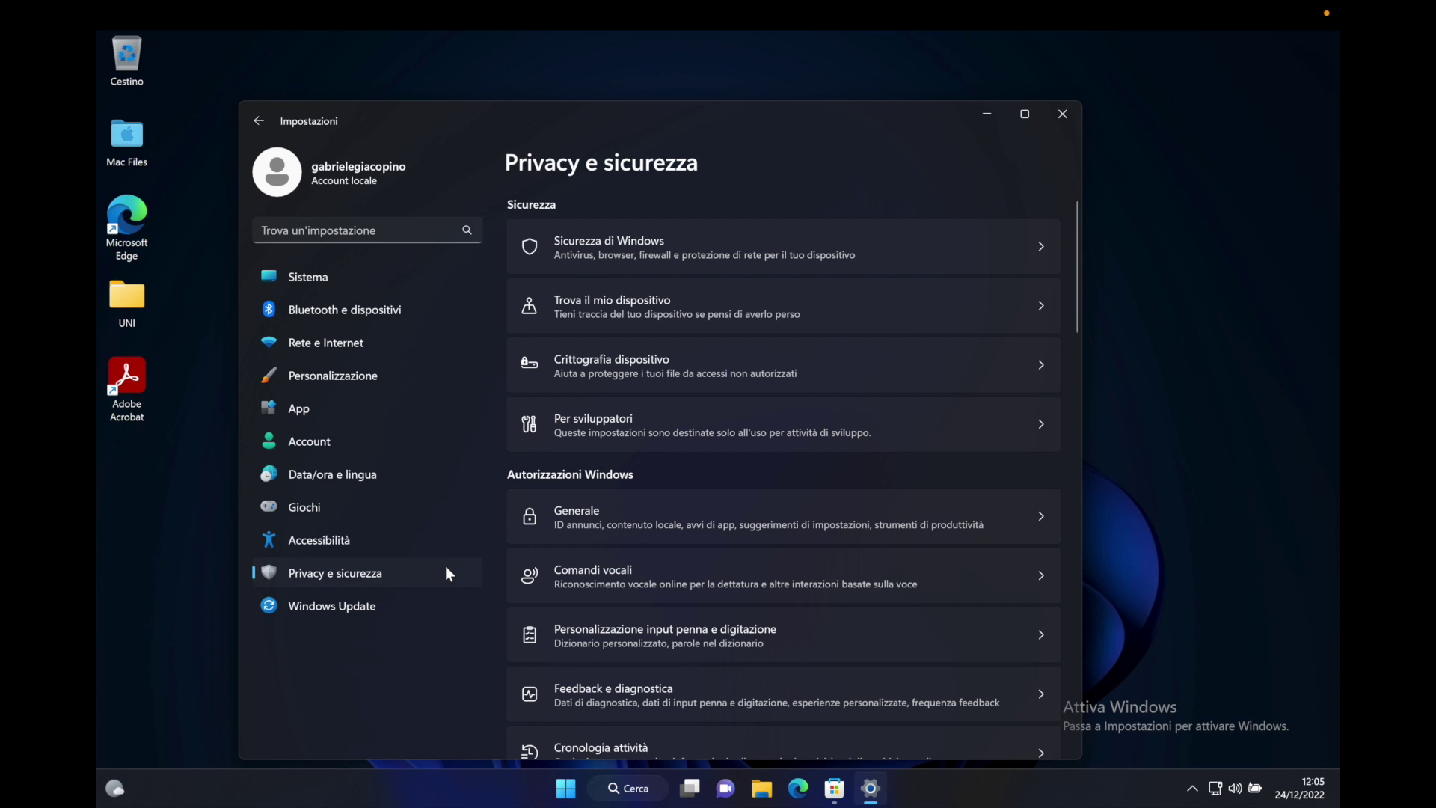
scroll(752, 443, "down", 2)
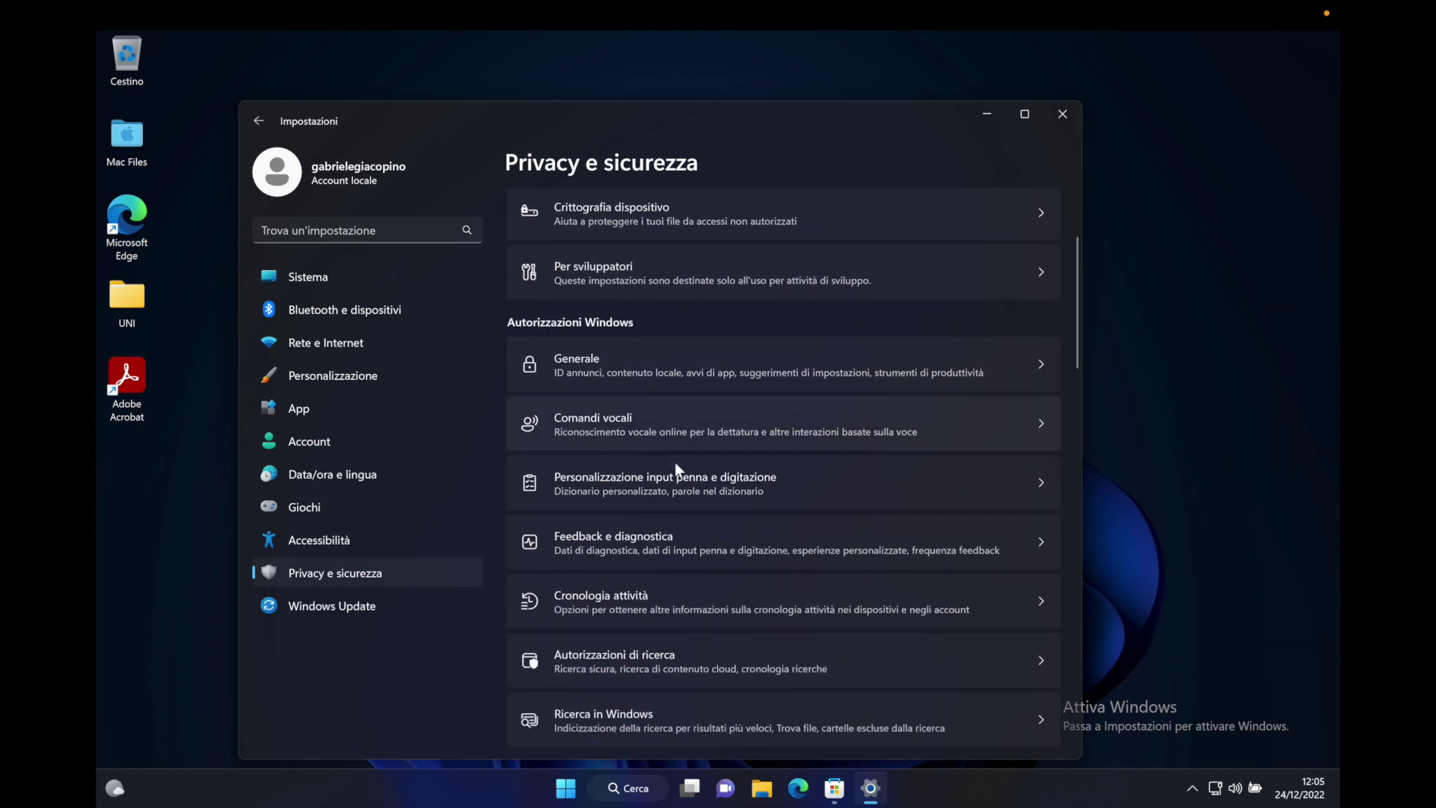
scroll(675, 467, "down", 10)
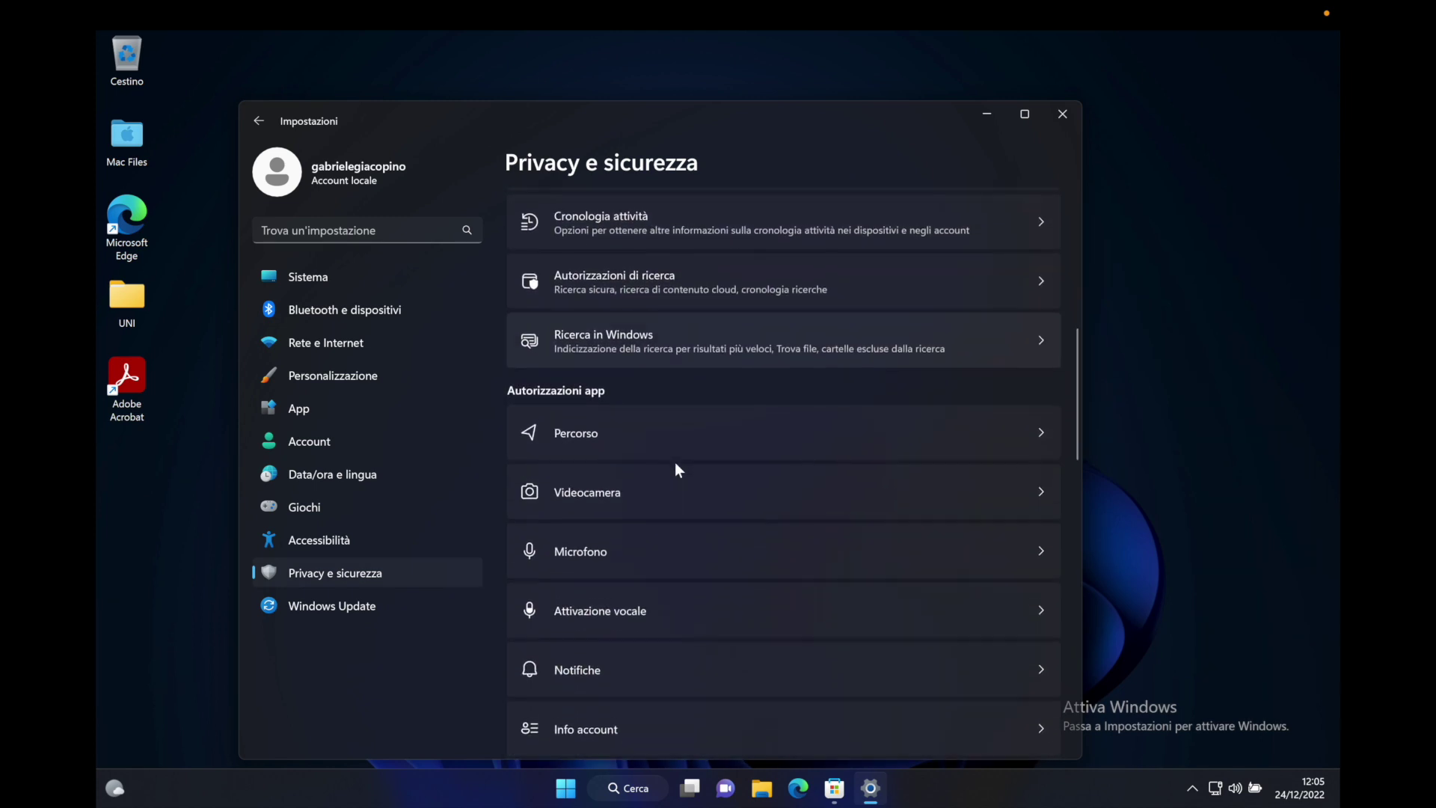
scroll(500, 443, "up", 12)
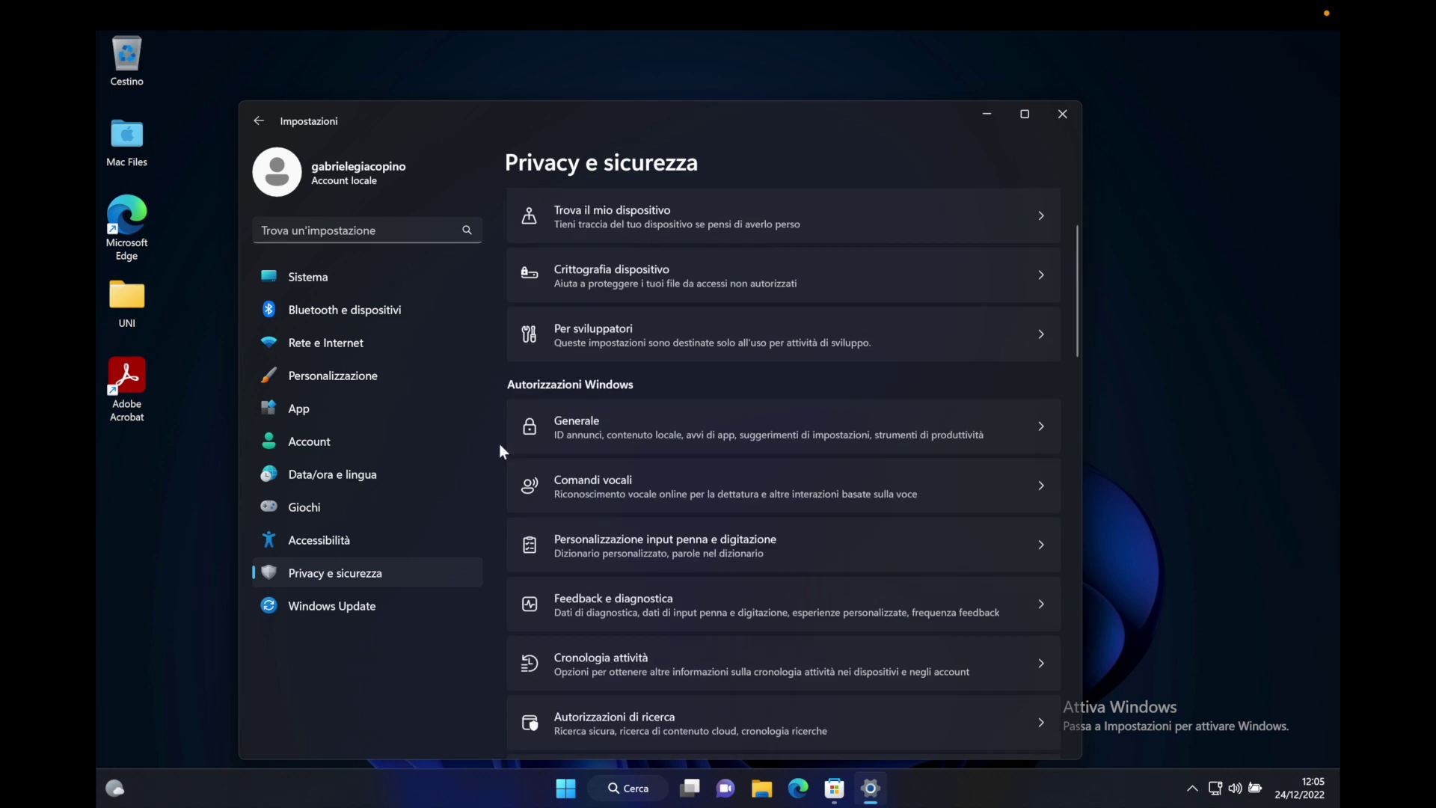
left_click(1061, 118)
Reopen the desktop personalization settings, apply the spotlight picture theme and close the settings window.
right_click(687, 338)
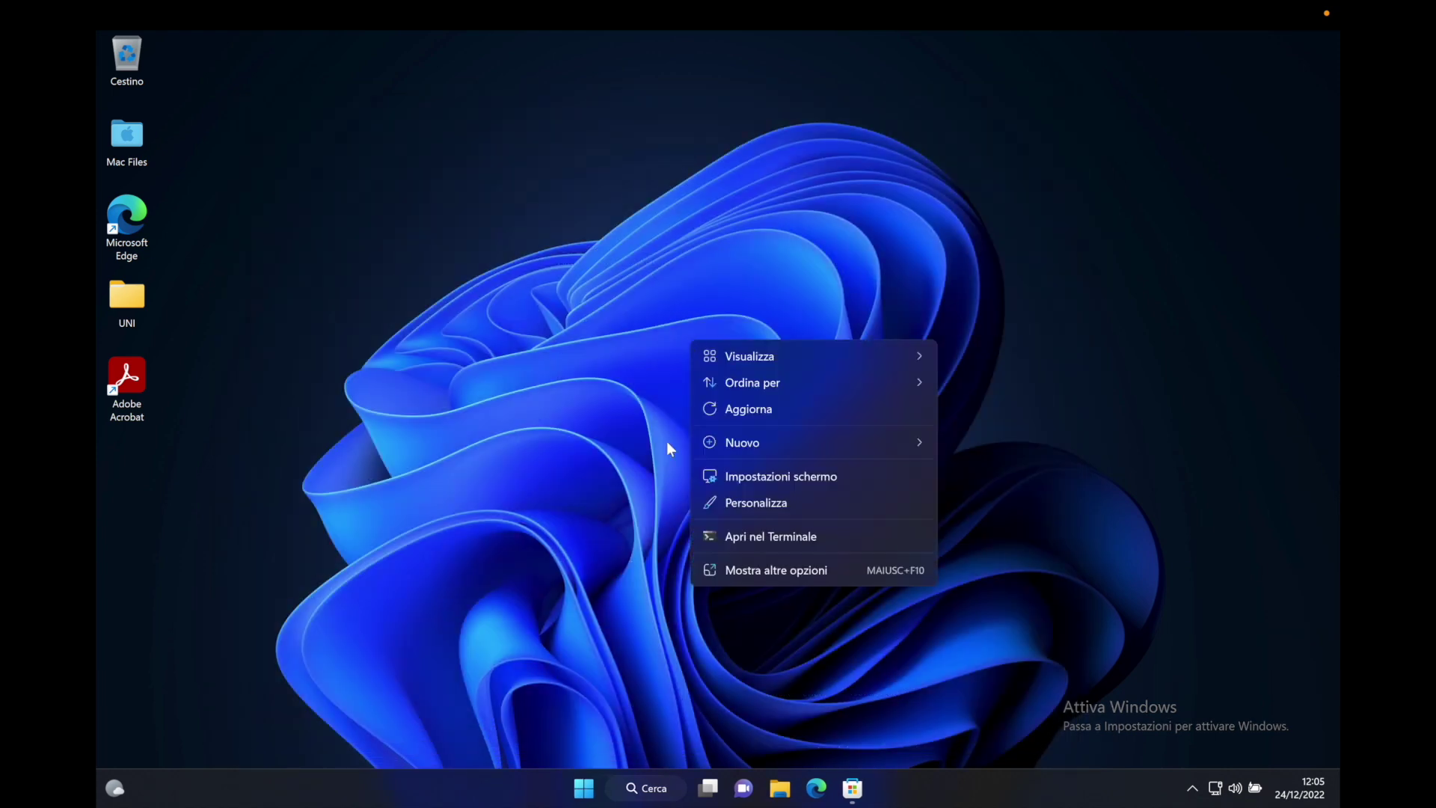
left_click(806, 501)
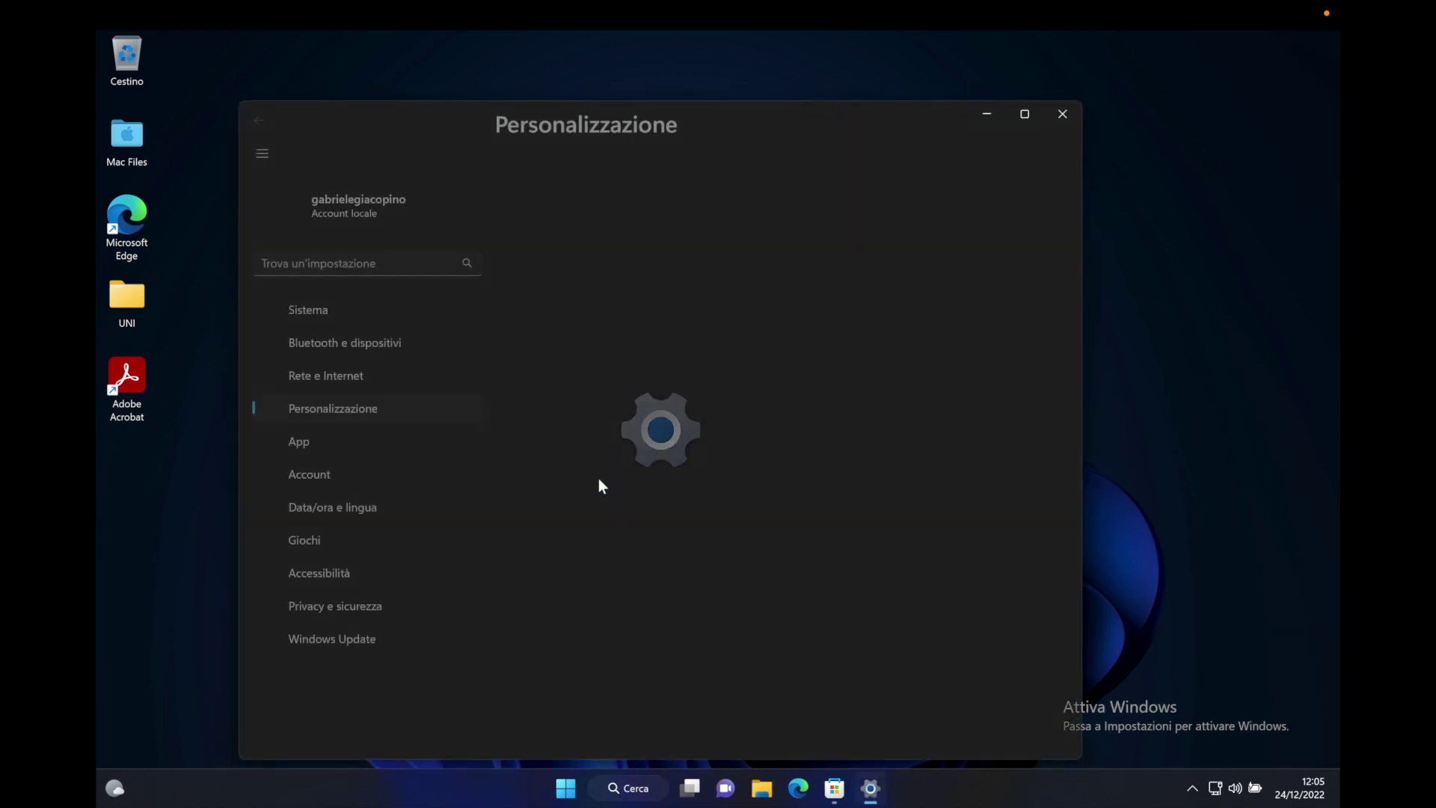
left_click(751, 442)
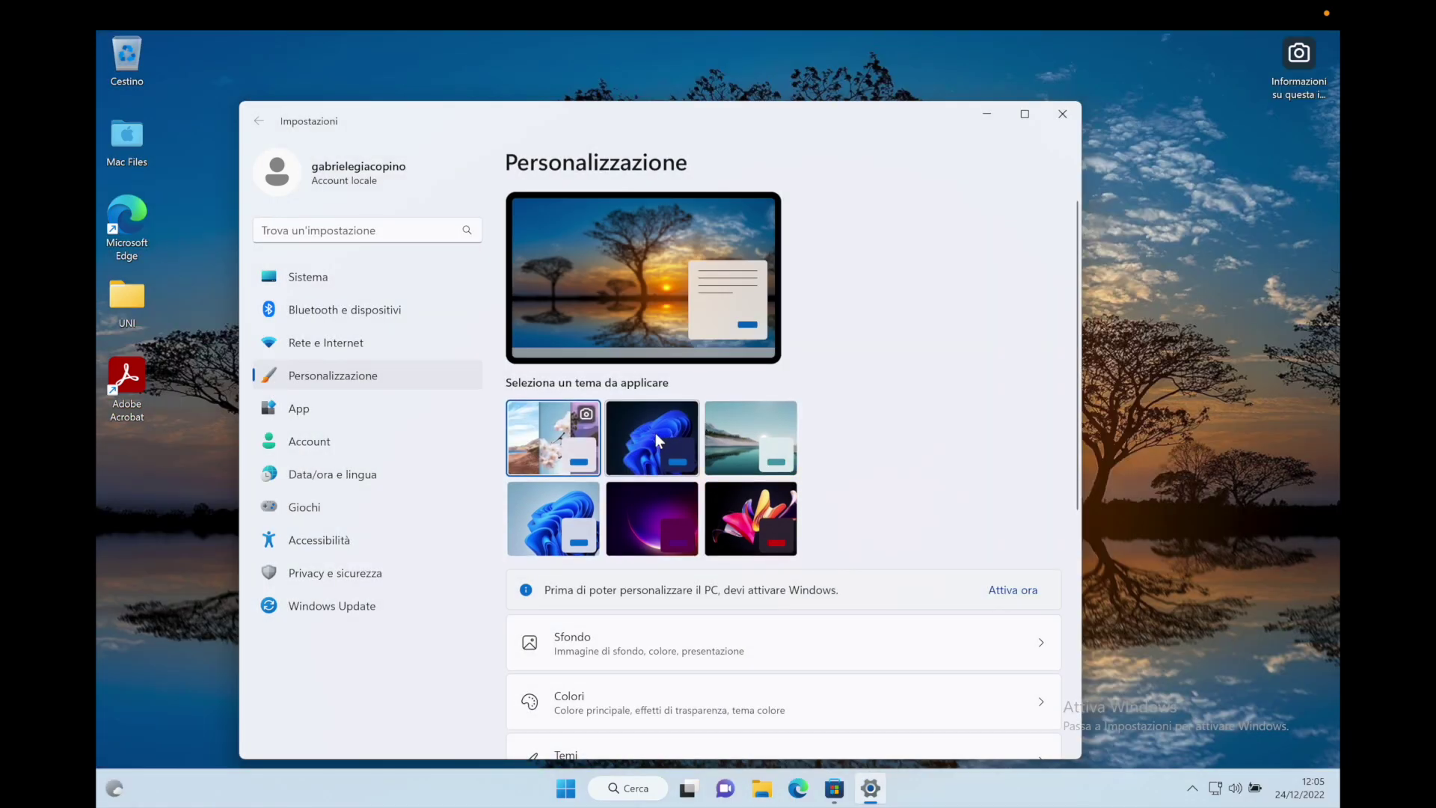
left_click(1062, 113)
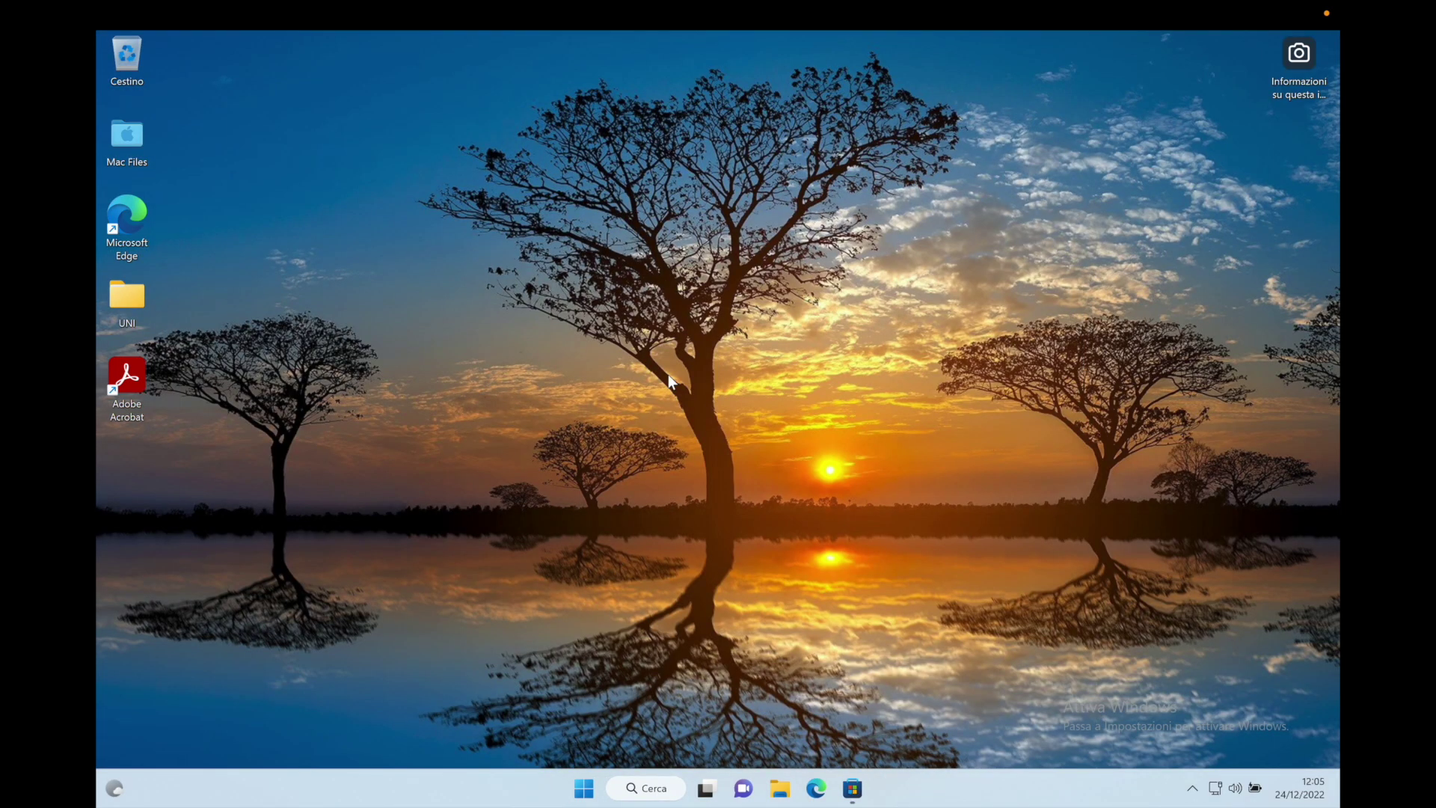
Check the progress of the app updates in Microsoft Store and minimize it.
left_click(853, 788)
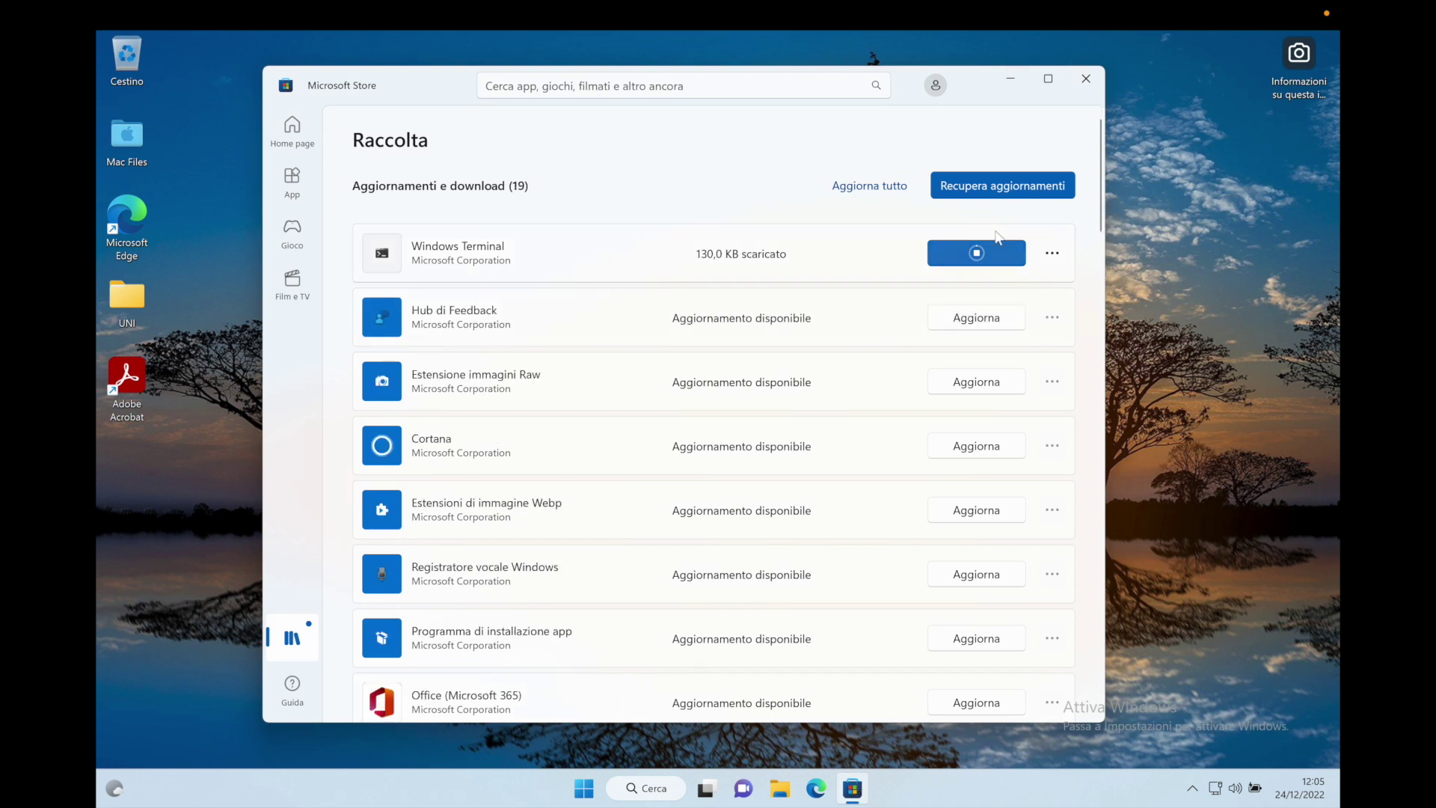
left_click(1011, 78)
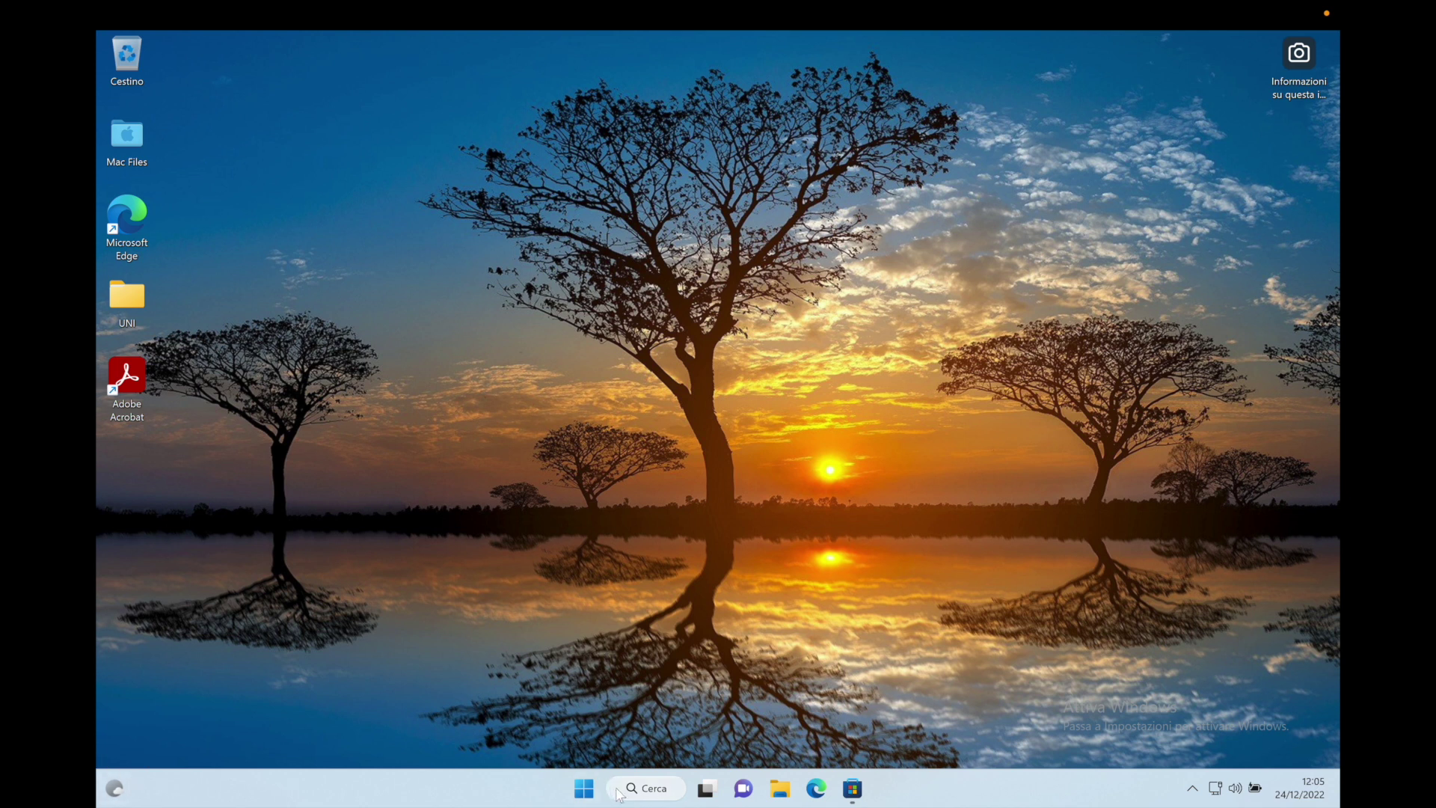
Search Windows for "ciao" and look through the web results preview.
left_click(644, 793)
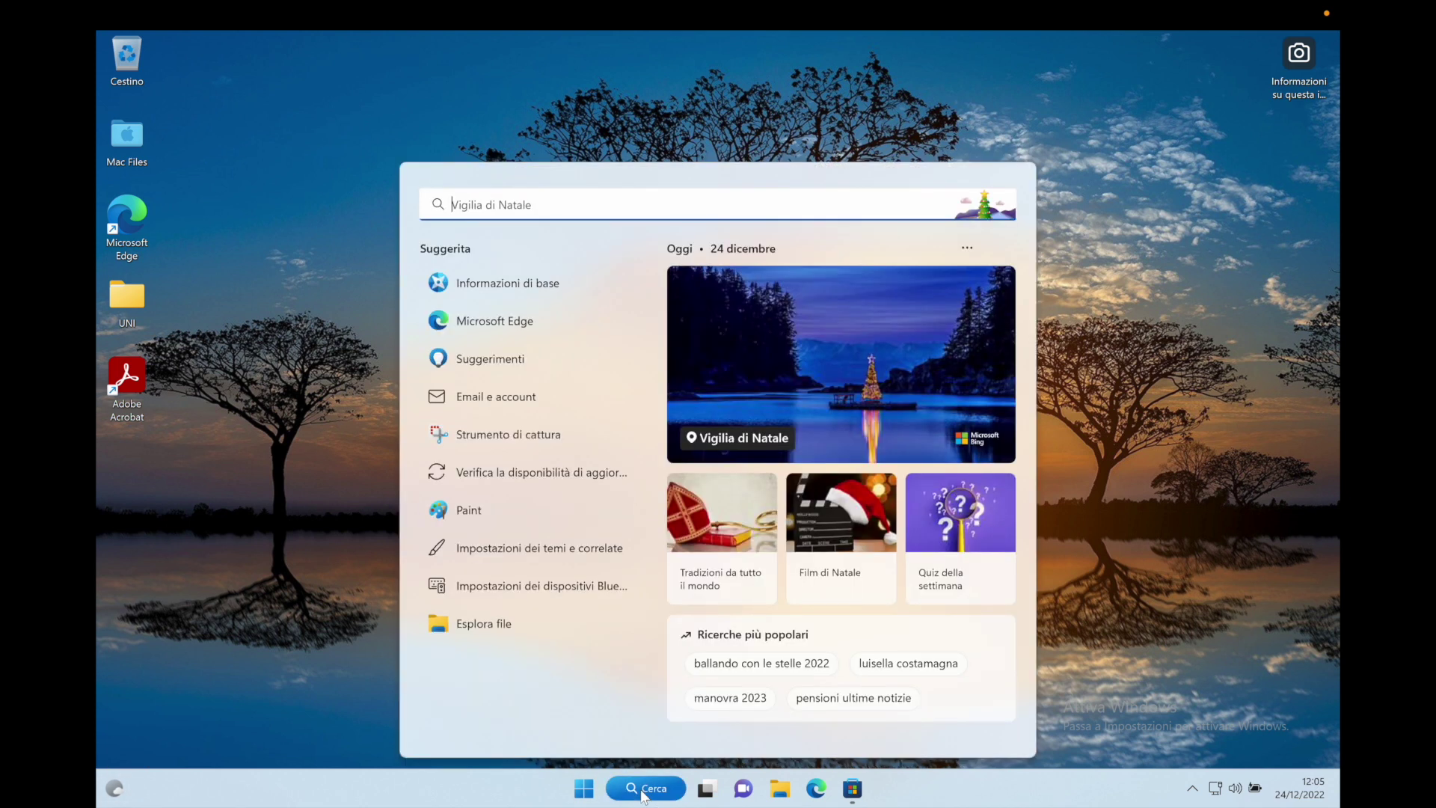
type("ciao")
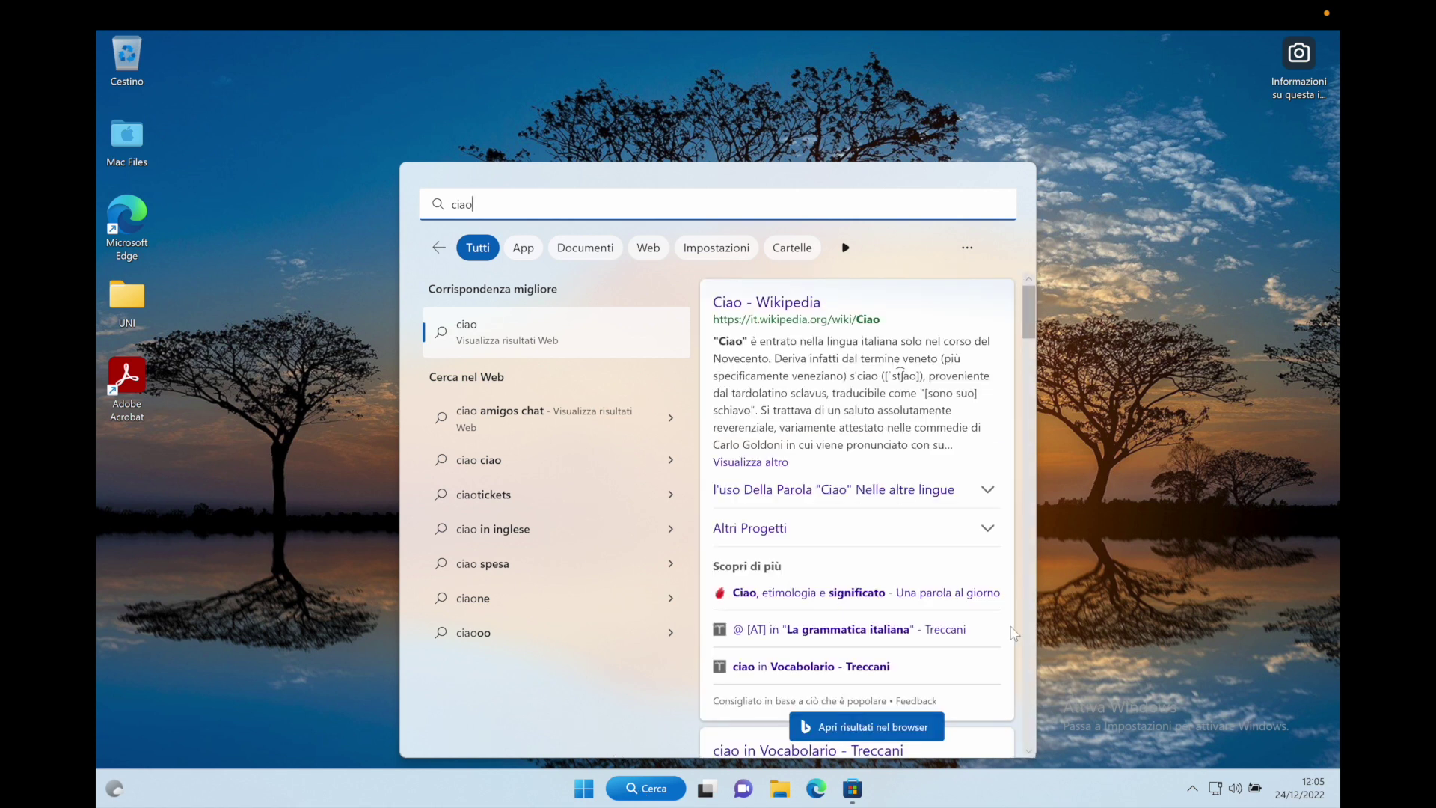
scroll(972, 490, "down", 10)
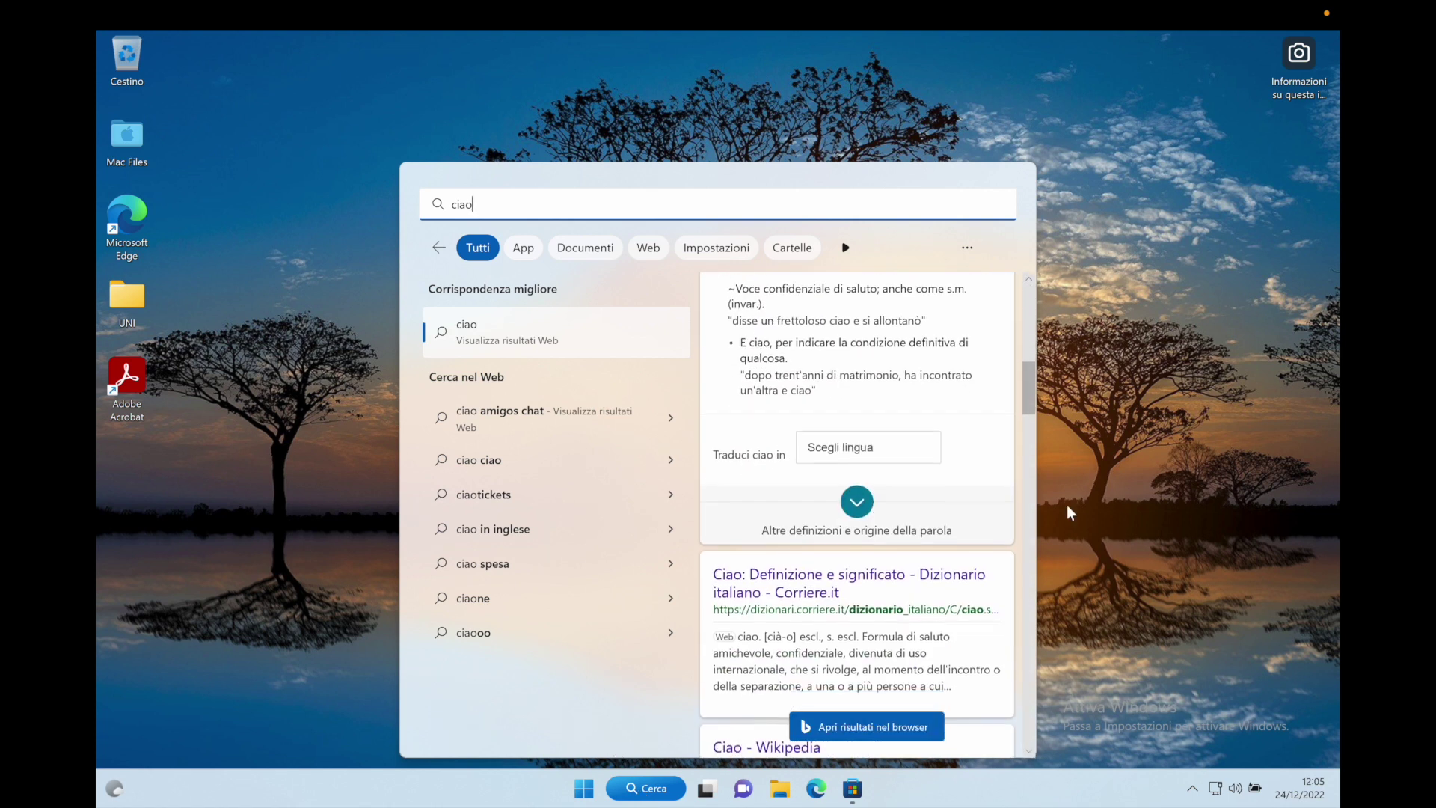
Dismiss the search, turn on app and browser control in Sicurezza di Windows and close the security window.
left_click(1155, 509)
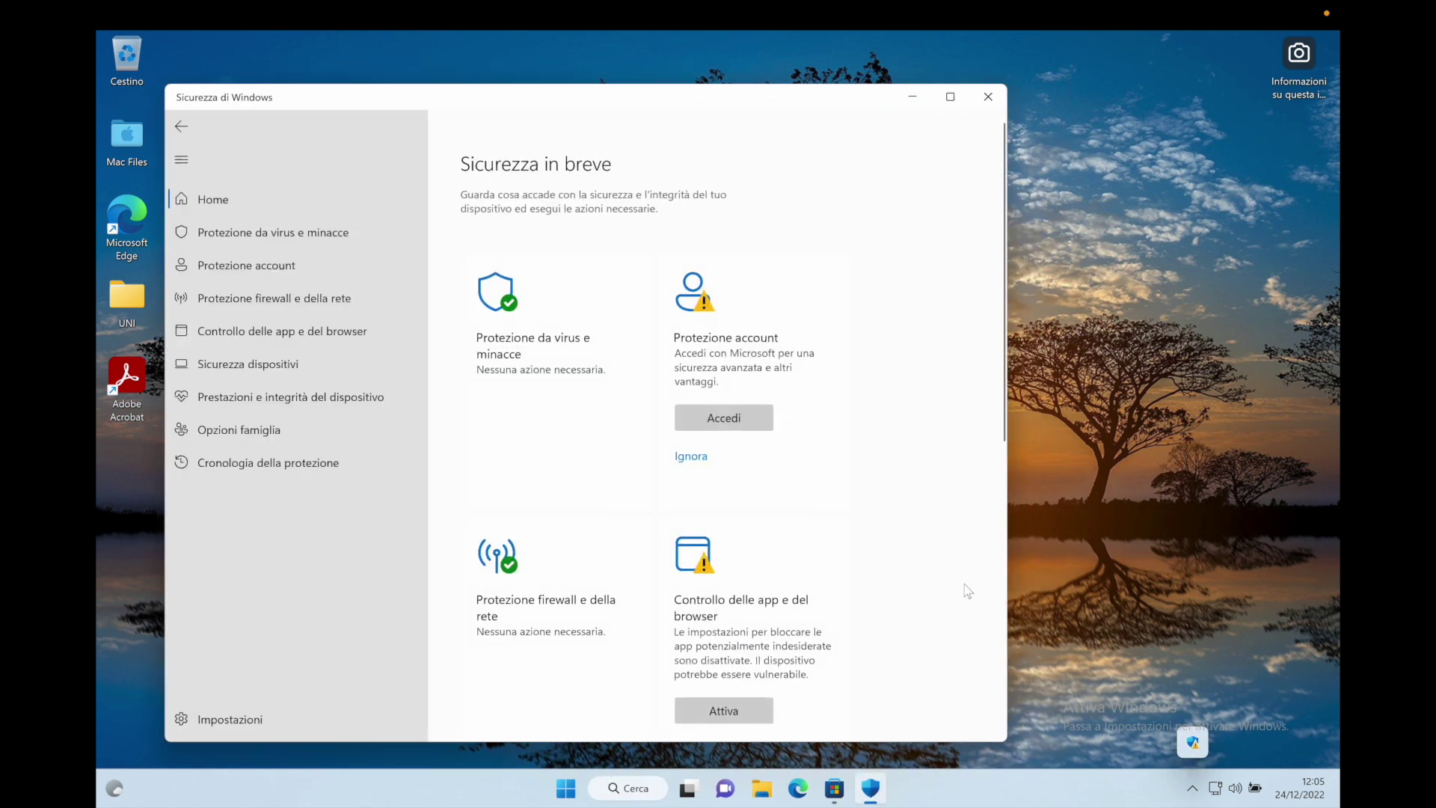
scroll(790, 518, "down", 3)
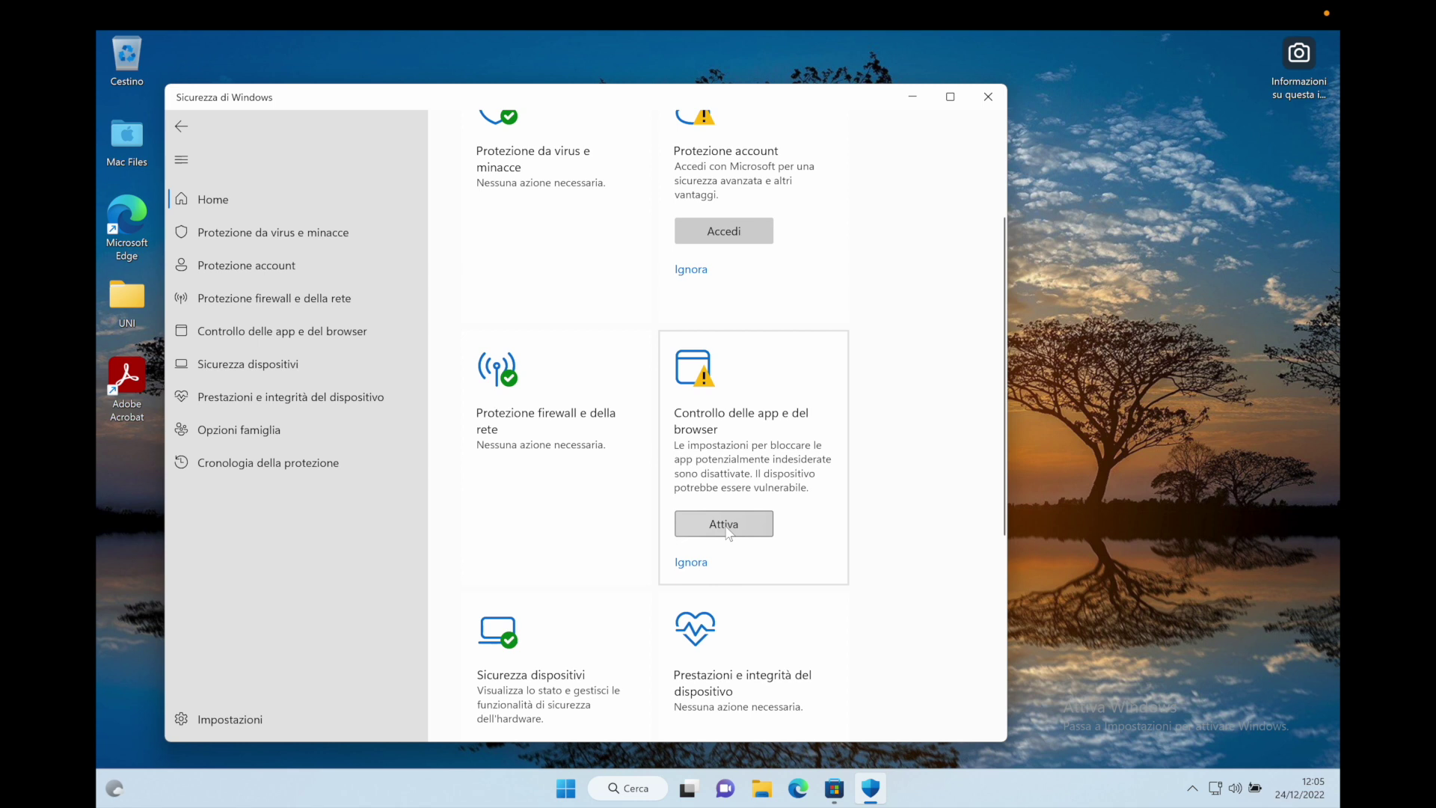
left_click(723, 523)
key("Return")
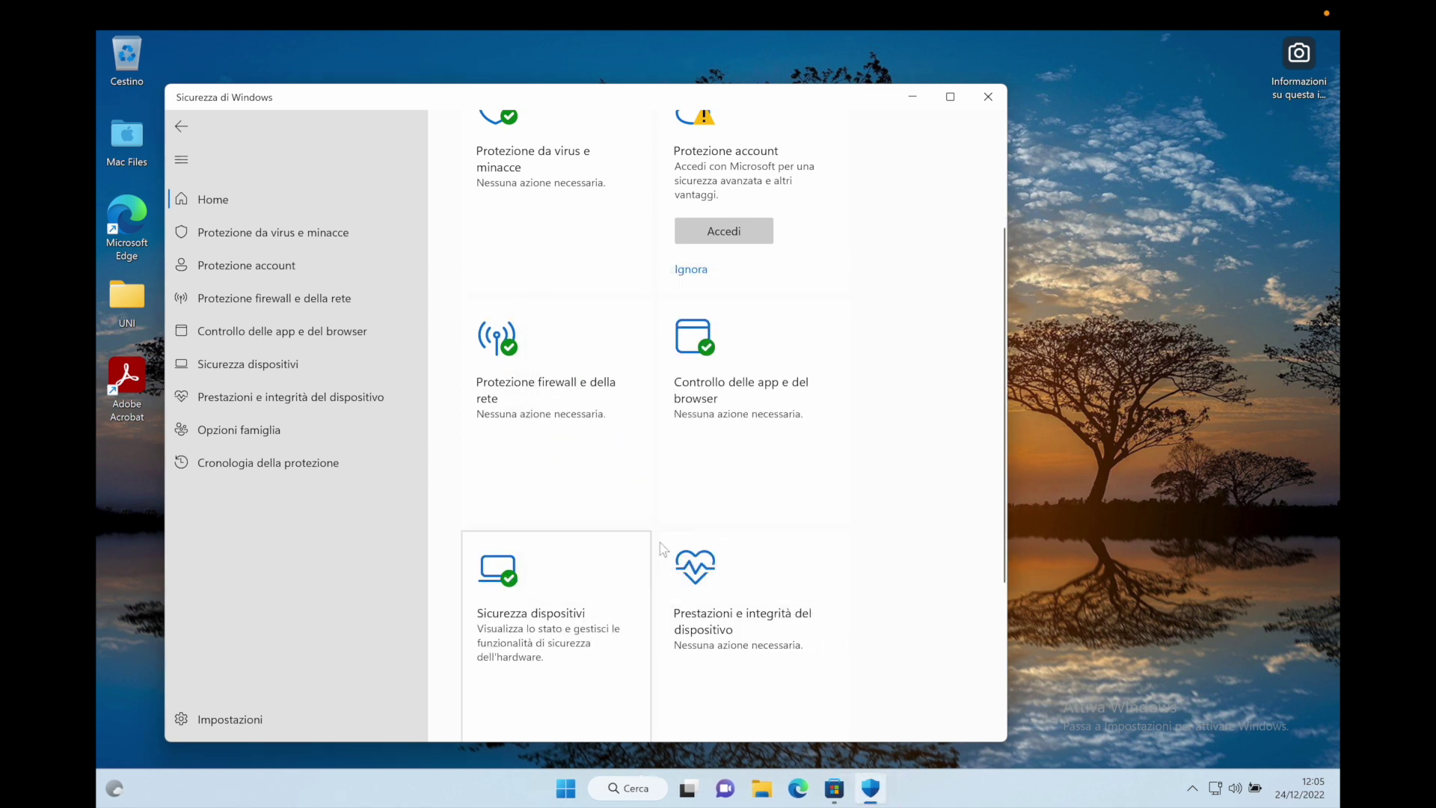
scroll(612, 541, "down", 3)
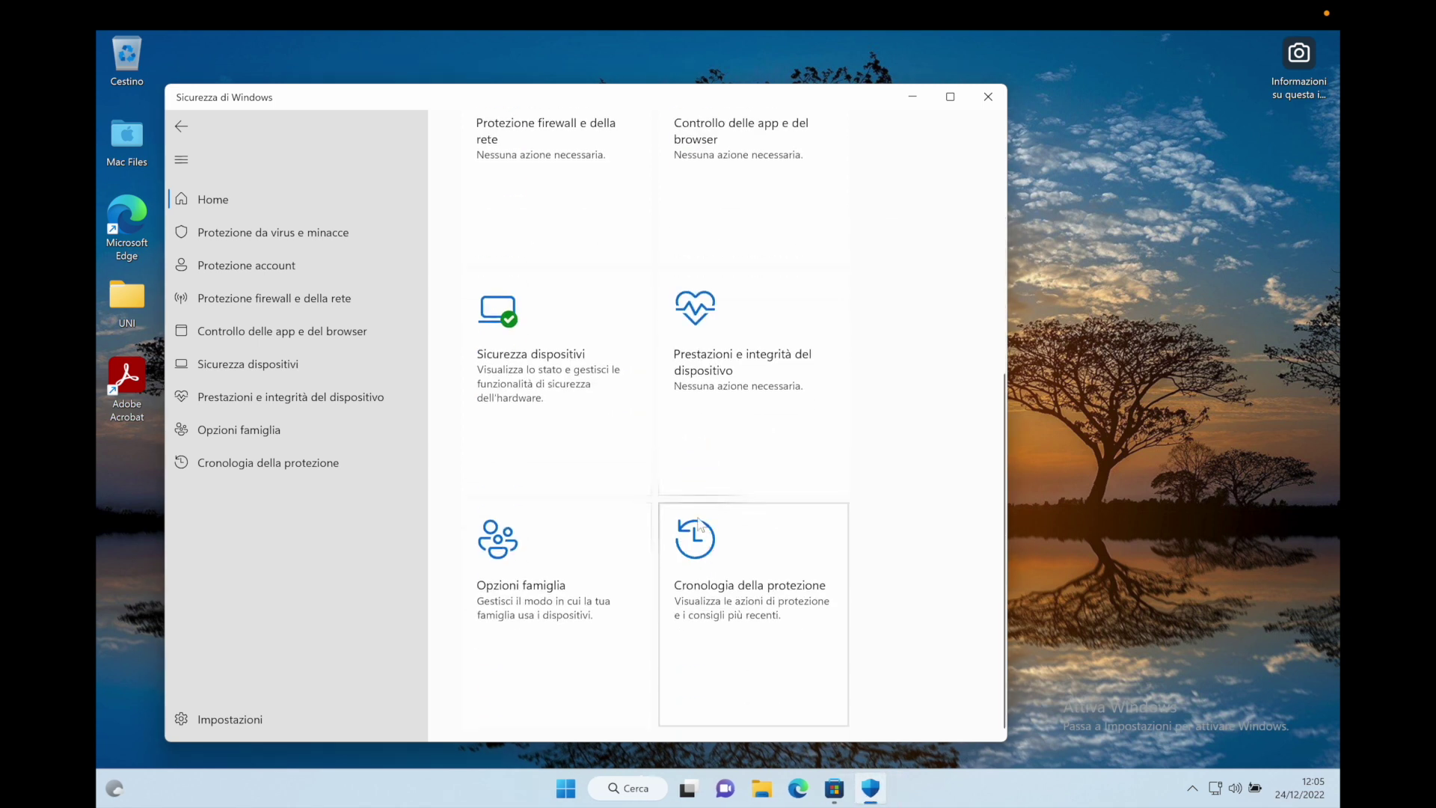
left_click(182, 126)
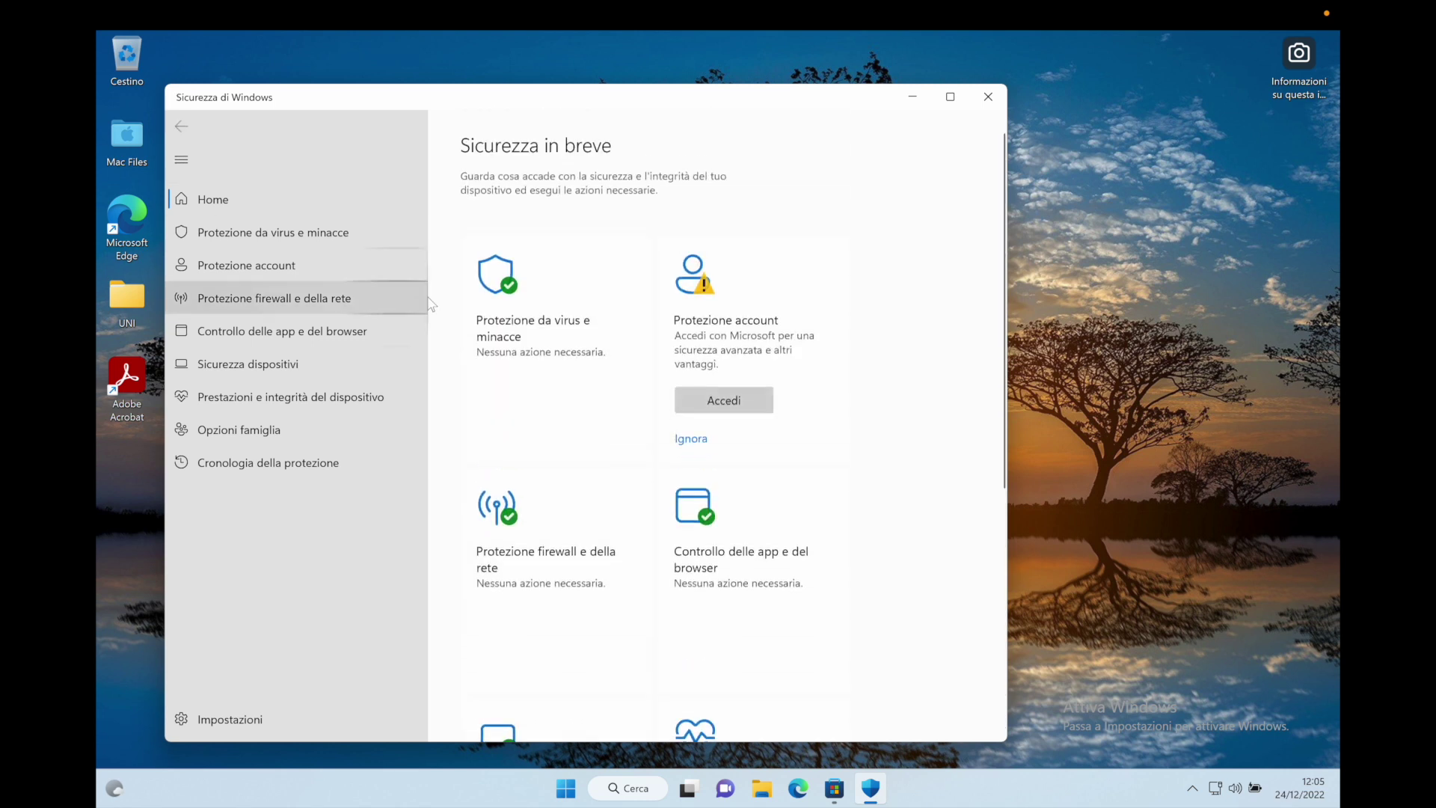
left_click(987, 94)
Search Windows for "pannello", open Pannello di controllo and move its window towards a corner of the desktop.
left_click(645, 786)
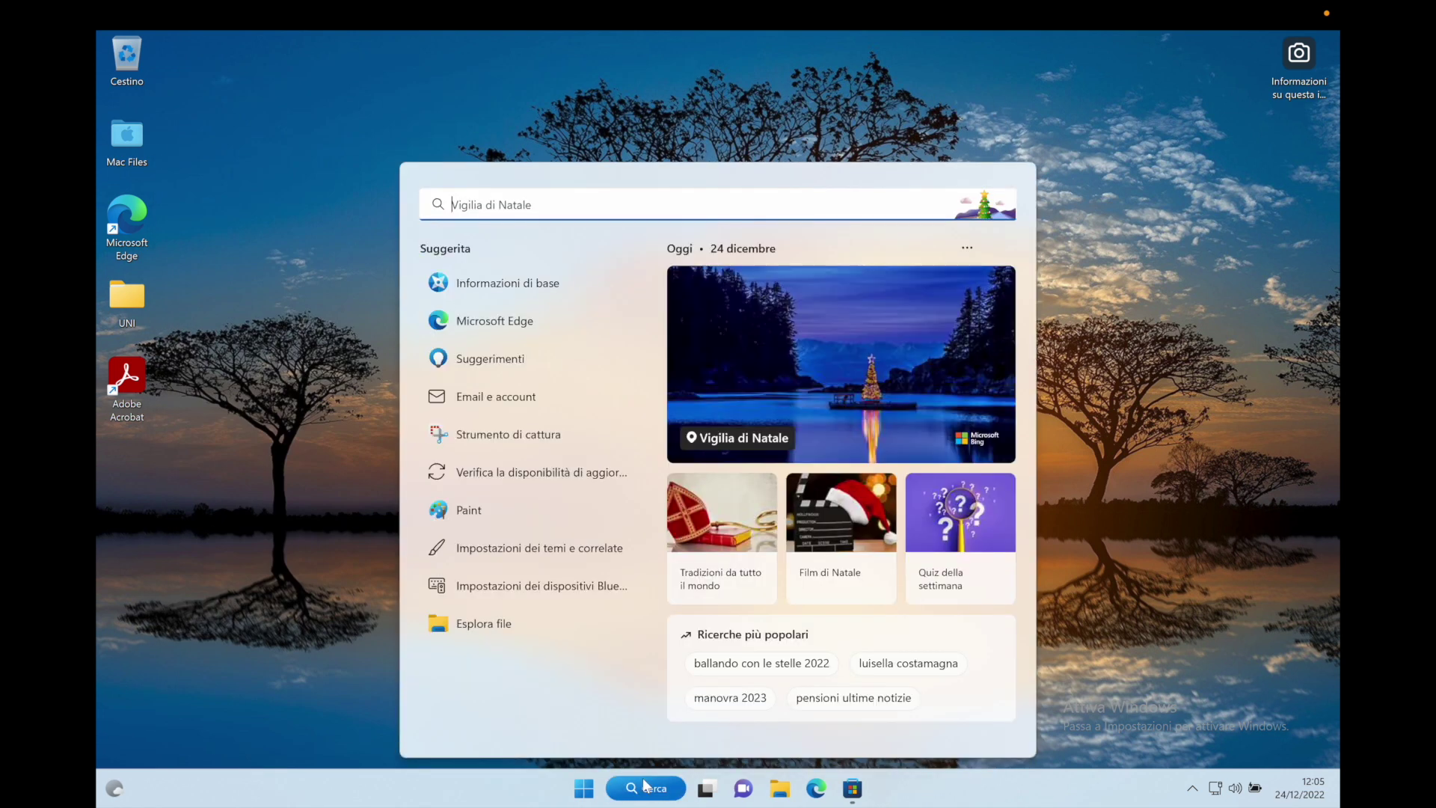
type("pannello")
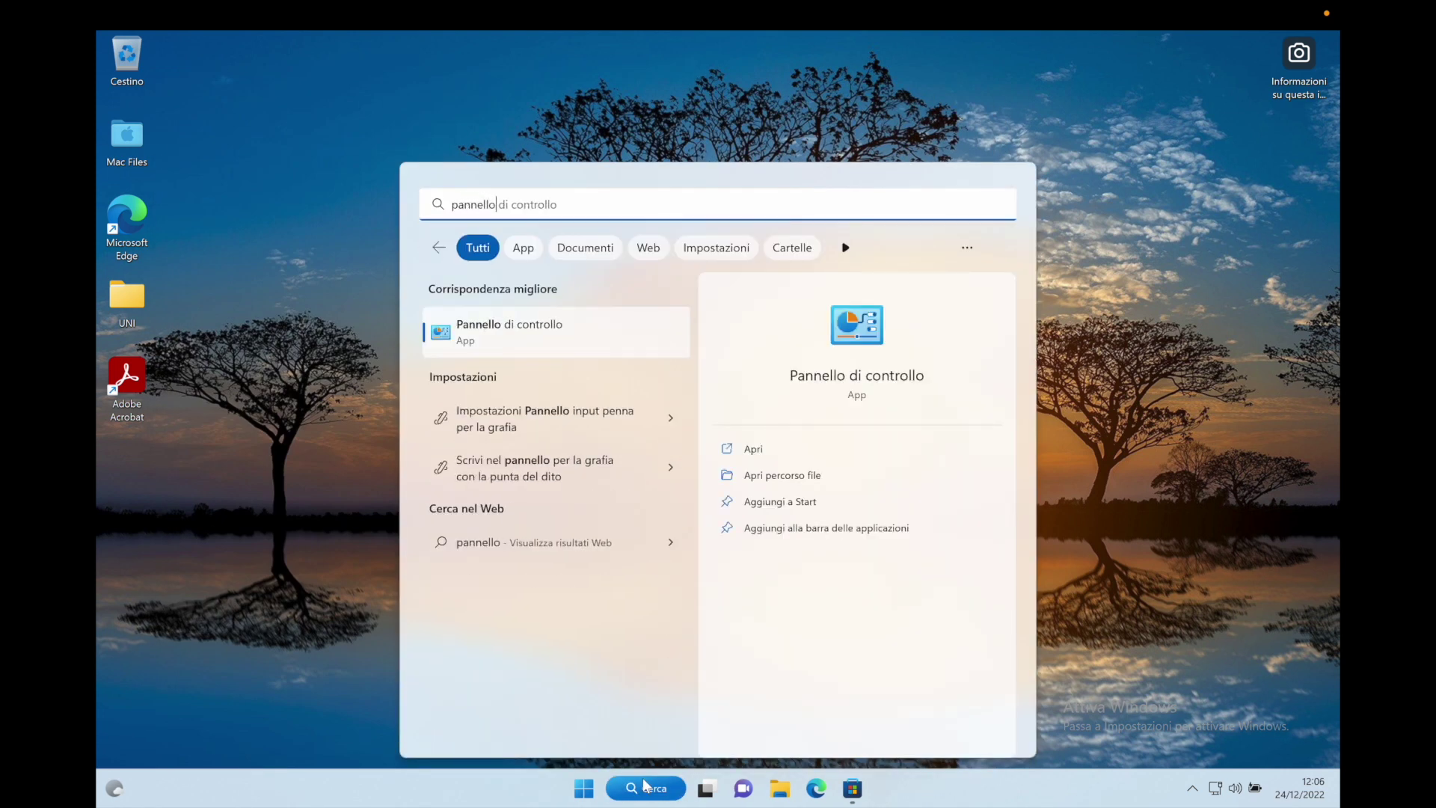
left_click(810, 446)
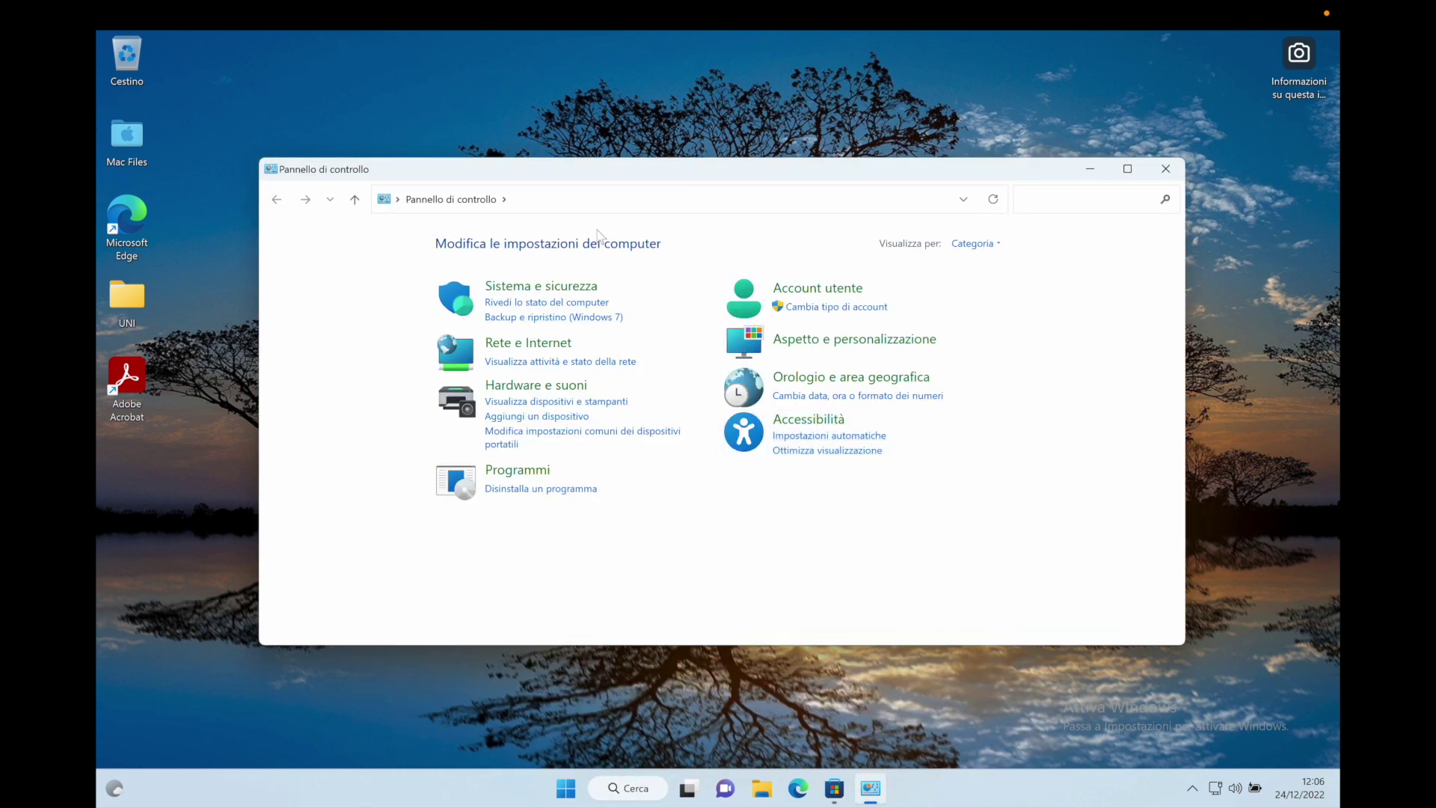
left_click_drag(892, 180, 766, 89)
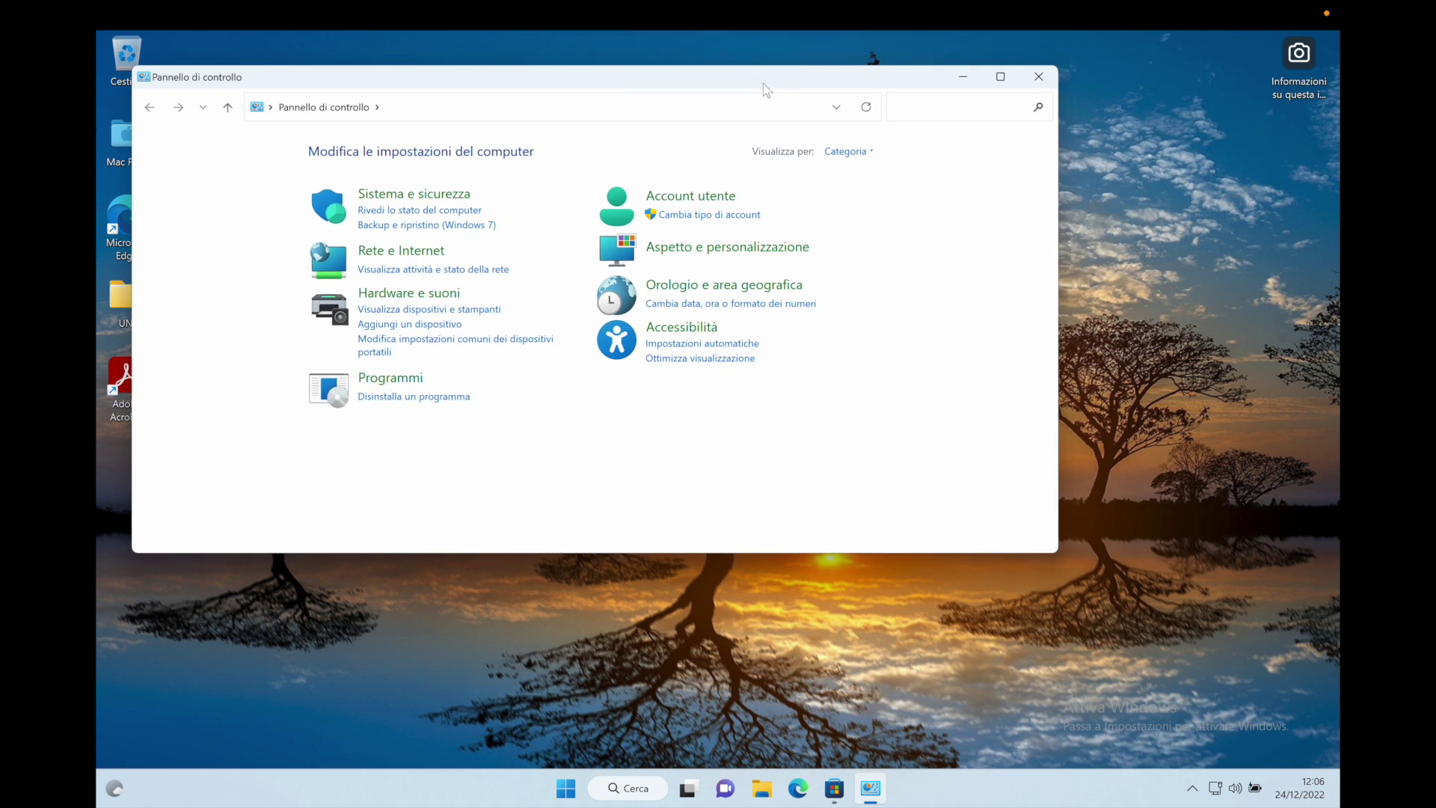
Search Windows for "impo", open Impostazioni and move its window aside to uncover Pannello di controllo.
left_click(632, 794)
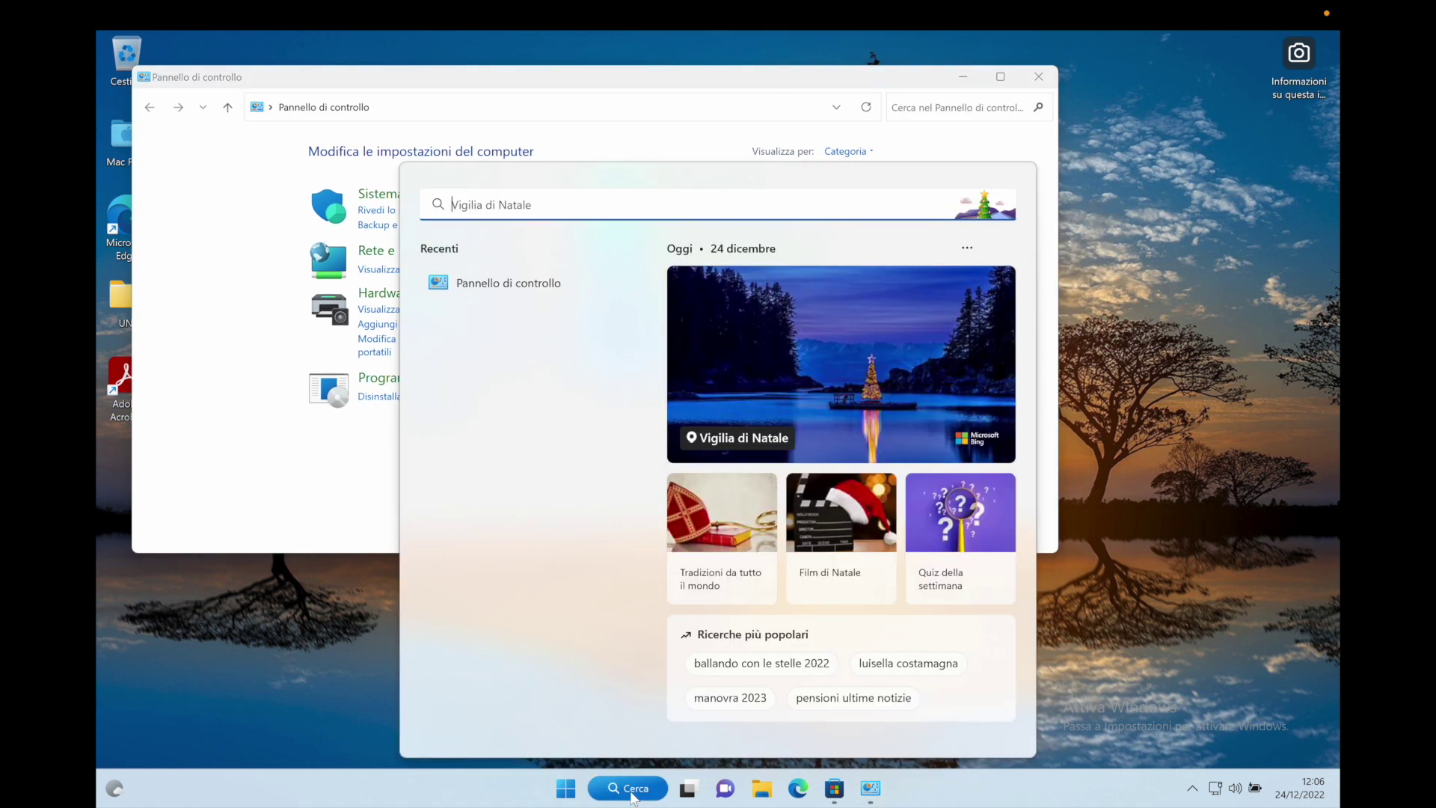
type("impo")
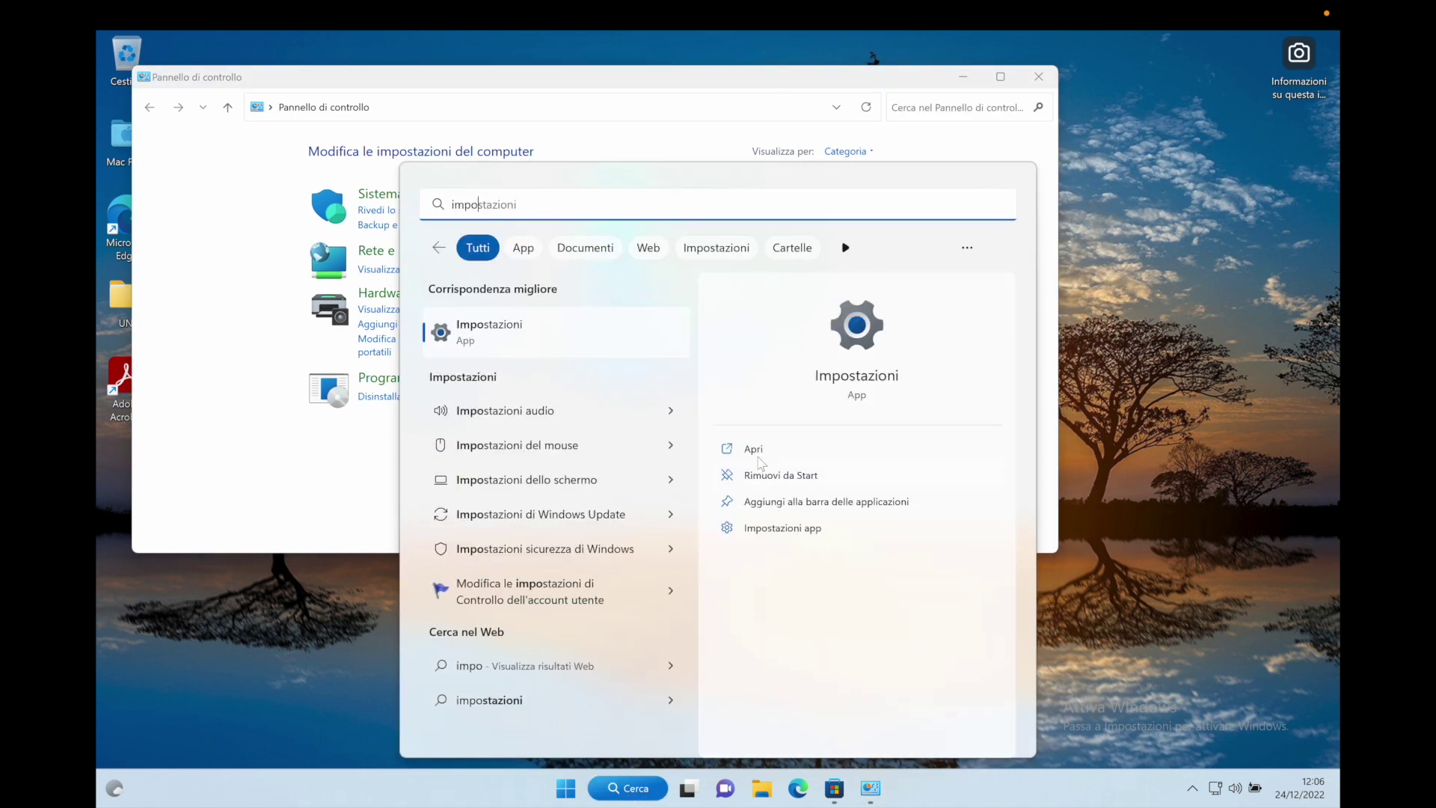
left_click(754, 450)
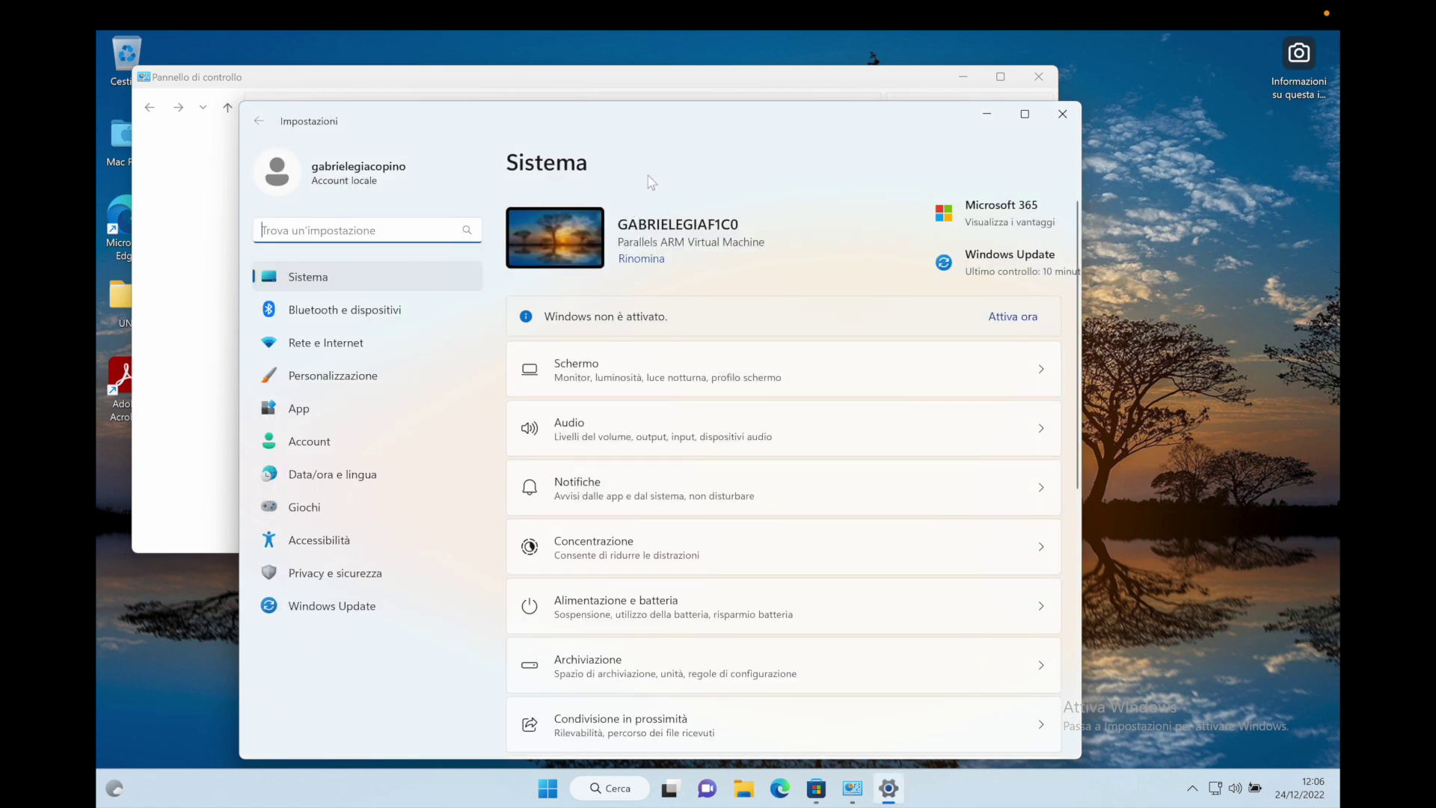
left_click(923, 192)
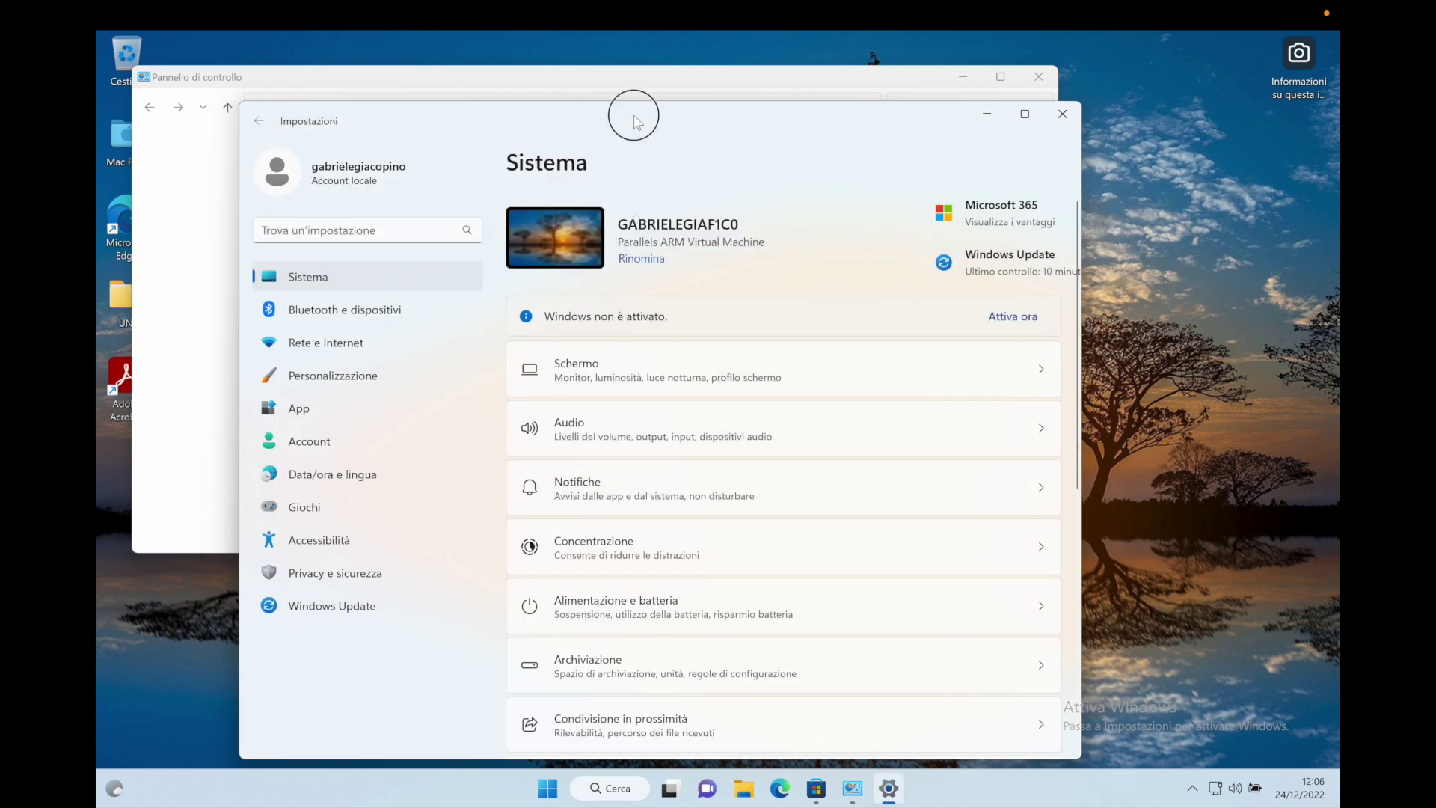
left_click_drag(635, 112, 949, 177)
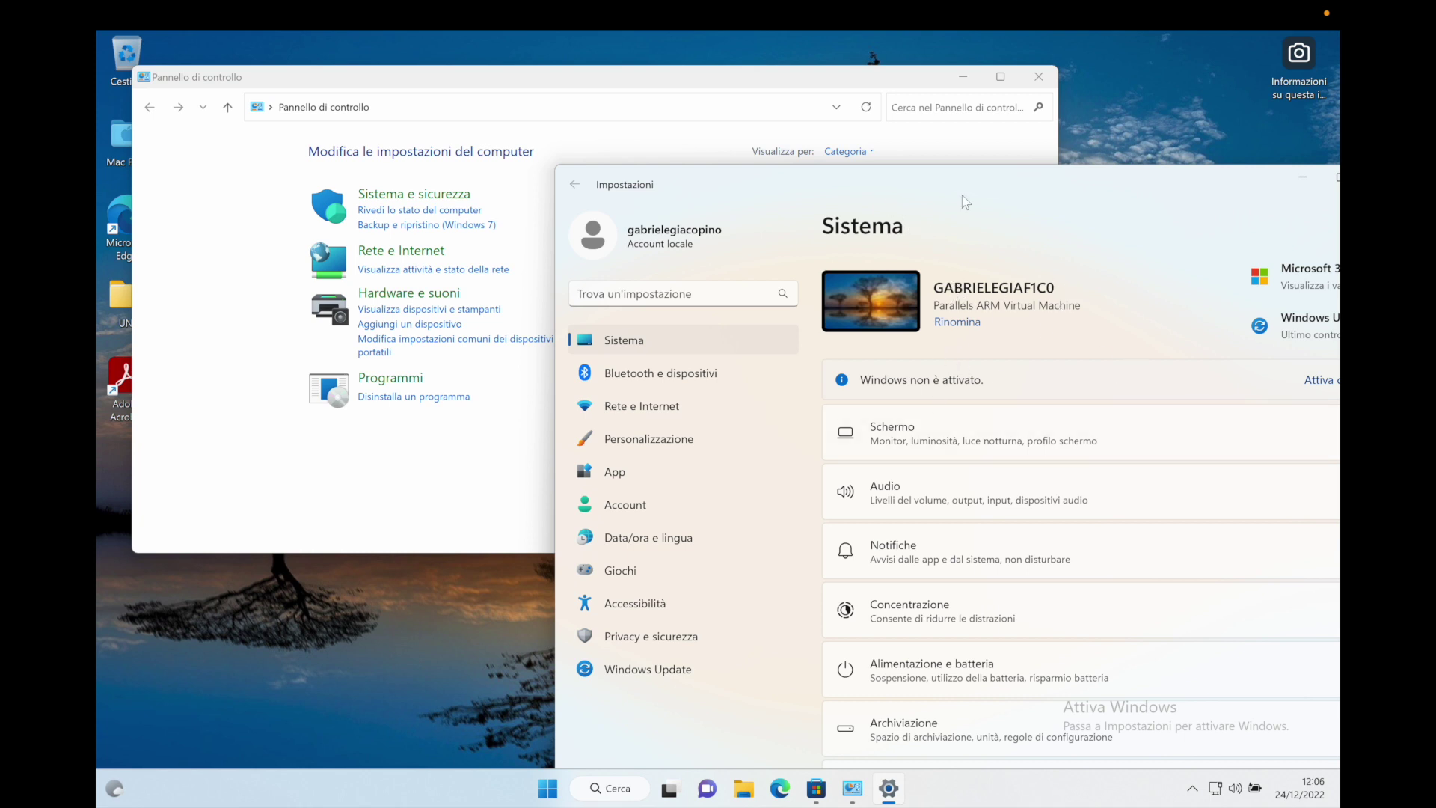
left_click_drag(1060, 187, 1168, 252)
Compare the Pannello di controllo and Impostazioni windows and open the list of programs to uninstall in Pannello di controllo.
left_click(571, 462)
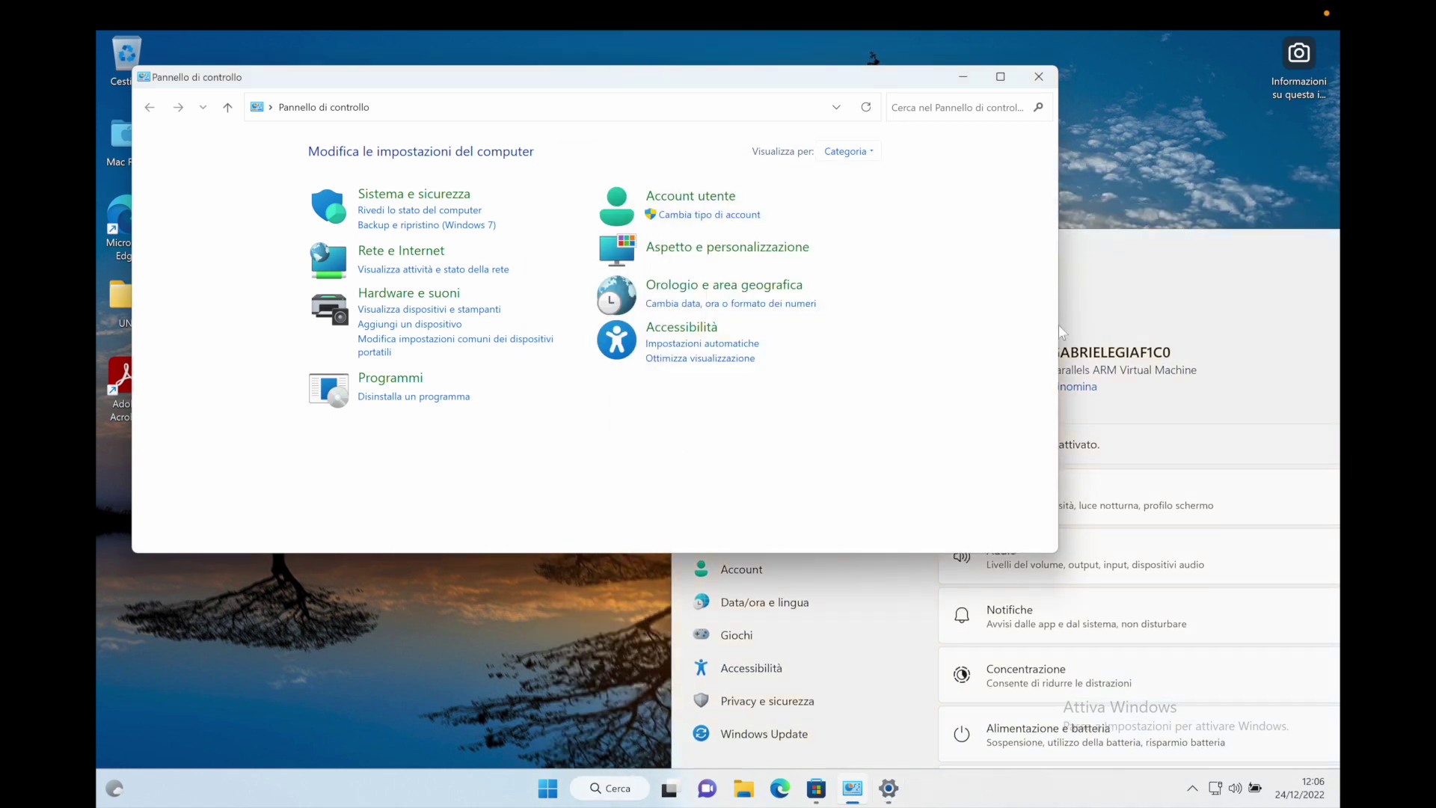
left_click(1201, 289)
left_click_drag(1109, 252, 1028, 218)
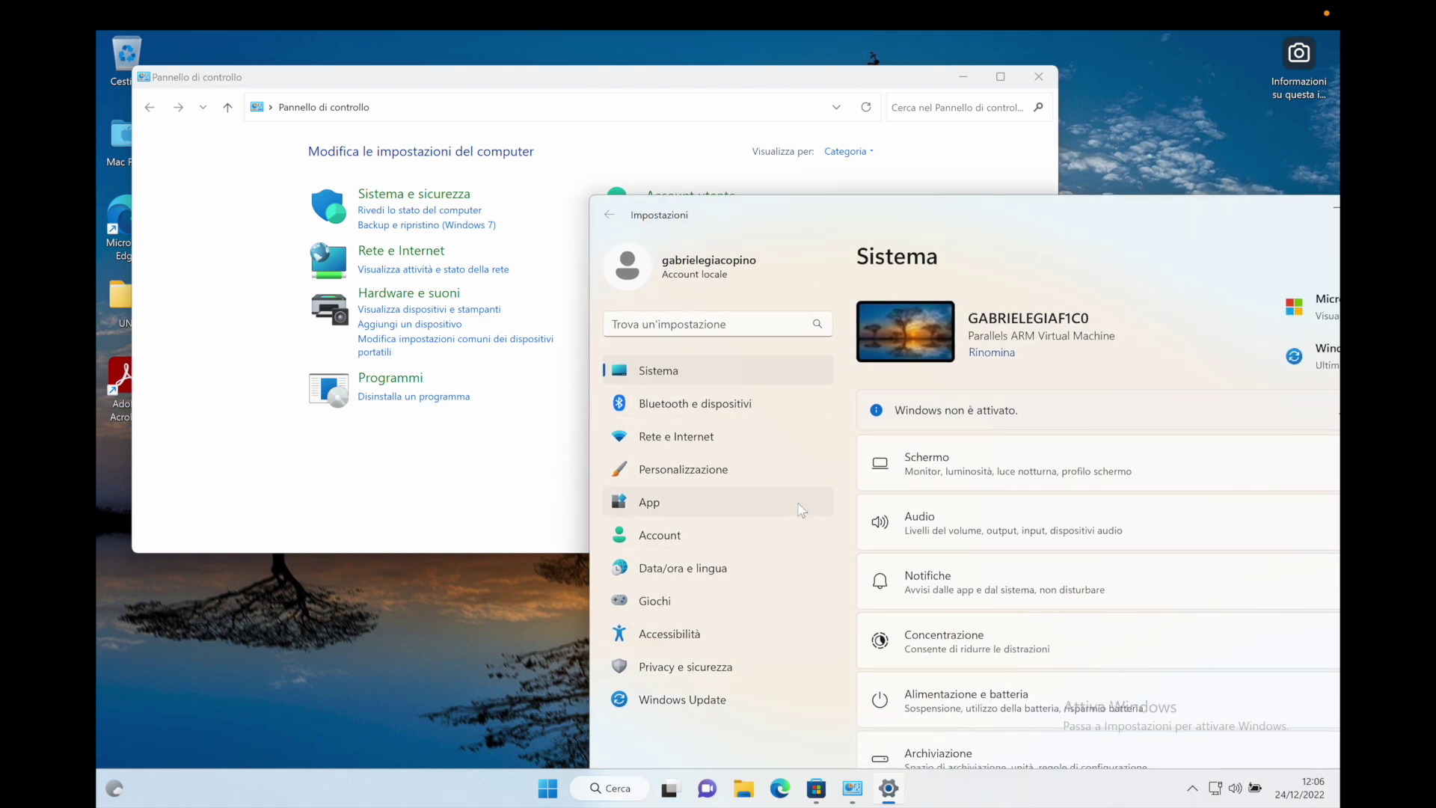
left_click(490, 458)
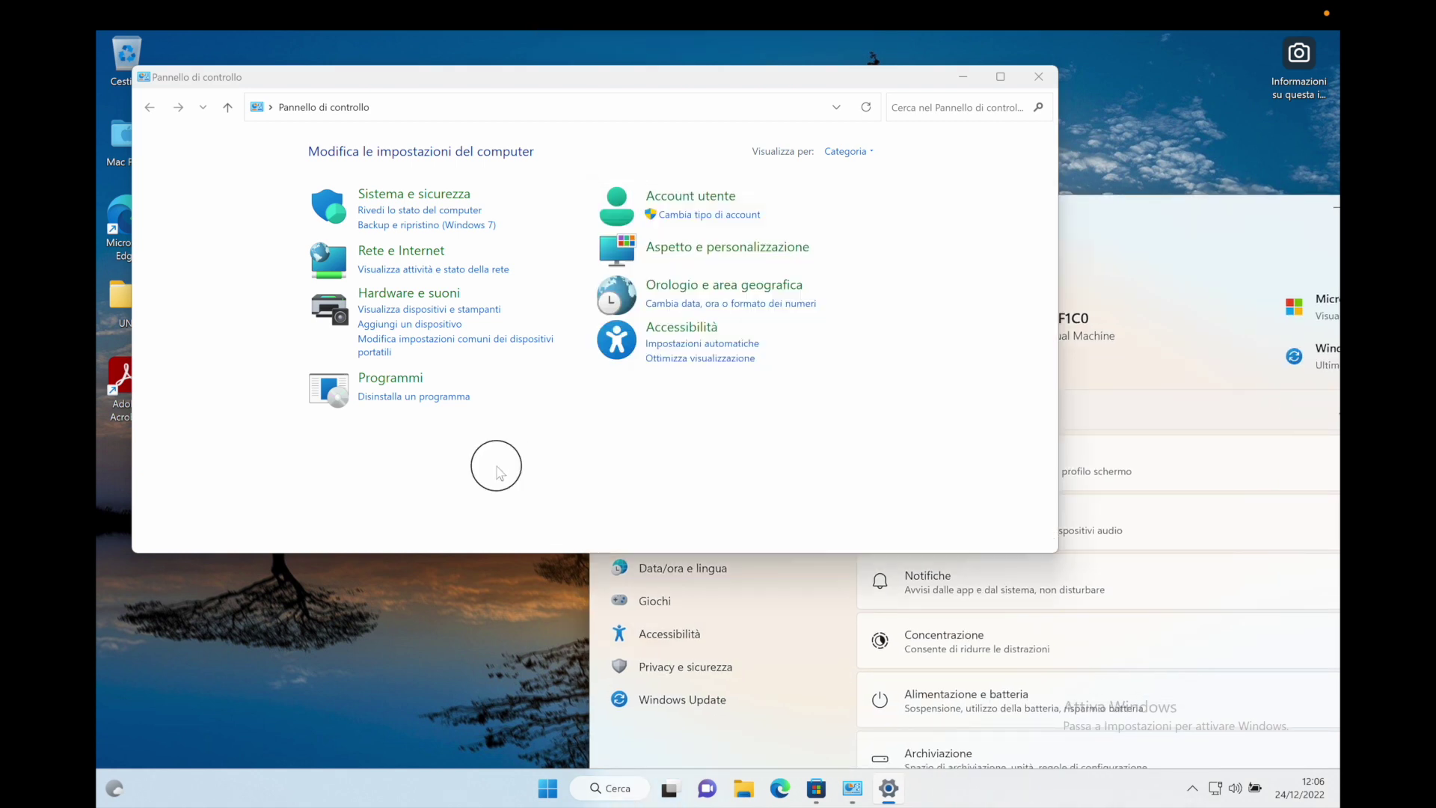
left_click(415, 397)
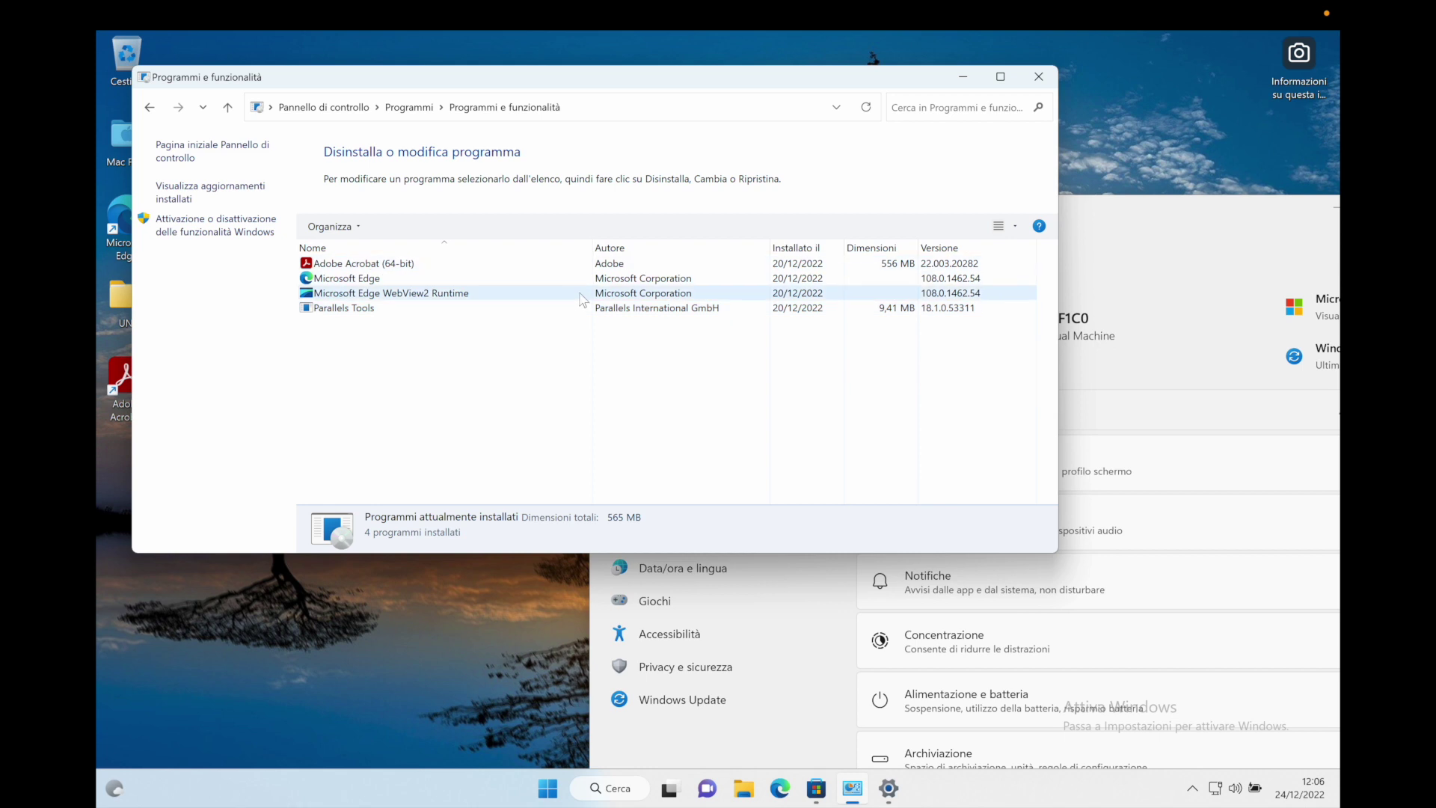
Open App installate in the Impostazioni window and look through the list of installed apps.
left_click(1168, 214)
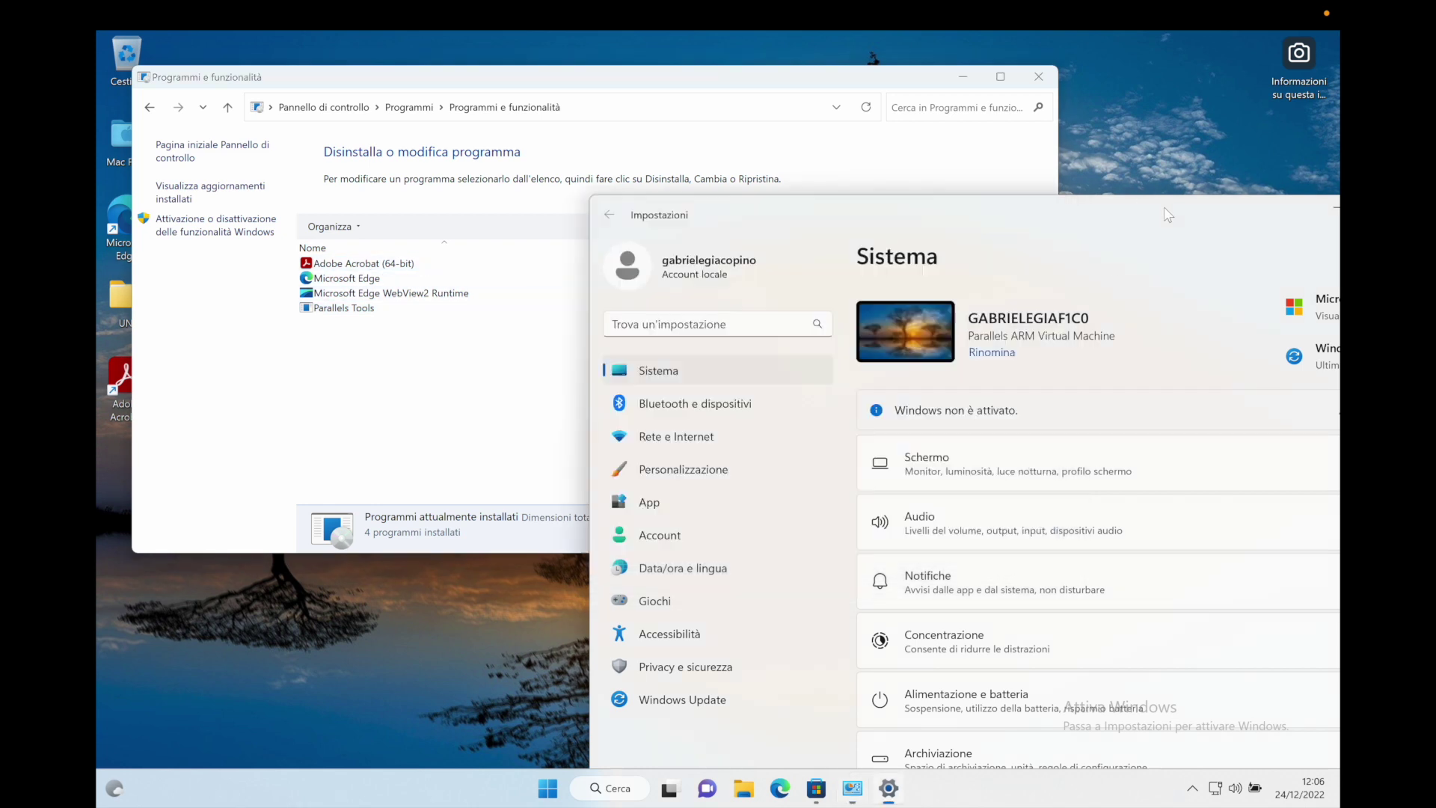
left_click_drag(1142, 213, 1042, 180)
left_click(573, 477)
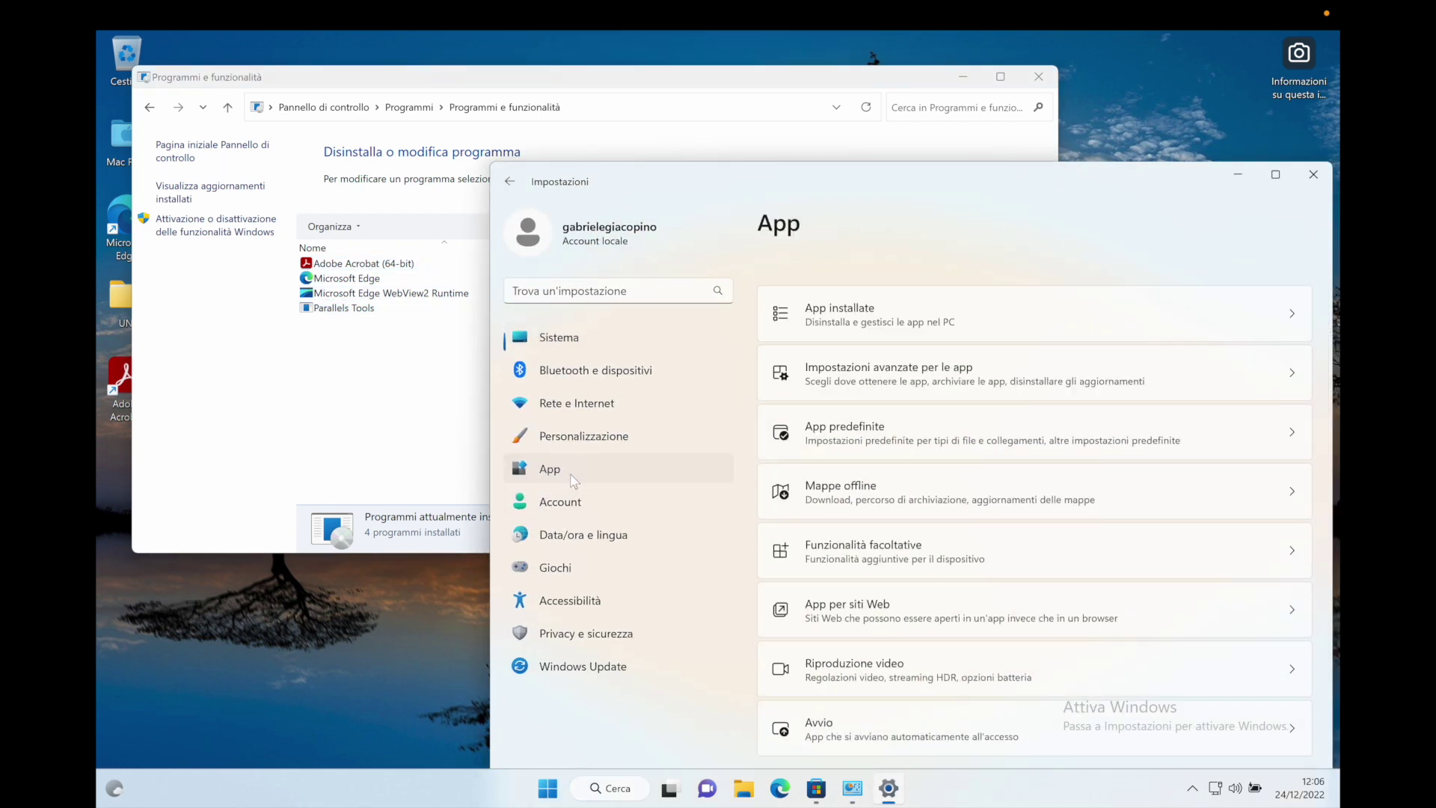
left_click(1055, 287)
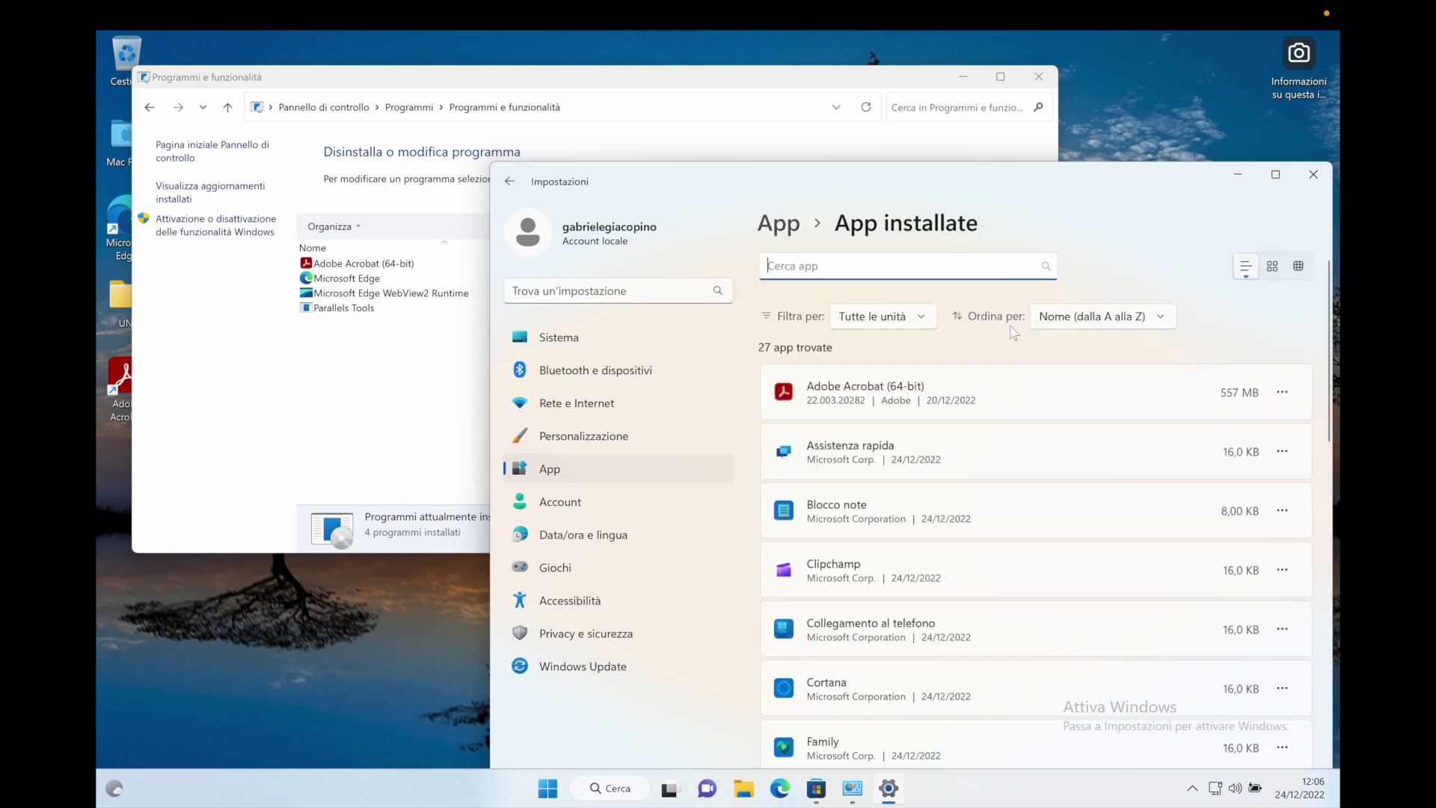
scroll(987, 509, "down", 2)
scroll(973, 624, "down", 6)
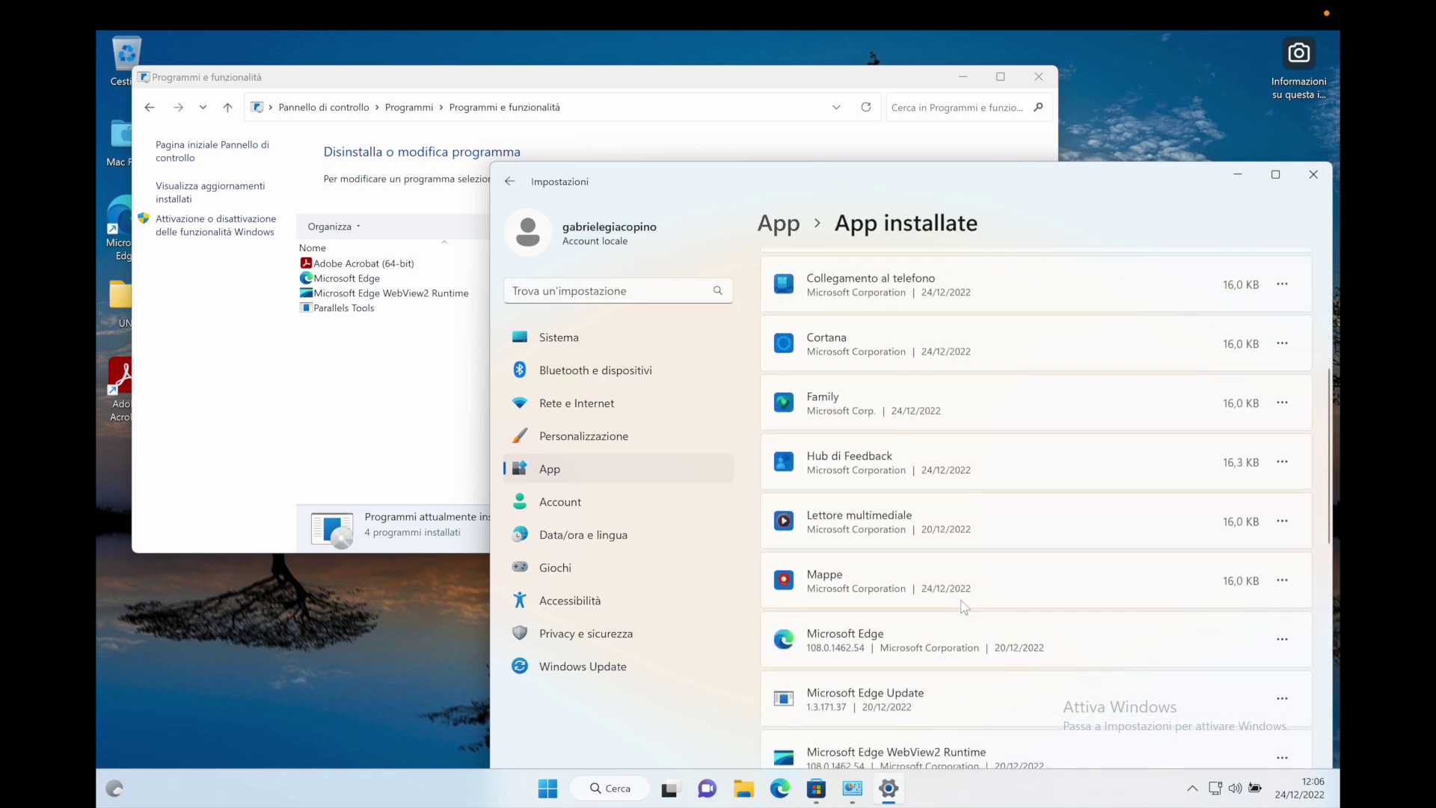
scroll(964, 607, "down", 7)
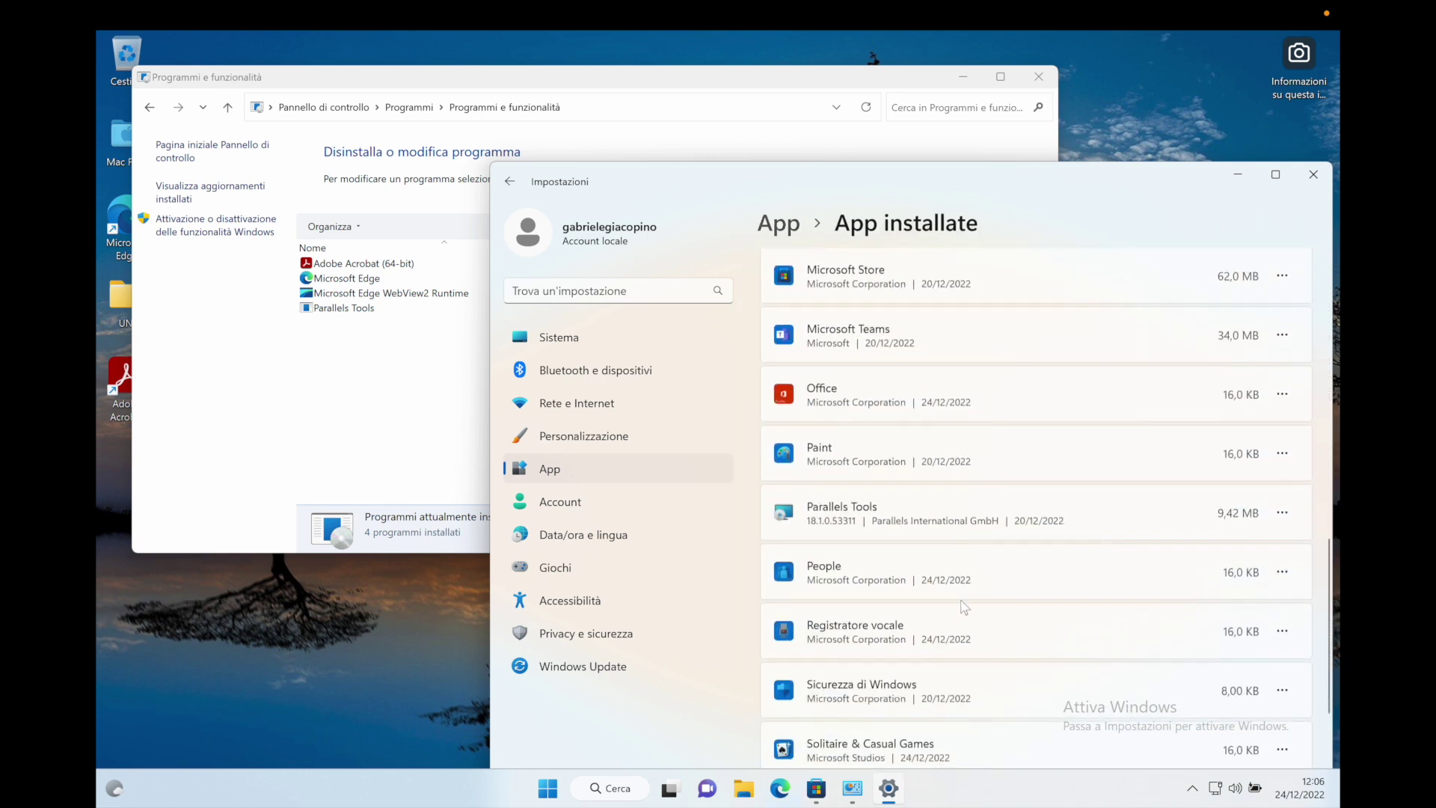
scroll(964, 608, "down", 1)
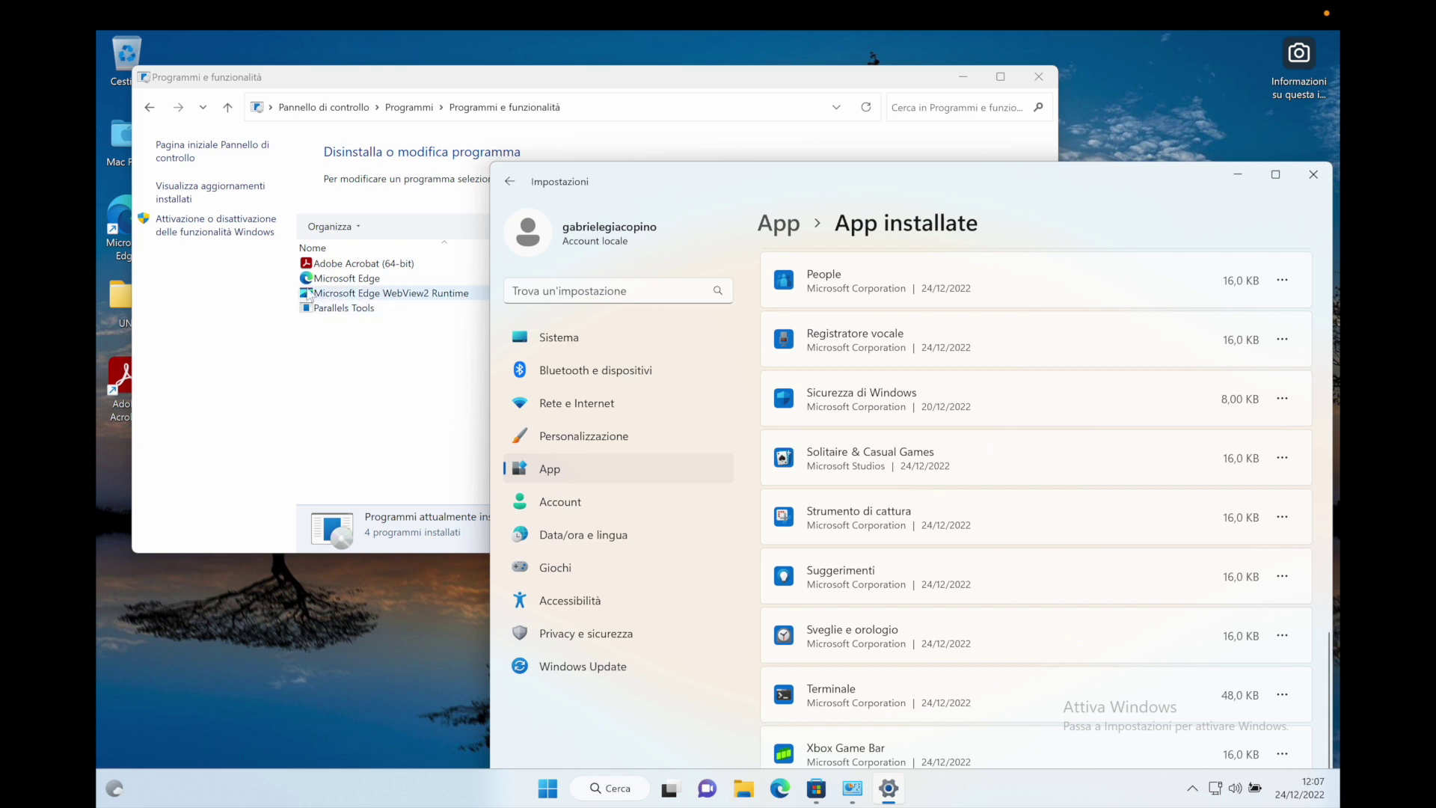
Return to the Pannello di controllo home page and open the Rete e Internet category.
left_click(369, 381)
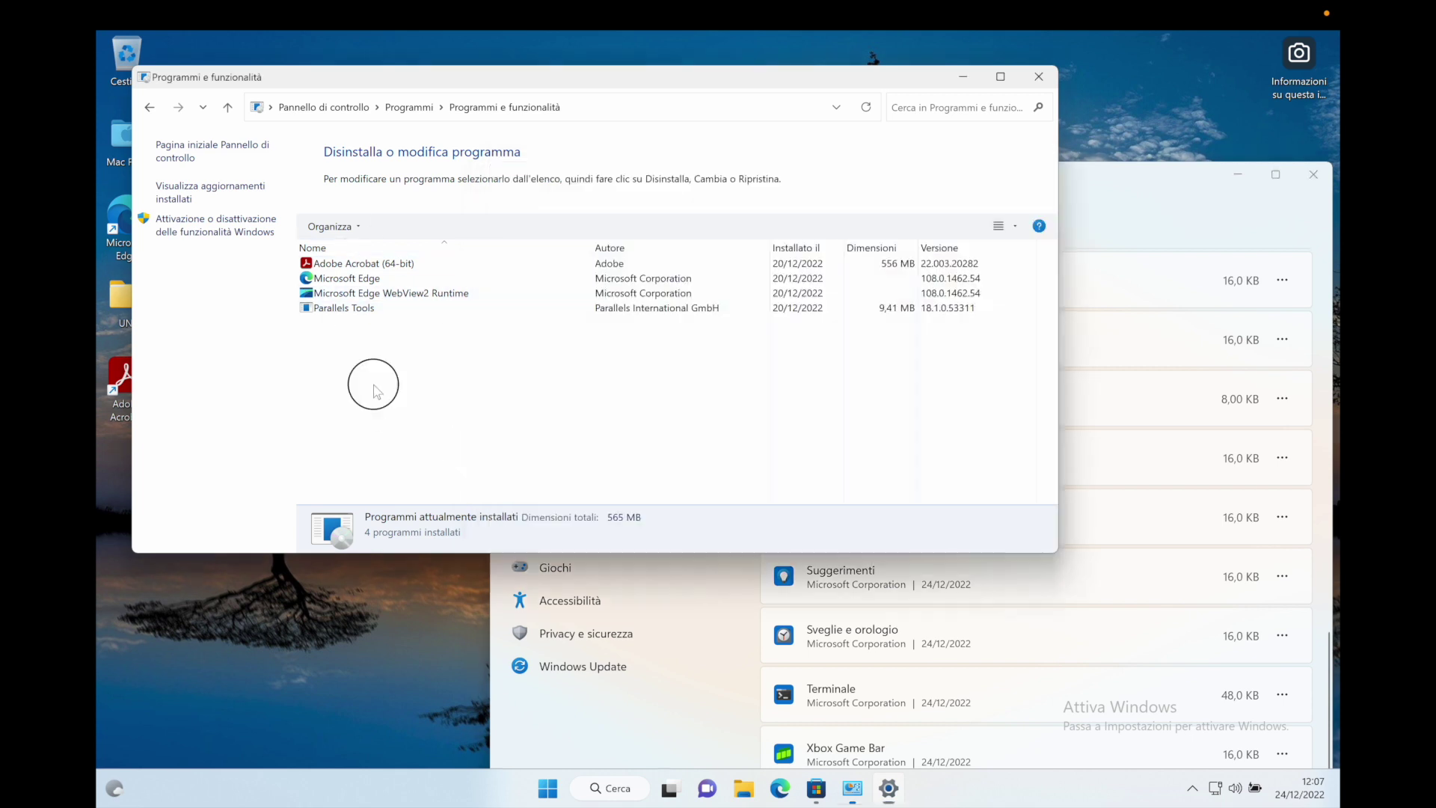
left_click(324, 107)
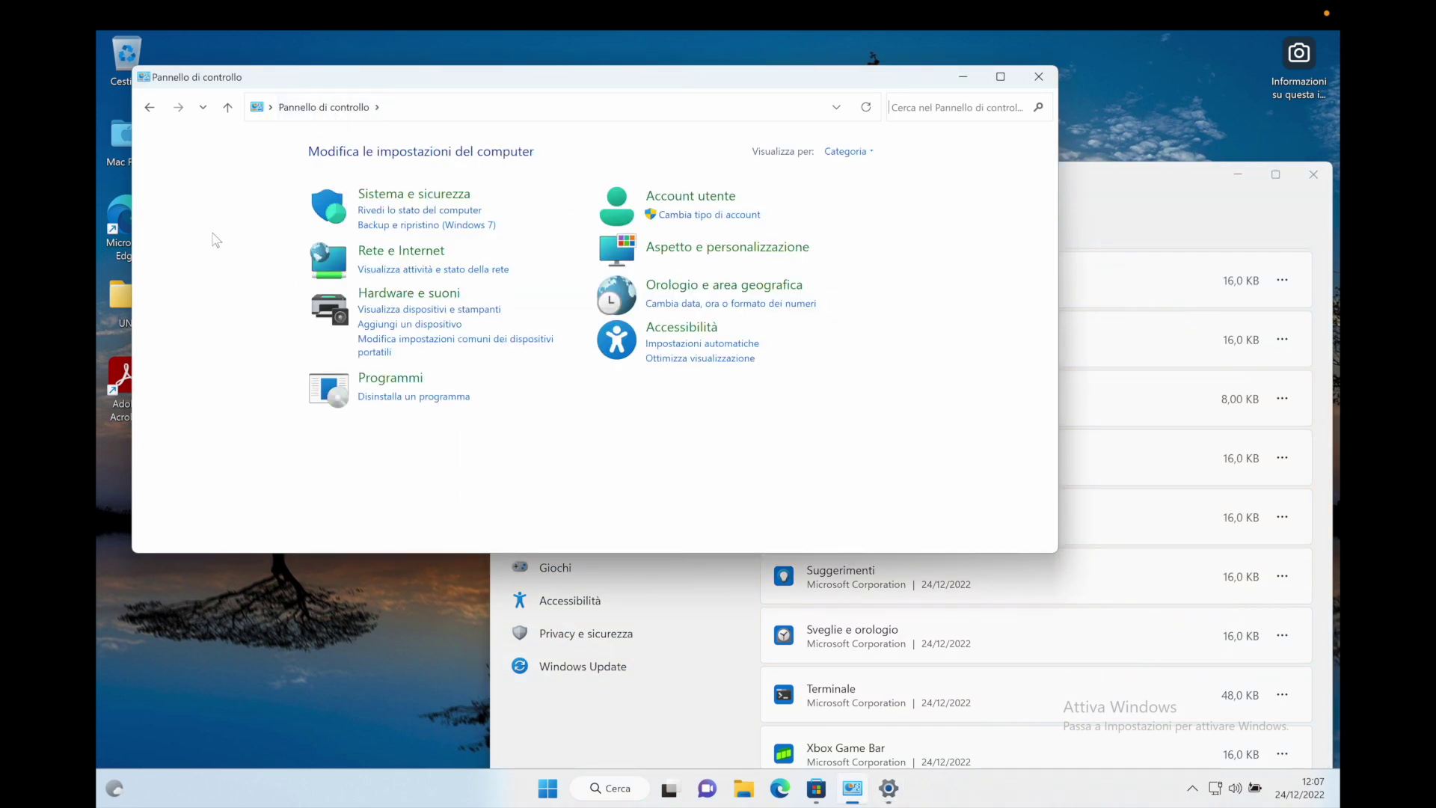
left_click(430, 253)
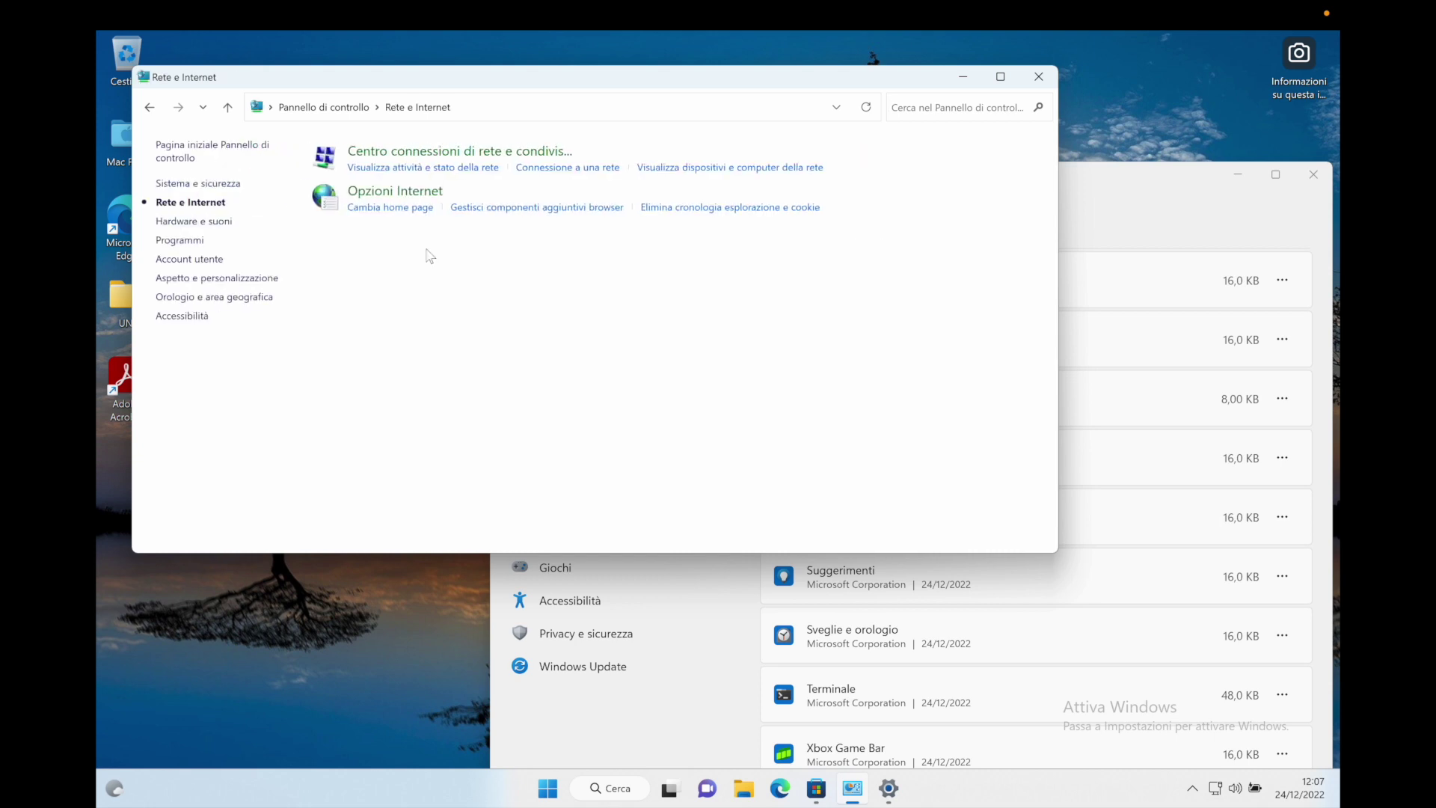
Look through the pages of Opzioni Internet, cancel the dialog and return to the Pannello di controllo home page.
left_click(393, 193)
left_click(299, 149)
left_click(371, 149)
left_click(423, 149)
left_click(430, 137)
left_click(430, 146)
left_click(313, 147)
left_click(235, 147)
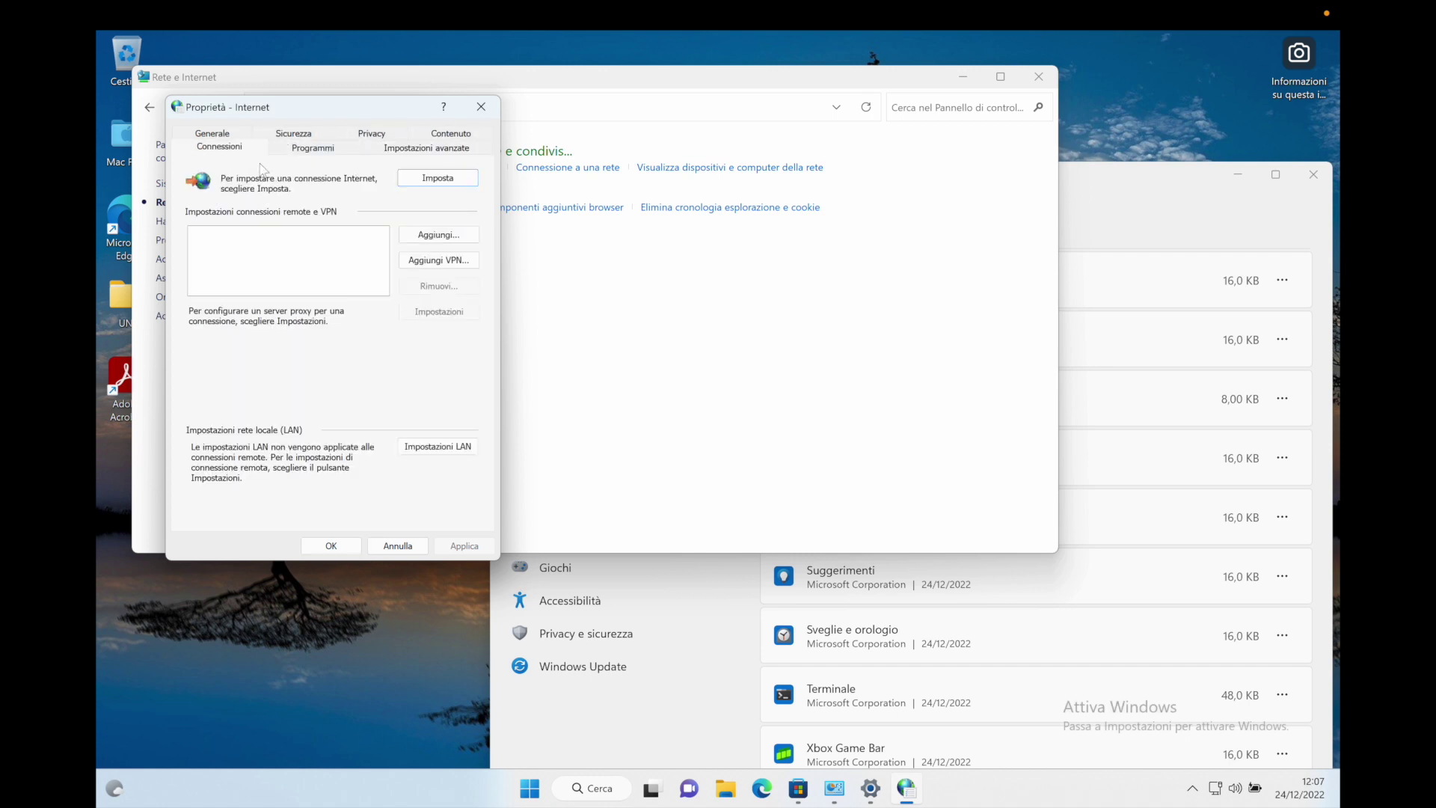
left_click(404, 545)
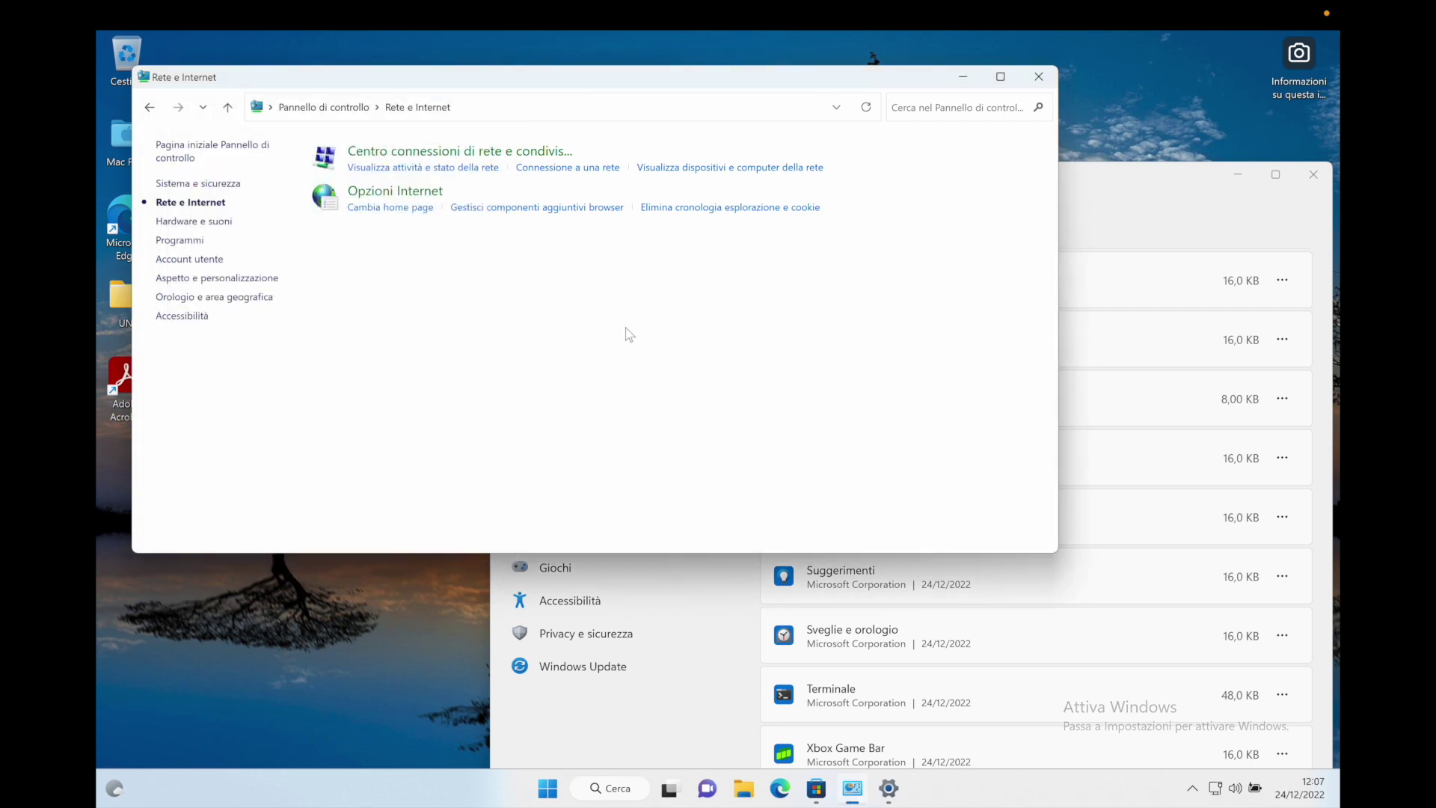
left_click(327, 107)
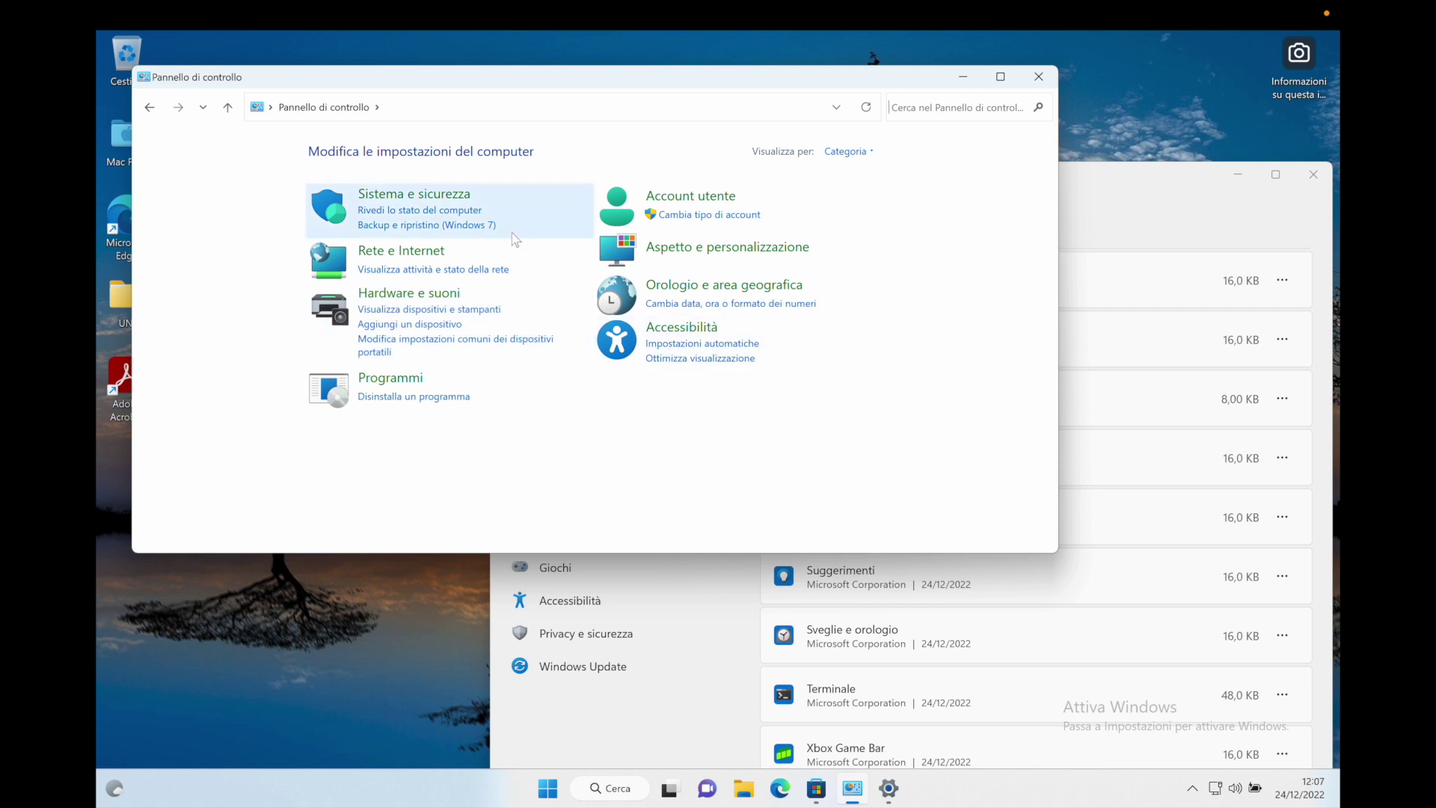
View the Ethernet page under Rete e Internet in Impostazioni, and close both the Pannello di controllo and Impostazioni windows.
left_click_drag(1165, 175, 911, 211)
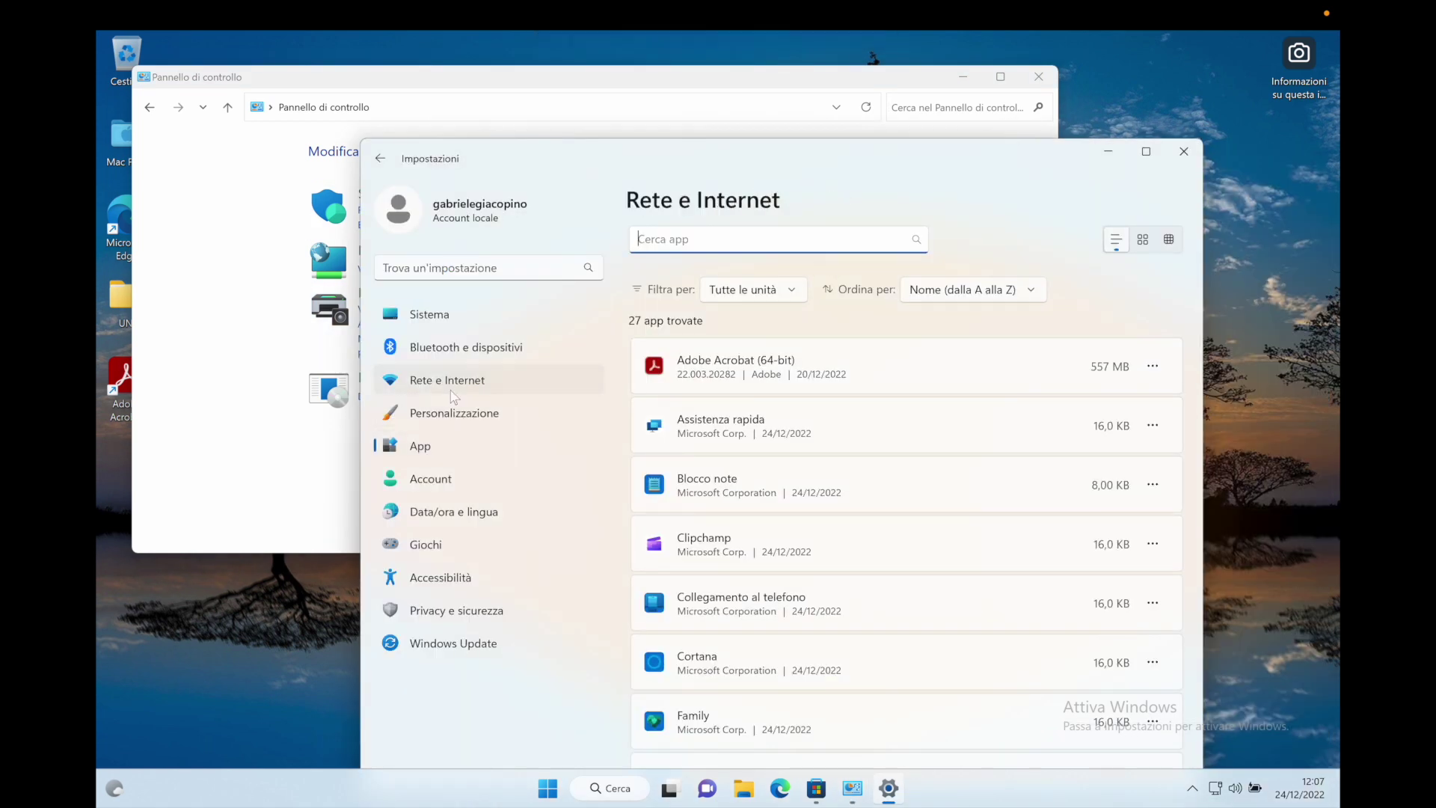
left_click(450, 389)
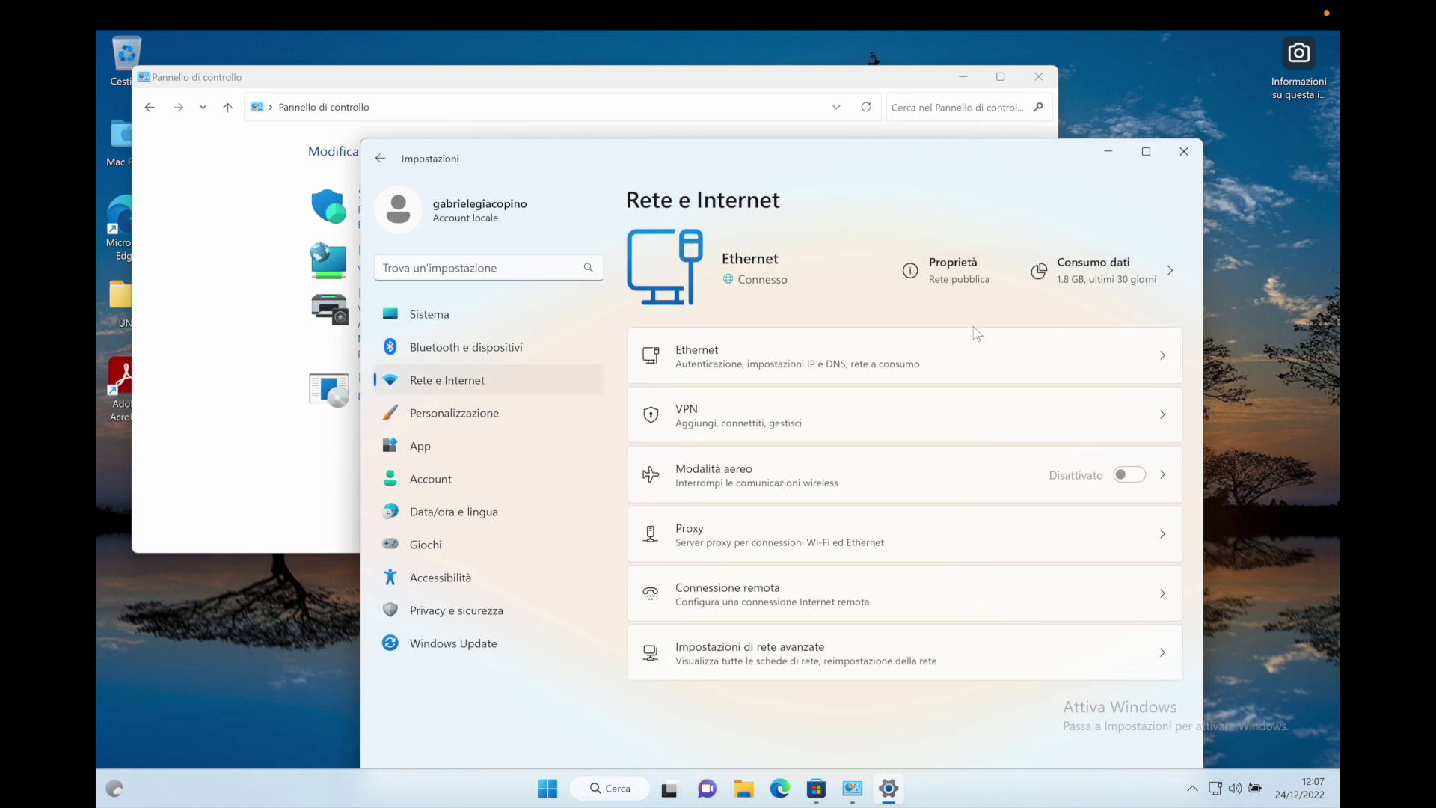
left_click(942, 349)
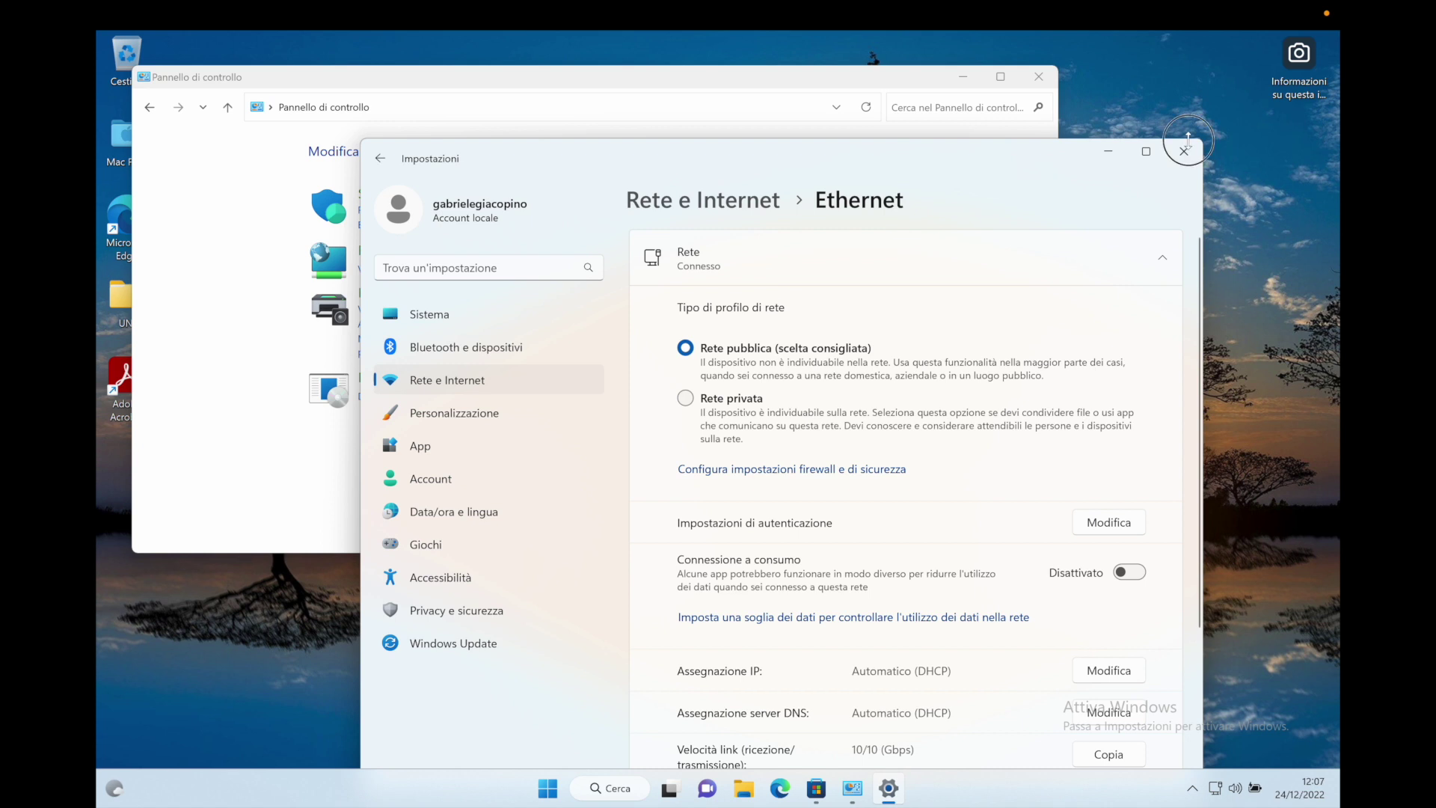
left_click(1052, 99)
left_click(1038, 76)
left_click(1183, 151)
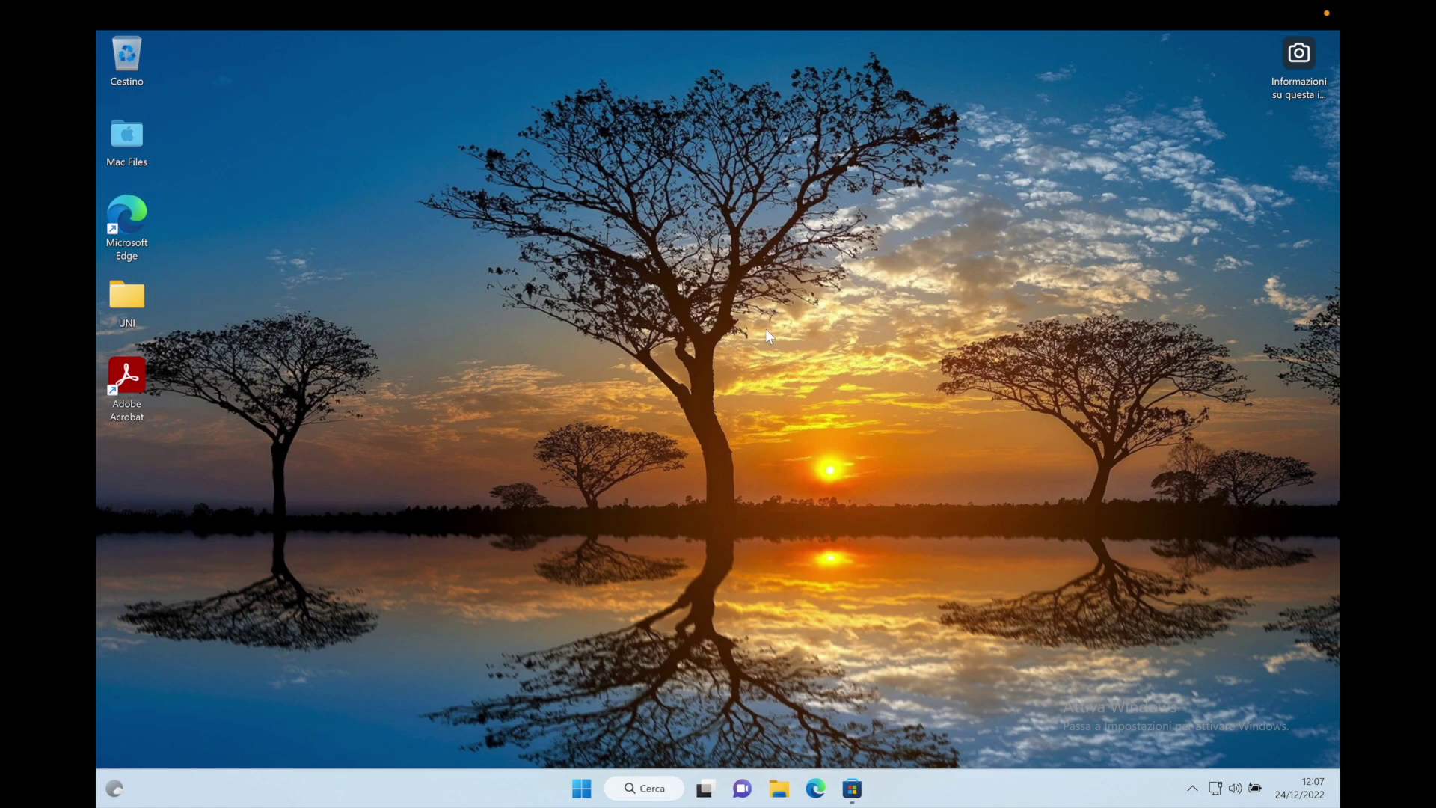
Search Windows for "calcolatrice", filter the results to apps, and close the search.
left_click(654, 789)
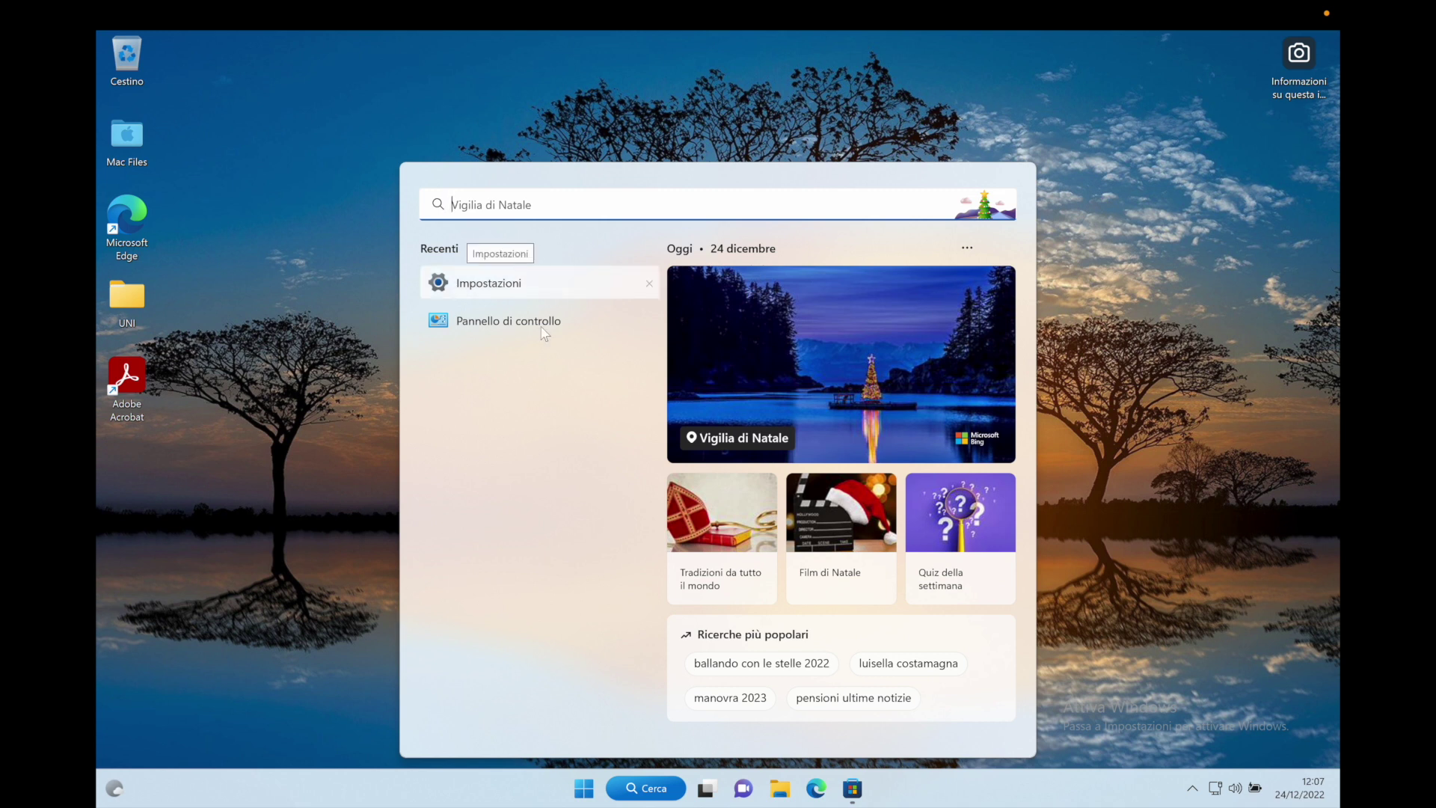
type("calc")
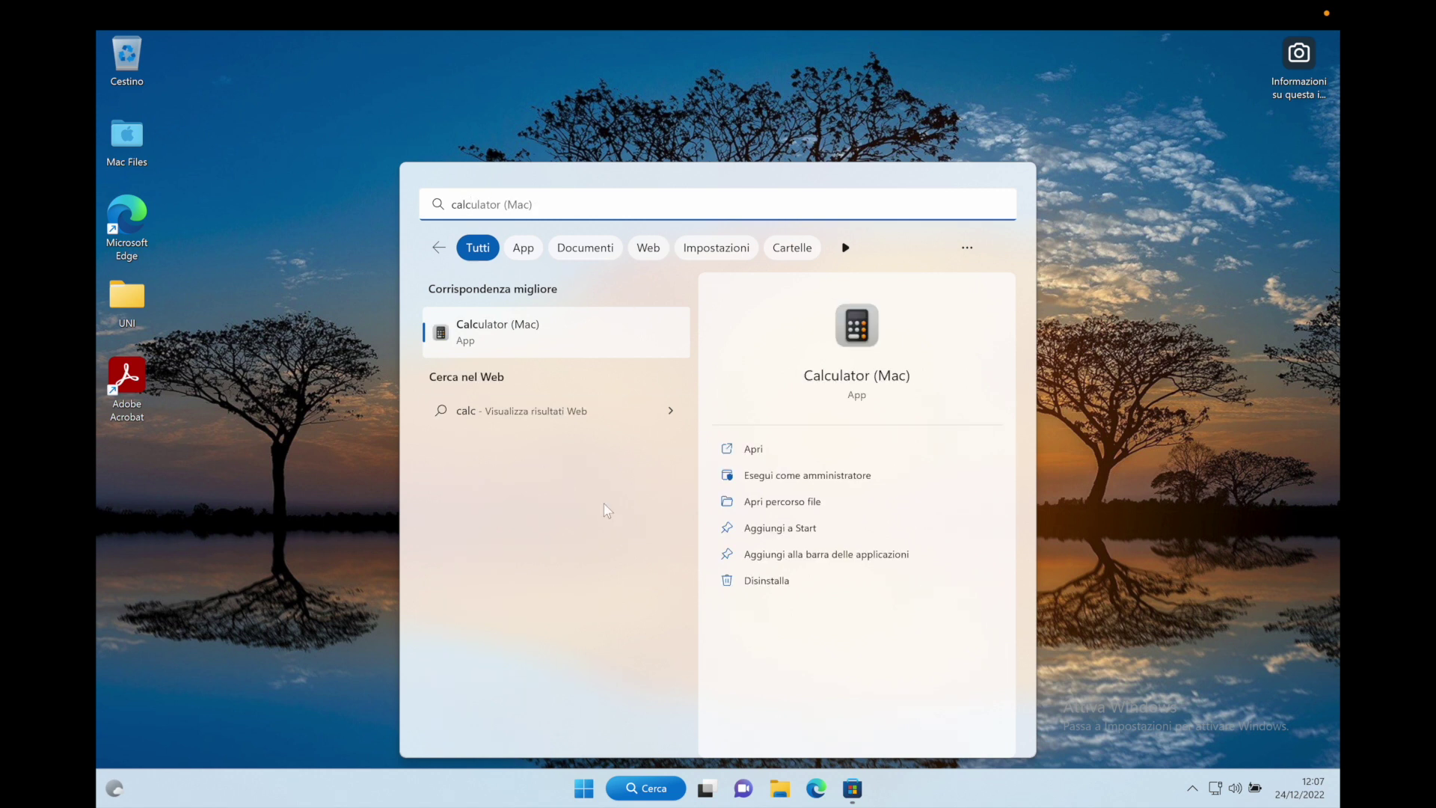
type("olatrice")
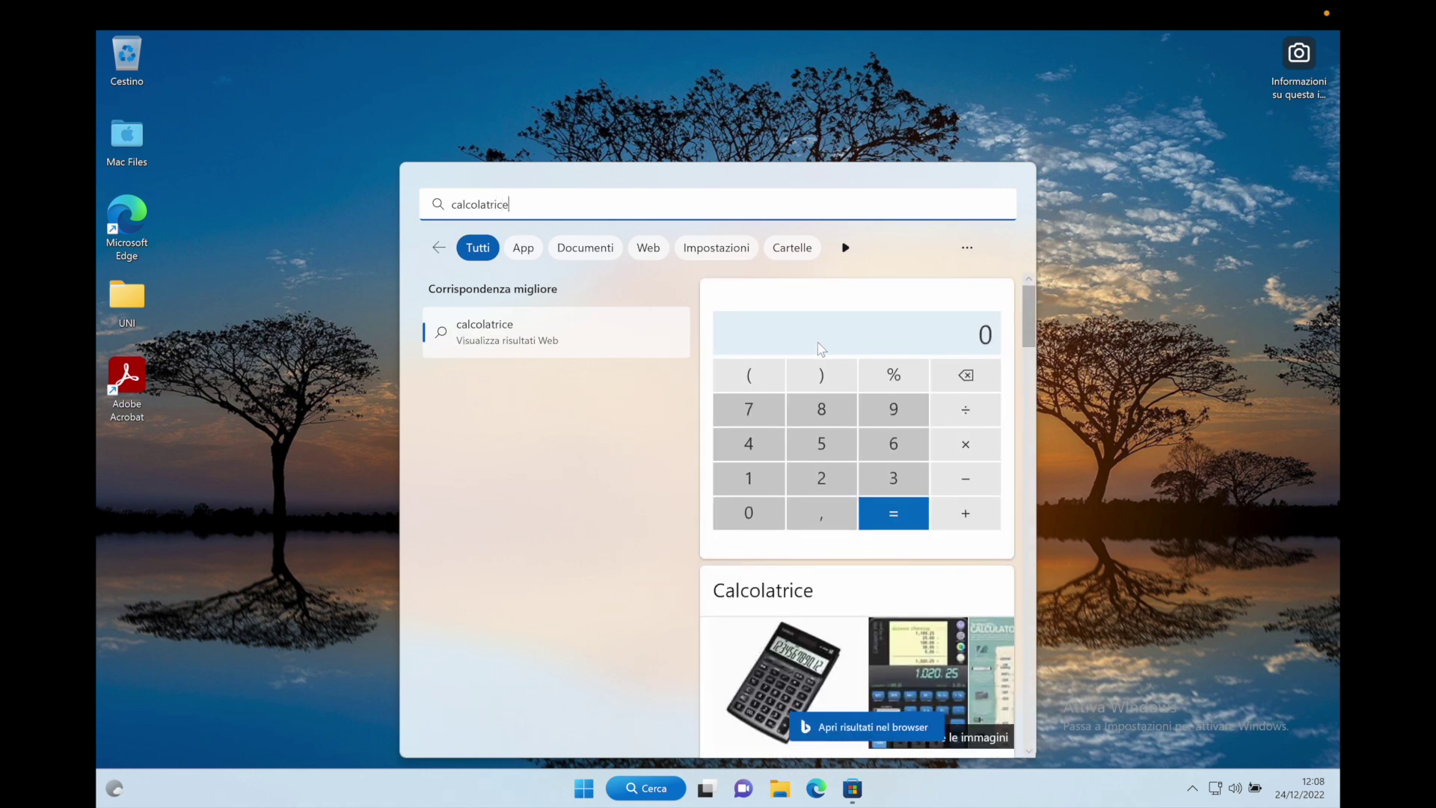
scroll(822, 348, "down", 1)
left_click(523, 249)
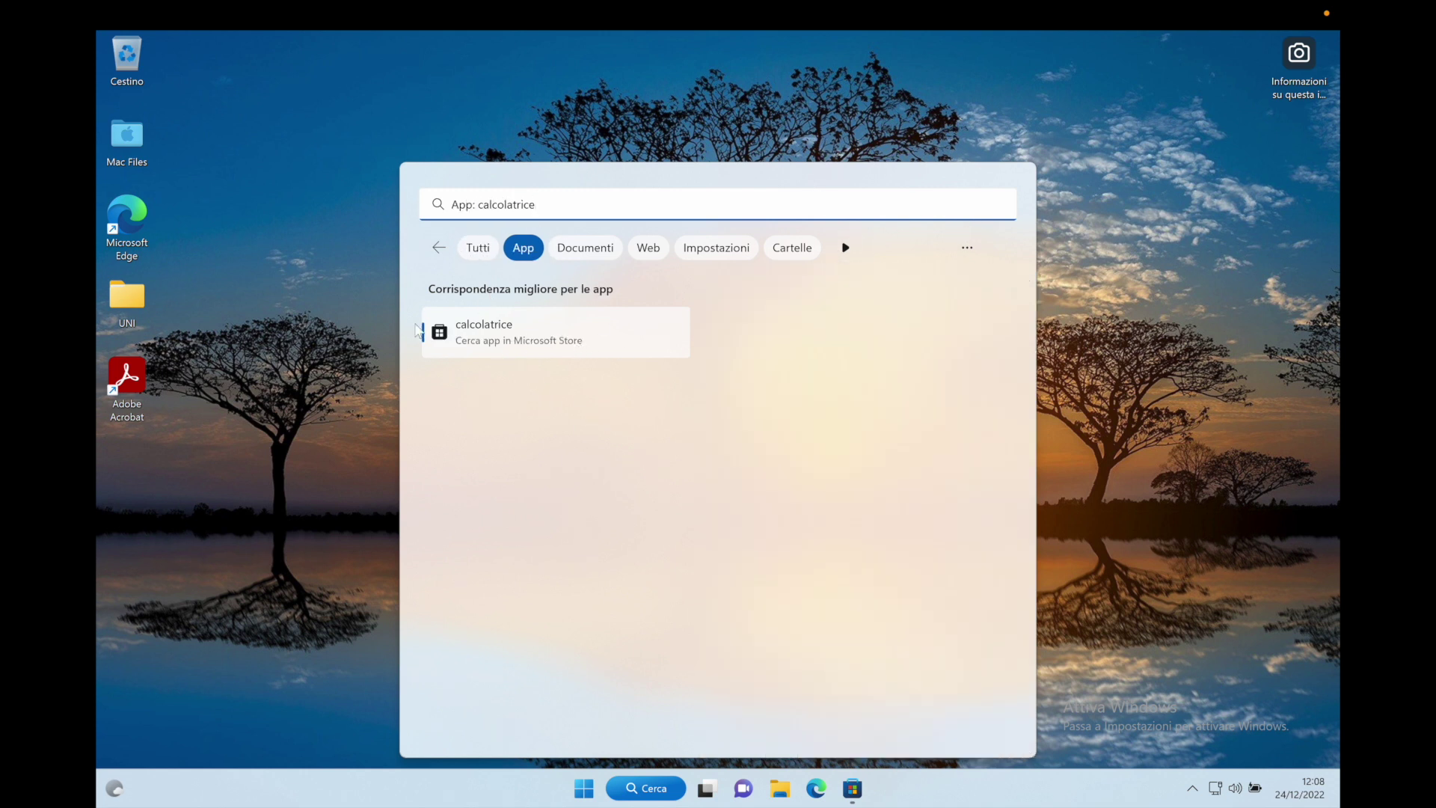
left_click(327, 372)
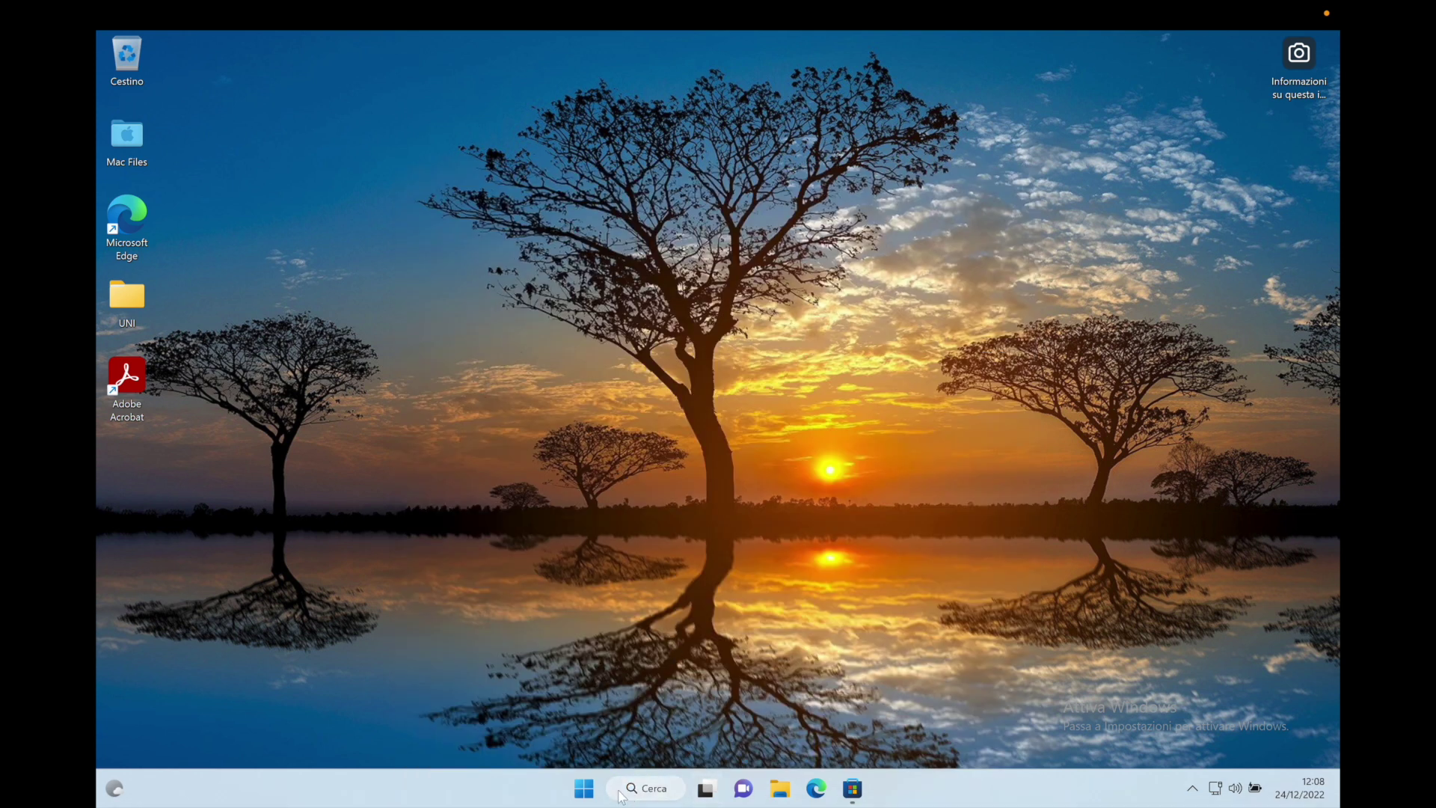
Look through the full list of installed apps in the Start menu down to Xbox Game Bar, and close it.
left_click(584, 788)
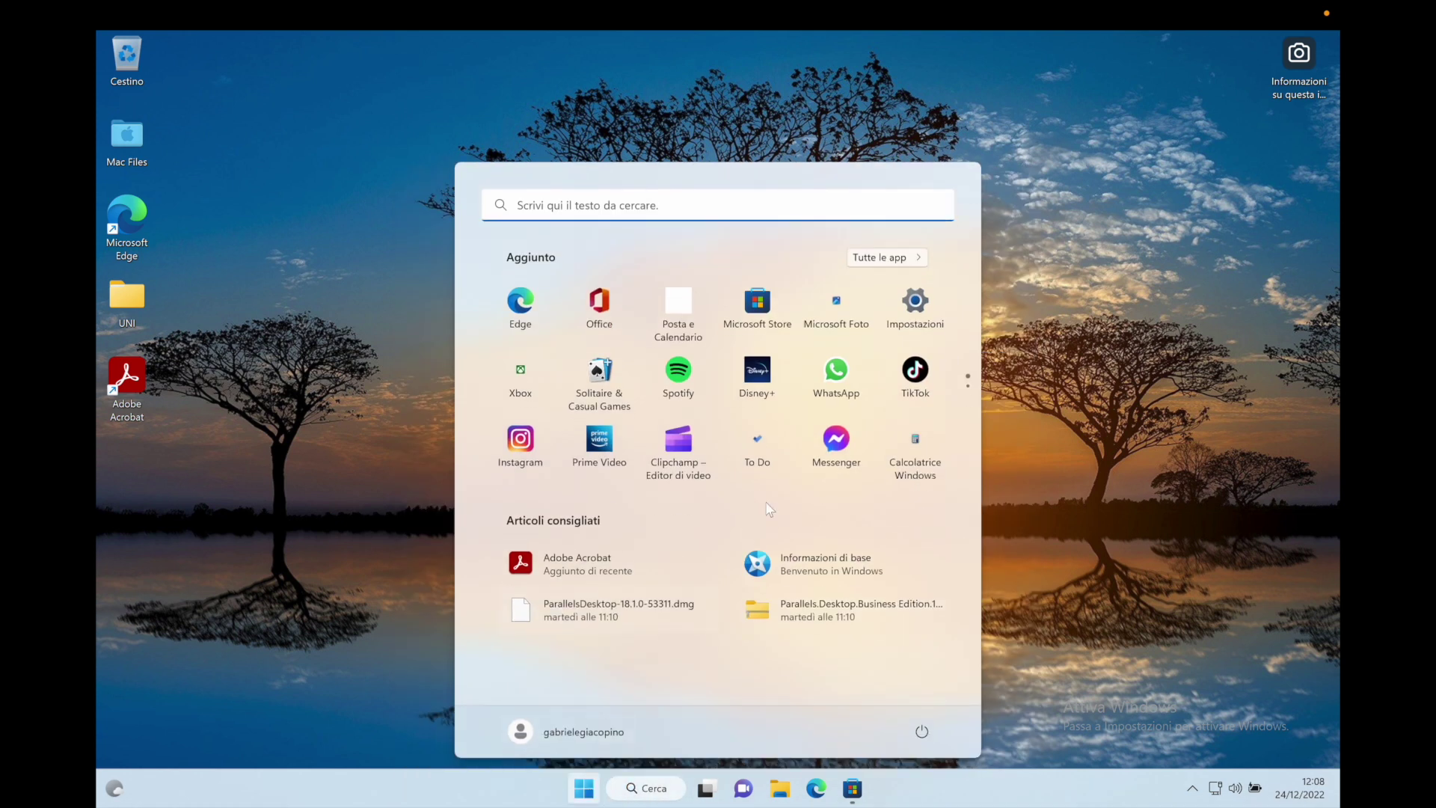
left_click(891, 263)
scroll(805, 517, "down", 5)
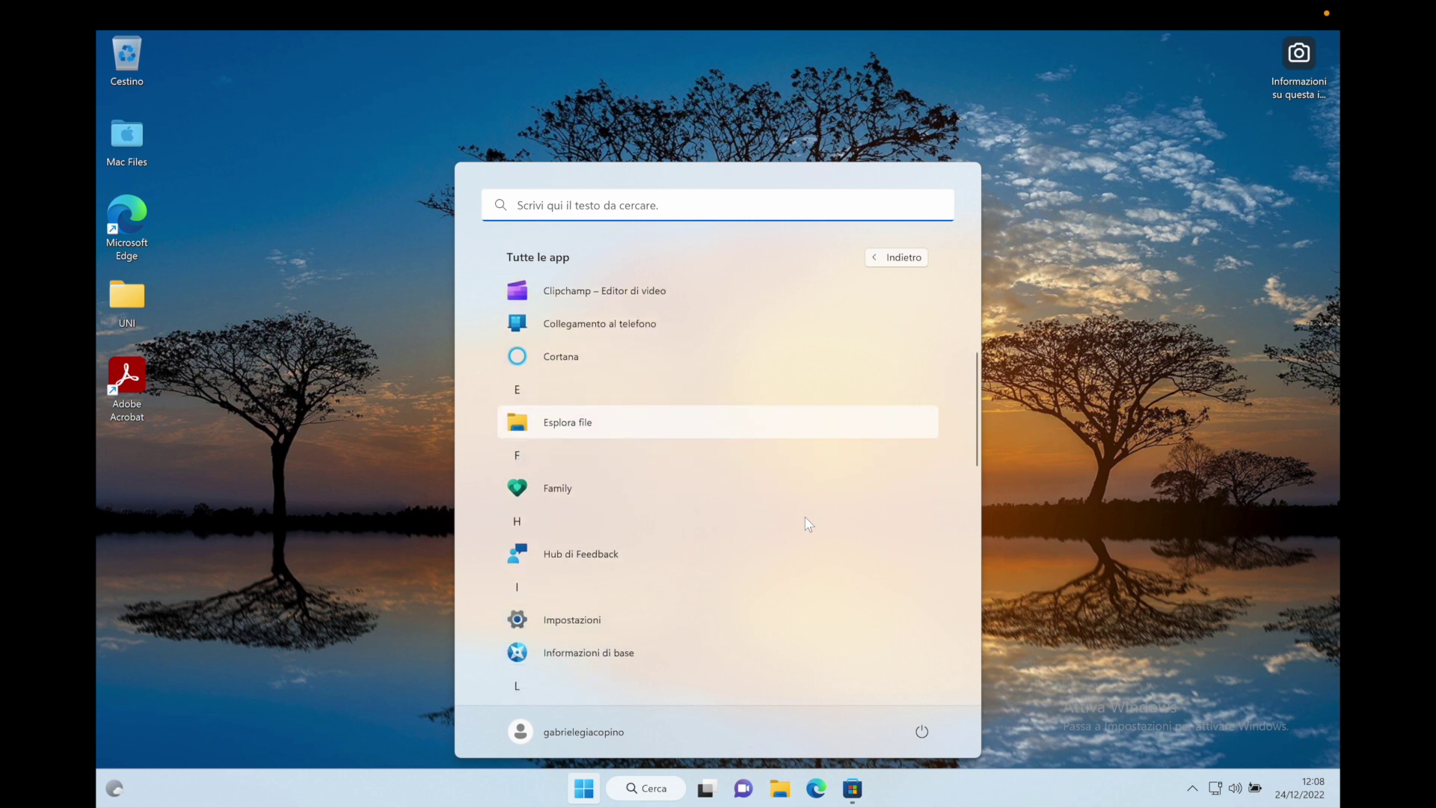
scroll(805, 518, "down", 5)
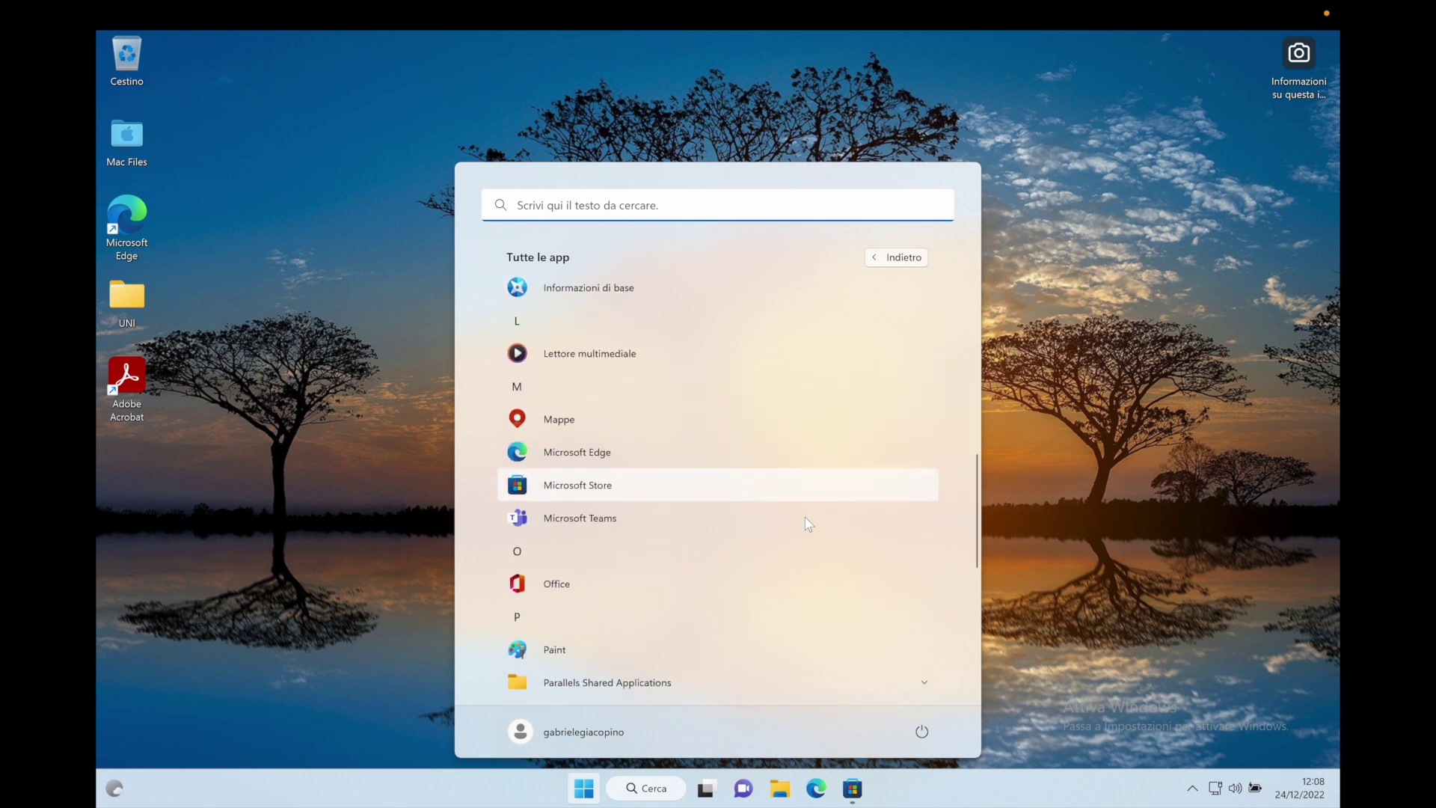
scroll(805, 517, "down", 3)
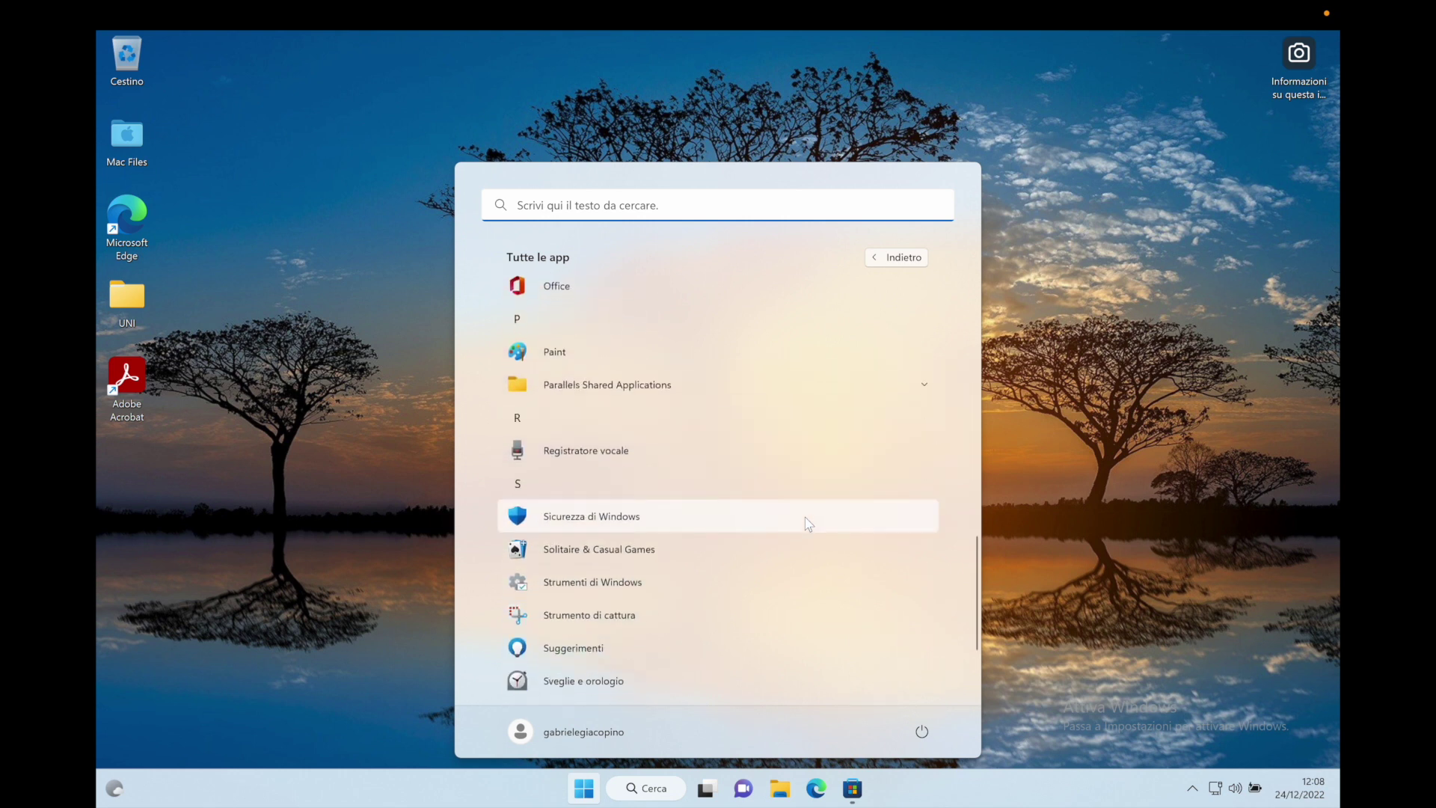
scroll(804, 517, "down", 1)
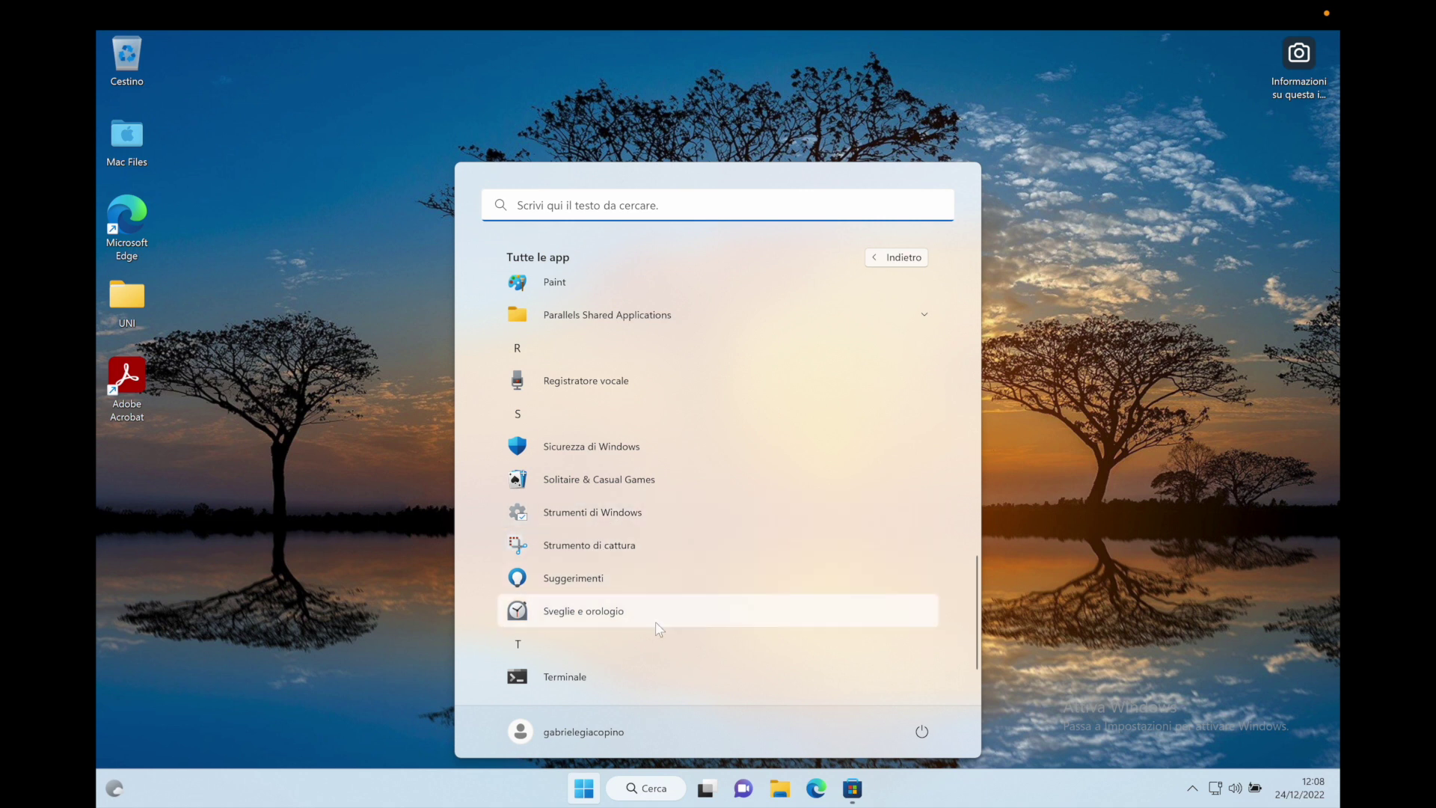
scroll(657, 628, "down", 2)
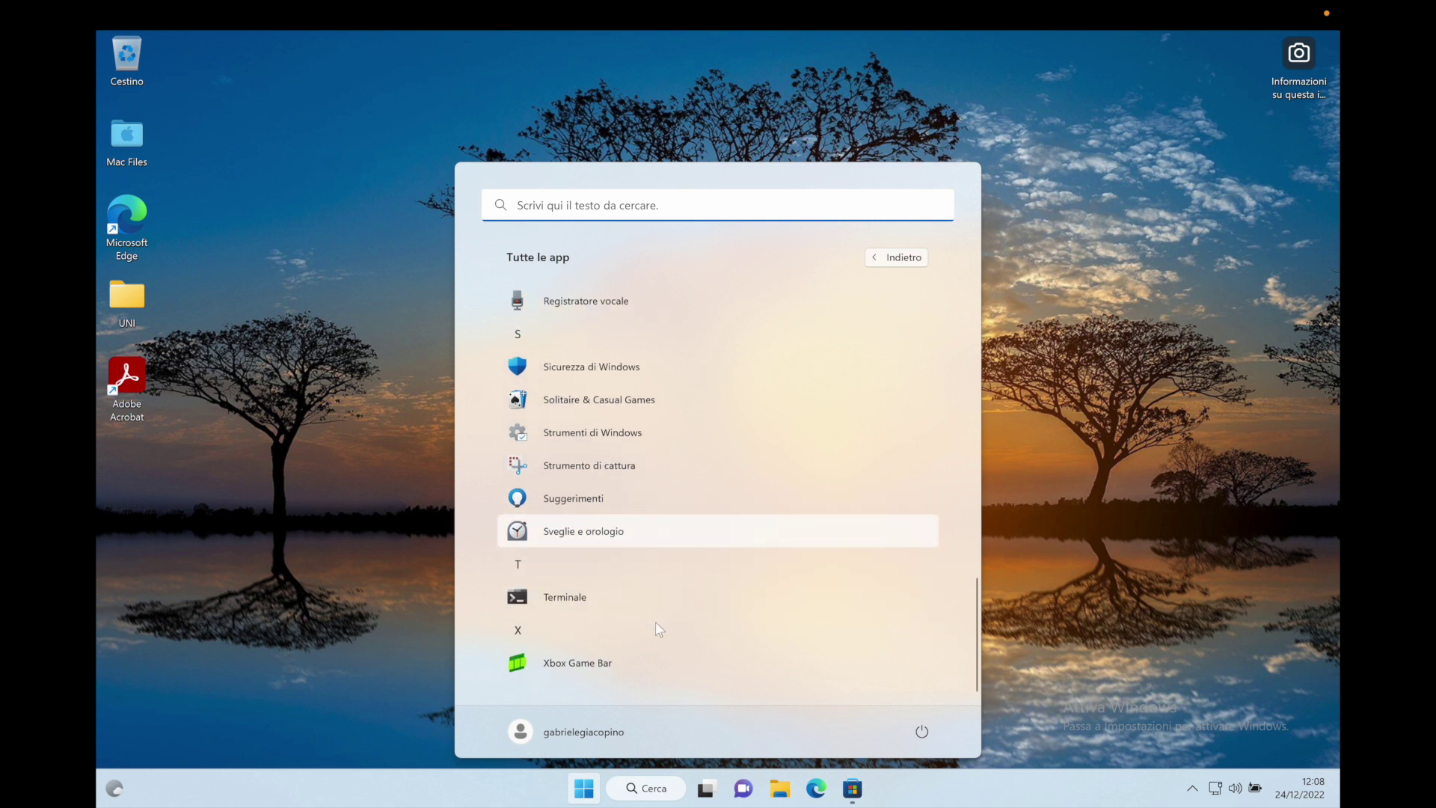
left_click(296, 590)
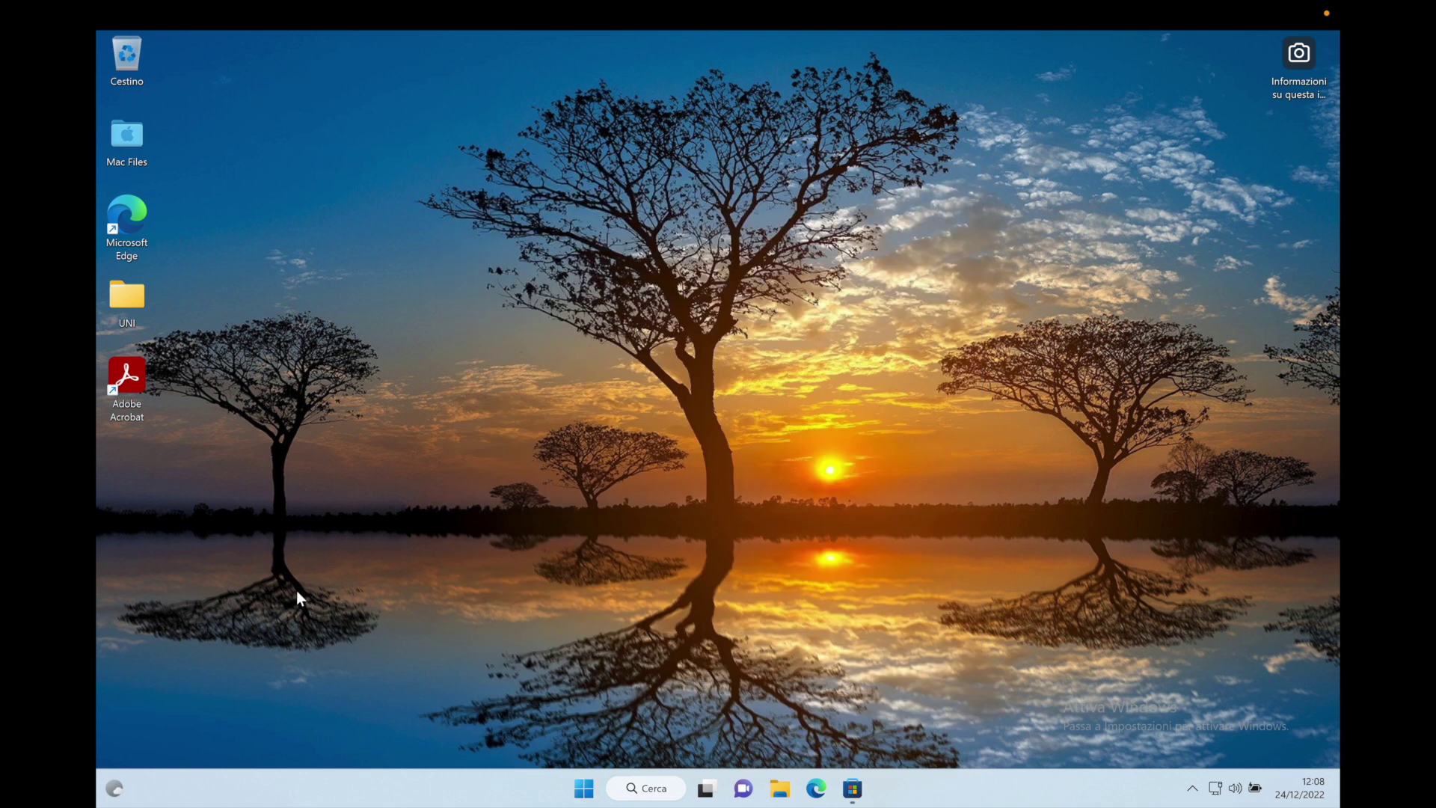
Open Impostazioni on Personalizzazione > Barra delle applicazioni, reposition the window, and look through the taskbar items and icons.
left_click(584, 787)
left_click(913, 297)
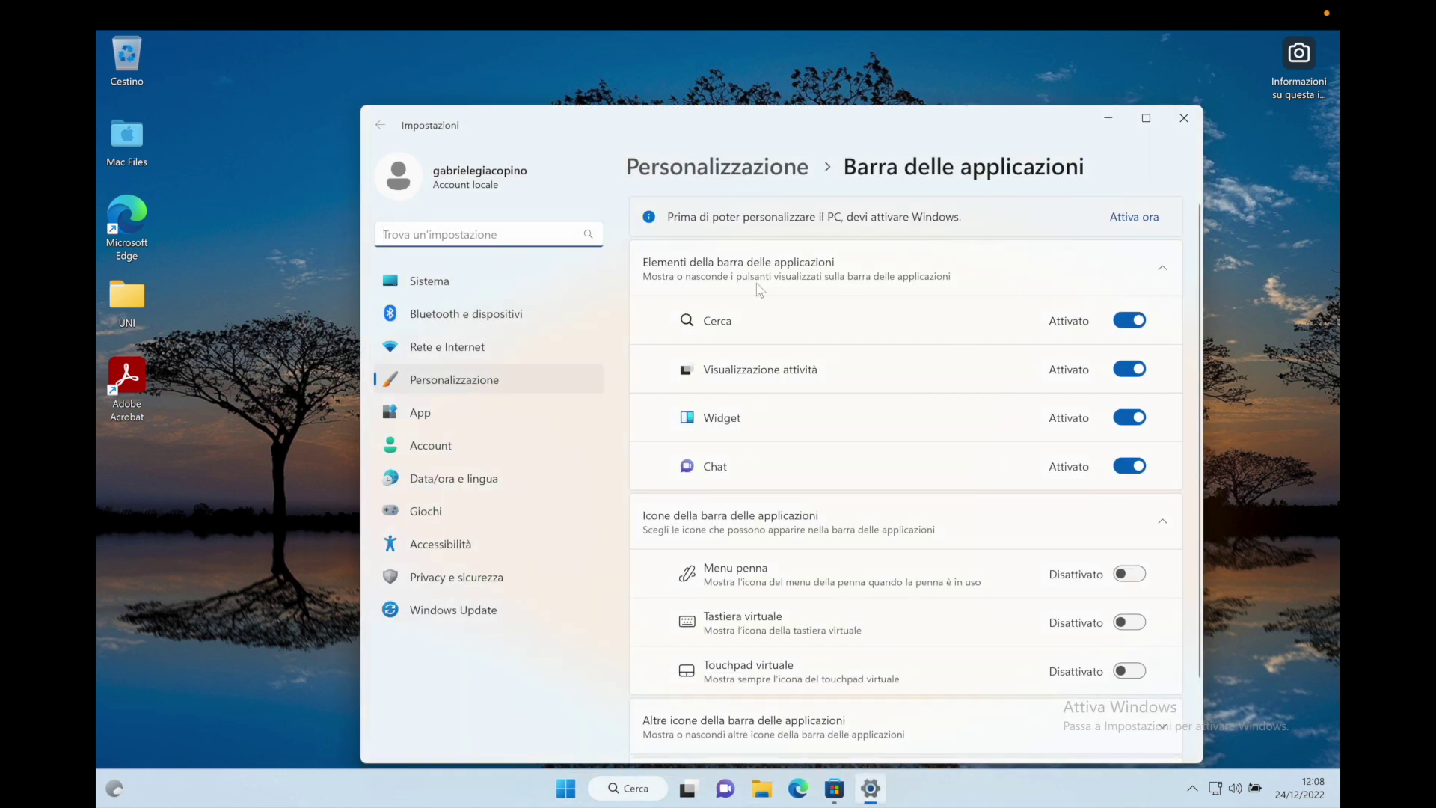
left_click_drag(789, 129, 659, 96)
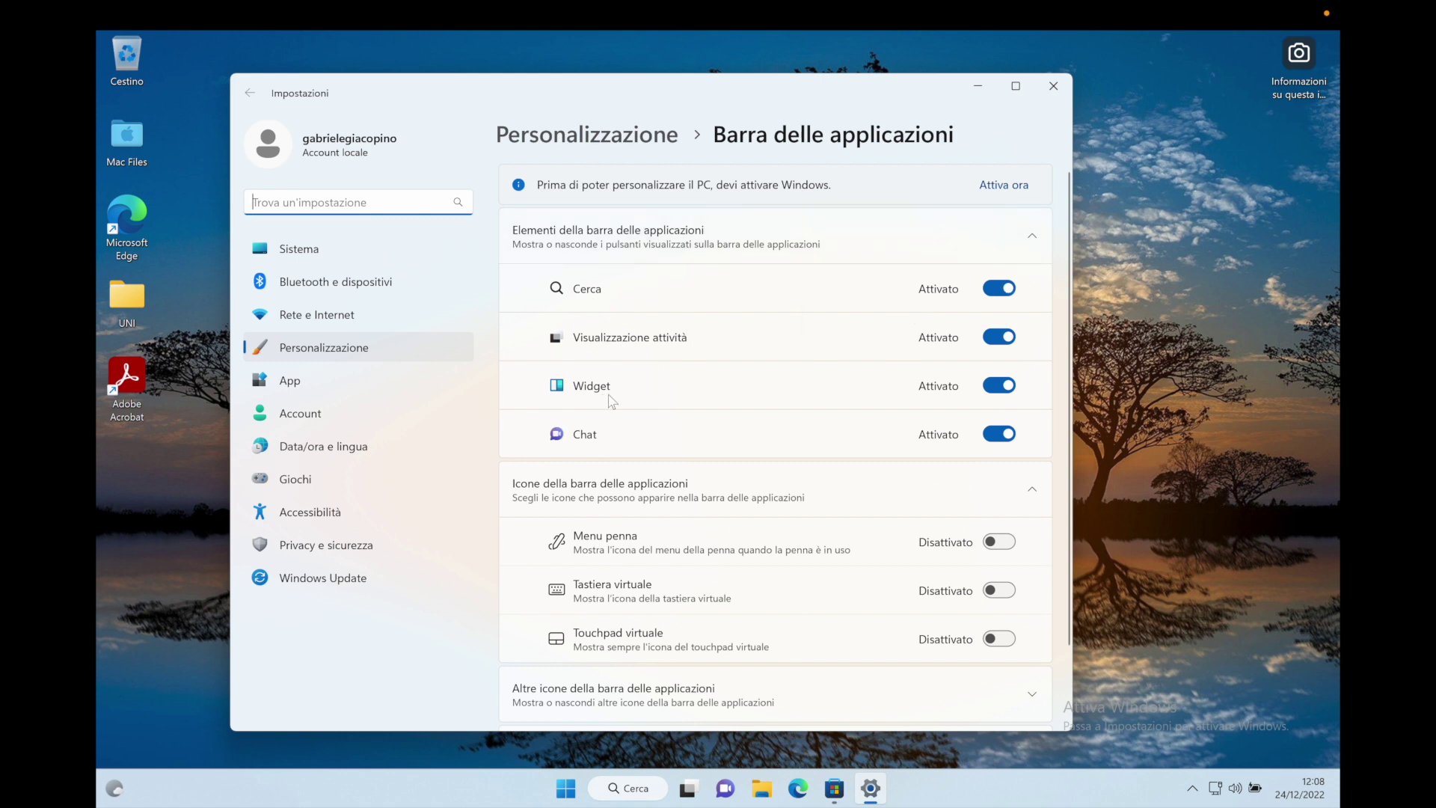
scroll(720, 462, "down", 1)
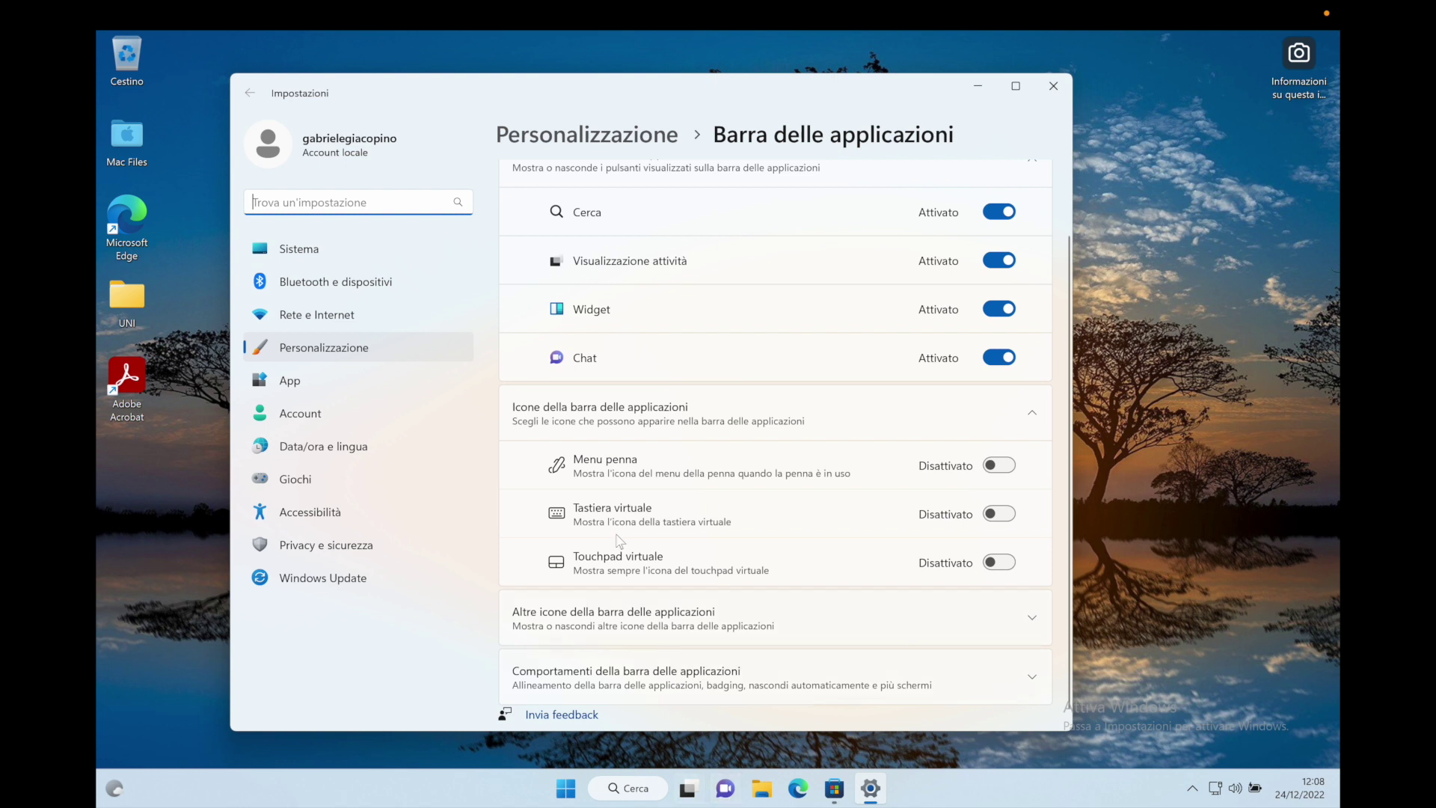
scroll(628, 535, "down", 1)
Turn on "Rimozione sicura dell'hardware ed espulsione supporti" under Altre icone della barra delle applicazioni, view the hidden taskbar icons, and collapse the section.
left_click(940, 613)
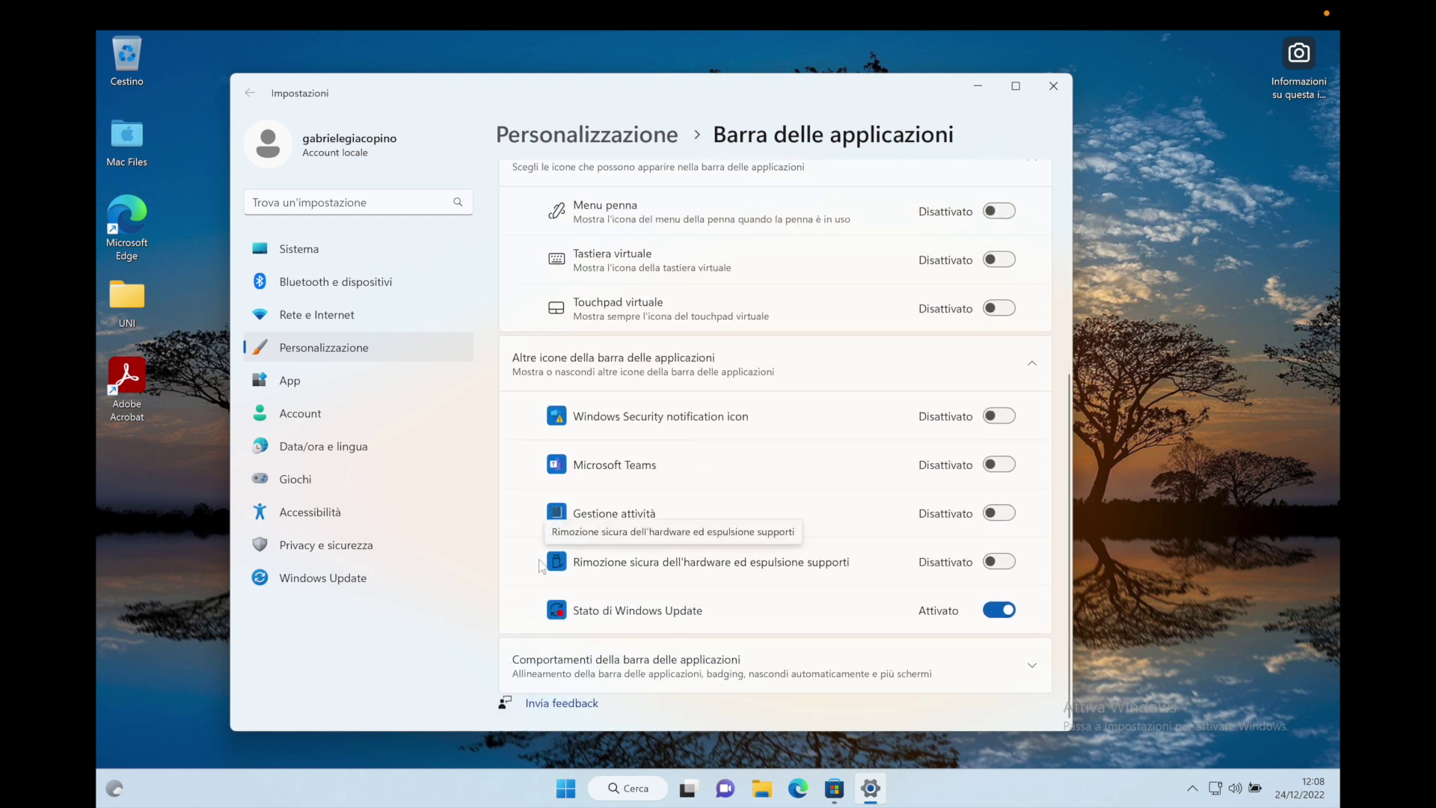
left_click(998, 562)
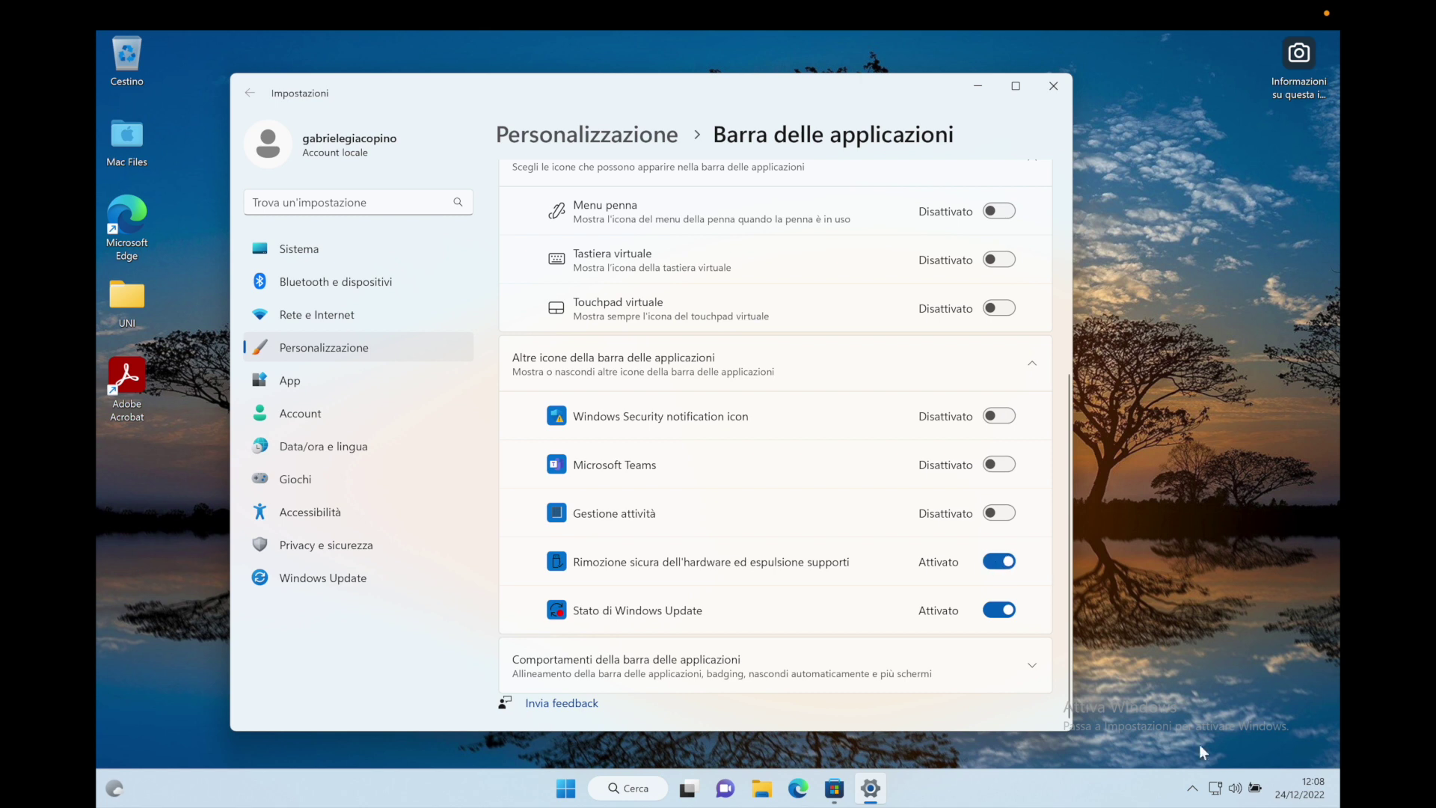
left_click(1195, 789)
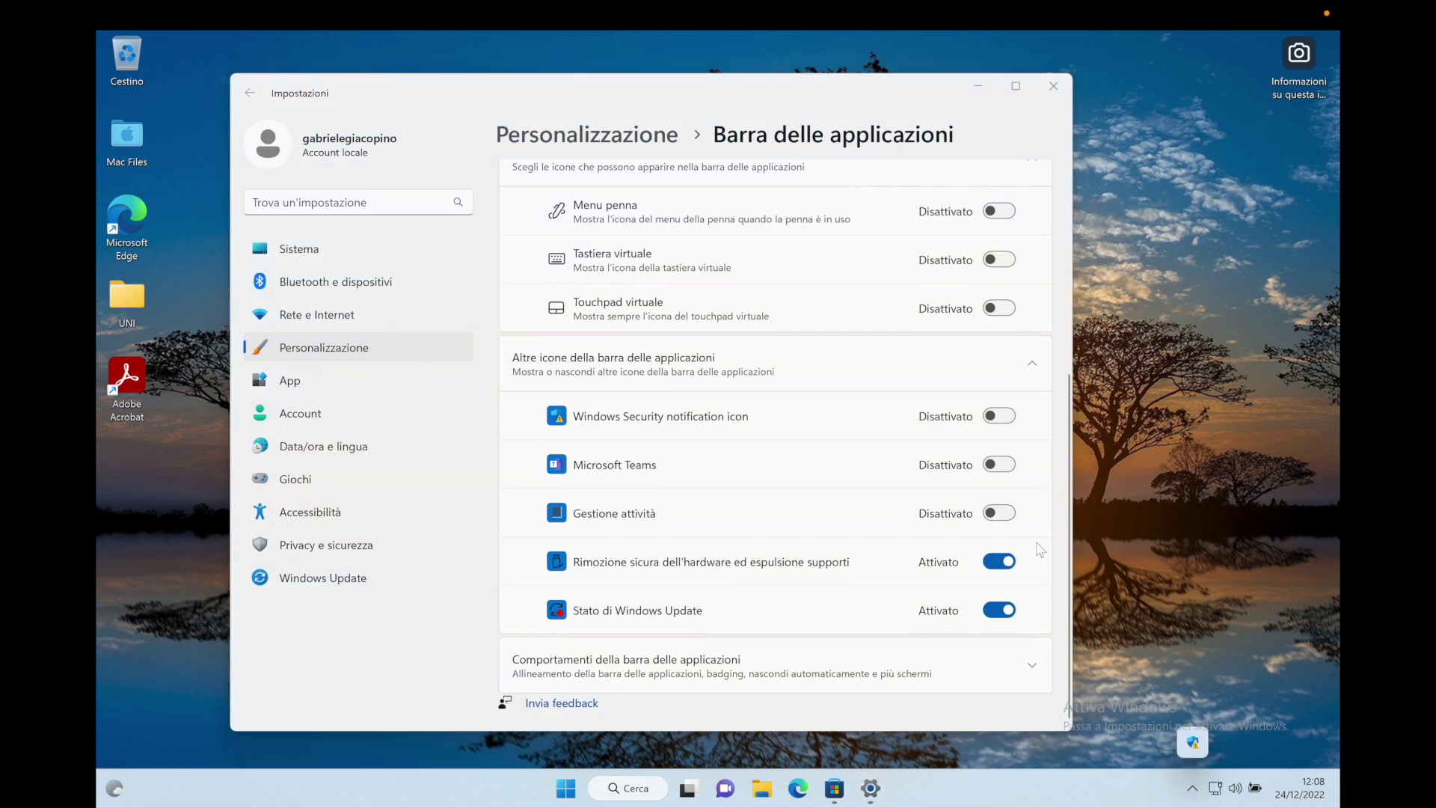
left_click(944, 381)
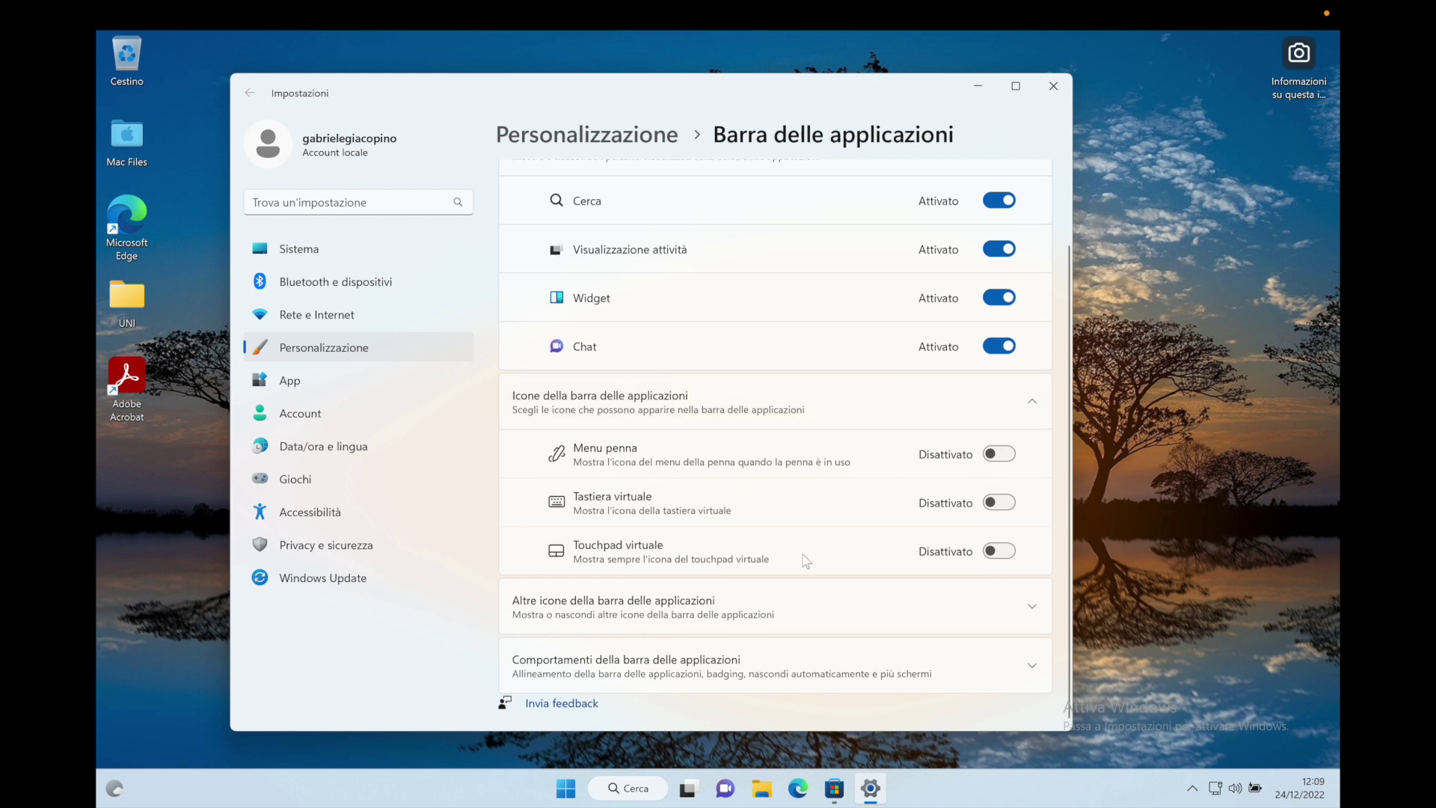
View the Rete e Internet page, and open the Mouse settings under Bluetooth e dispositivi.
left_click(321, 314)
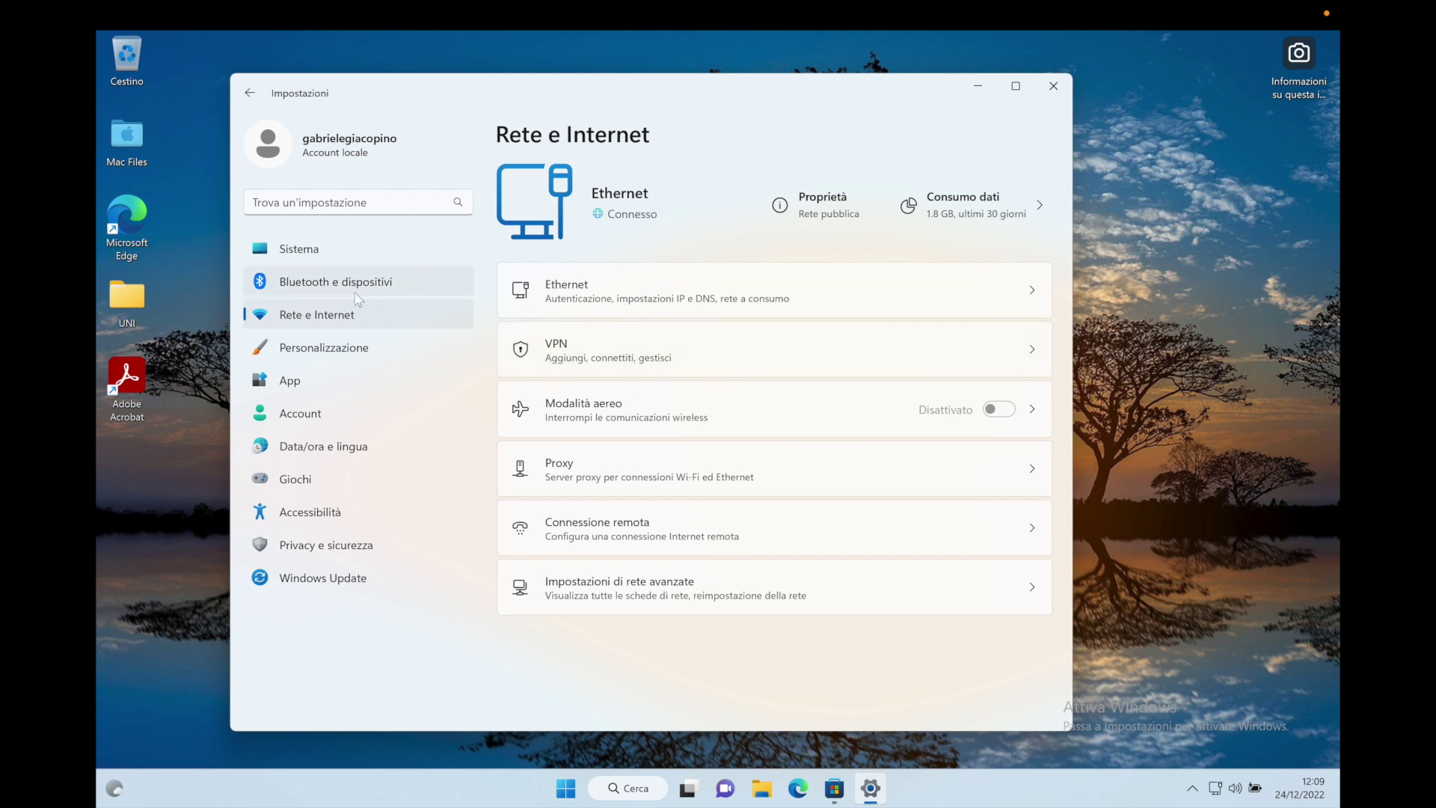
left_click(377, 283)
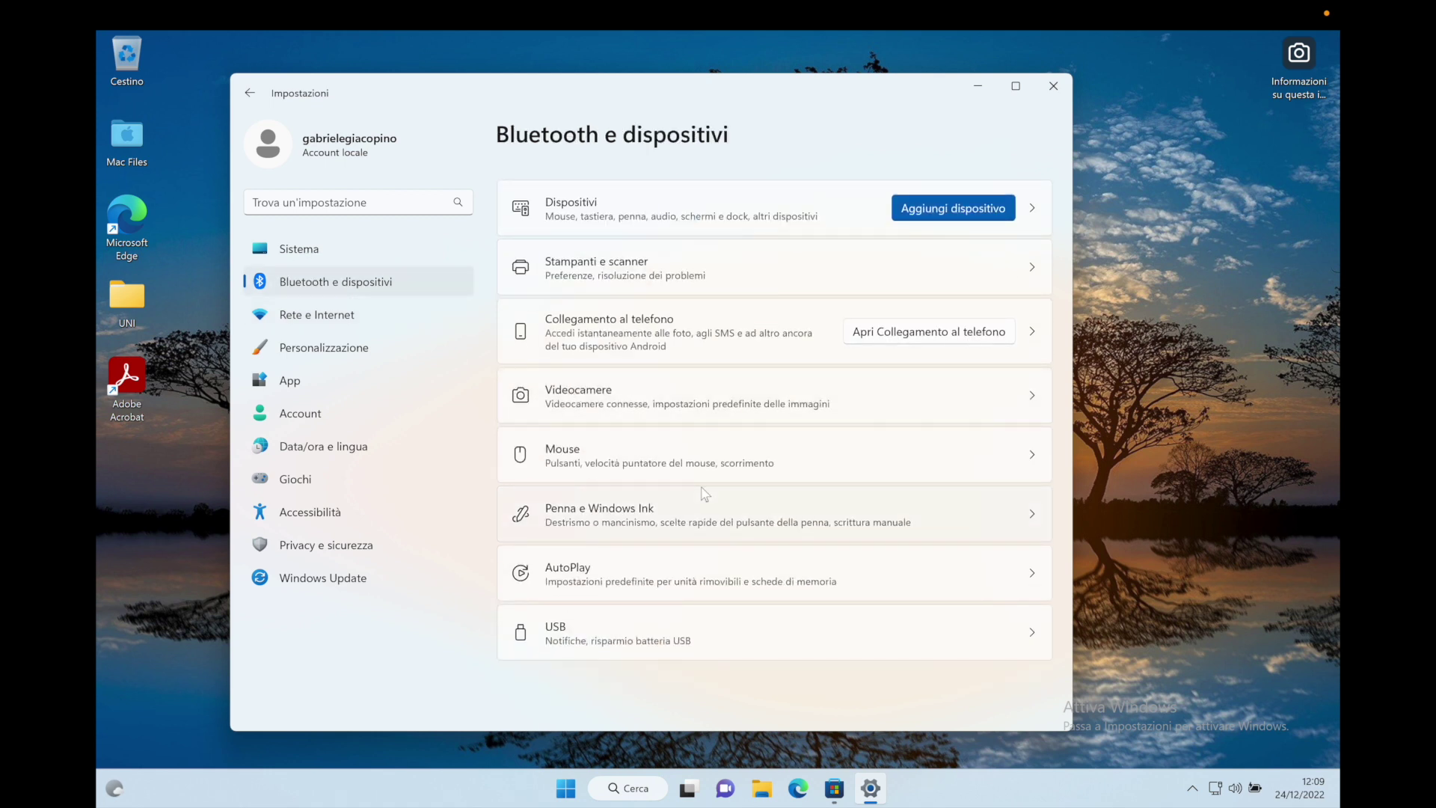
left_click(653, 471)
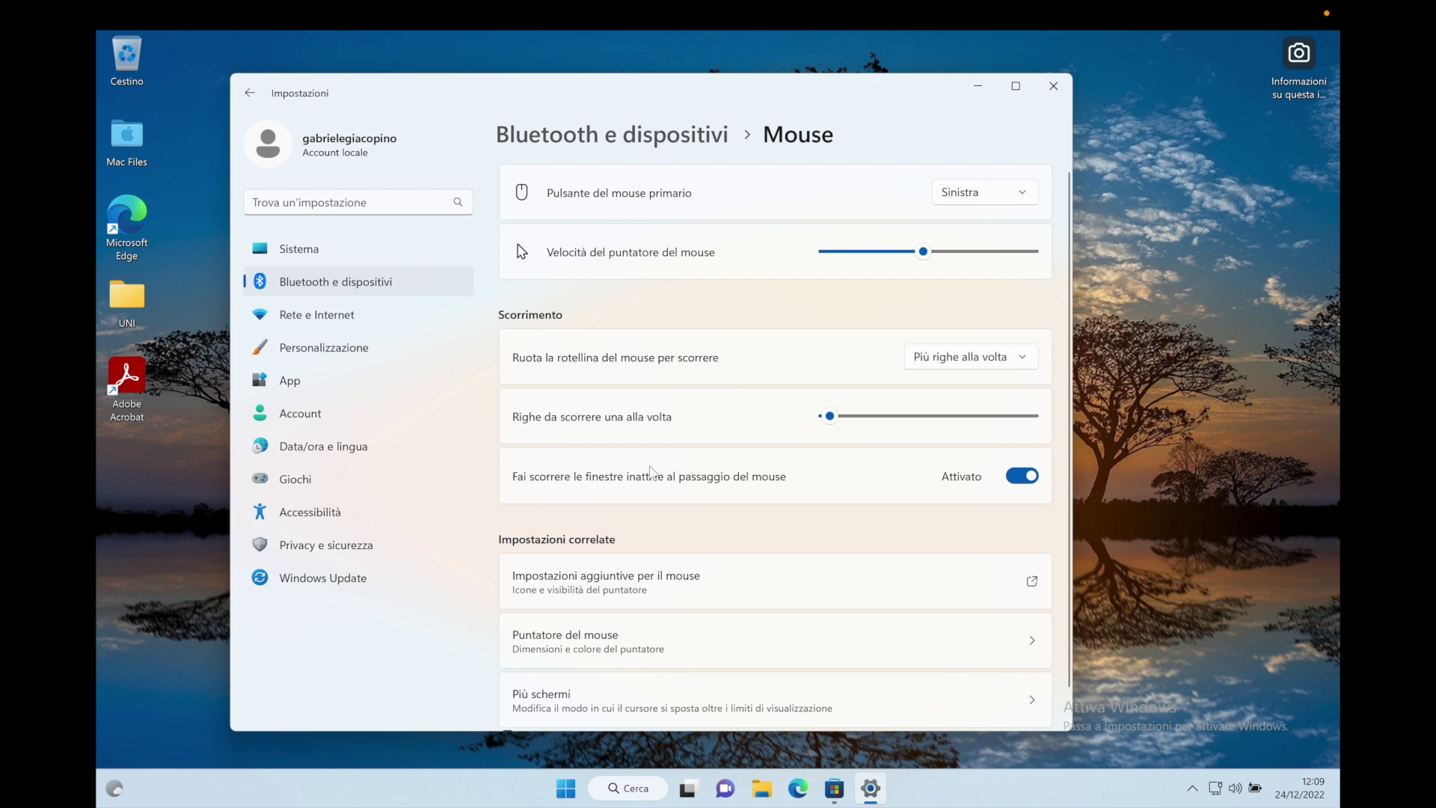
Slightly increase the mouse pointer speed and the number of lines scrolled at a time.
left_click_drag(924, 253, 944, 252)
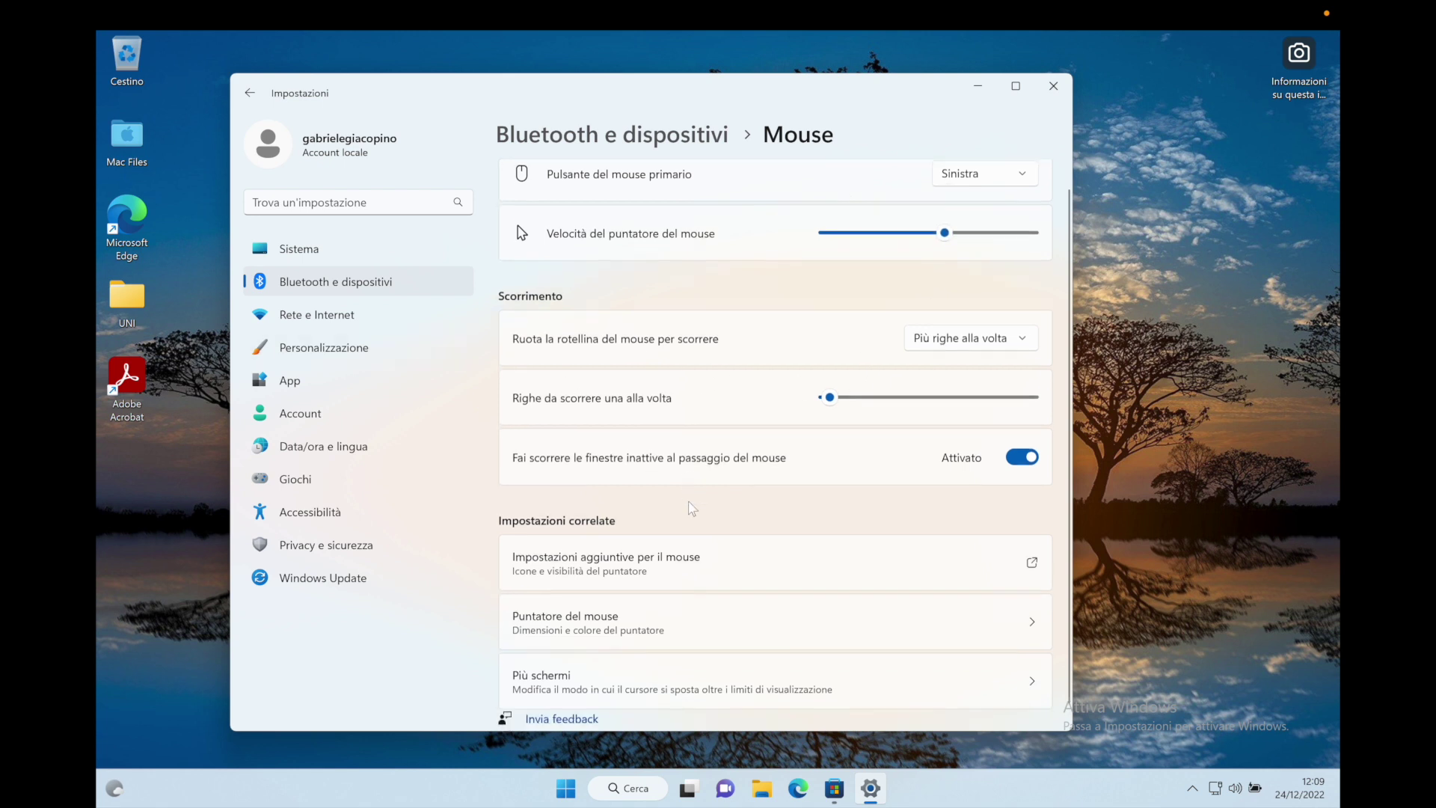
scroll(692, 505, "down", 1)
left_click(833, 383)
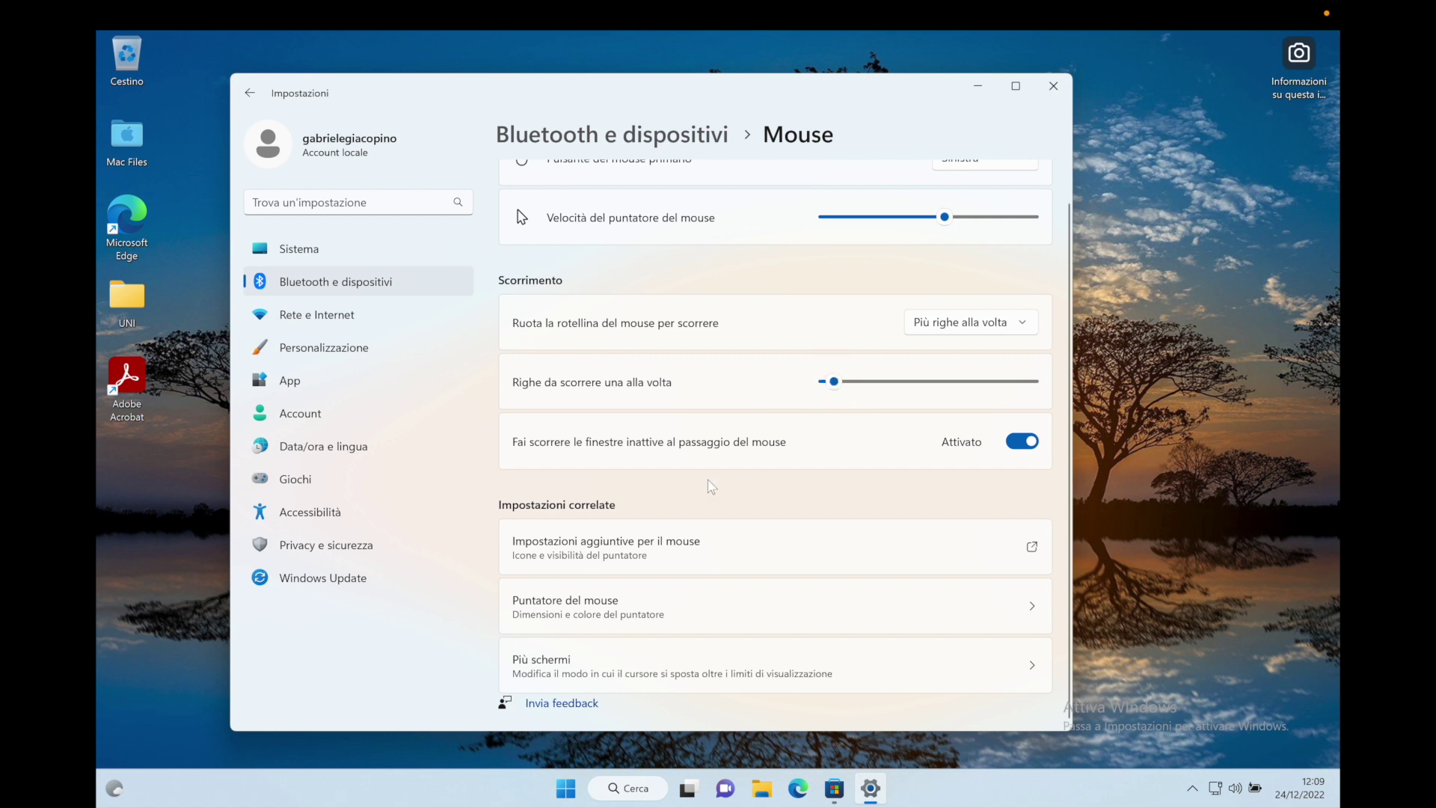
scroll(703, 494, "up", 1)
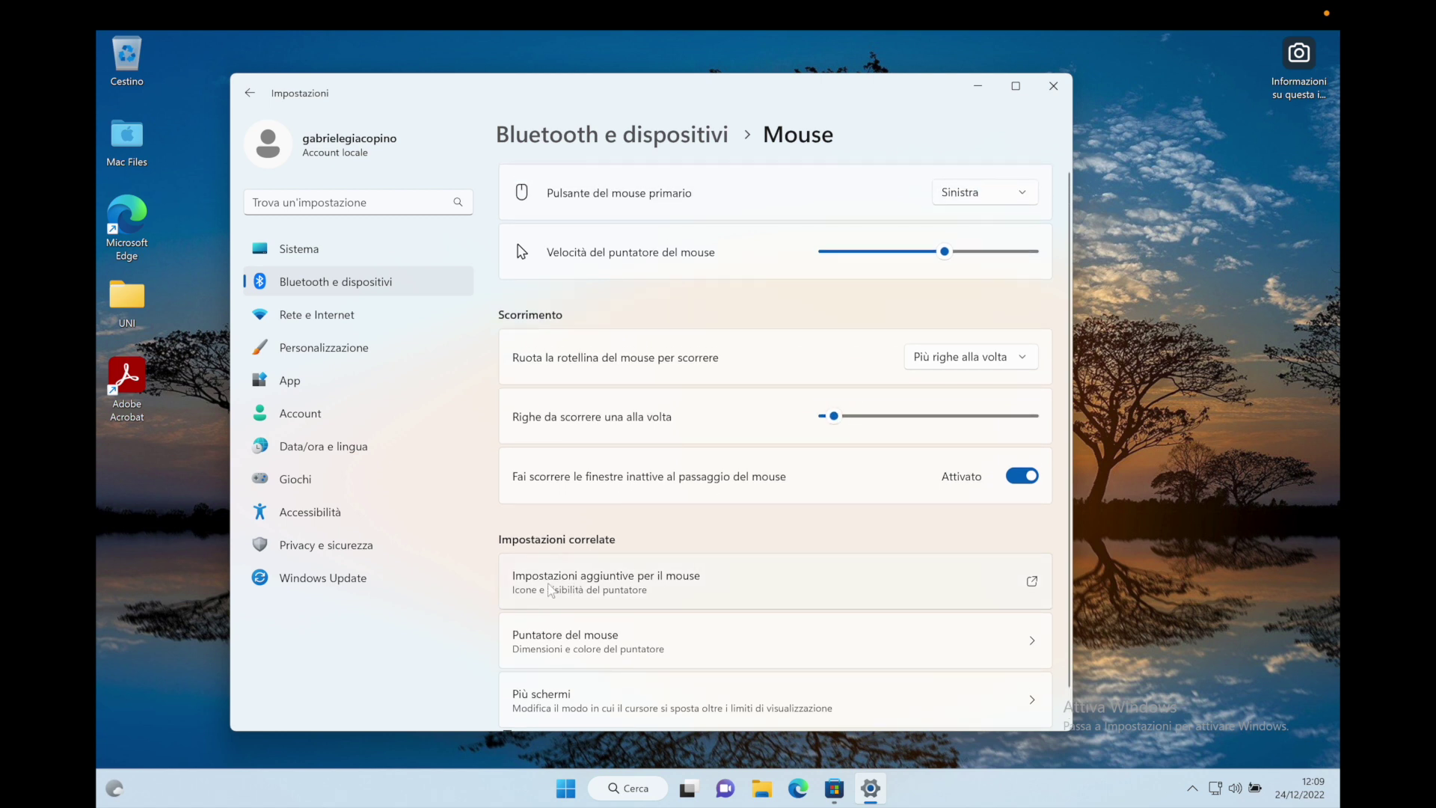
Open the Puntatore del mouse settings and make the pointer slightly larger with Dimensioni.
scroll(692, 661, "down", 1)
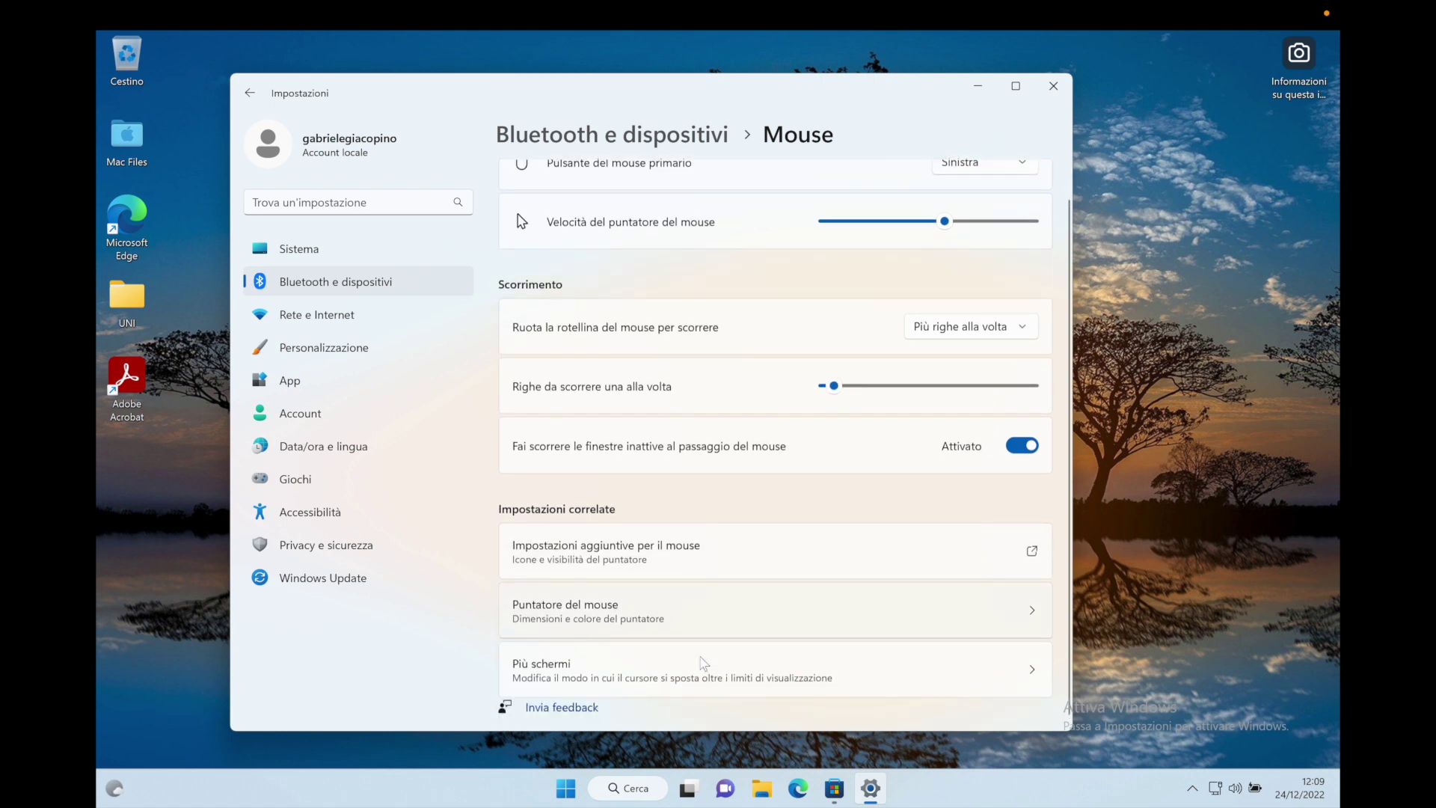
left_click(696, 611)
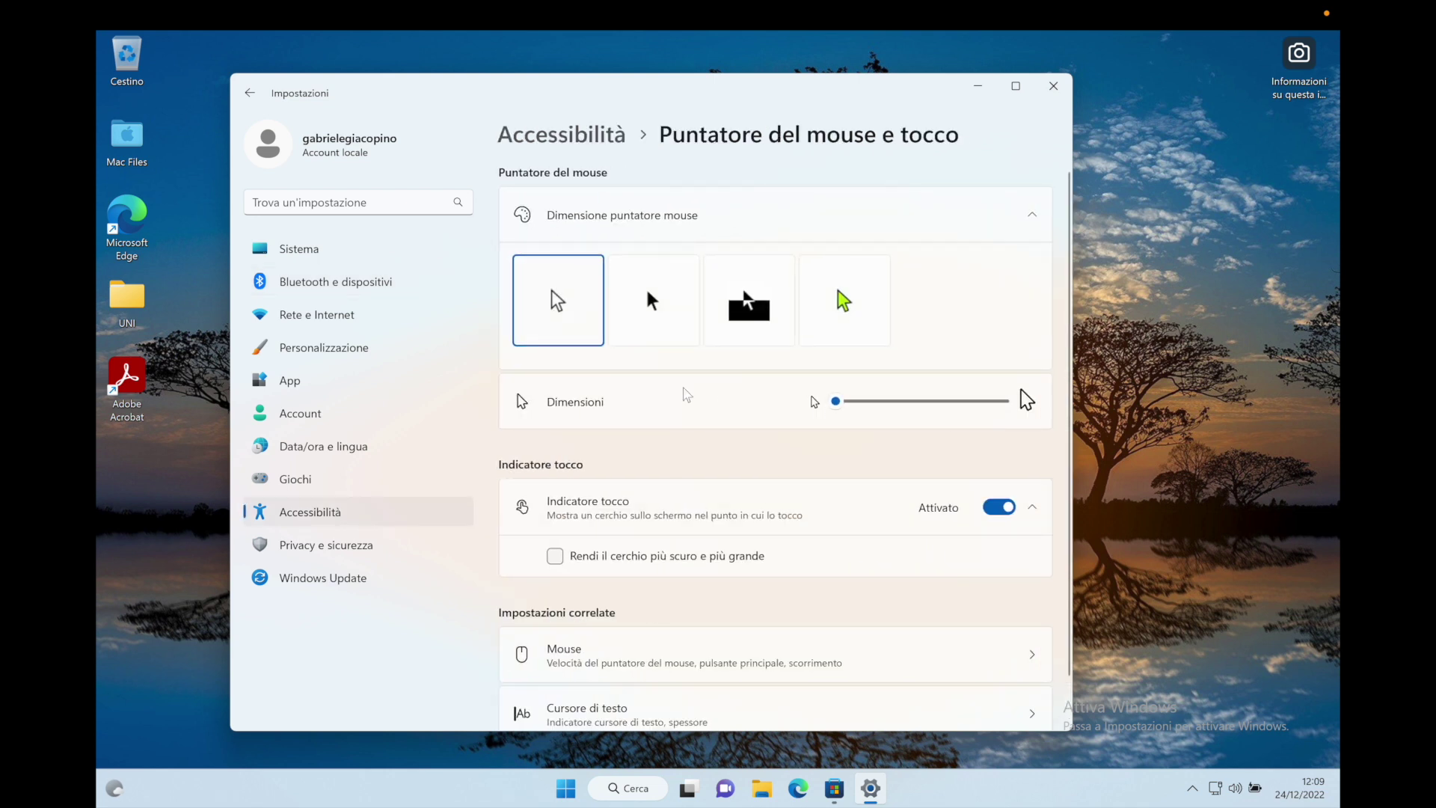
left_click(850, 402)
left_click_drag(851, 402, 871, 400)
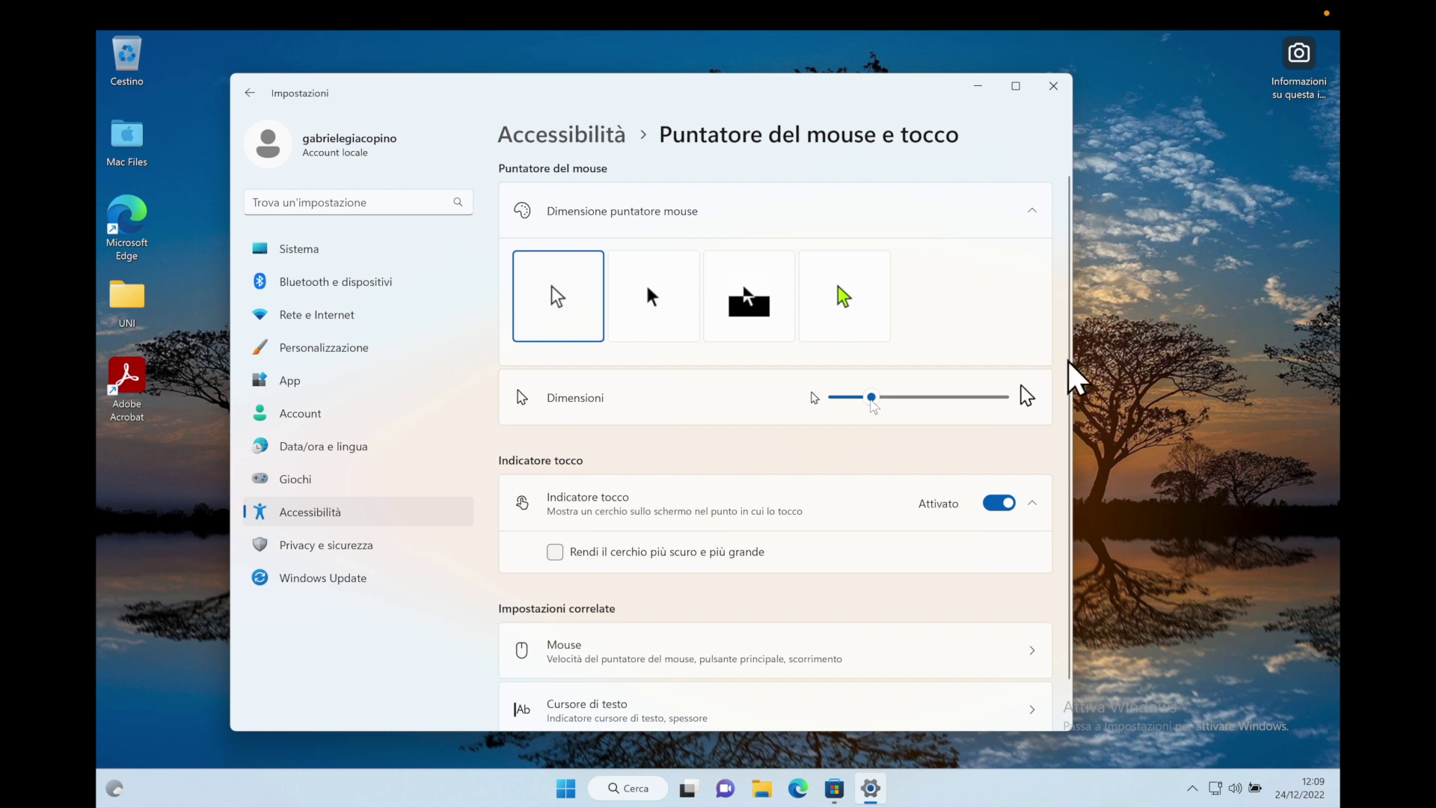
left_click_drag(867, 402, 853, 404)
left_click_drag(849, 411, 859, 407)
scroll(926, 407, "down", 1)
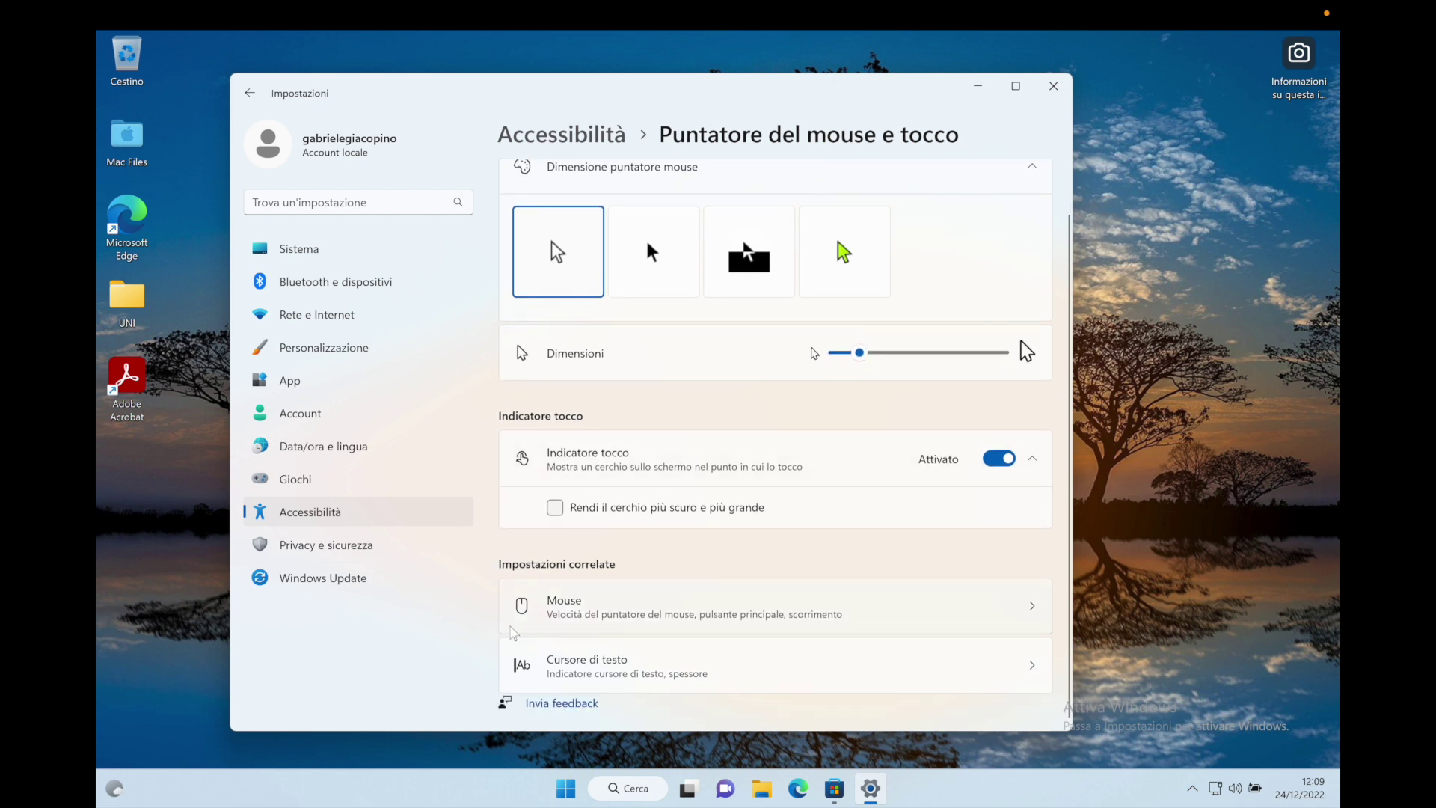
scroll(740, 566, "up", 1)
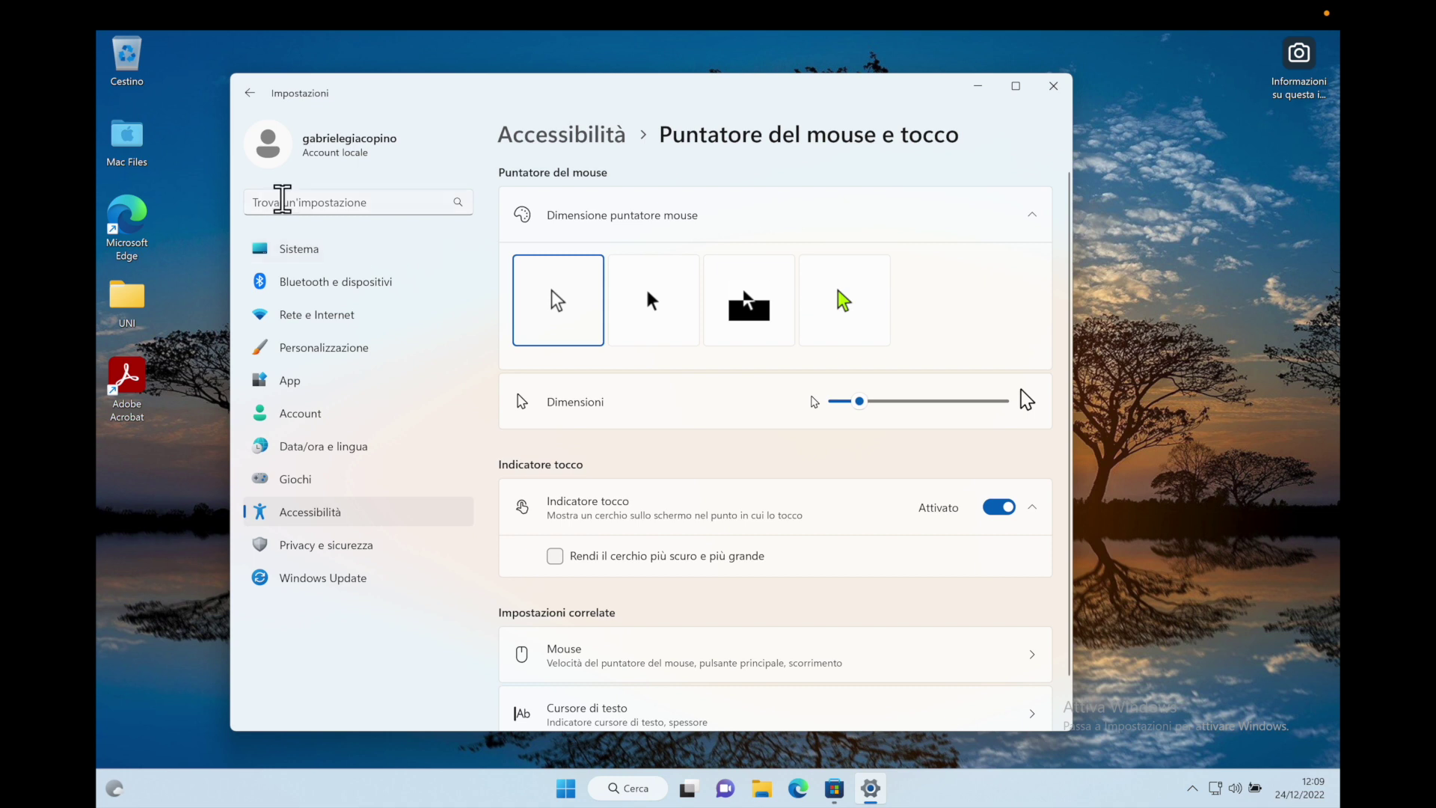
Return to the Mouse page, close Impostazioni, and briefly view the desktop's context menu.
left_click(247, 94)
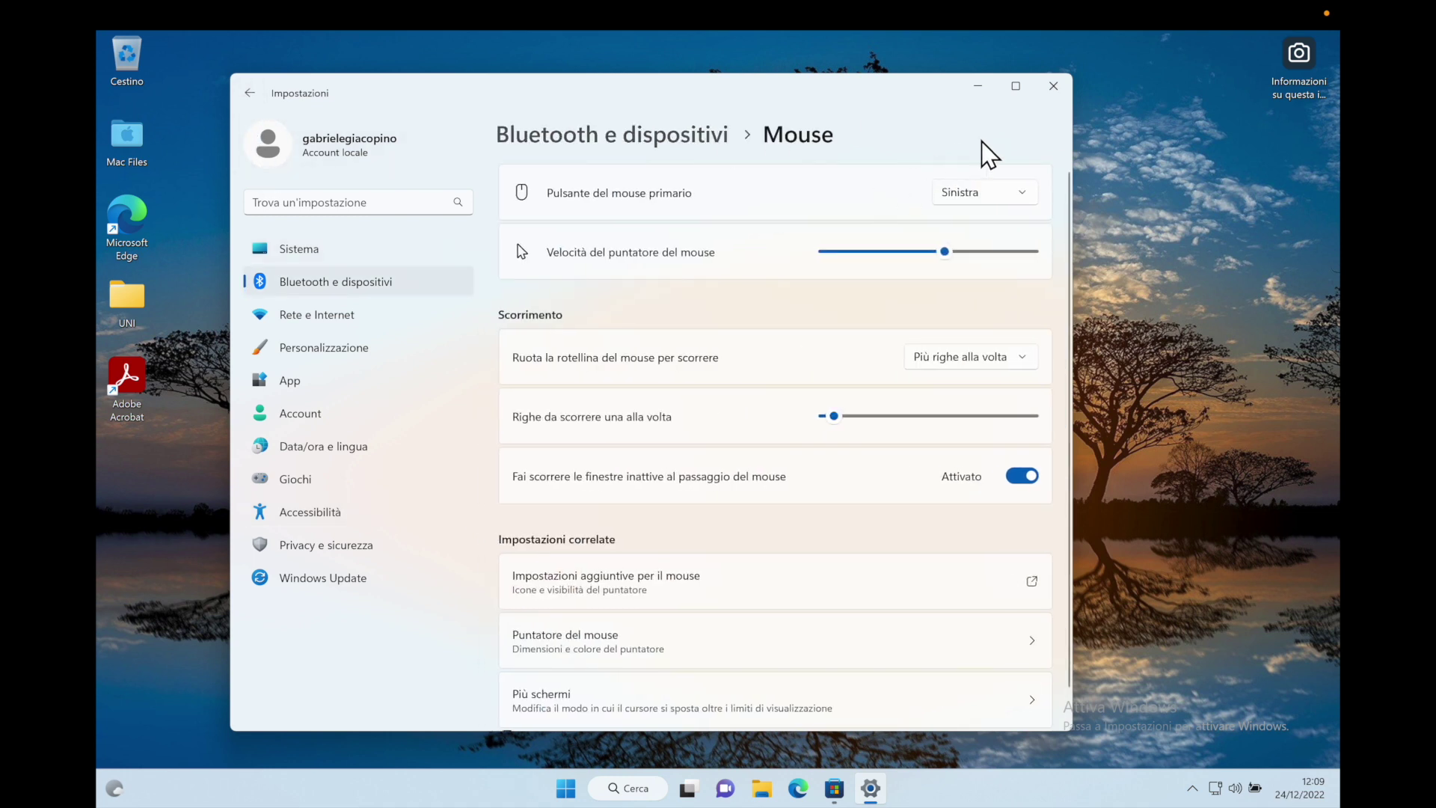
left_click(1051, 86)
left_click_drag(514, 289, 764, 456)
right_click(765, 458)
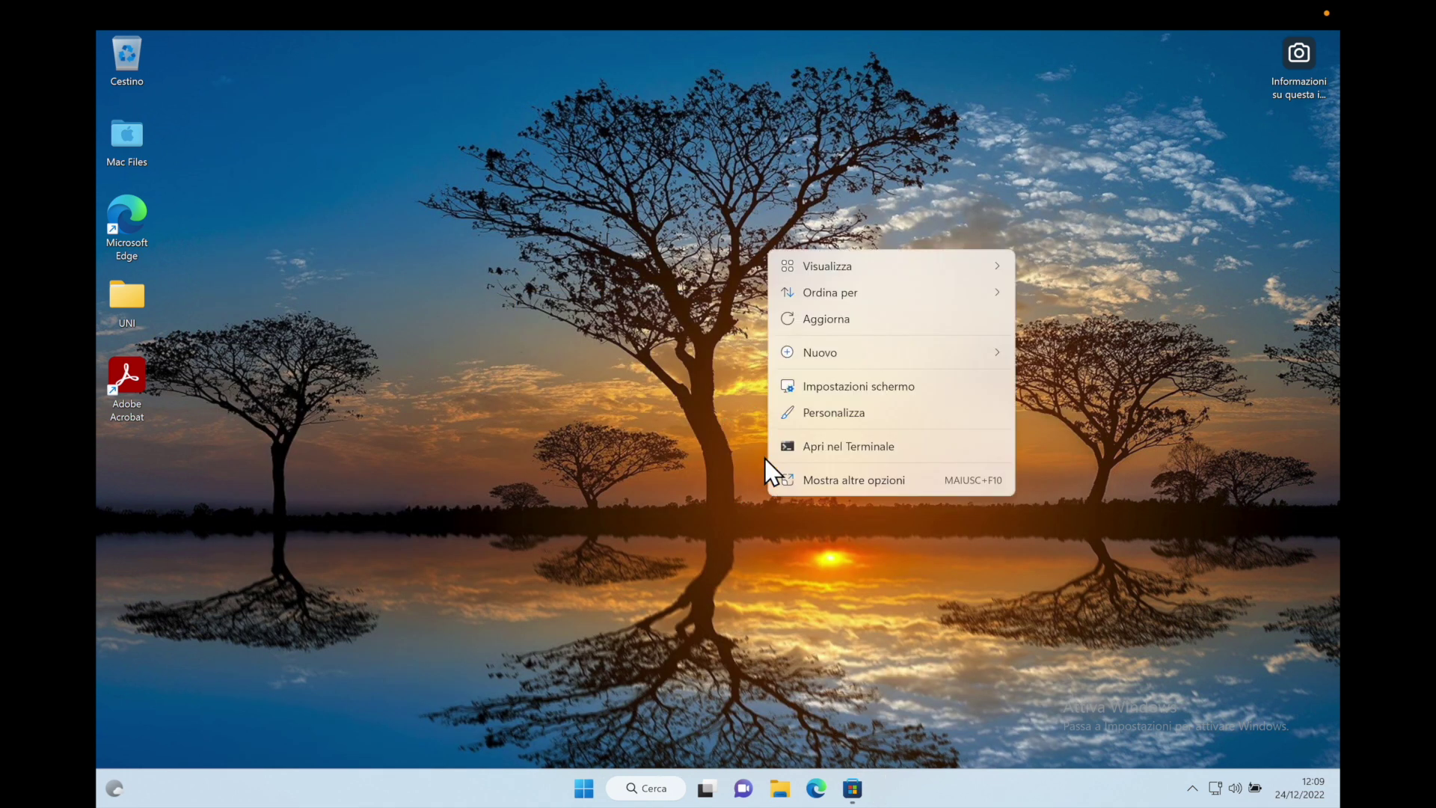
left_click(651, 455)
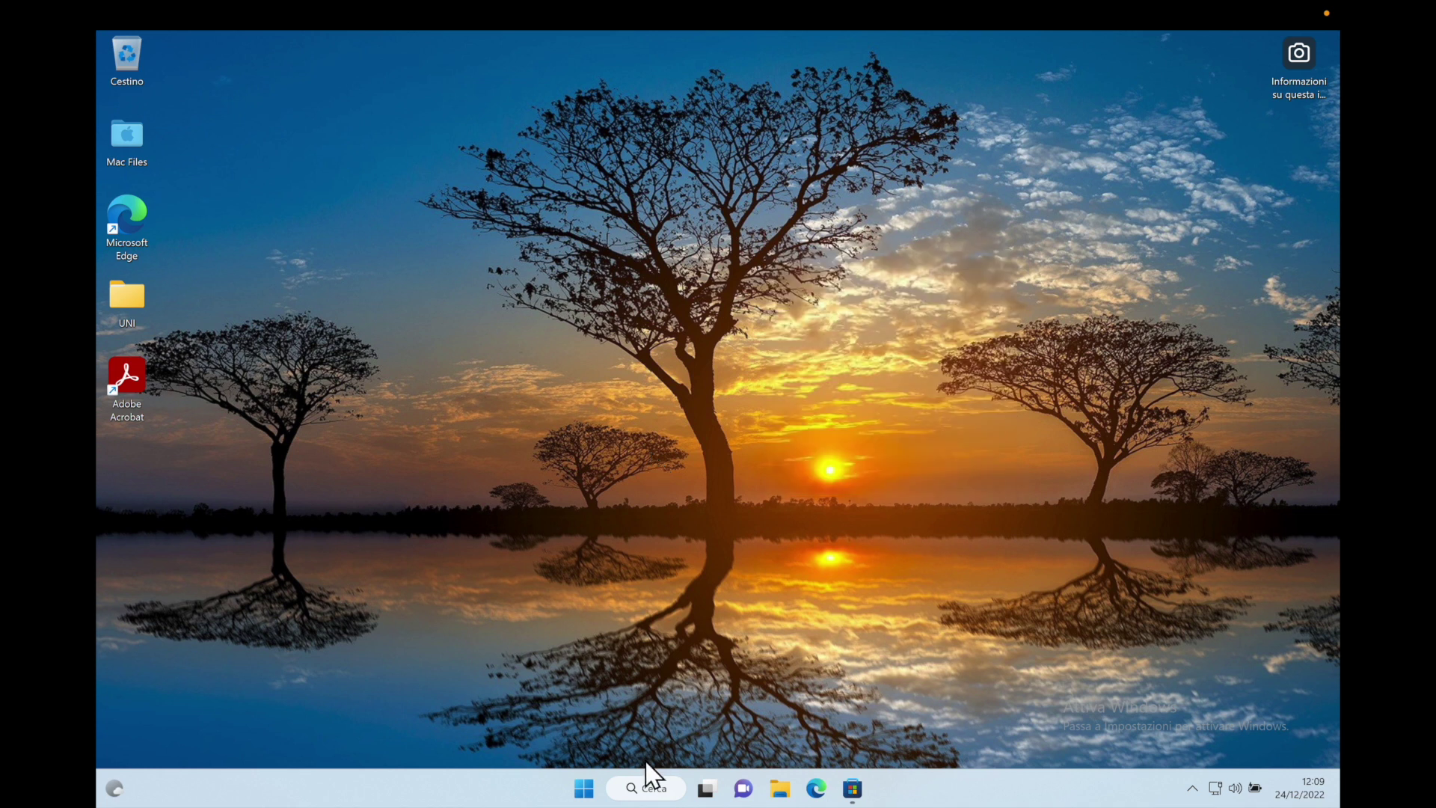
Search Windows for "mouse" and open Impostazioni del mouse.
left_click(652, 787)
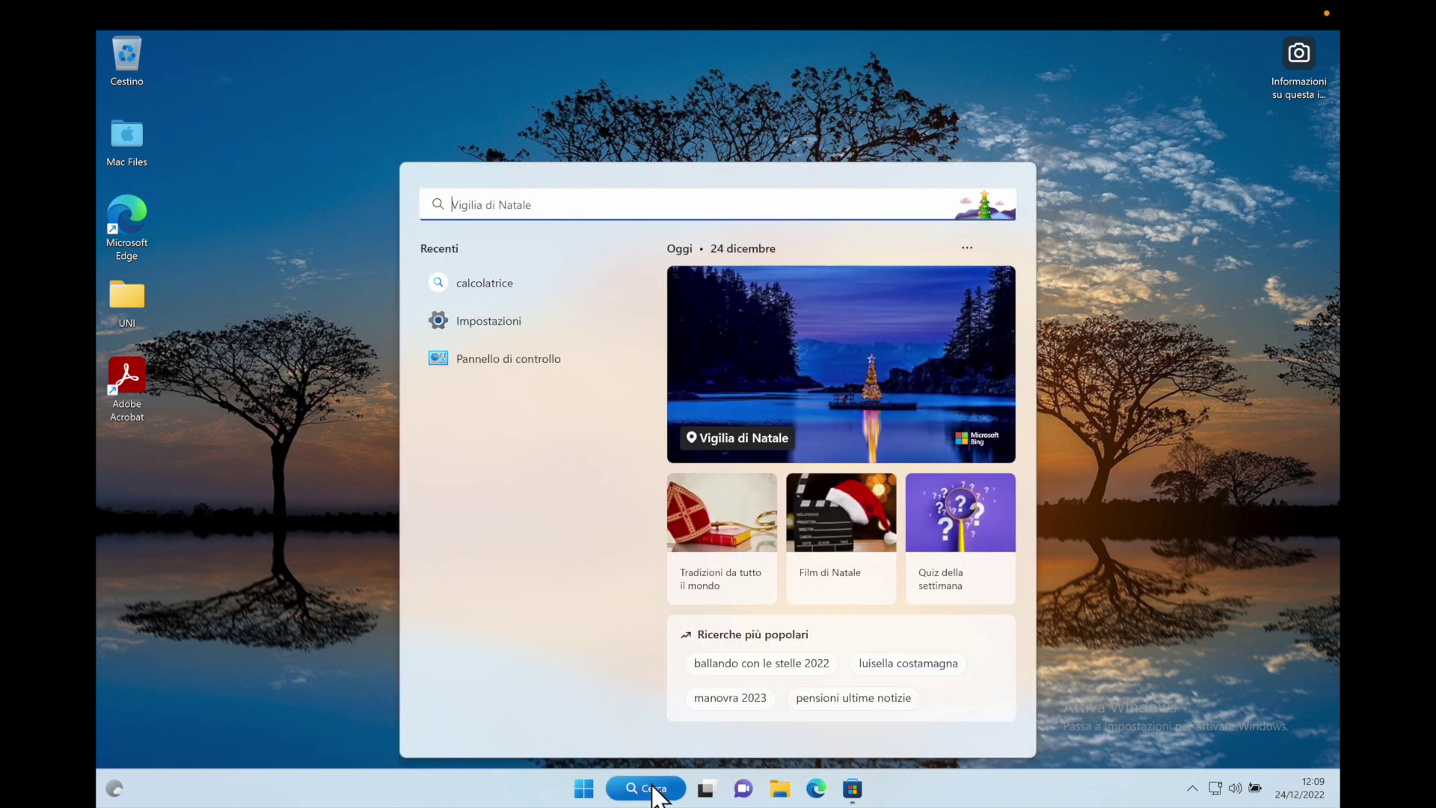
type("mouse")
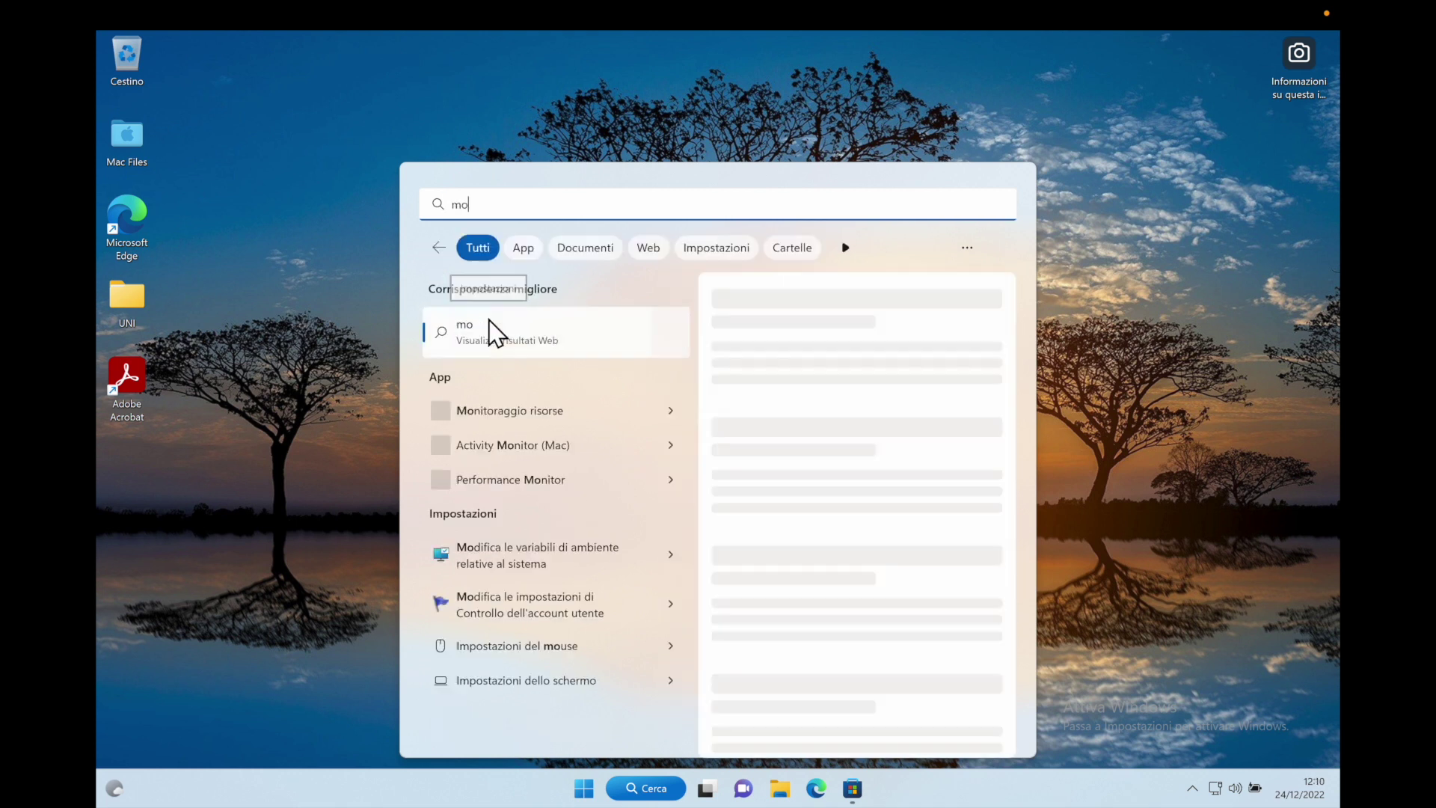
left_click(523, 336)
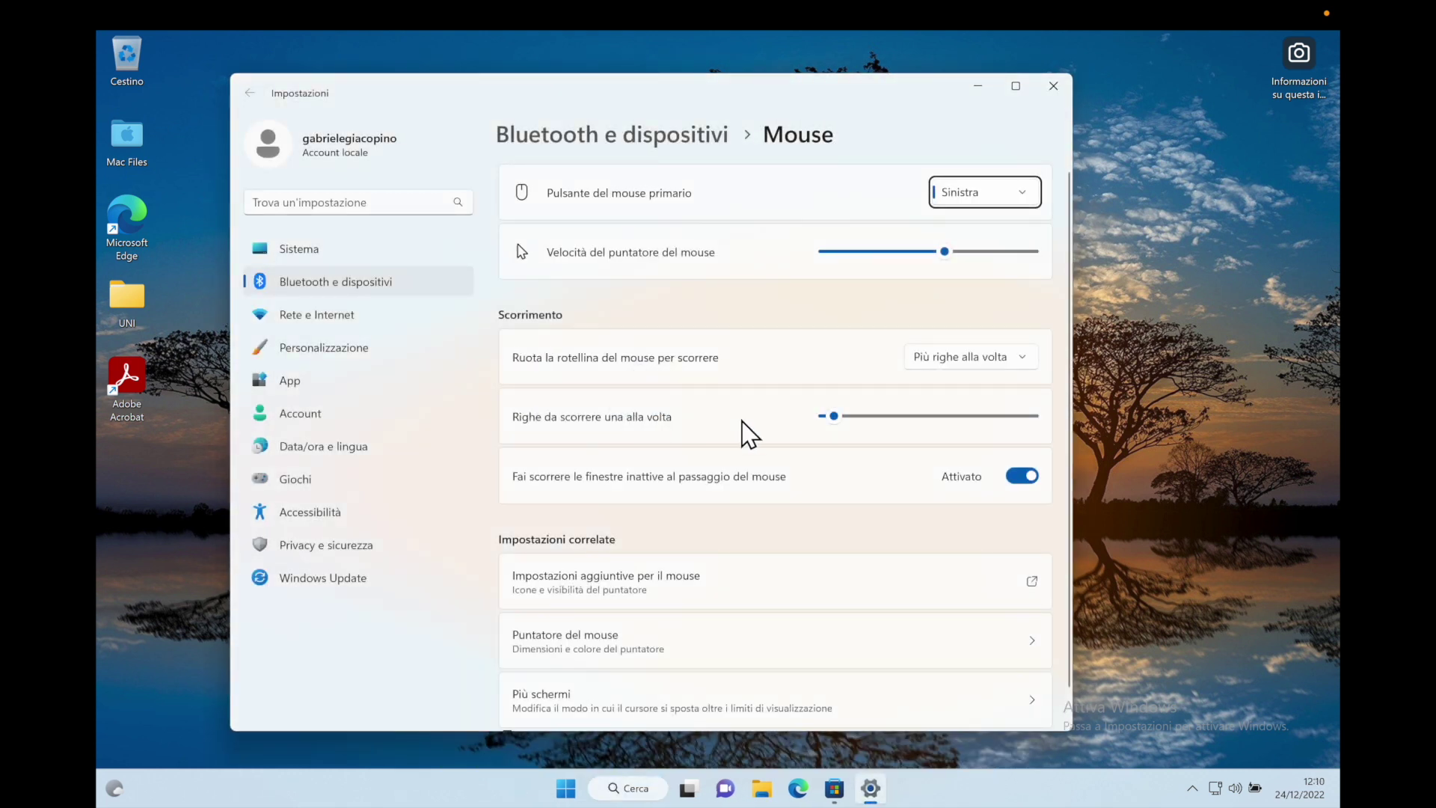
scroll(796, 486, "down", 1)
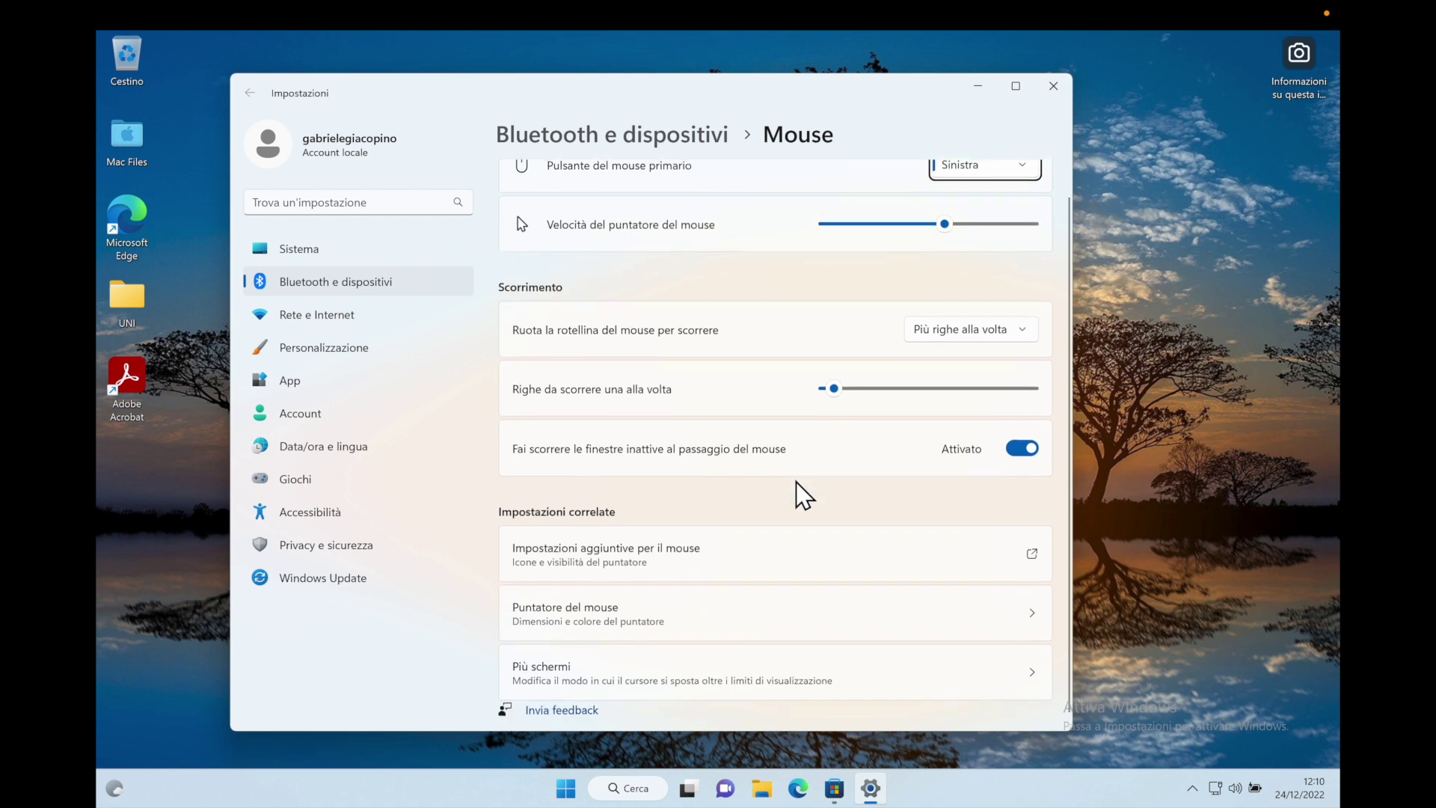
Open Impostazioni aggiuntive per il mouse, review its button, pointer, wheel and hardware options, and cancel the Proprietà - Mouse dialog.
left_click(697, 545)
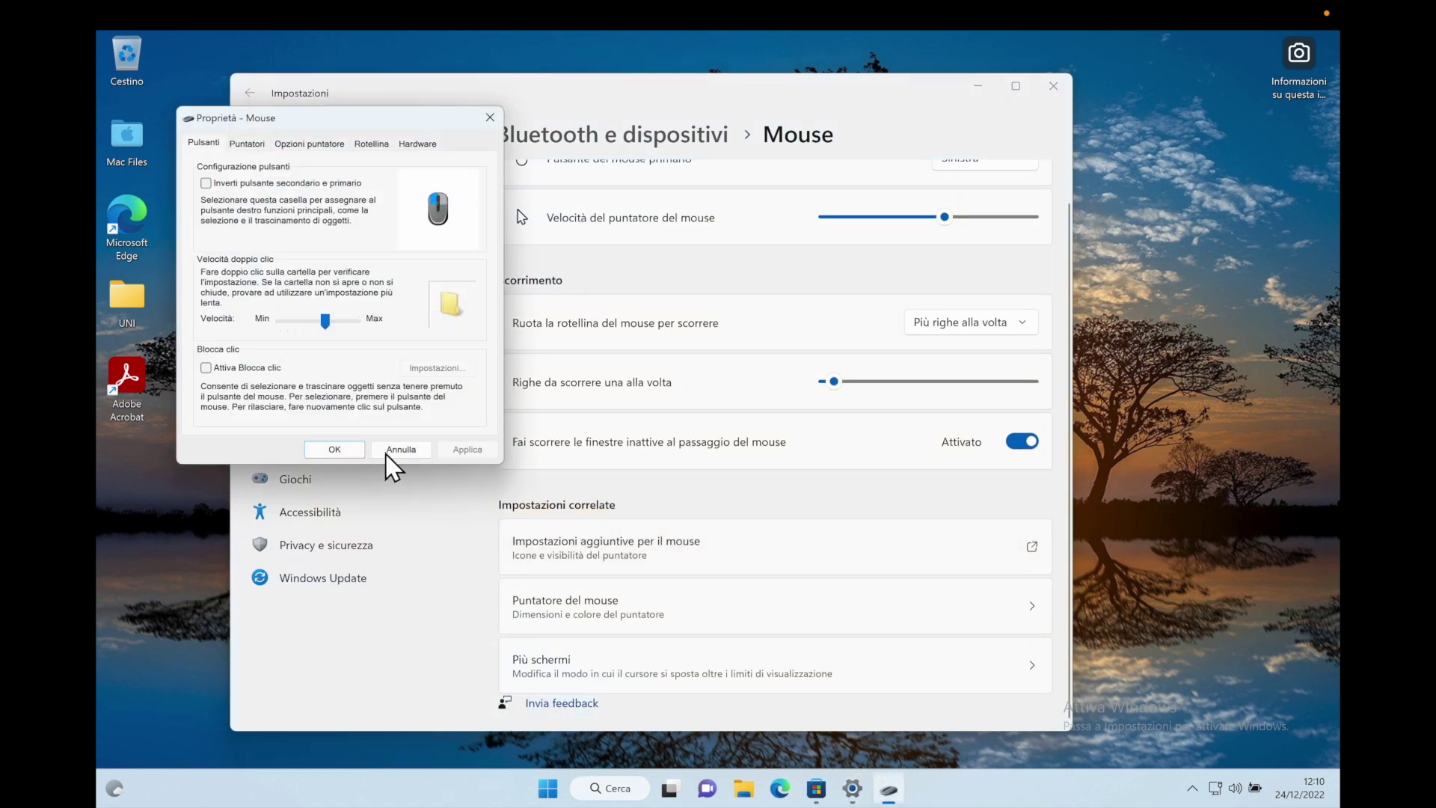
left_click(257, 144)
left_click(293, 149)
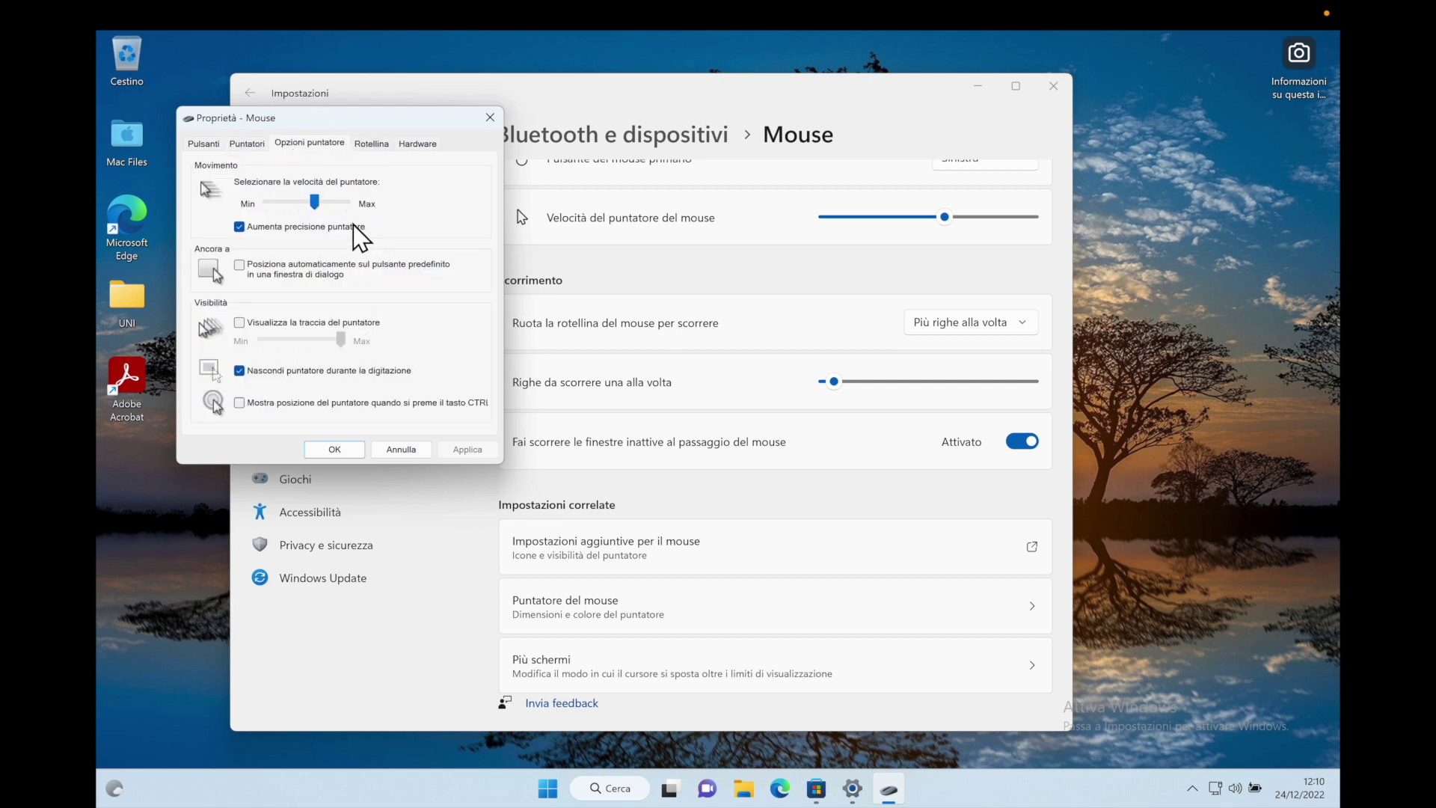
left_click(372, 147)
left_click(416, 146)
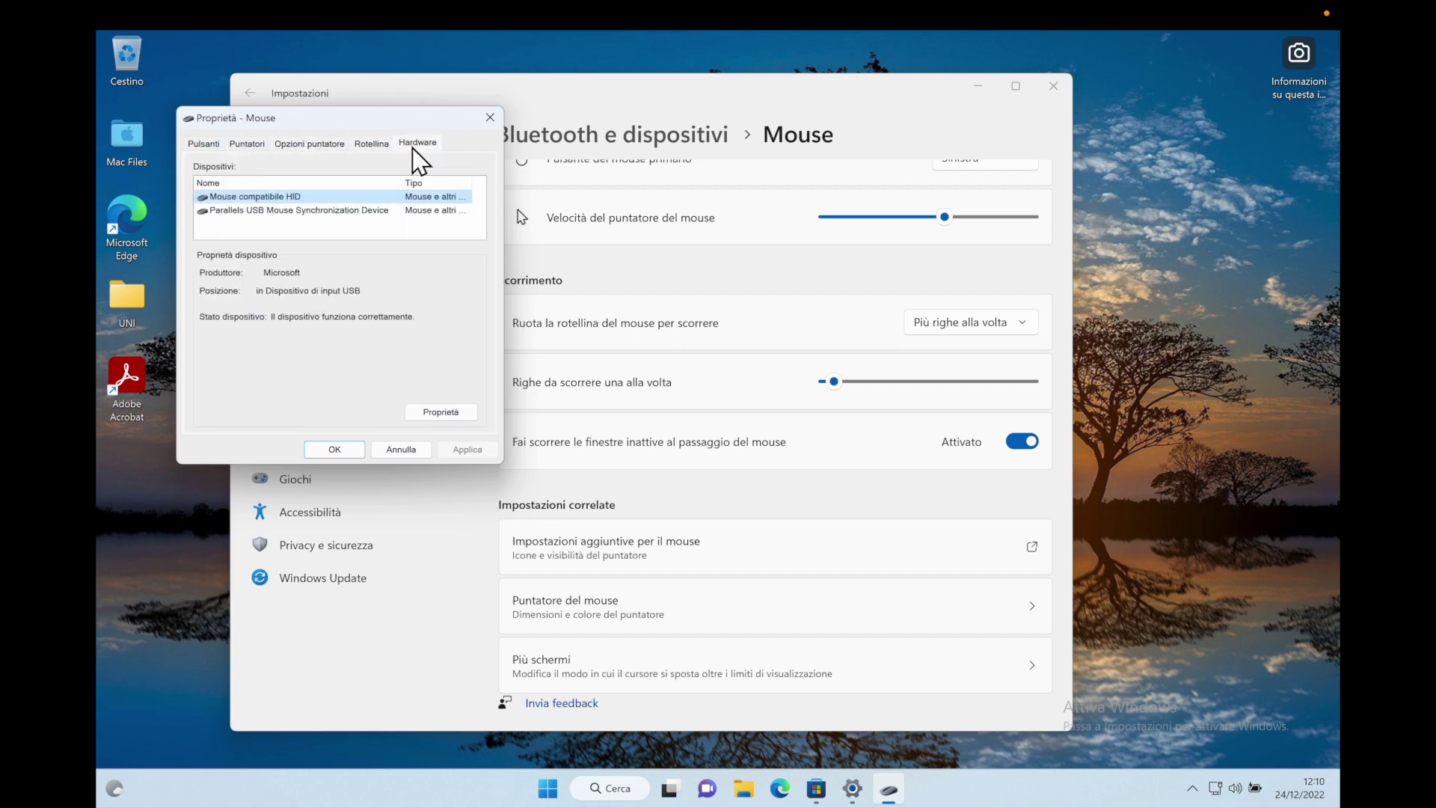
left_click(279, 145)
left_click(246, 143)
left_click(204, 143)
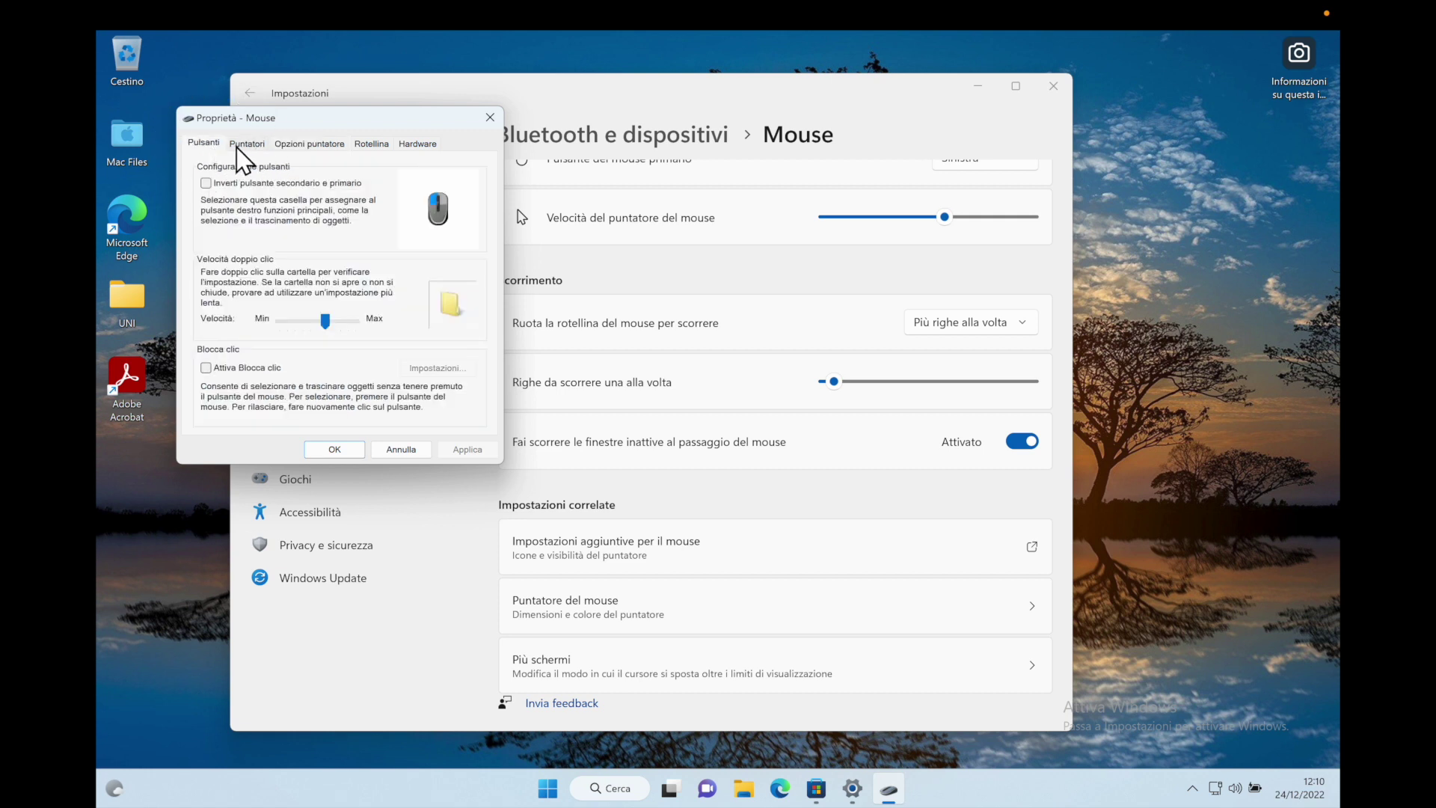
left_click(395, 449)
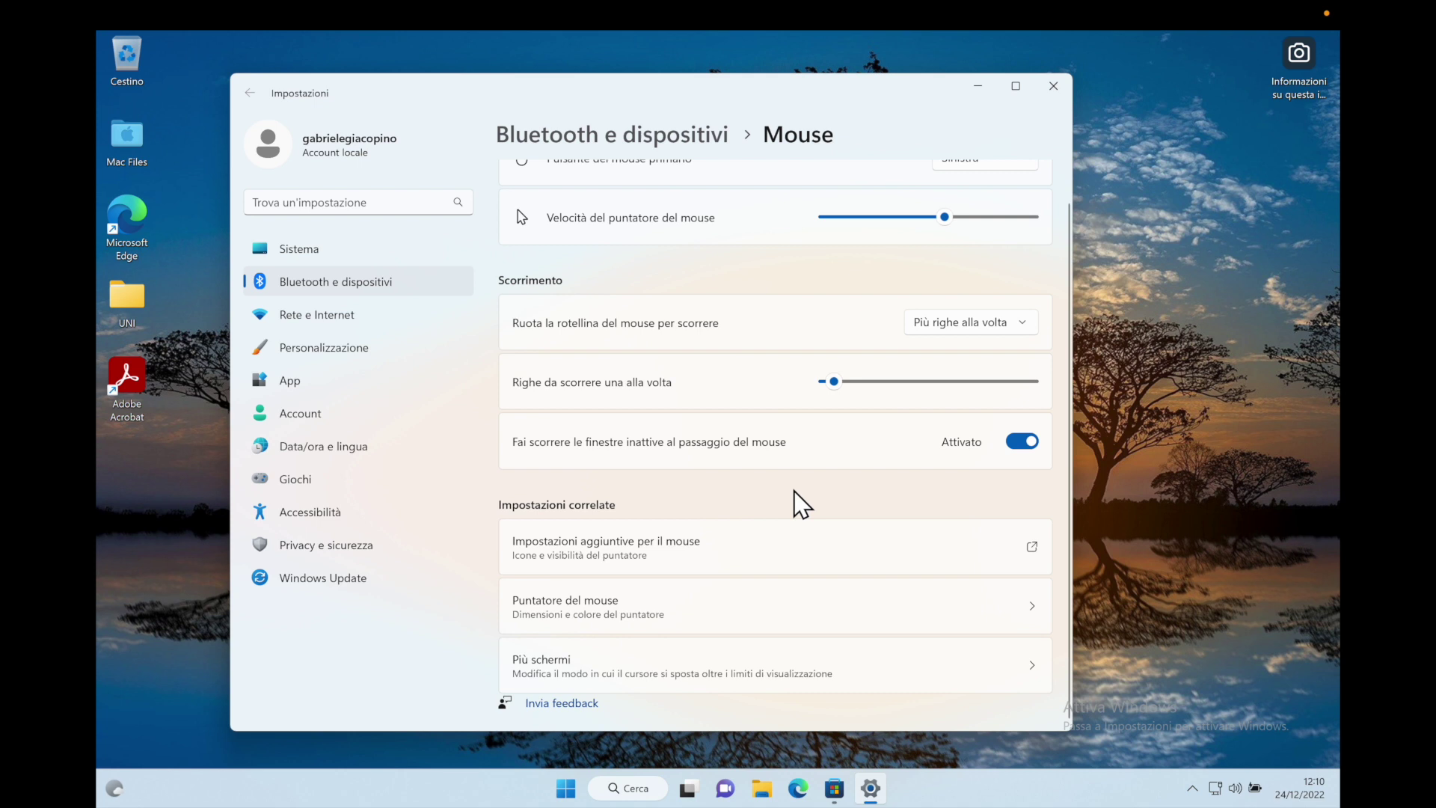
Open the Puntatore del mouse settings, make the pointer slightly smaller with Dimensioni, and close Impostazioni to try it on the desktop.
scroll(795, 505, "up", 1)
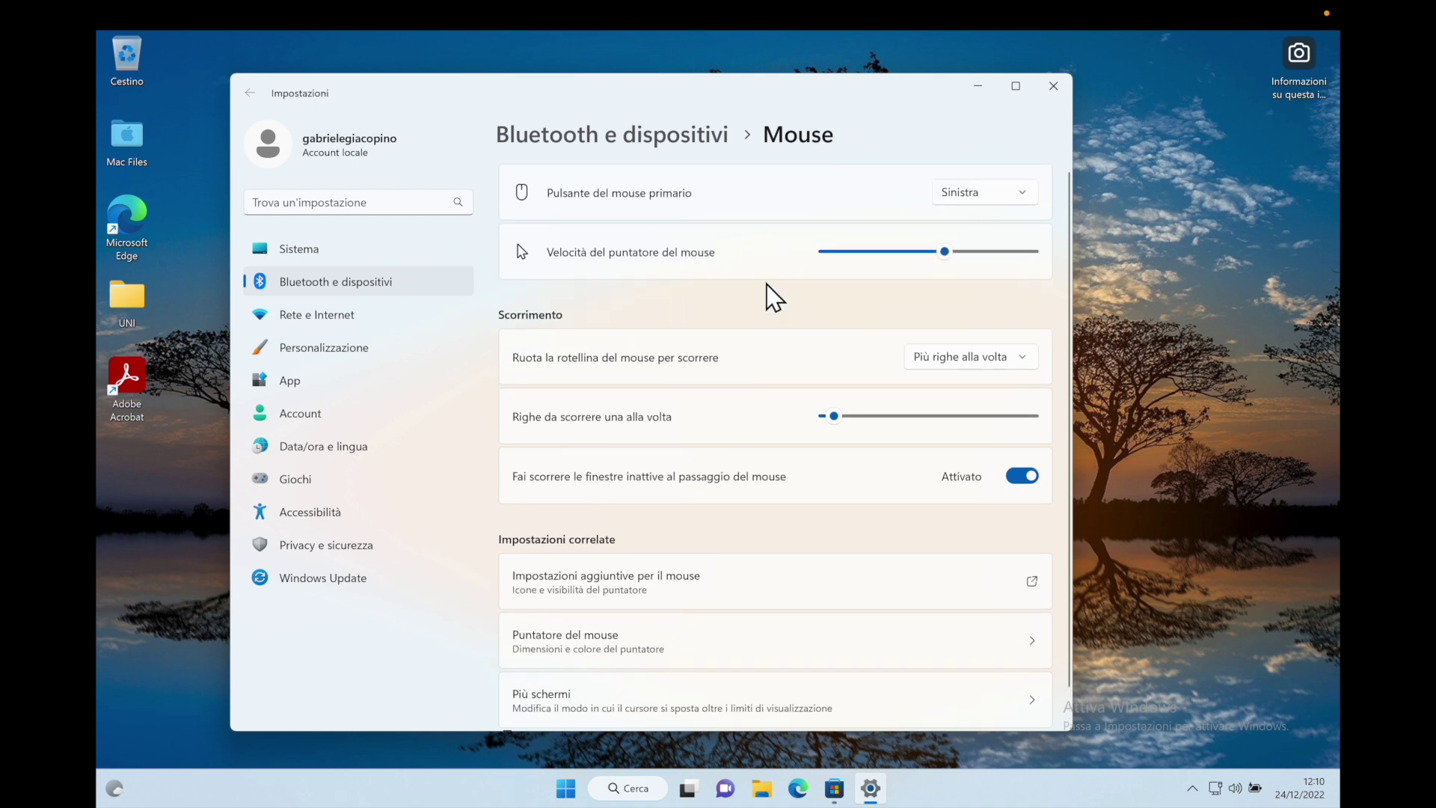
scroll(705, 482, "down", 1)
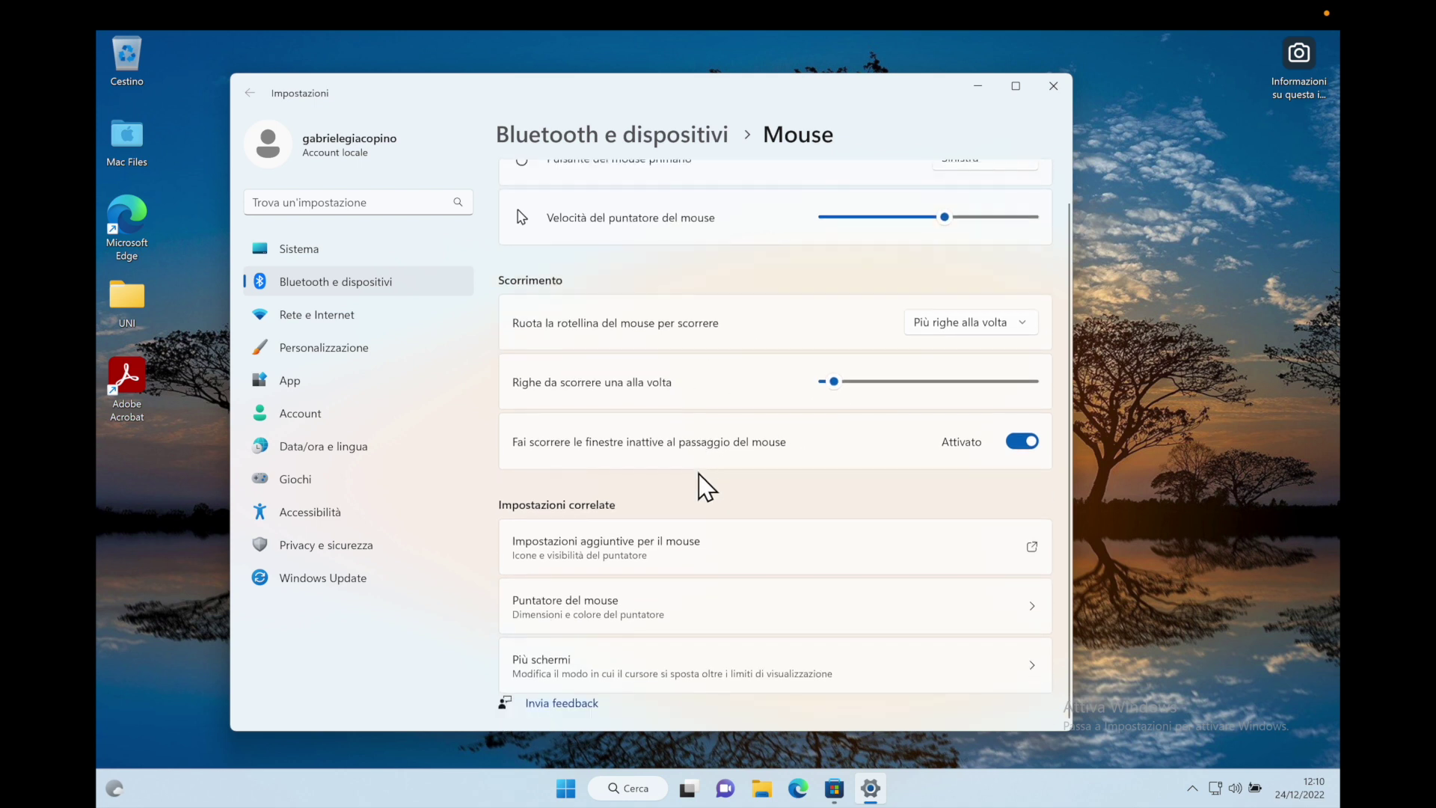
left_click(776, 607)
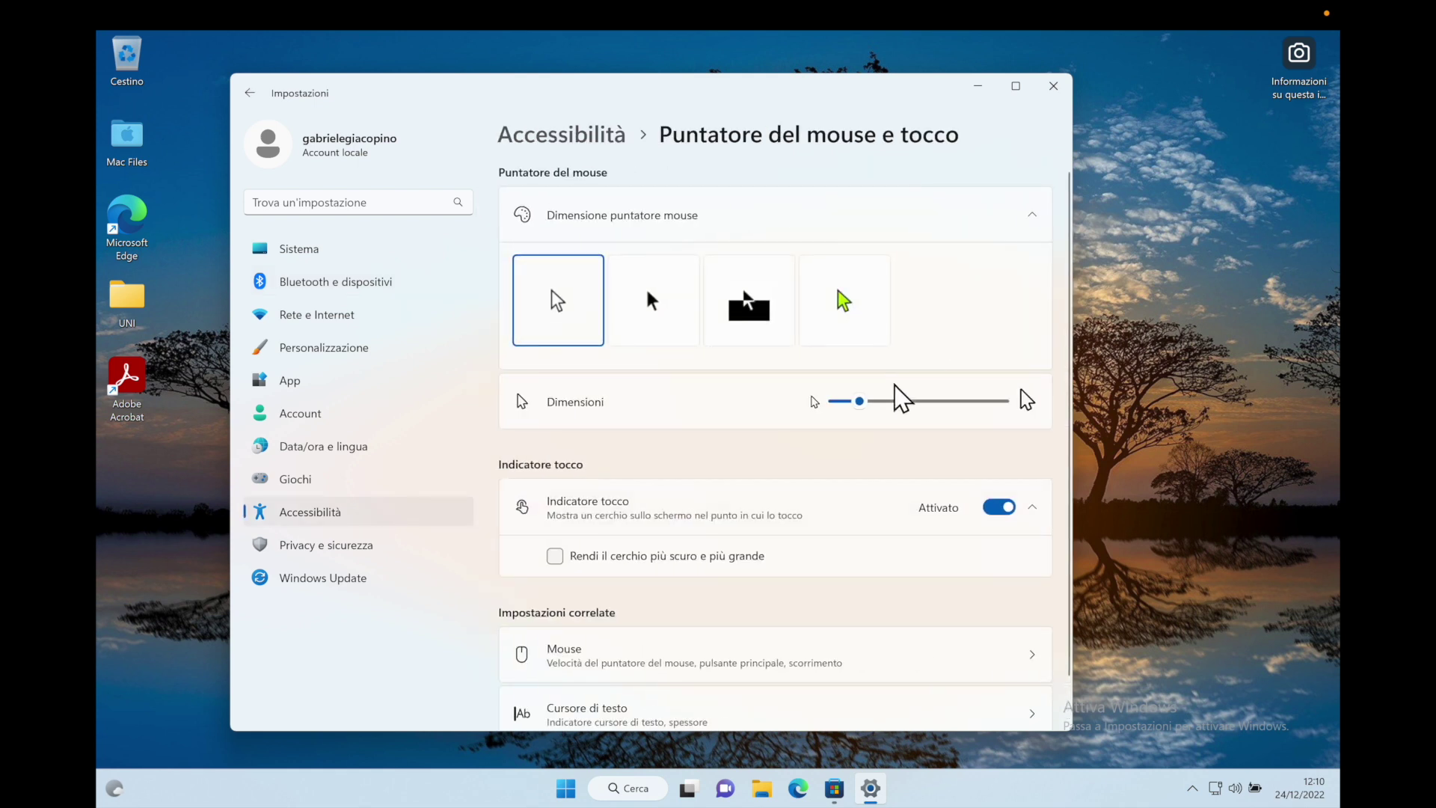
left_click_drag(862, 411, 777, 410)
scroll(827, 429, "down", 1)
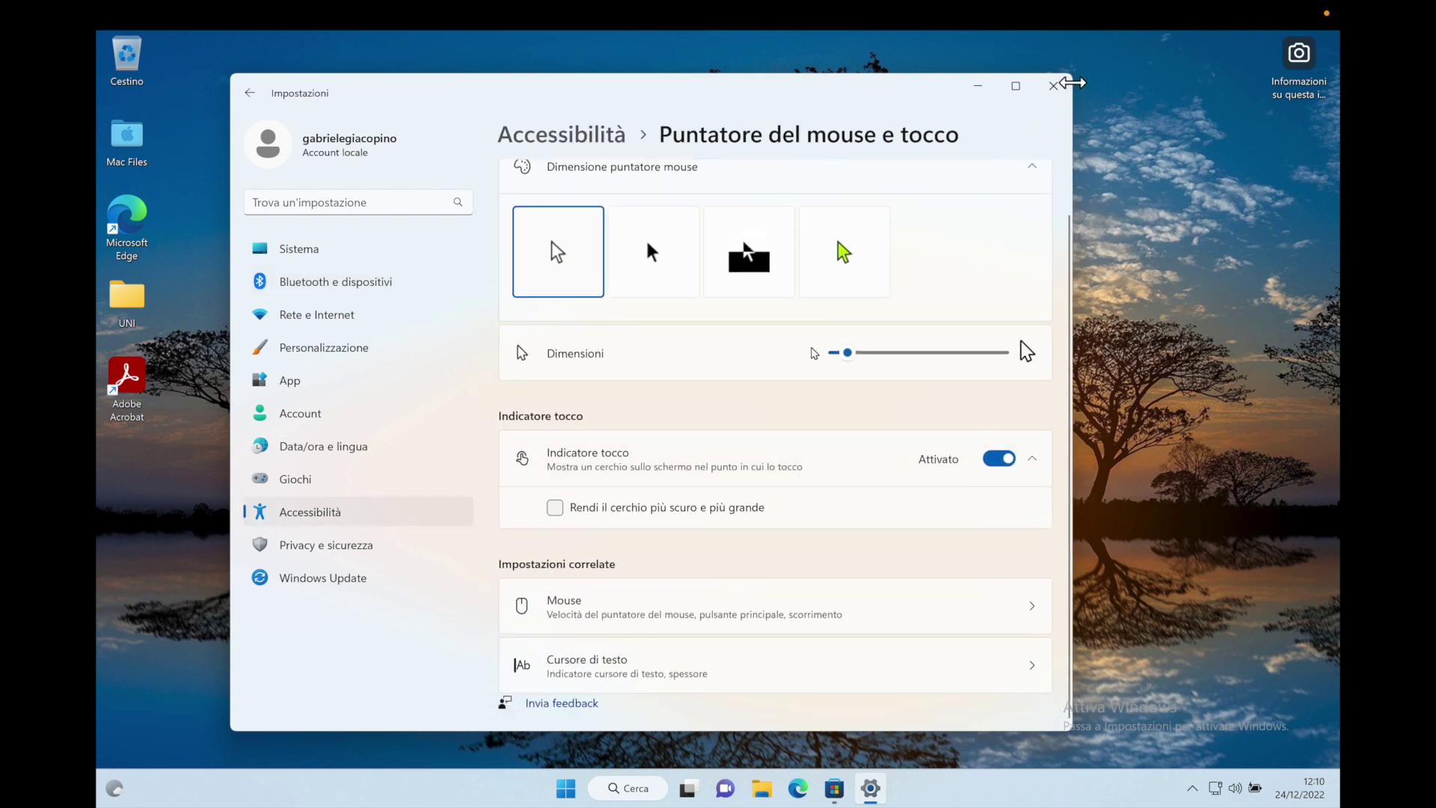
left_click(1053, 86)
left_click_drag(724, 441, 561, 358)
right_click(537, 349)
left_click(524, 529)
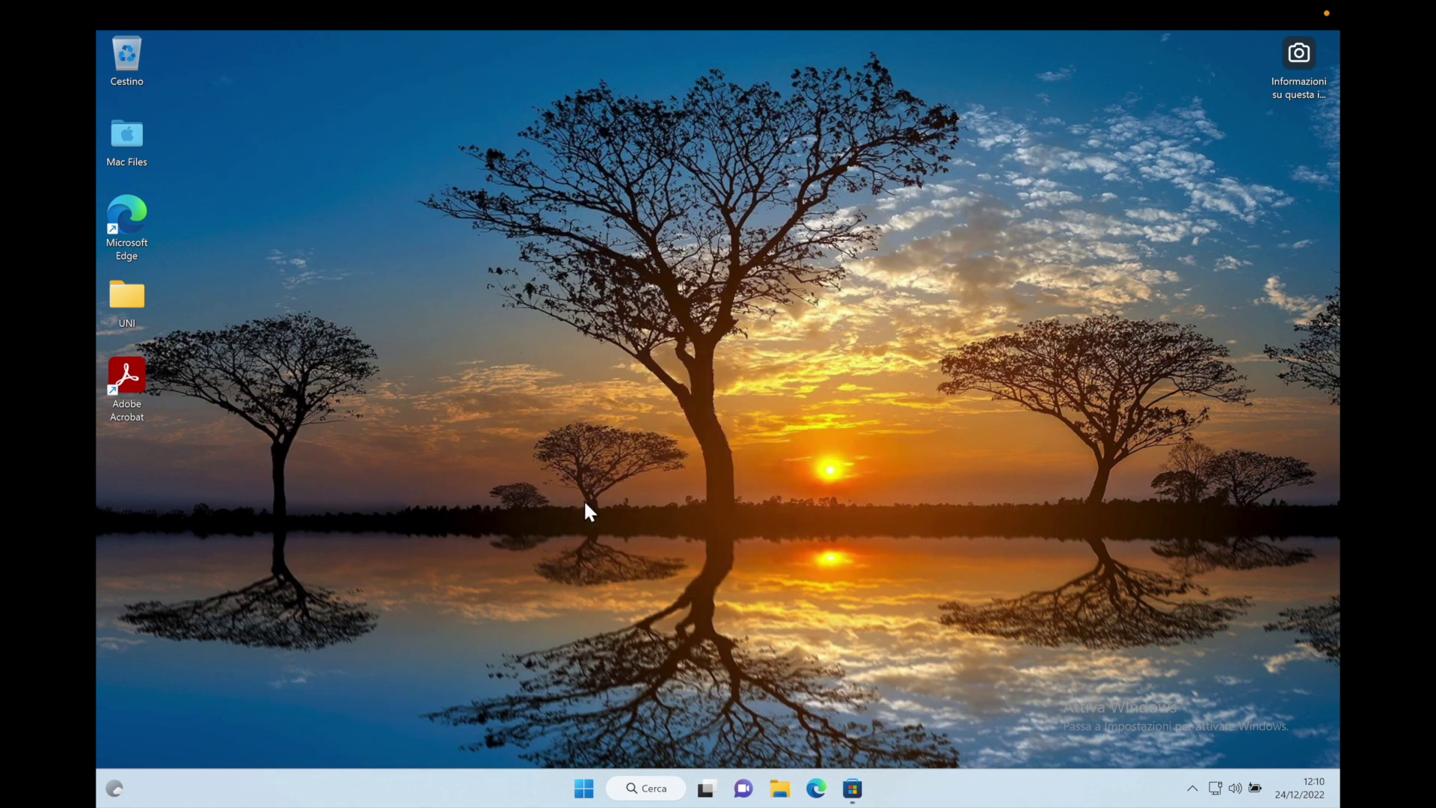
Reopen Impostazioni del mouse, set the pointer's Dimensioni to the minimum under Puntatore del mouse, and close Impostazioni to check it on the desktop.
left_click(672, 787)
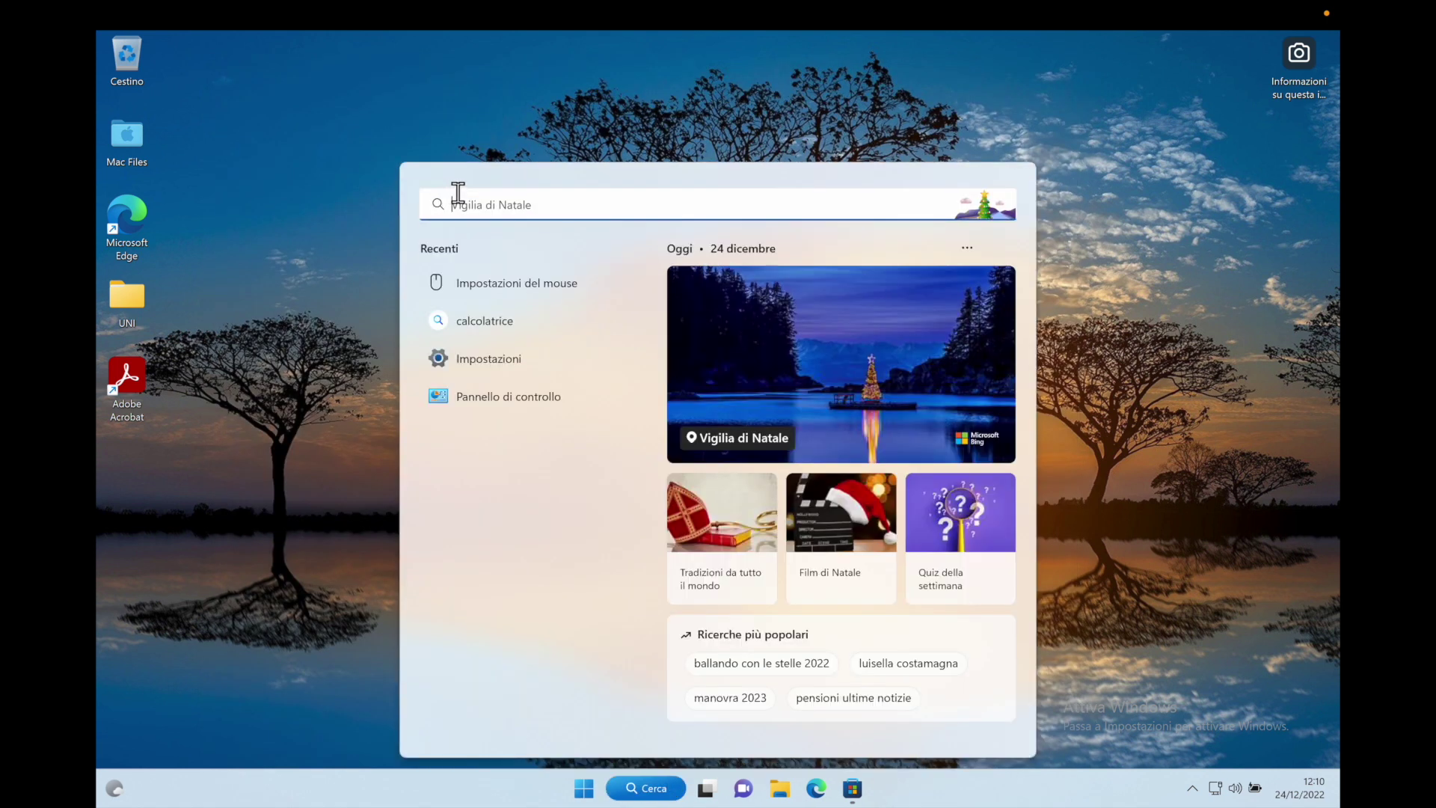
left_click(539, 278)
scroll(786, 433, "down", 1)
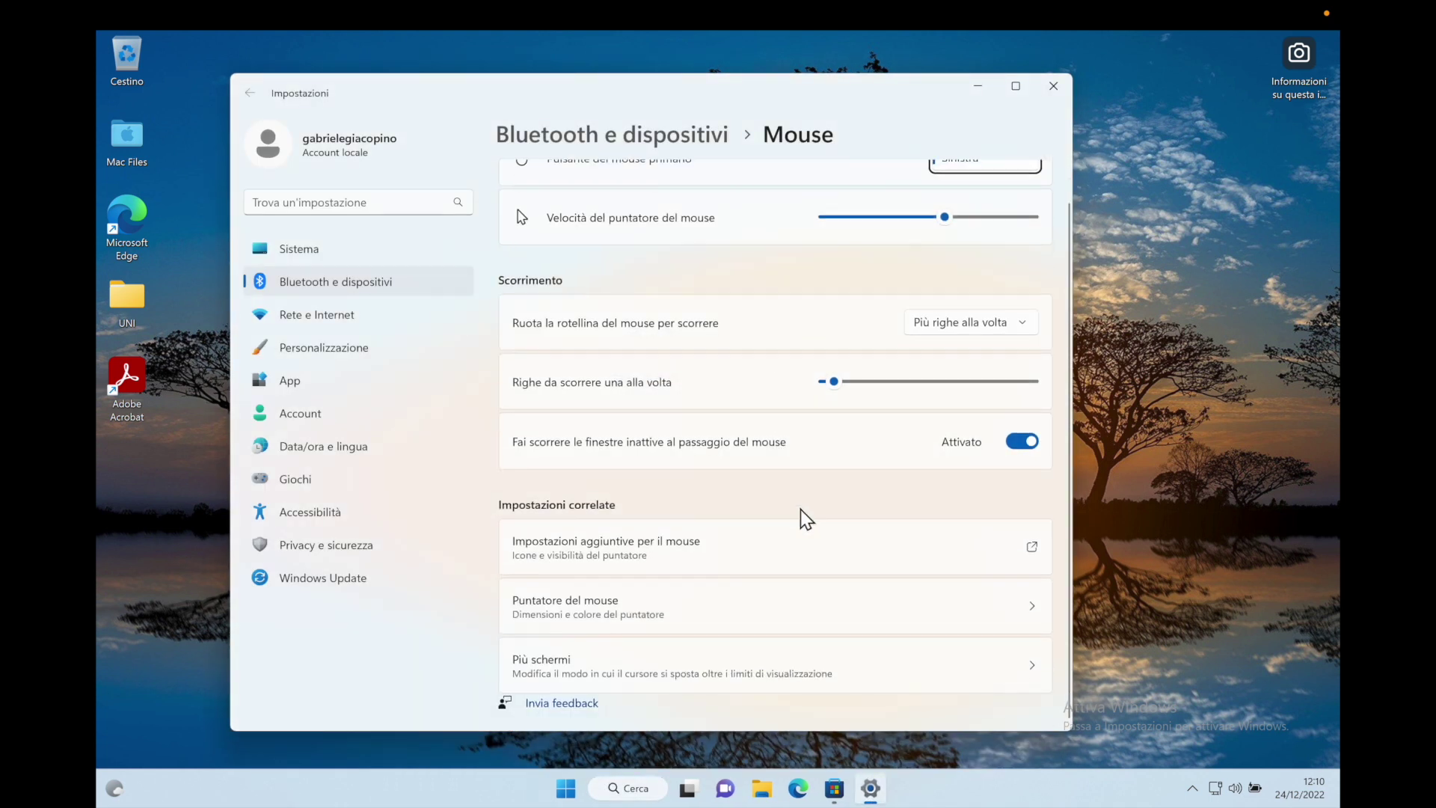
left_click(759, 619)
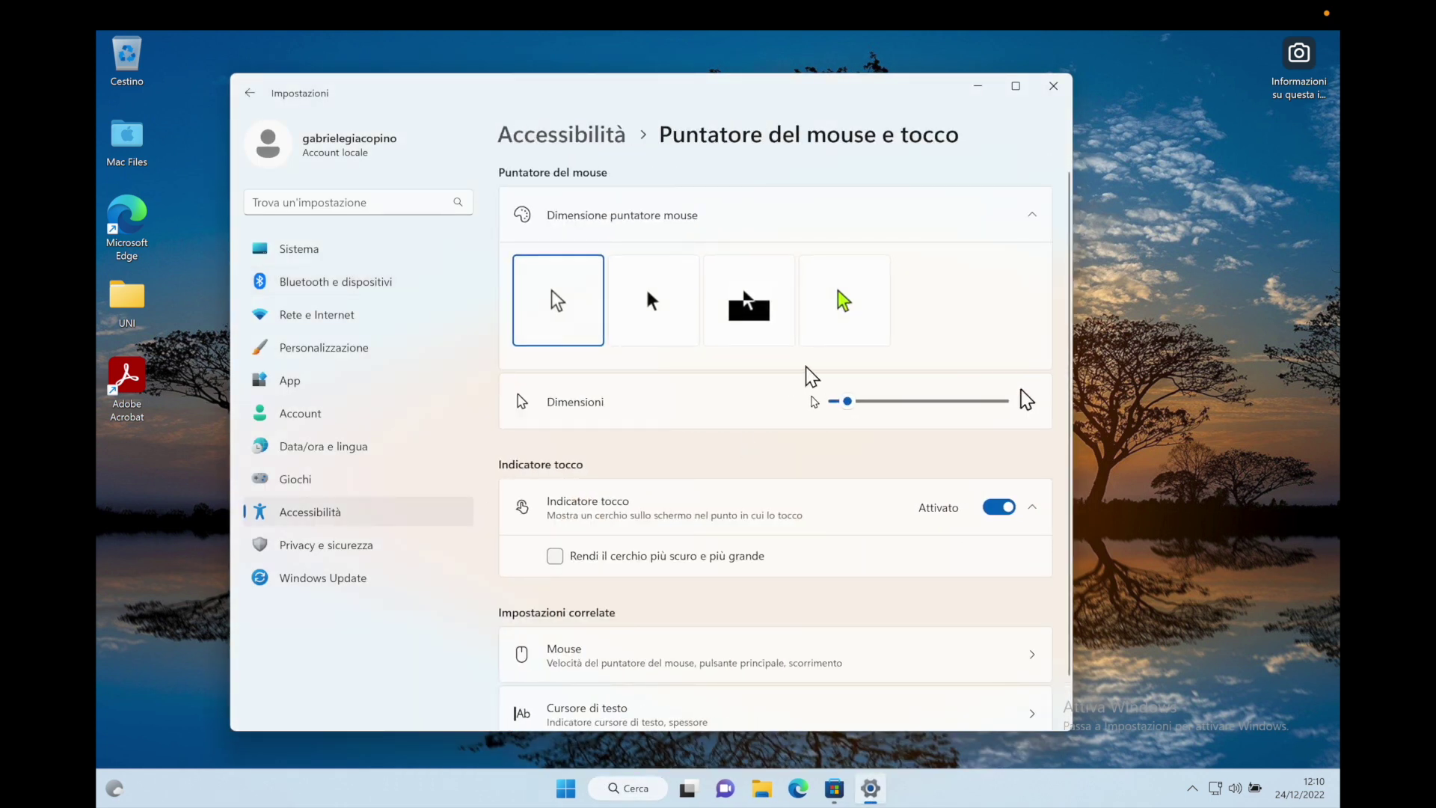
left_click(834, 402)
left_click(1053, 86)
right_click(732, 302)
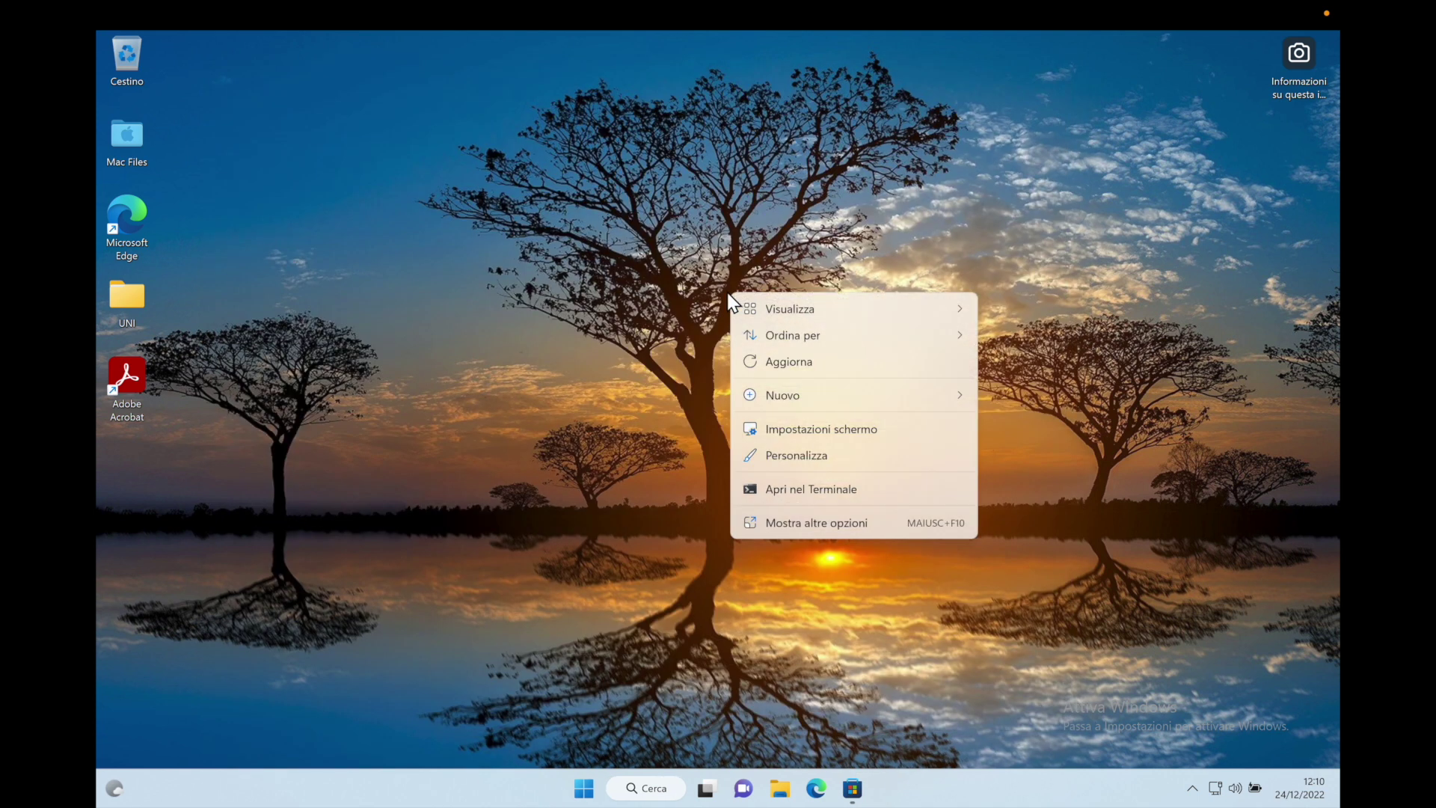
left_click(620, 446)
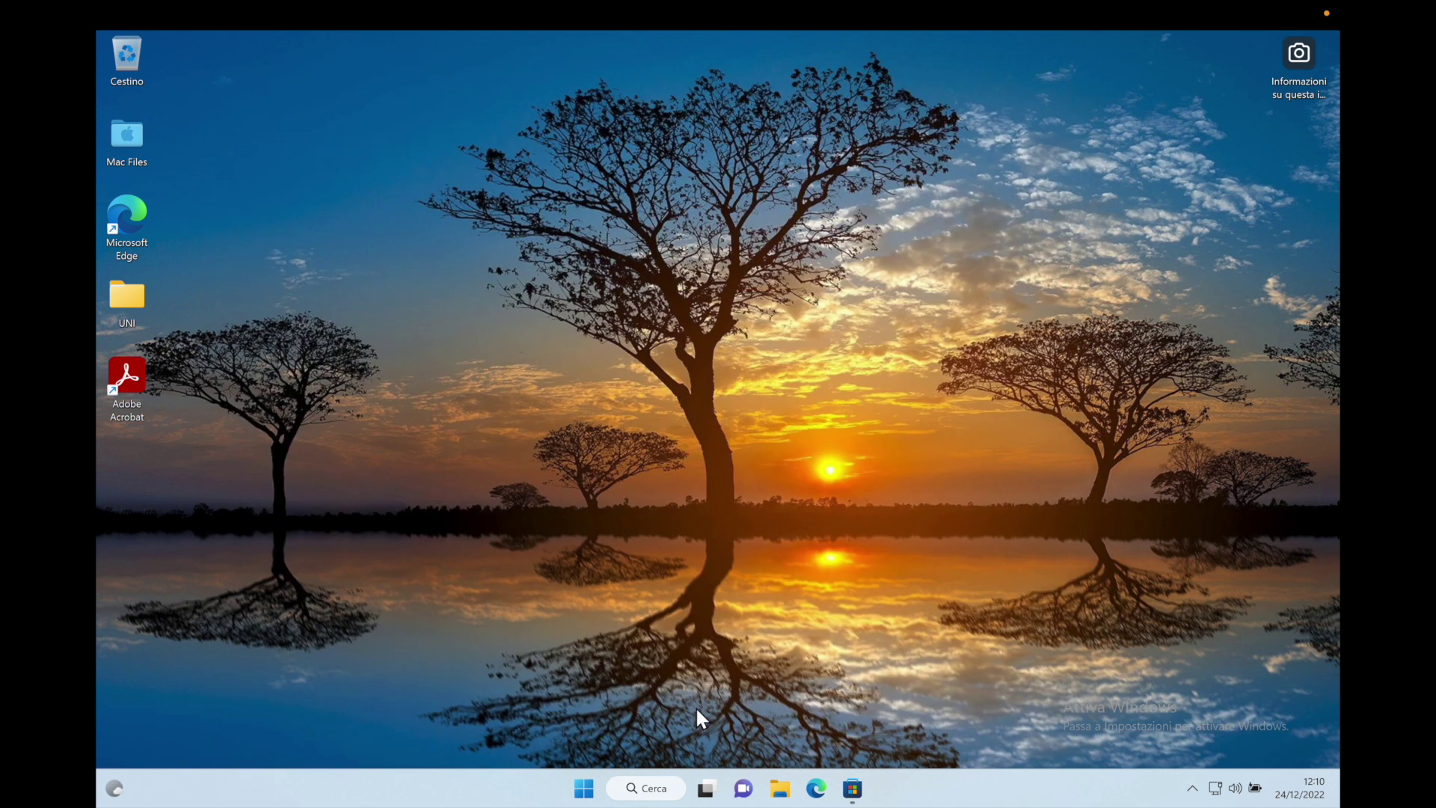
View the Mouse and Data/ora e lingua pages, close Impostazioni, and briefly view the hidden taskbar icons.
left_click(662, 791)
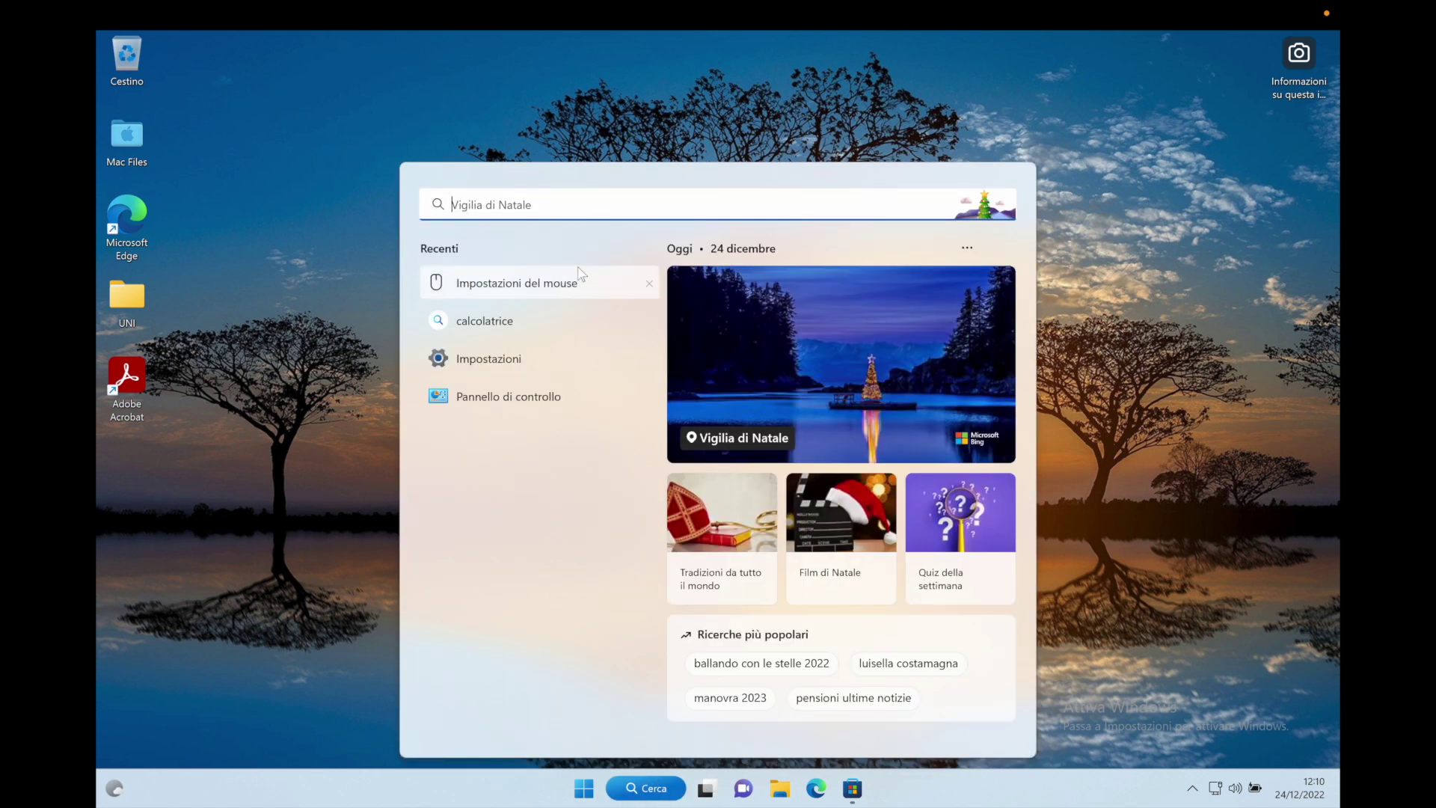
left_click(553, 280)
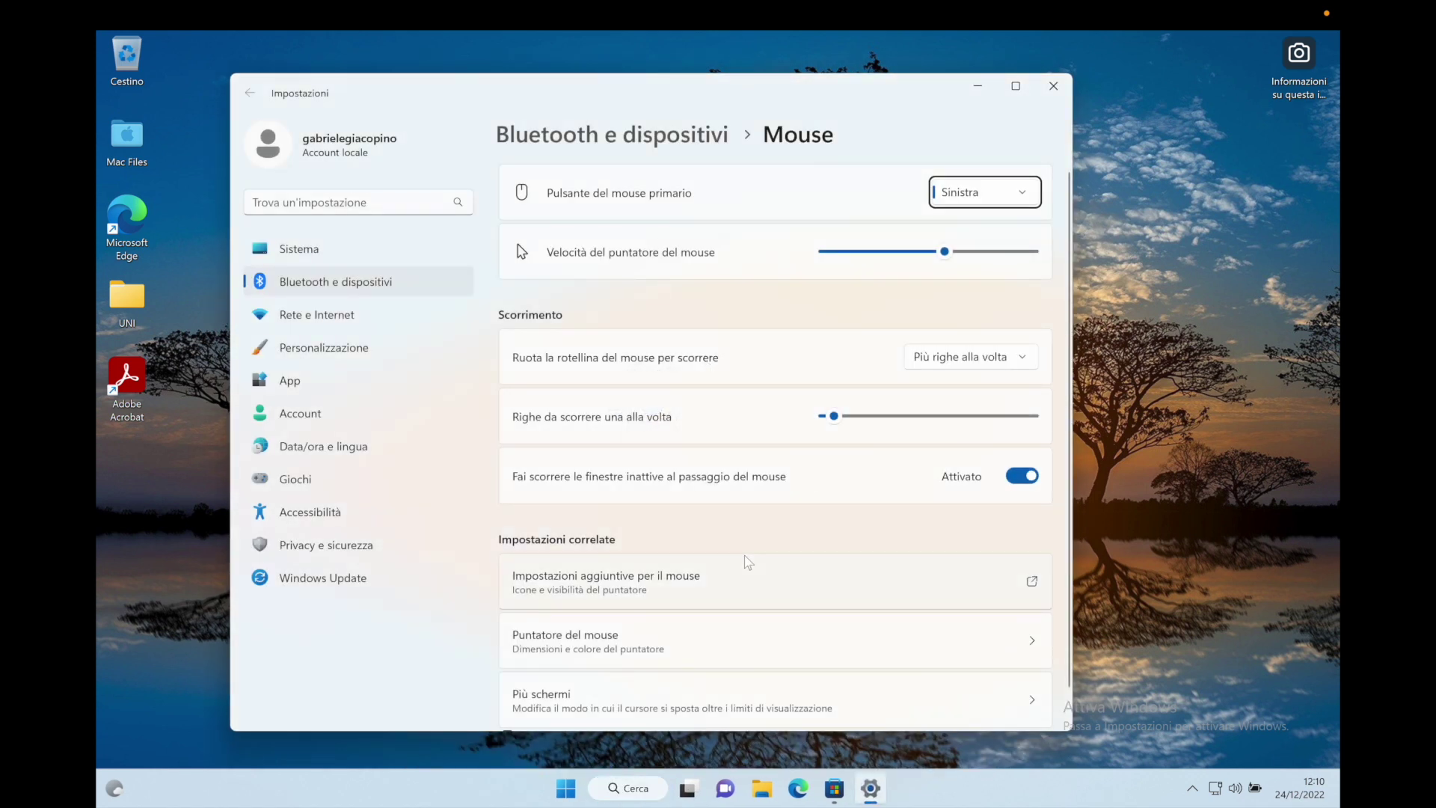
scroll(793, 475, "down", 1)
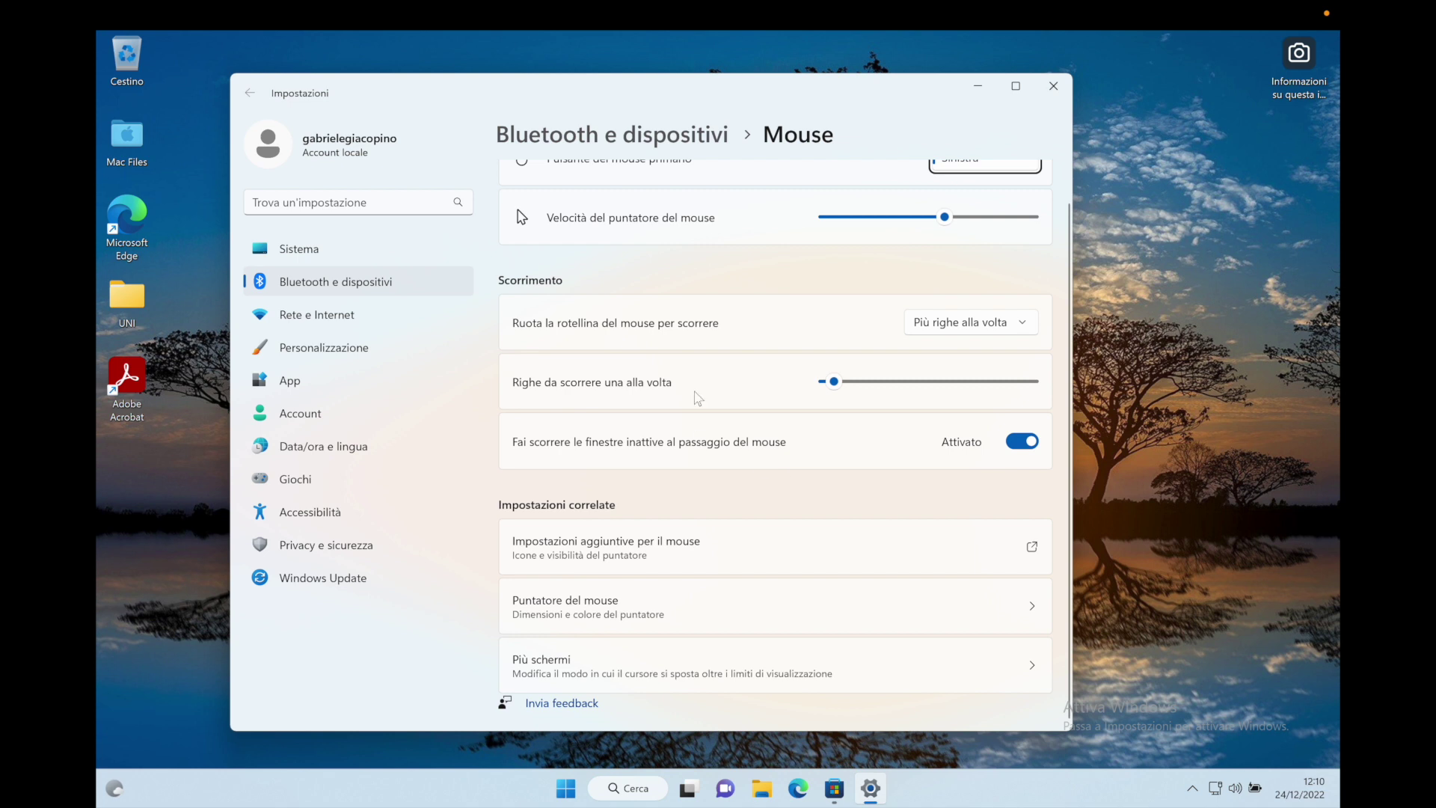
left_click(357, 448)
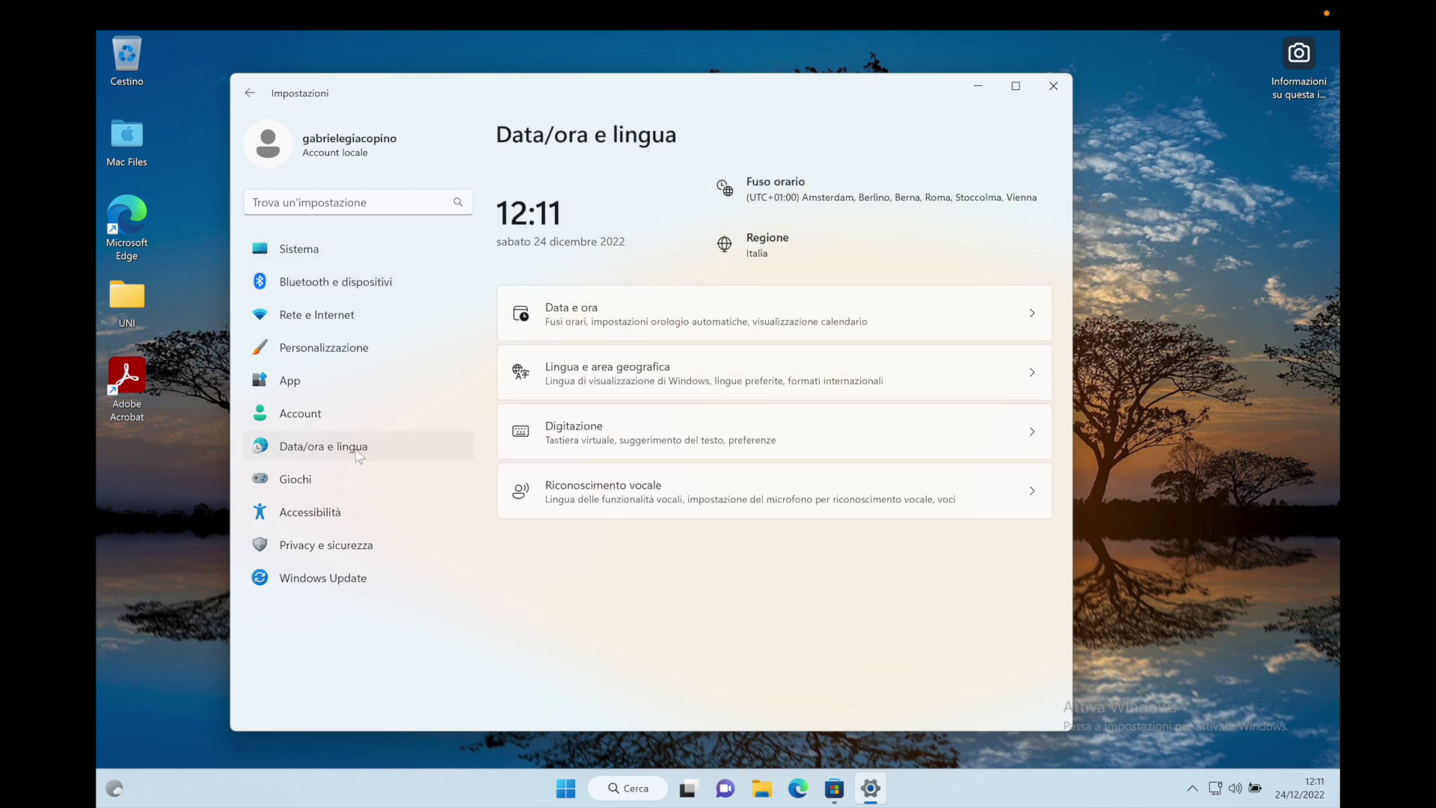
left_click(1049, 88)
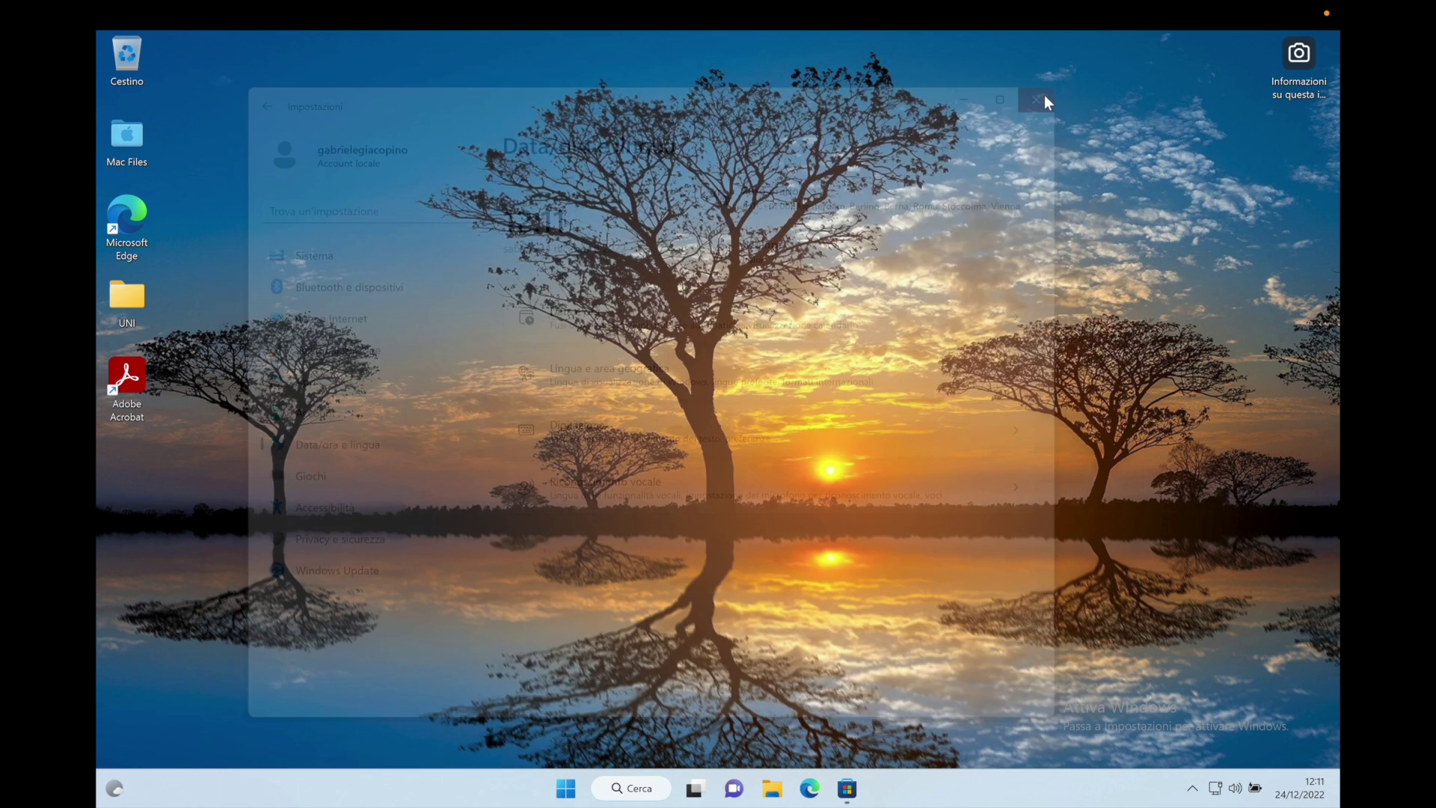
left_click(1196, 790)
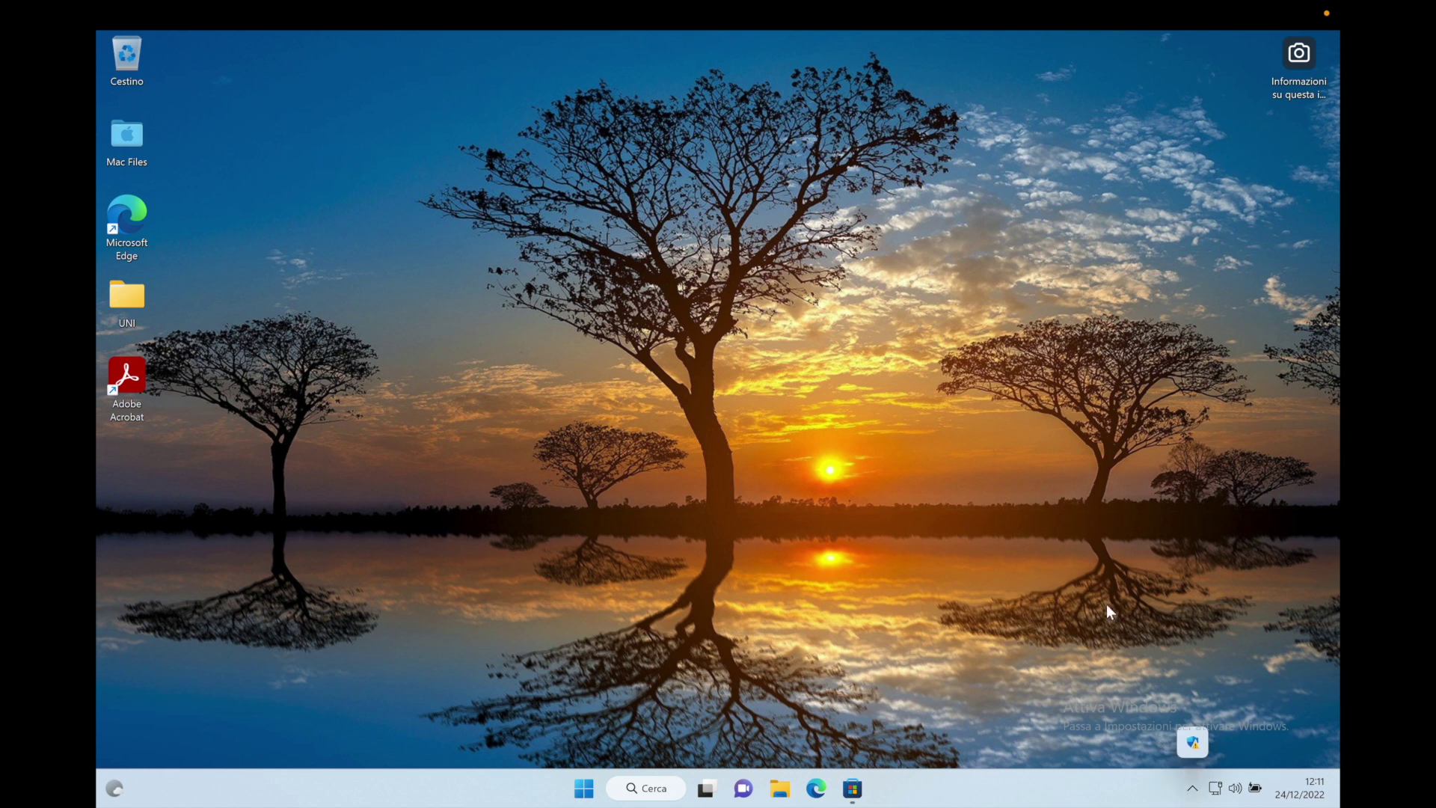
left_click(657, 545)
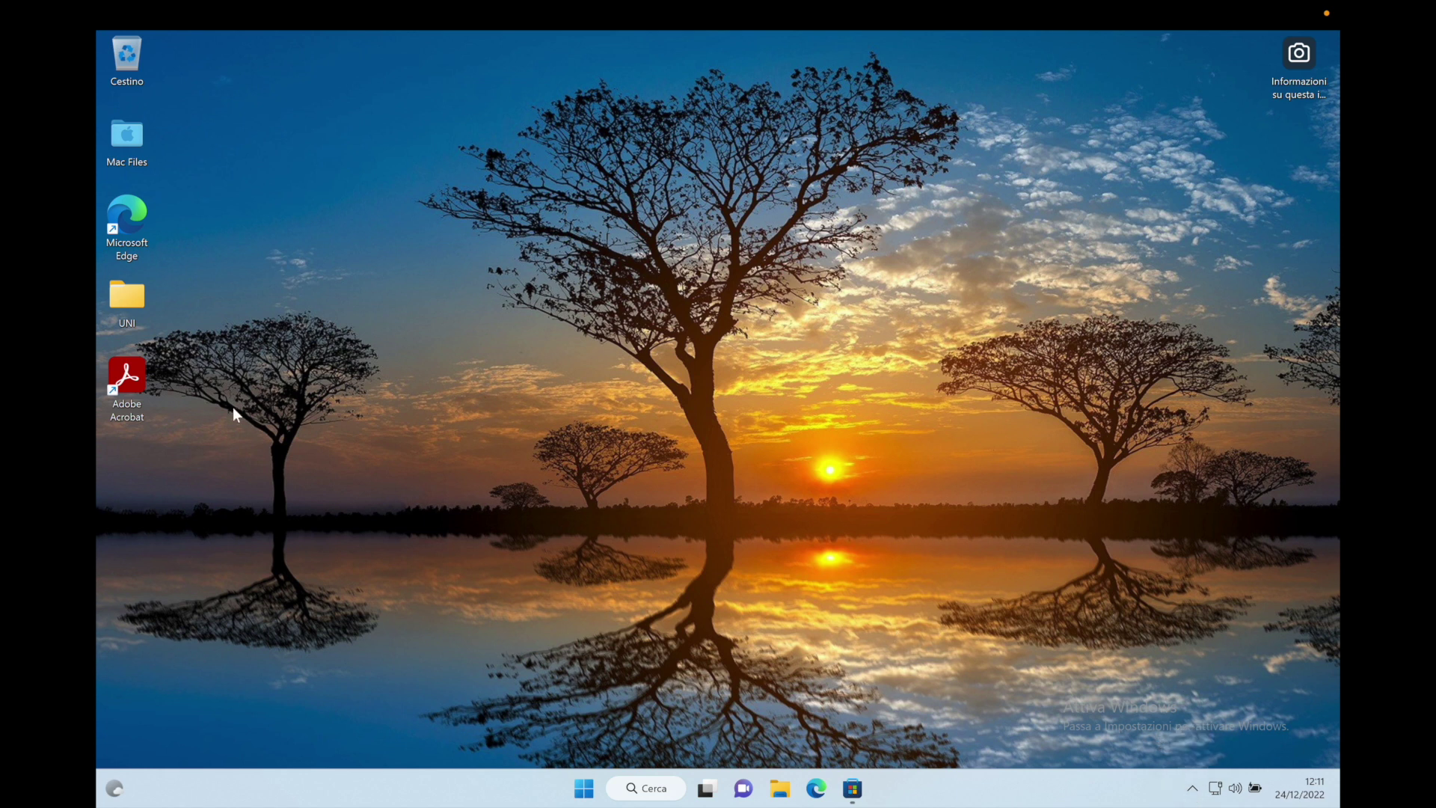